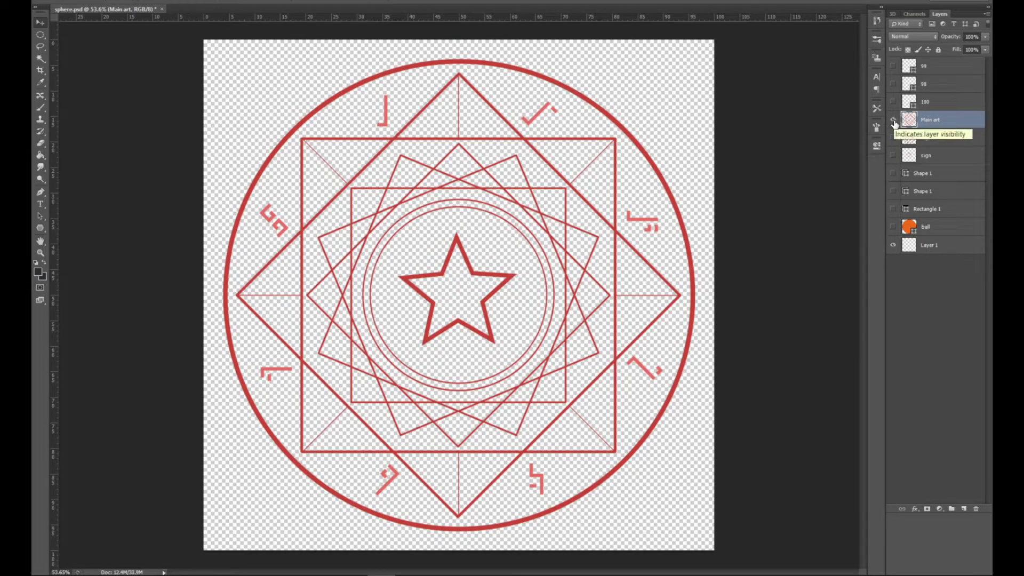
pyautogui.click(893, 120)
pyautogui.click(893, 120)
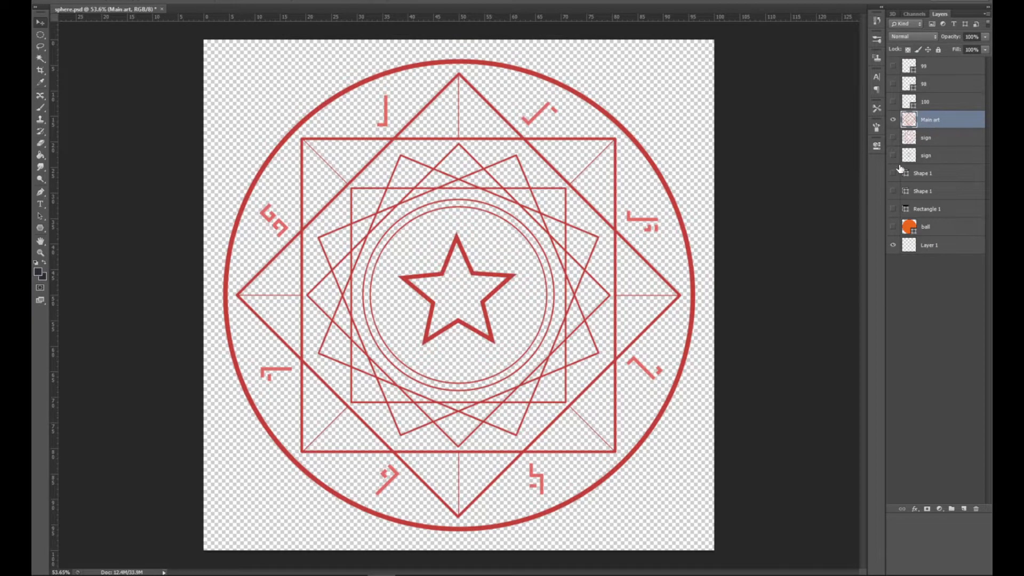
pyautogui.hotkey('ctrl', 't')
pyautogui.moveTo(539, 348); pyautogui.dragTo(529, 328)
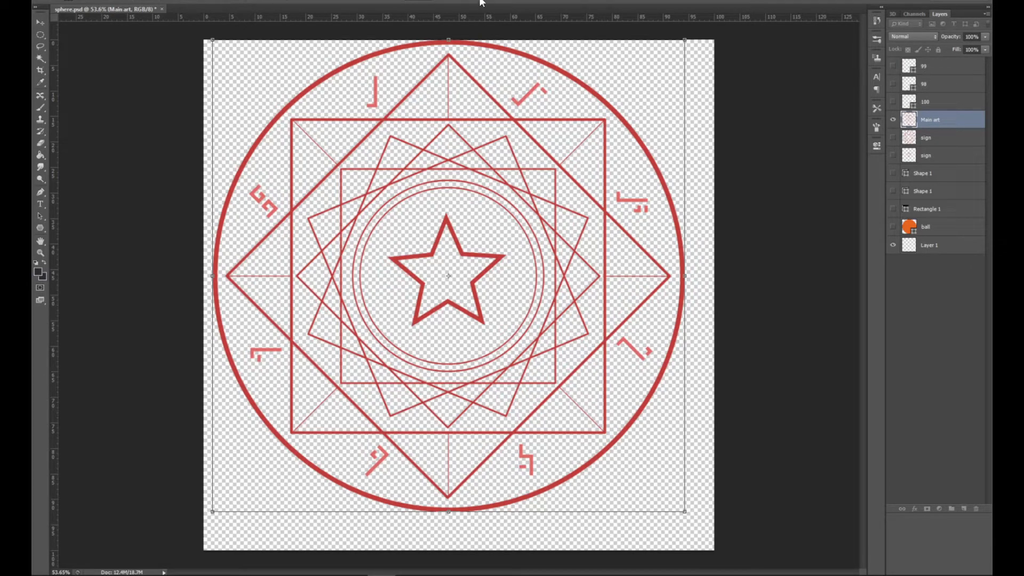
pyautogui.press('Escape')
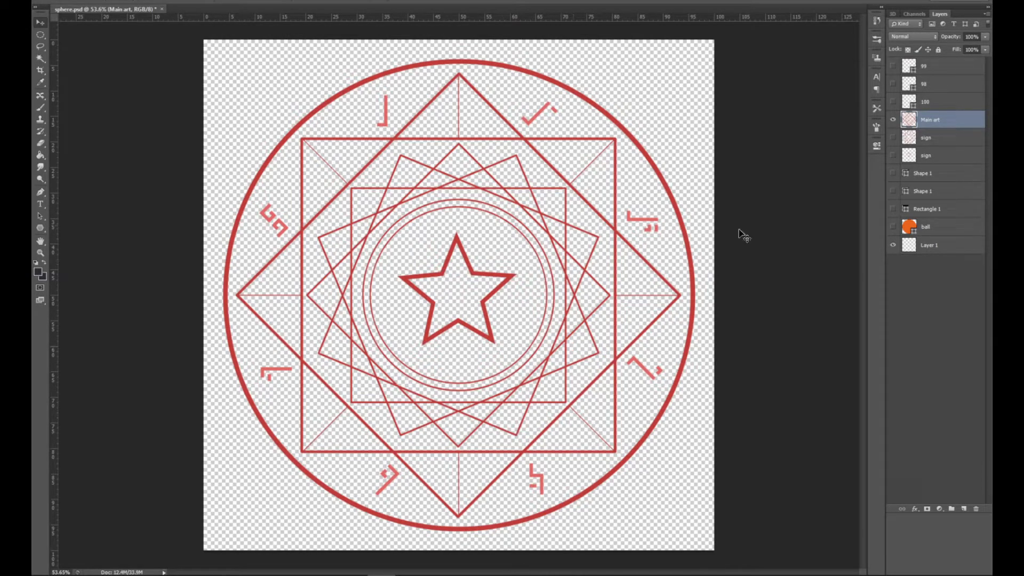
# Compare the orange rings on layers 100 and 98 with the Main art's outer circle by toggling their visibility
pyautogui.click(946, 103)
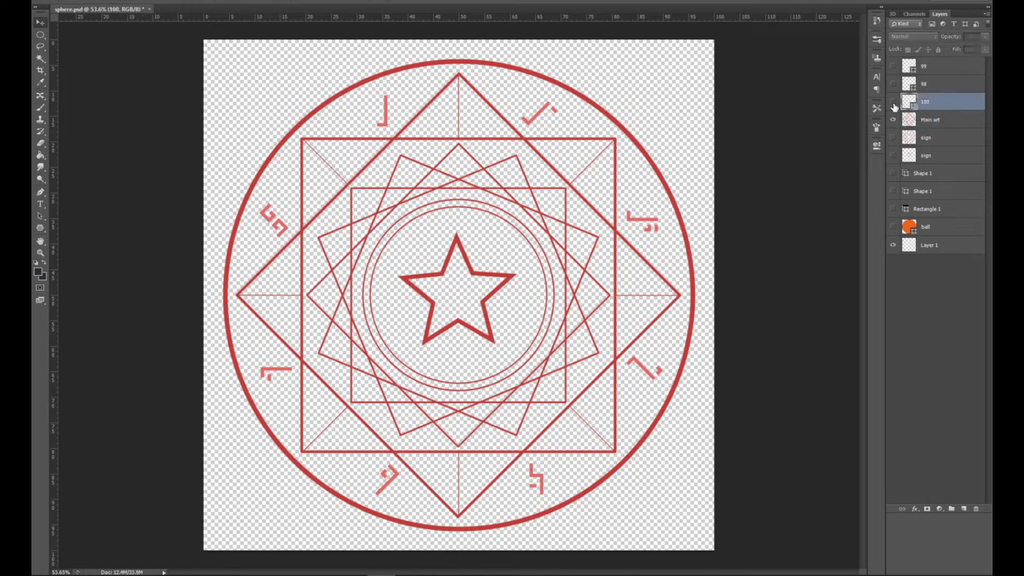
pyautogui.click(893, 101)
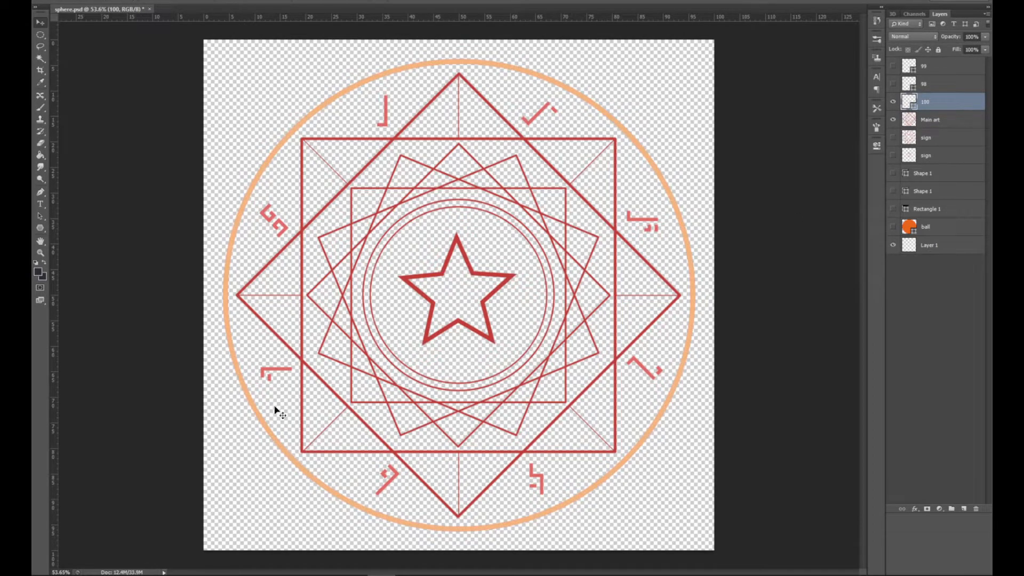
pyautogui.click(892, 102)
pyautogui.click(893, 102)
pyautogui.click(893, 101)
pyautogui.click(893, 102)
pyautogui.click(894, 102)
pyautogui.click(893, 102)
pyautogui.click(893, 84)
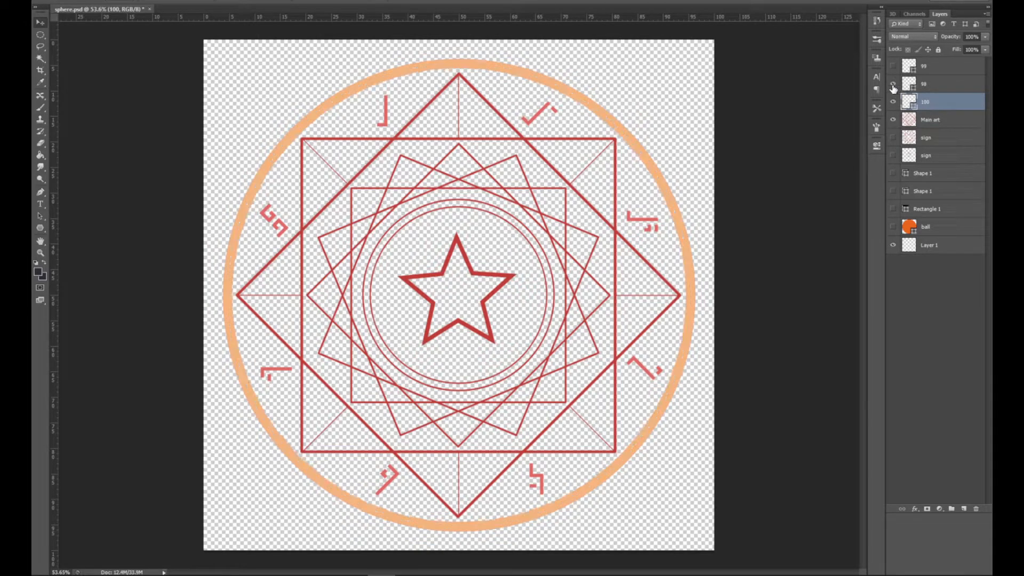
pyautogui.click(893, 85)
pyautogui.click(893, 104)
# Delete the existing ring layers 98 and 99
pyautogui.click(942, 86)
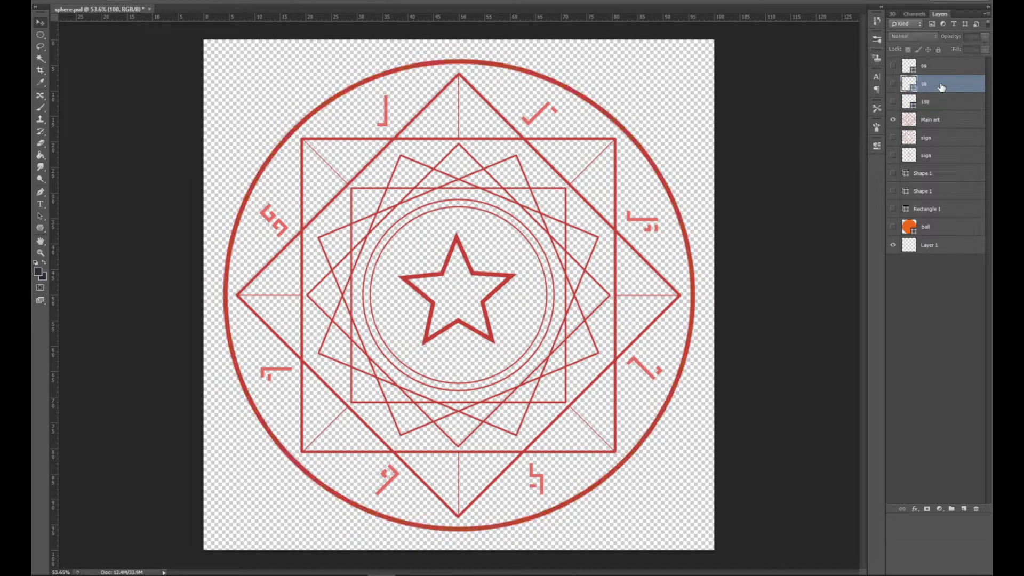
pyautogui.keyDown('shift'); pyautogui.click(948, 67); pyautogui.keyUp('shift')
pyautogui.press('Delete')
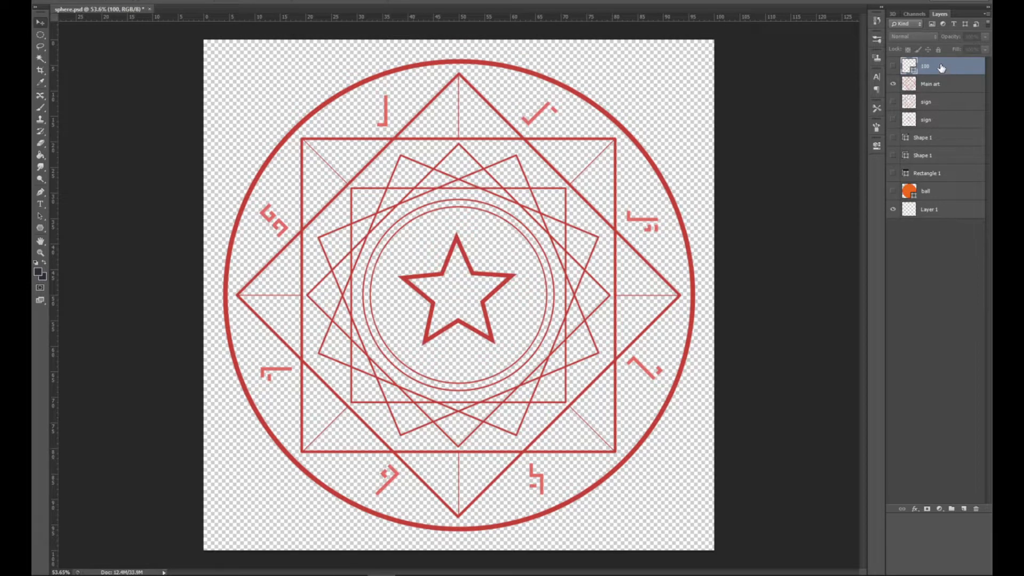
# Duplicate the layer 100 ring, then hide both the original and the copy
pyautogui.click(893, 66)
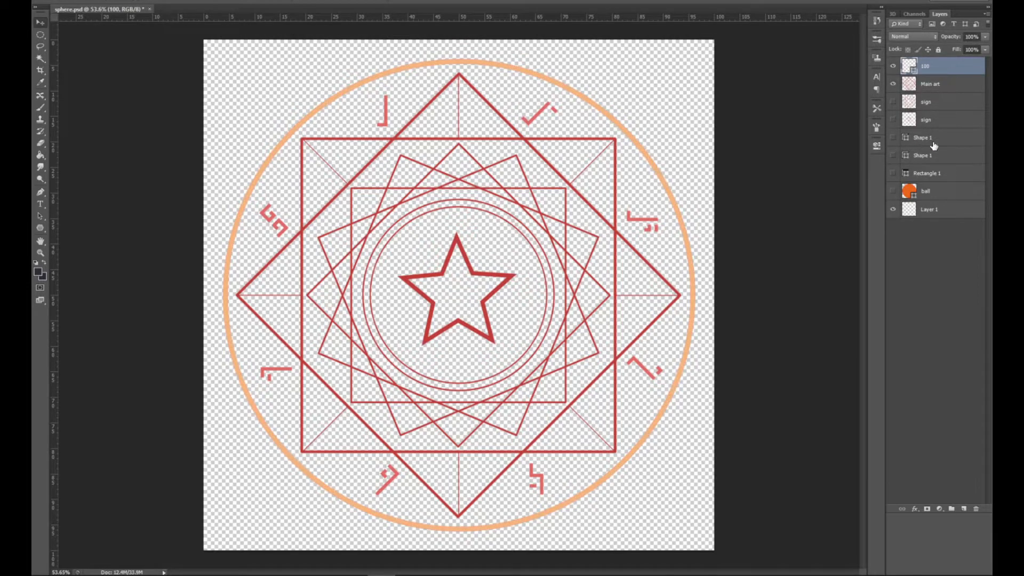
pyautogui.hotkey('ctrl', 'j')
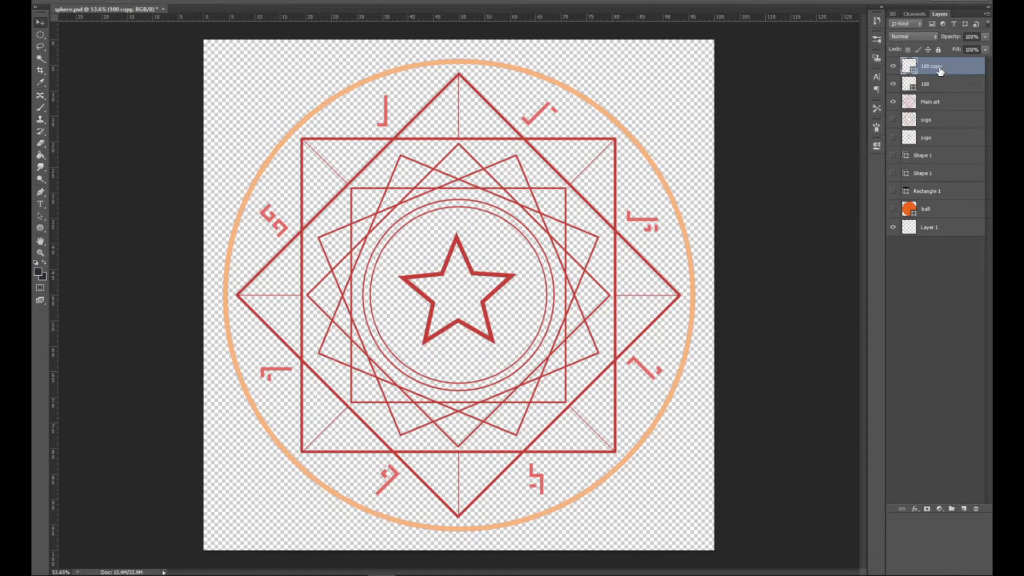
pyautogui.click(893, 66)
pyautogui.click(893, 83)
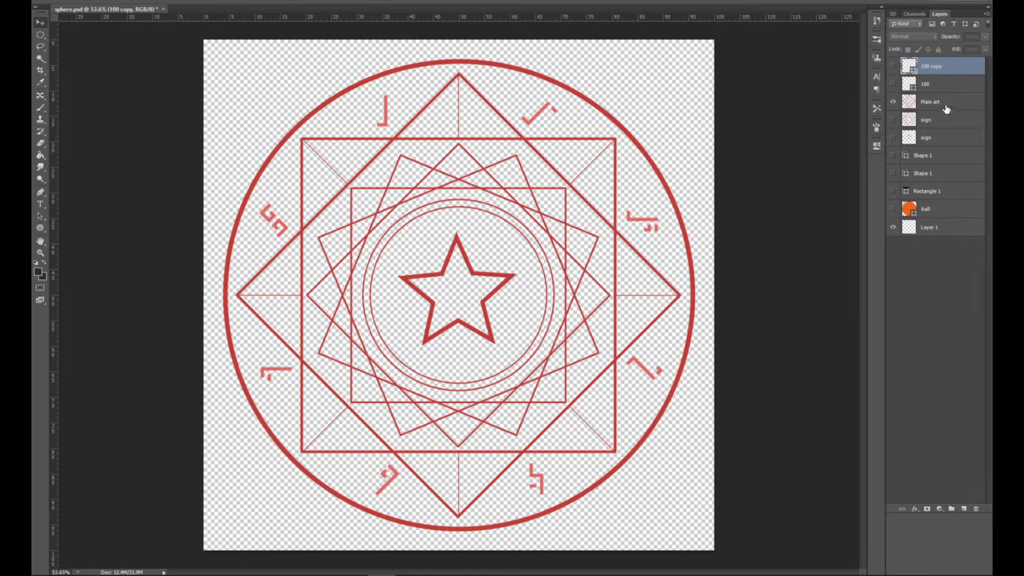
# Examine how the layer 100 ring covers the Main art's outer circle by selecting the layers and toggling the ring
pyautogui.click(925, 102)
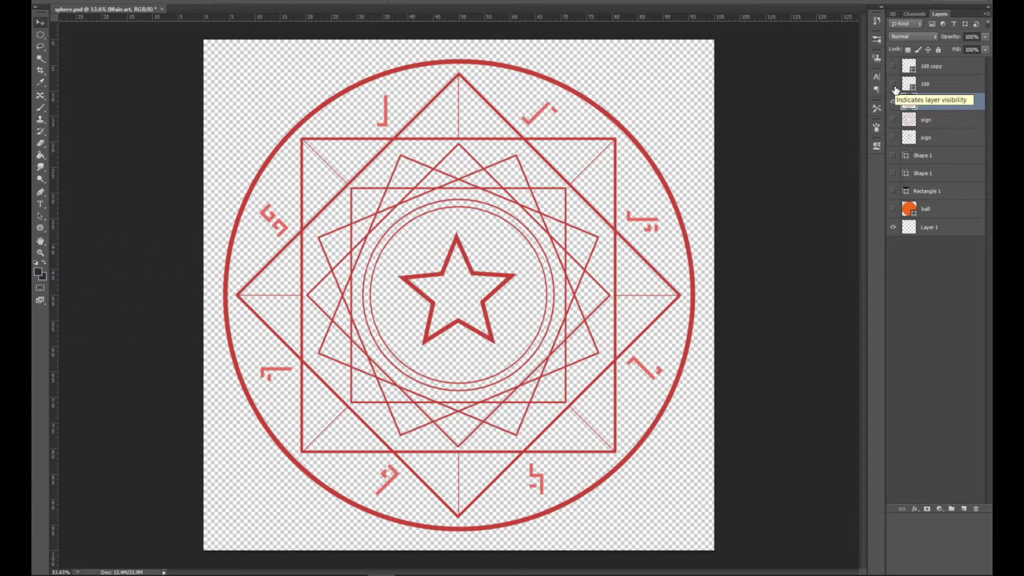
pyautogui.click(893, 84)
pyautogui.click(939, 83)
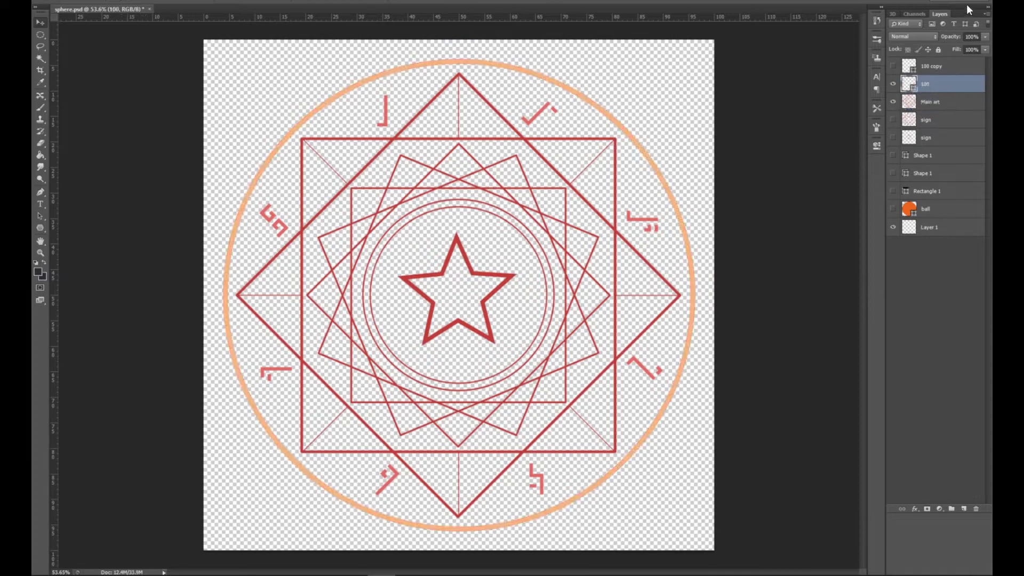
pyautogui.click(932, 68)
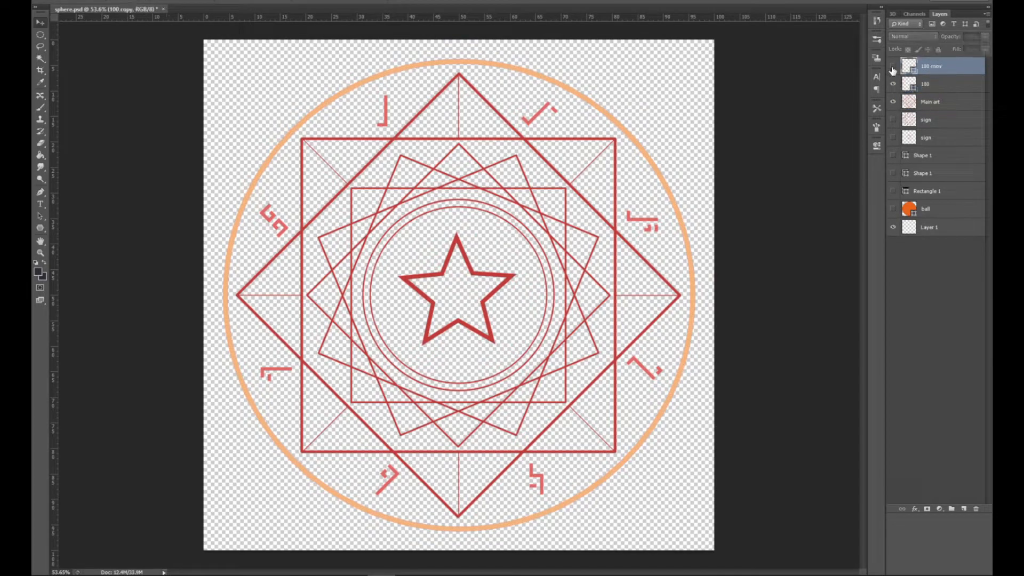
pyautogui.click(944, 84)
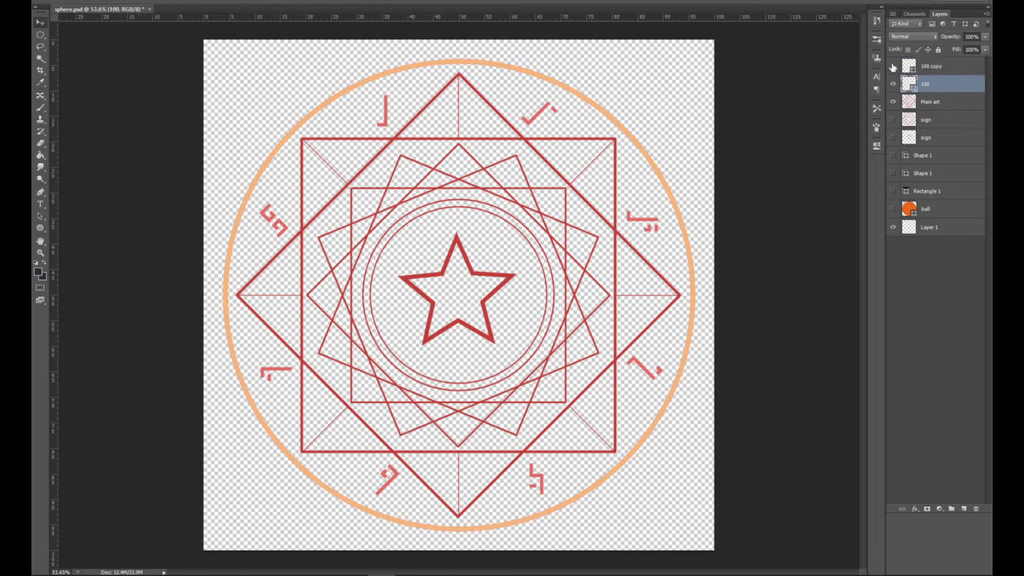
pyautogui.click(895, 84)
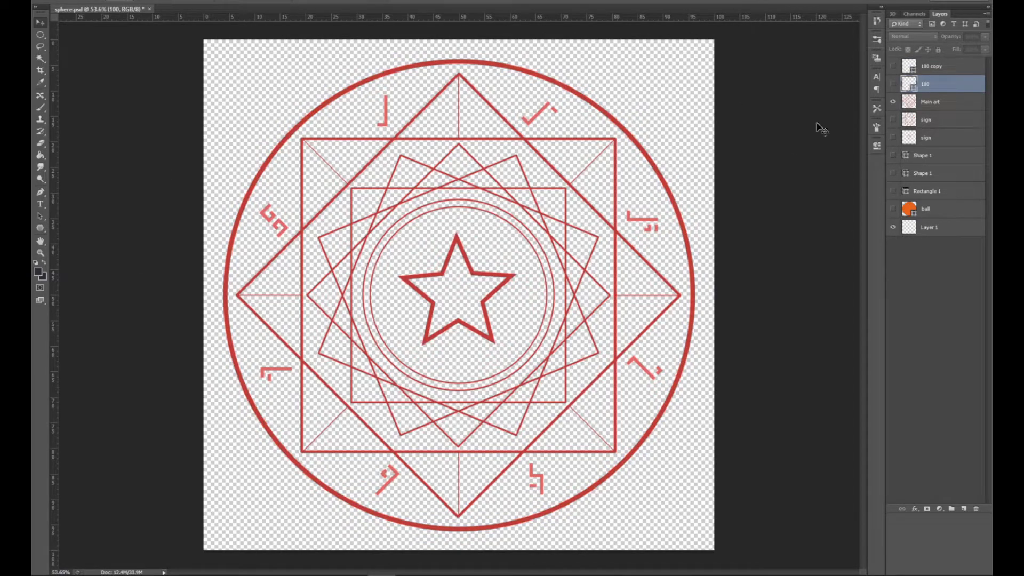
pyautogui.click(893, 84)
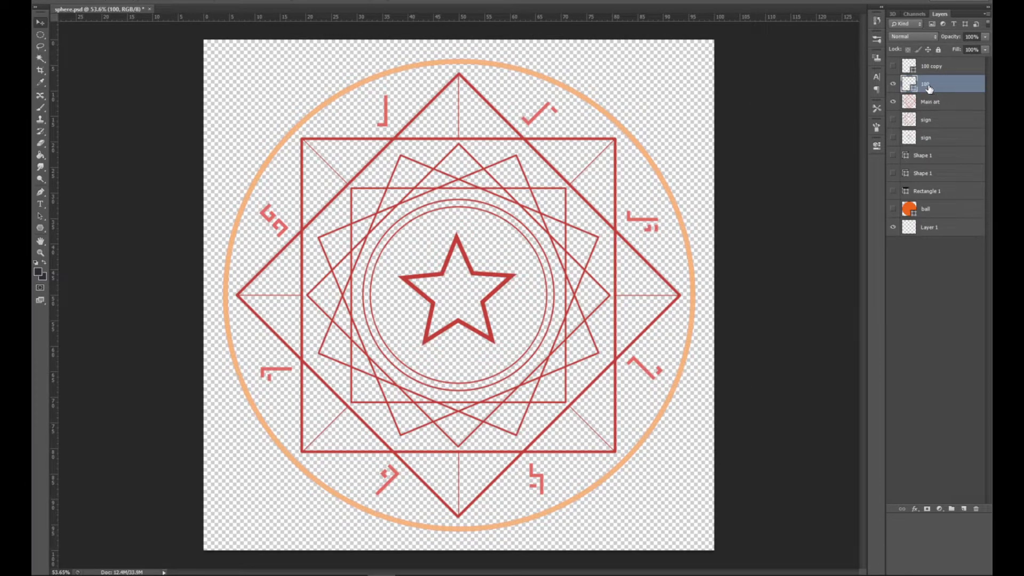
pyautogui.click(942, 104)
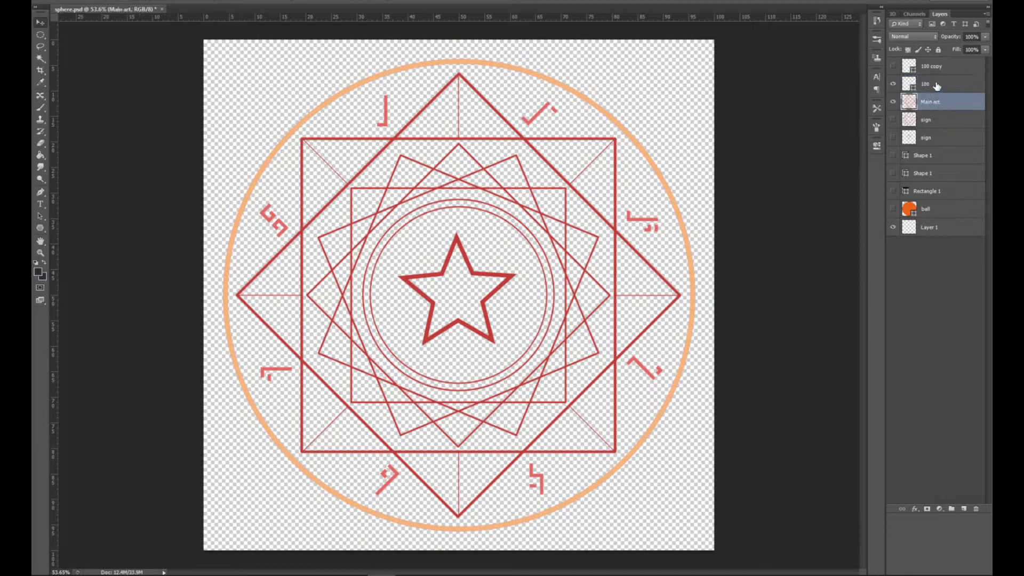
pyautogui.click(940, 88)
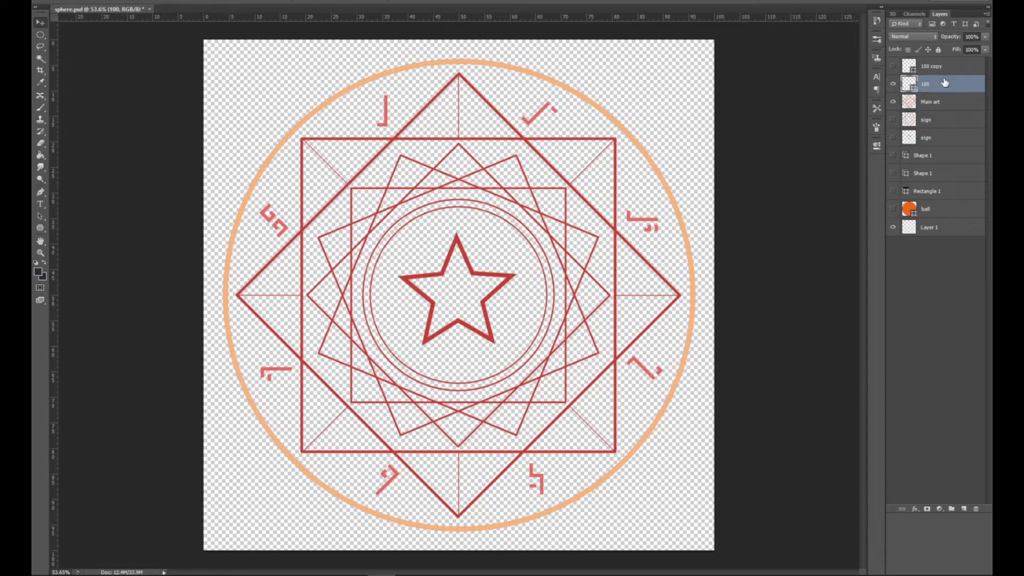
pyautogui.click(946, 107)
pyautogui.click(948, 91)
# Scale the duplicated ring to 99% about its centre and rename its layer 99
pyautogui.click(940, 74)
pyautogui.hotkey('ctrl', 't')
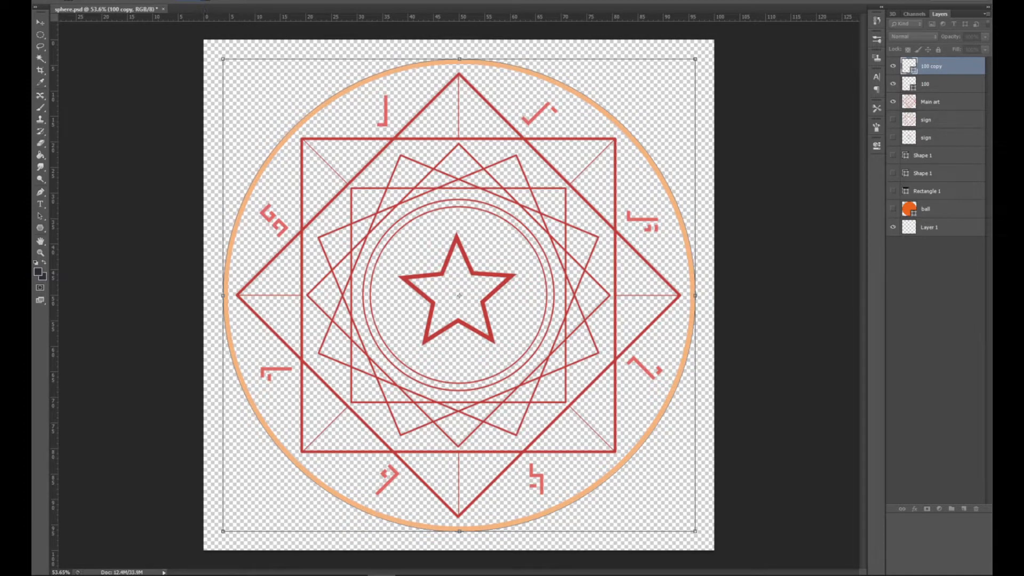
pyautogui.write('99')
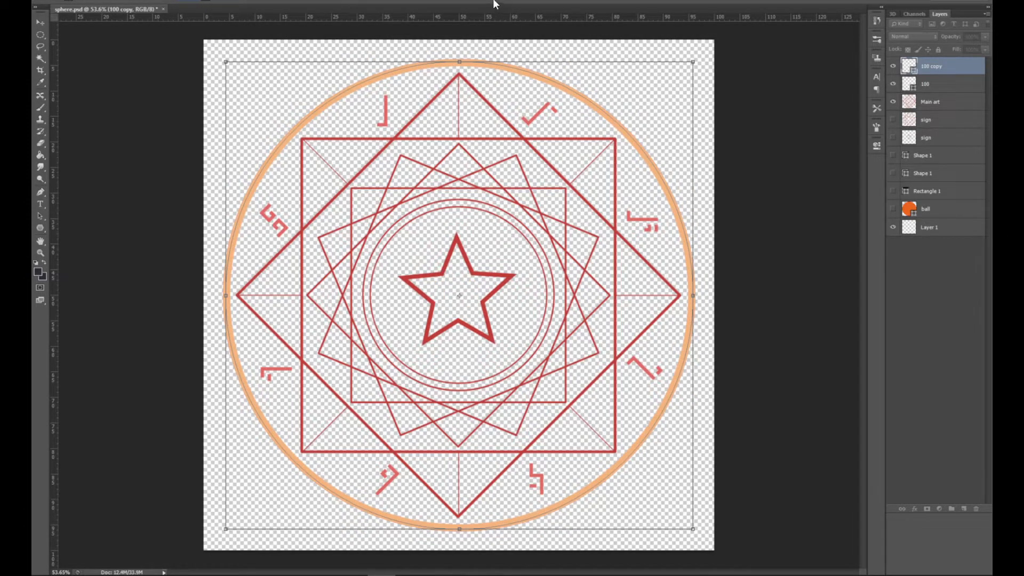
pyautogui.press('Return')
pyautogui.doubleClick(931, 66)
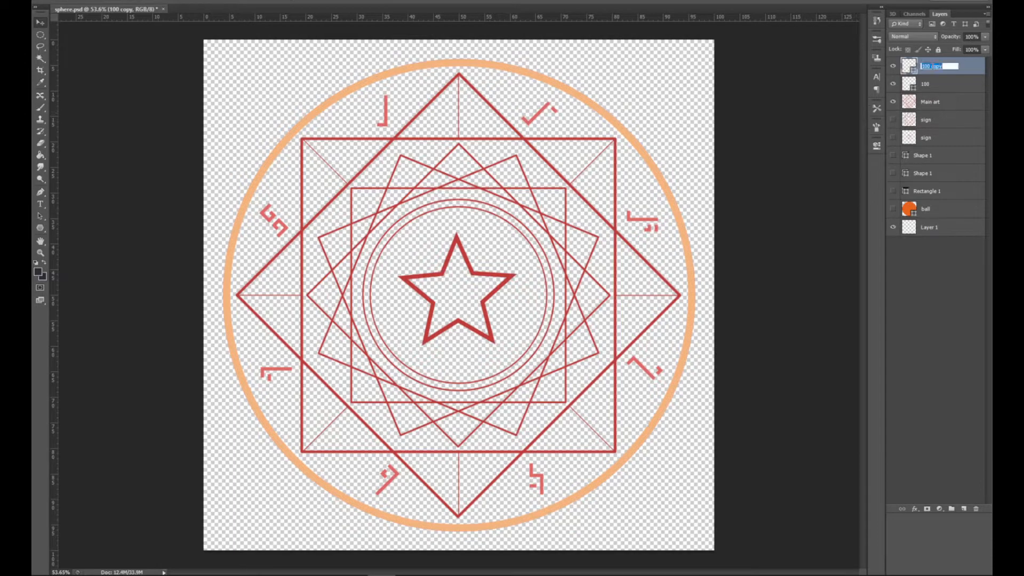
pyautogui.write('99')
pyautogui.press('Tab')
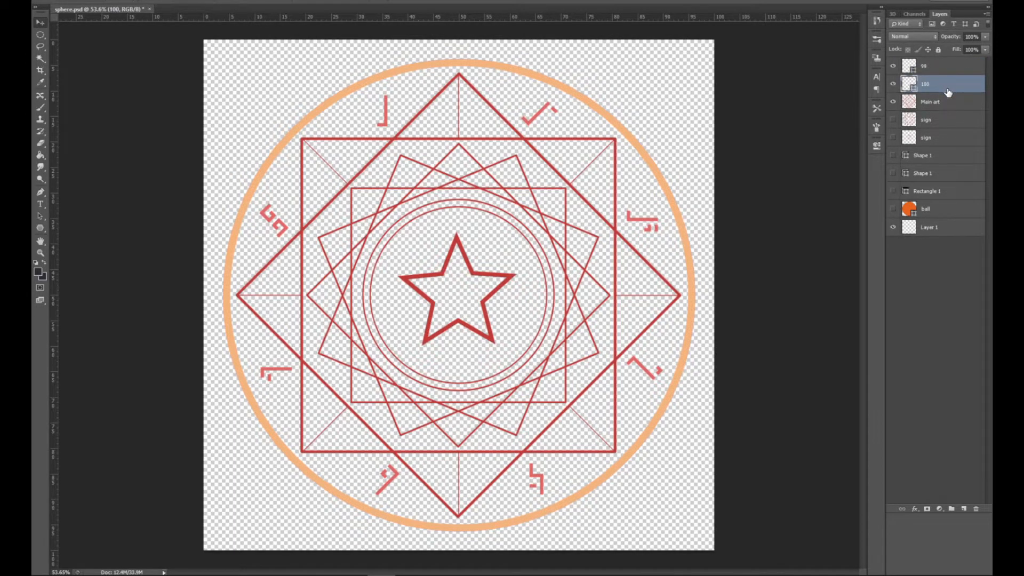
# Duplicate layer 100 under the name 98 and scale the copy down to 98% about its centre
pyautogui.hotkey('ctrl', 'j')
pyautogui.doubleClick(937, 86)
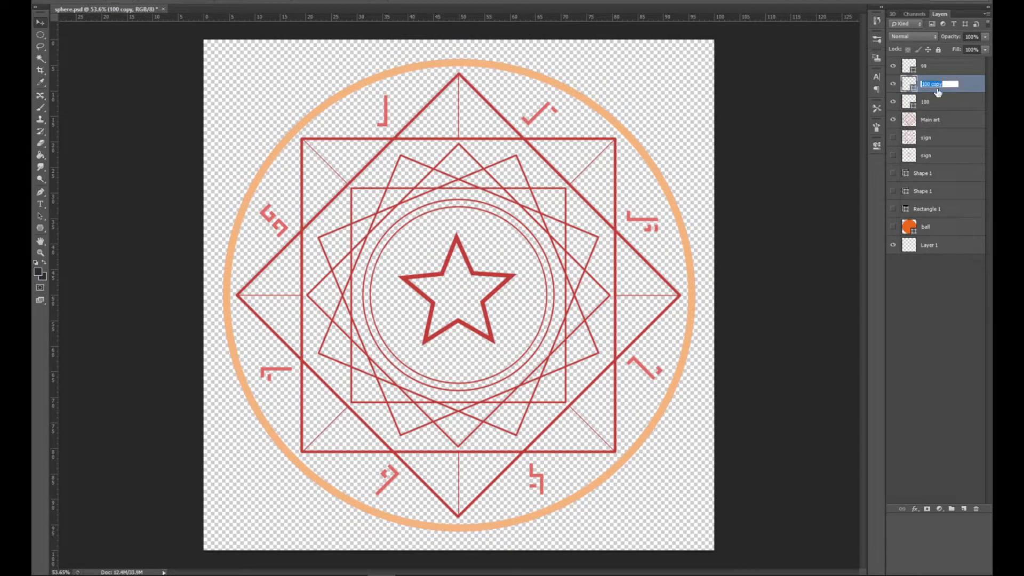
pyautogui.write('98')
pyautogui.press('Return')
pyautogui.hotkey('ctrl', 't')
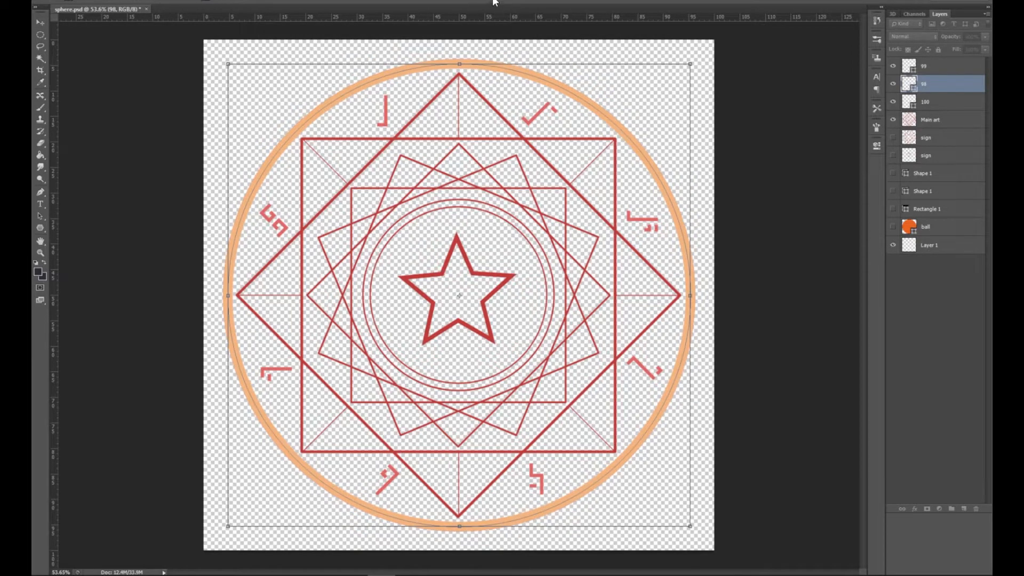
pyautogui.press('Return')
# Hide layers 100 and 98 so that only the 99 ring shows over the Main art
pyautogui.click(894, 103)
pyautogui.click(896, 85)
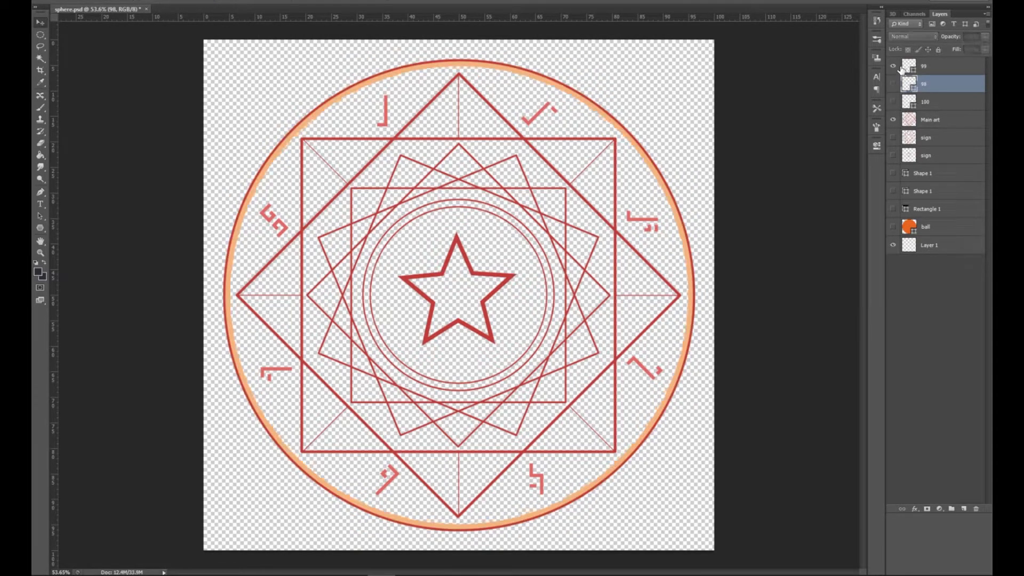
pyautogui.click(902, 68)
pyautogui.click(896, 67)
pyautogui.click(894, 66)
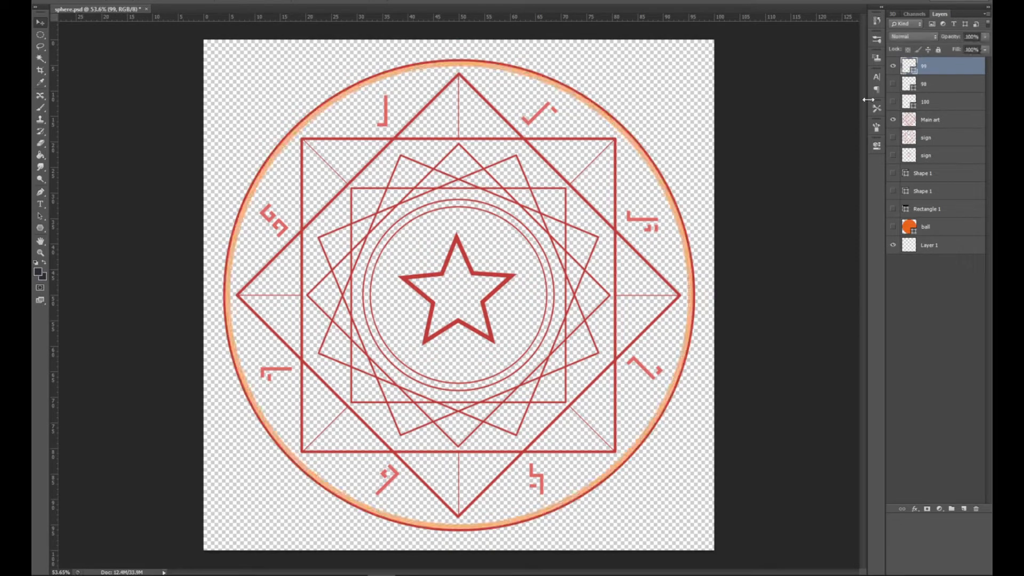
pyautogui.scroll(5, 688, 252)
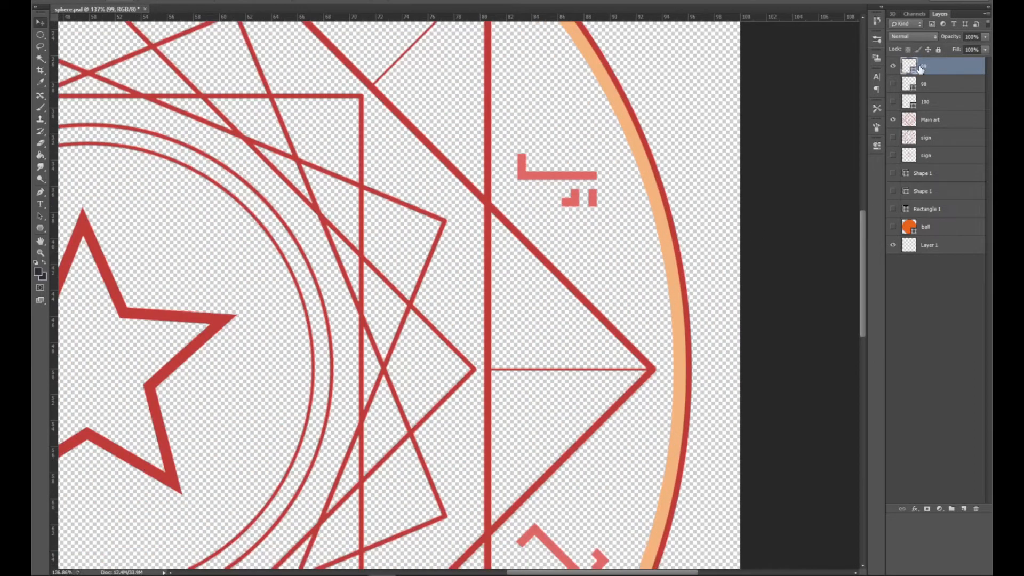
# Hide layer 99 and inspect the 98 and 100 rings one at a time against the Main art's outer circle
pyautogui.click(894, 66)
pyautogui.click(894, 84)
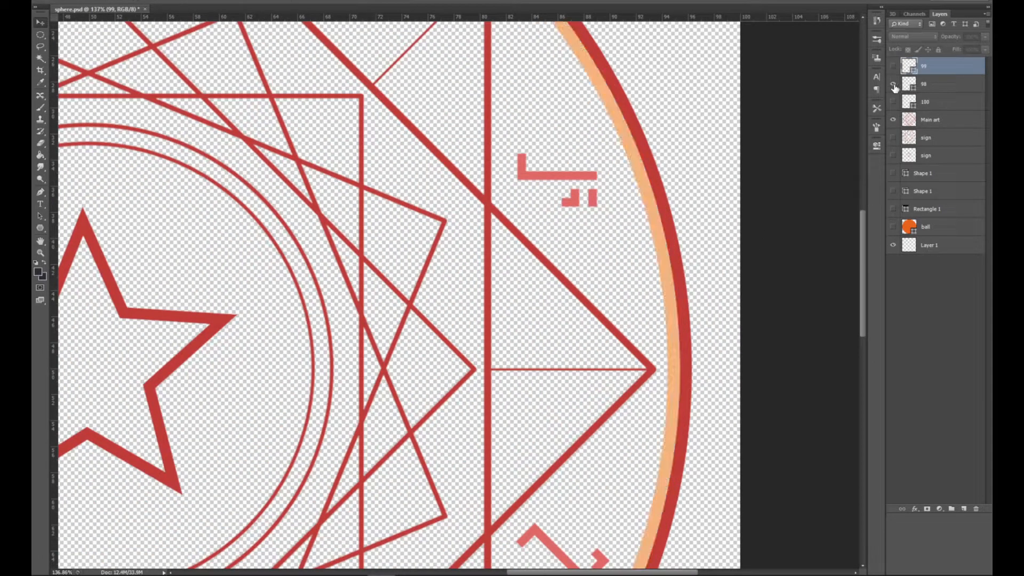
pyautogui.scroll(-3, 645, 283)
pyautogui.scroll(2, 654, 286)
pyautogui.scroll(-1, 665, 291)
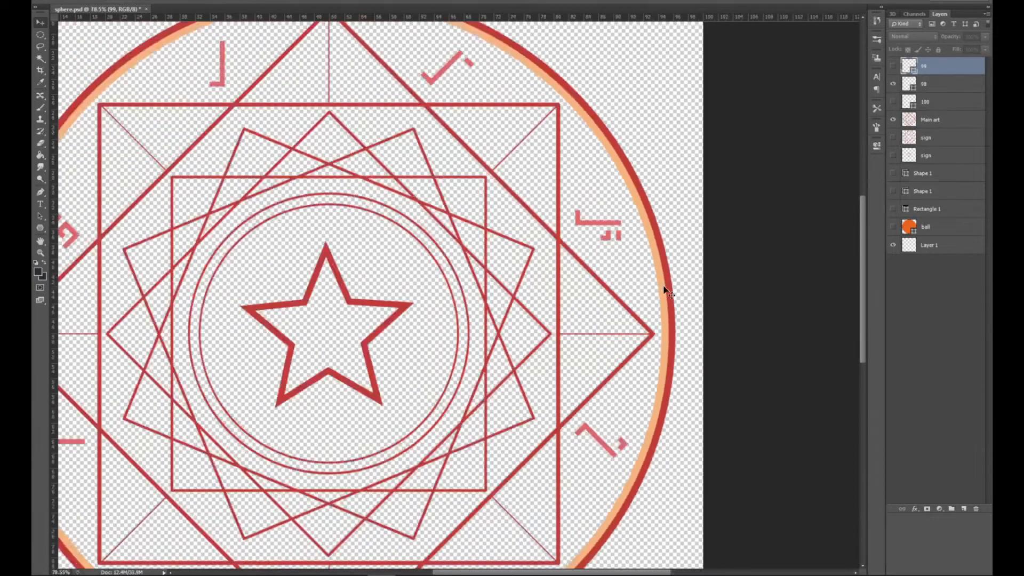
pyautogui.hscroll(-1, 668, 292)
pyautogui.scroll(-1, 678, 292)
pyautogui.hscroll(-1, 695, 293)
pyautogui.scroll(-1, 696, 293)
pyautogui.scroll(1, 767, 288)
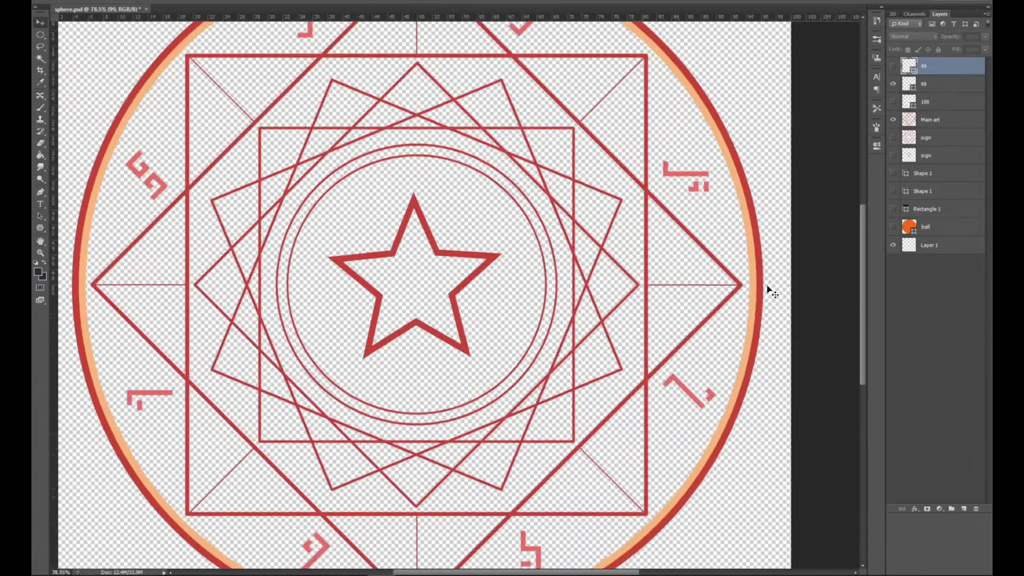
pyautogui.scroll(-1, 768, 291)
pyautogui.click(894, 85)
pyautogui.click(893, 102)
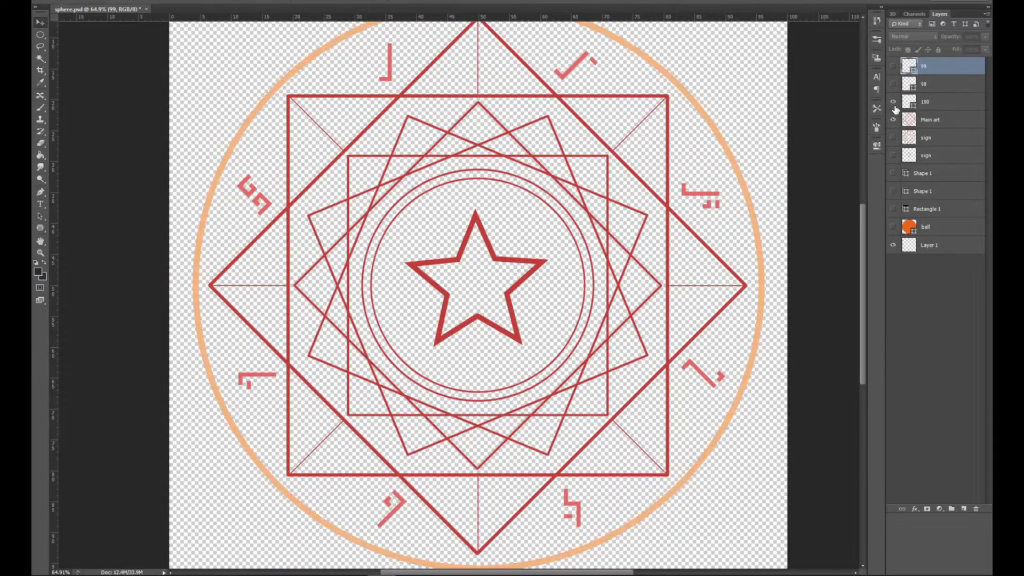
pyautogui.click(893, 102)
# Show layer 100 again, duplicate it under the name 80 and scale the copy to 80% about its centre
pyautogui.click(940, 102)
pyautogui.scroll(-1, 633, 210)
pyautogui.hscroll(1, 652, 195)
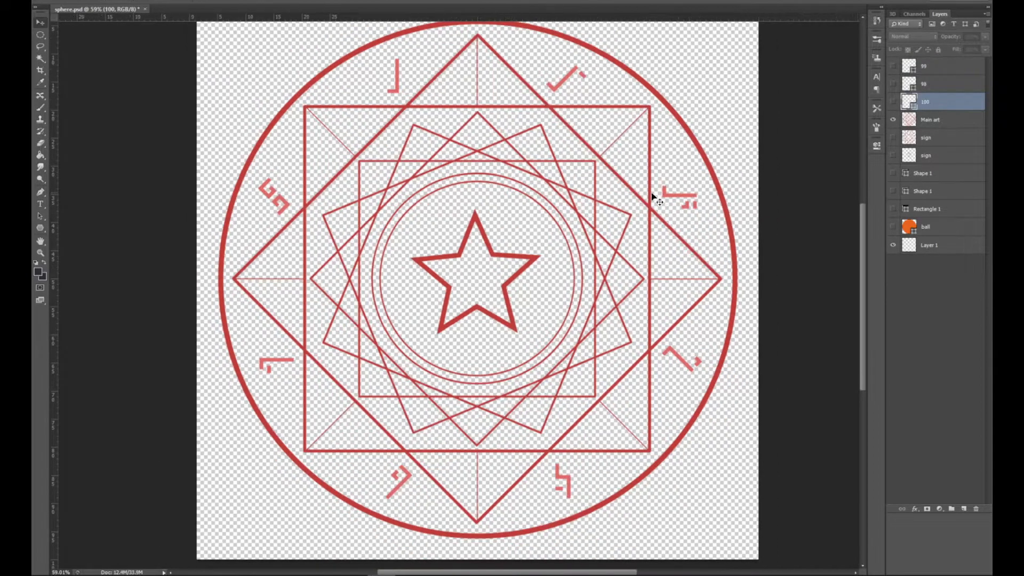
pyautogui.hscroll(1, 655, 199)
pyautogui.click(894, 102)
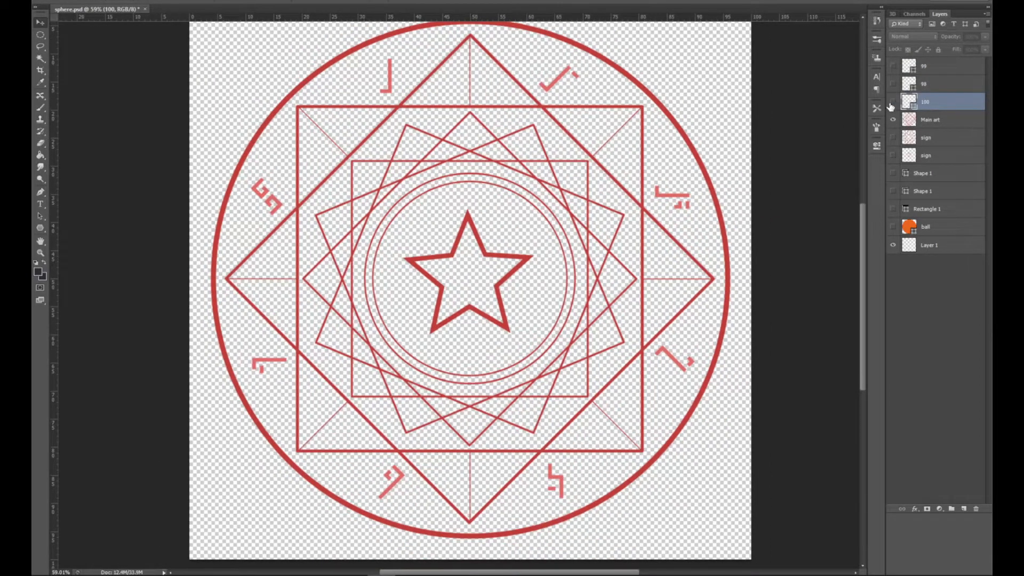
pyautogui.hotkey('ctrl', 'j')
pyautogui.doubleClick(944, 102)
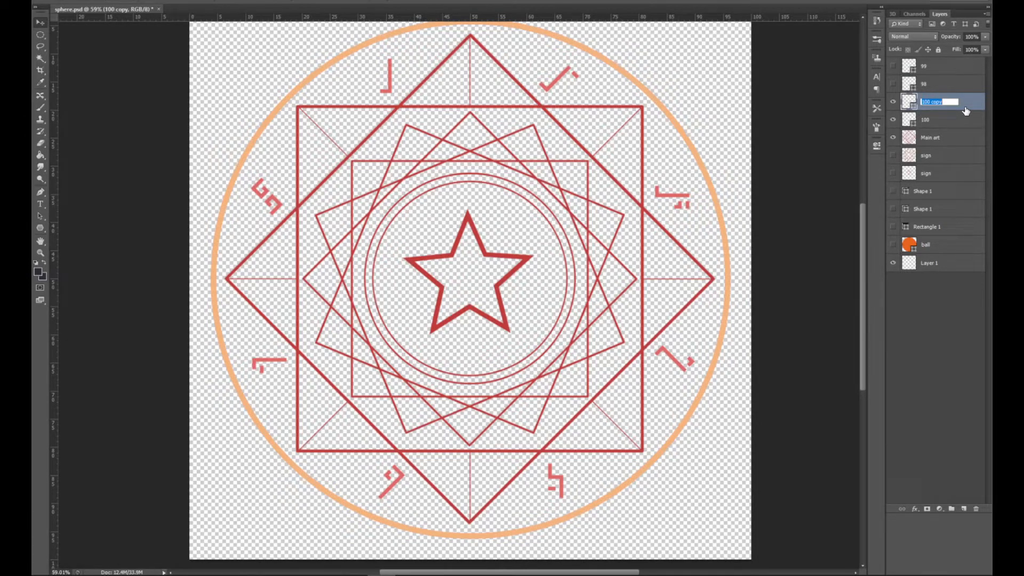
pyautogui.write('80')
pyautogui.press('Return')
pyautogui.hotkey('ctrl', 't')
pyautogui.write('80')
pyautogui.press('Return')
# Duplicate layer 100 under the name 60 and scale the copy to 60% about its centre
pyautogui.click(928, 119)
pyautogui.hotkey('ctrl', 'j')
pyautogui.doubleClick(927, 119)
pyautogui.write('60')
pyautogui.press('Return')
pyautogui.hotkey('ctrl', 't')
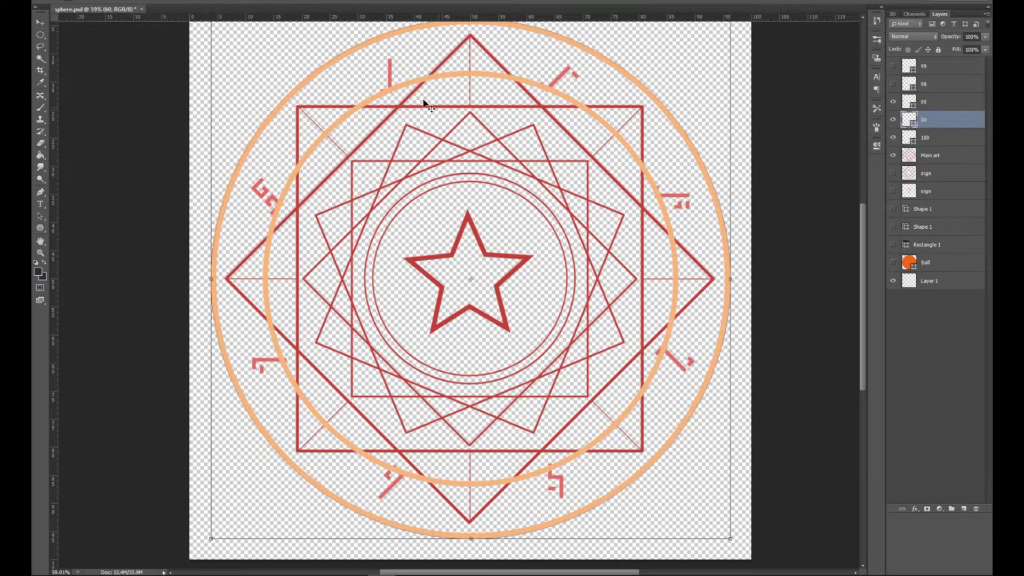
pyautogui.press('Return')
# Duplicate layer 100 under the name 40 and scale the copy to 40% about its centre
pyautogui.click(926, 138)
pyautogui.hotkey('ctrl', 'j')
pyautogui.doubleClick(926, 138)
pyautogui.write('40')
pyautogui.press('Return')
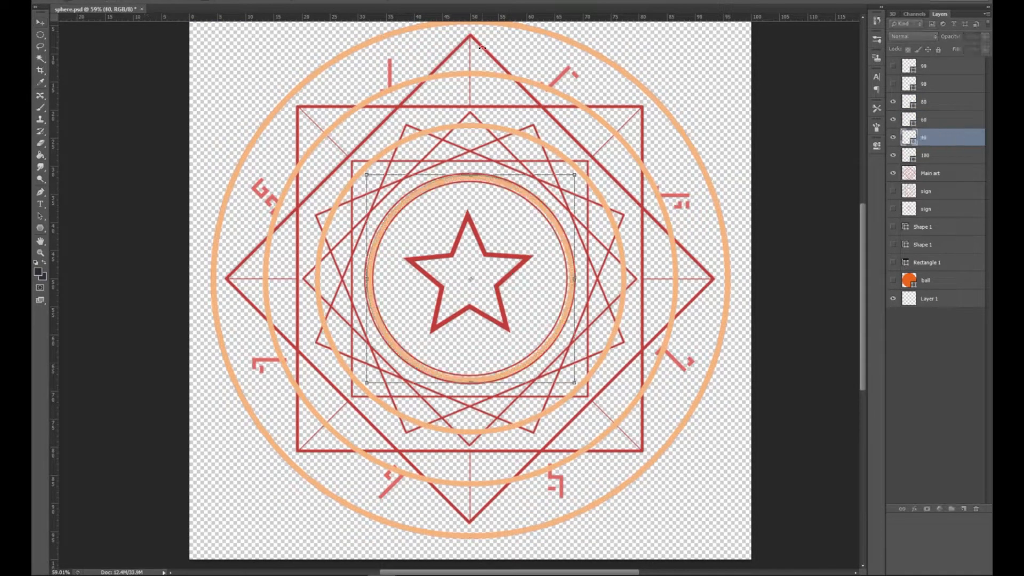
# Duplicate layer 100 under the name 35 and scale the copy to 35% about its centre
pyautogui.click(925, 156)
pyautogui.hotkey('ctrl', 'j')
pyautogui.doubleClick(924, 155)
pyautogui.write('35')
pyautogui.press('Return')
pyautogui.hotkey('ctrl', 't')
pyautogui.write('35')
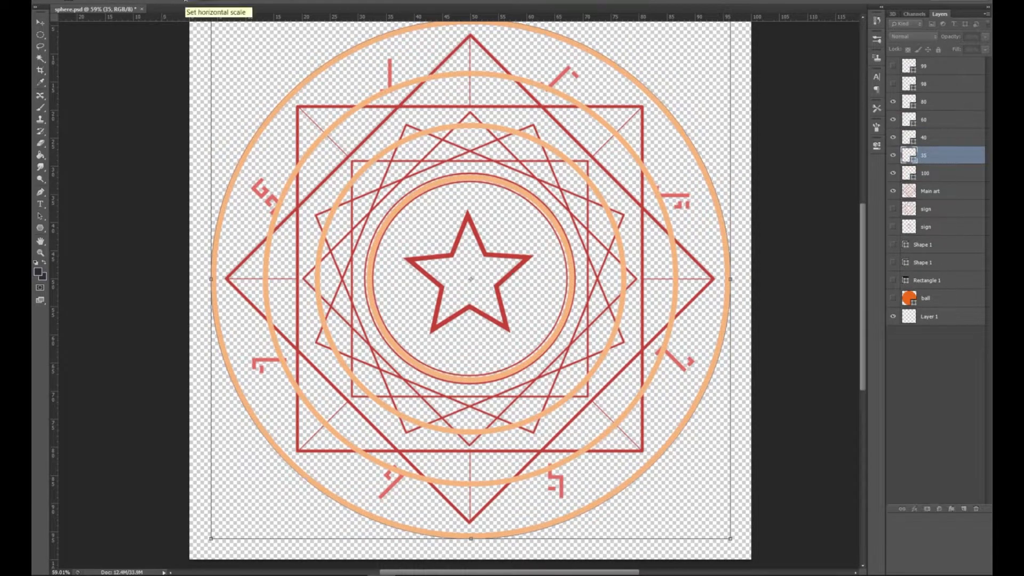
pyautogui.press('Return')
# Duplicate layer 100 under the name 20 and scale the copy to 20% about its centre
pyautogui.click(928, 172)
pyautogui.hotkey('ctrl', 'j')
pyautogui.doubleClick(924, 173)
pyautogui.write('20')
pyautogui.press('Return')
pyautogui.hotkey('ctrl', 't')
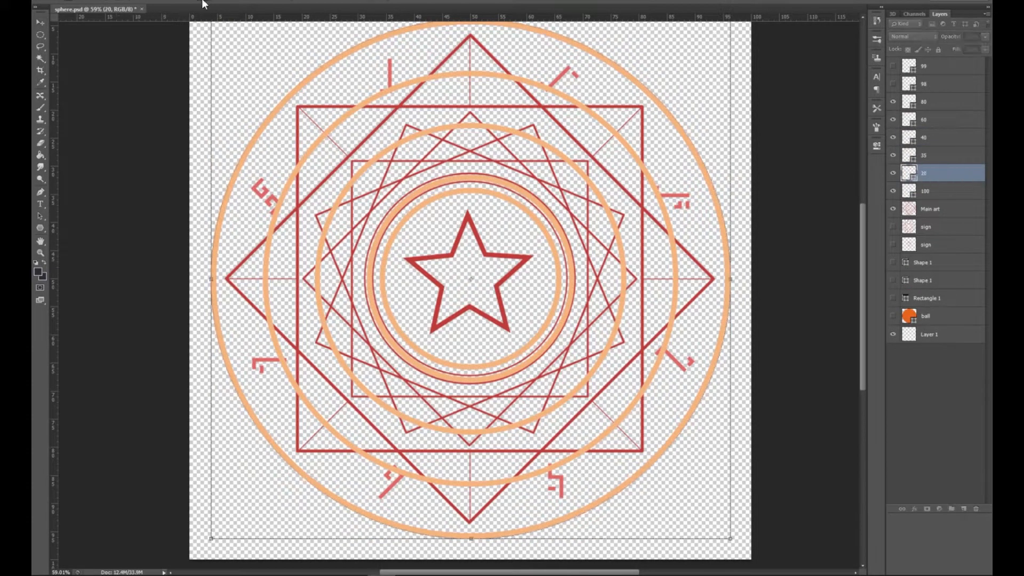
pyautogui.write('20')
pyautogui.press('Return')
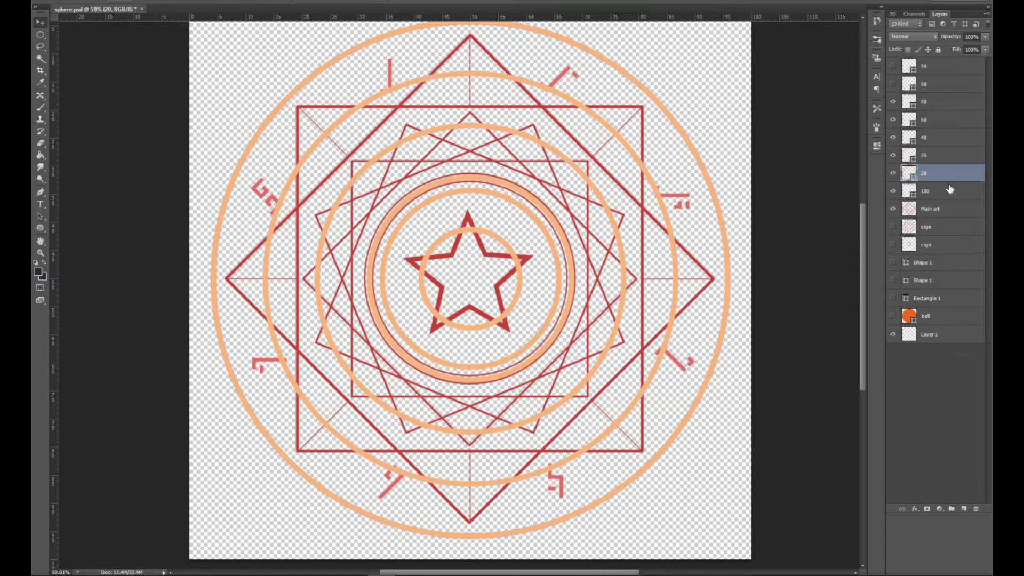
# Hide layer 100 and compare the 98 and 99 rings on the outer circle, leaving both shown
pyautogui.click(949, 191)
pyautogui.click(892, 192)
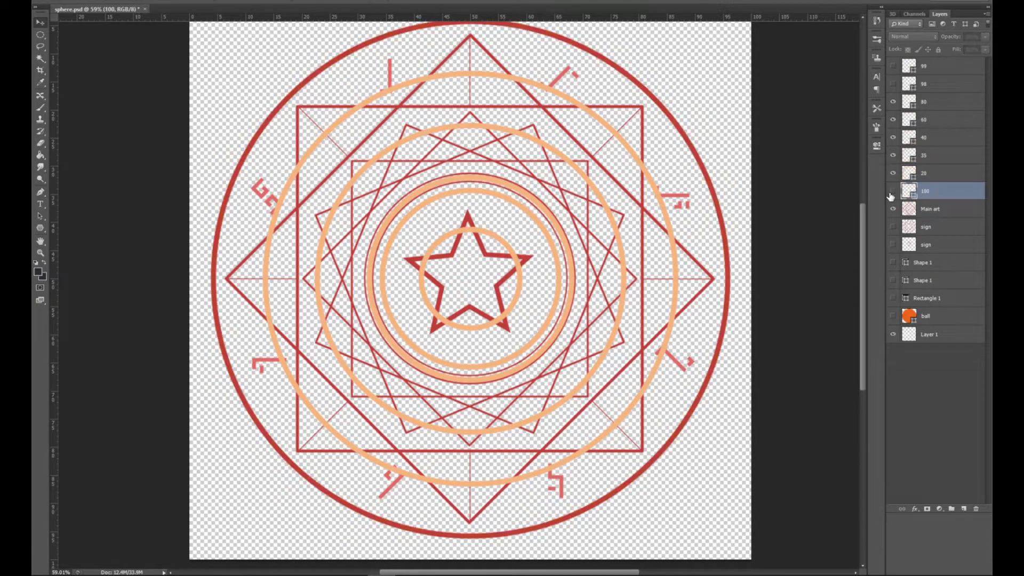
pyautogui.click(892, 84)
pyautogui.click(892, 68)
pyautogui.click(892, 68)
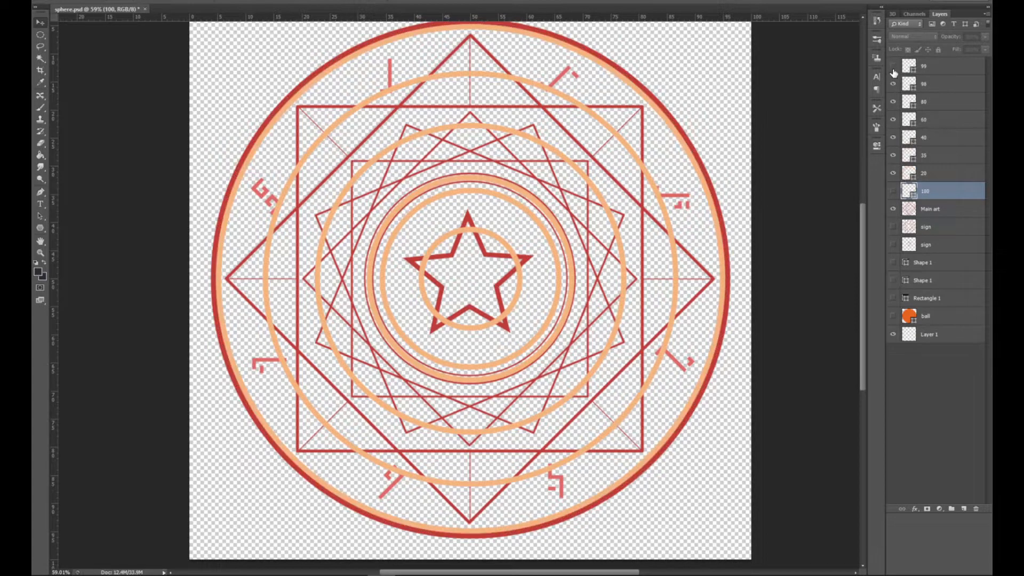
pyautogui.click(893, 70)
pyautogui.click(894, 69)
pyautogui.click(893, 89)
pyautogui.click(891, 69)
pyautogui.click(893, 86)
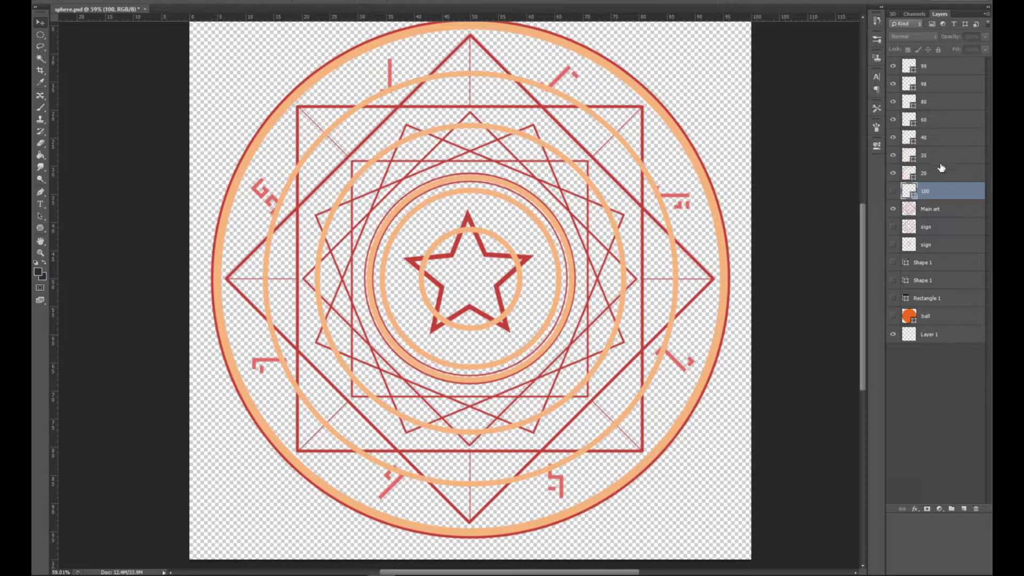
pyautogui.hotkey('ctrl', '-')
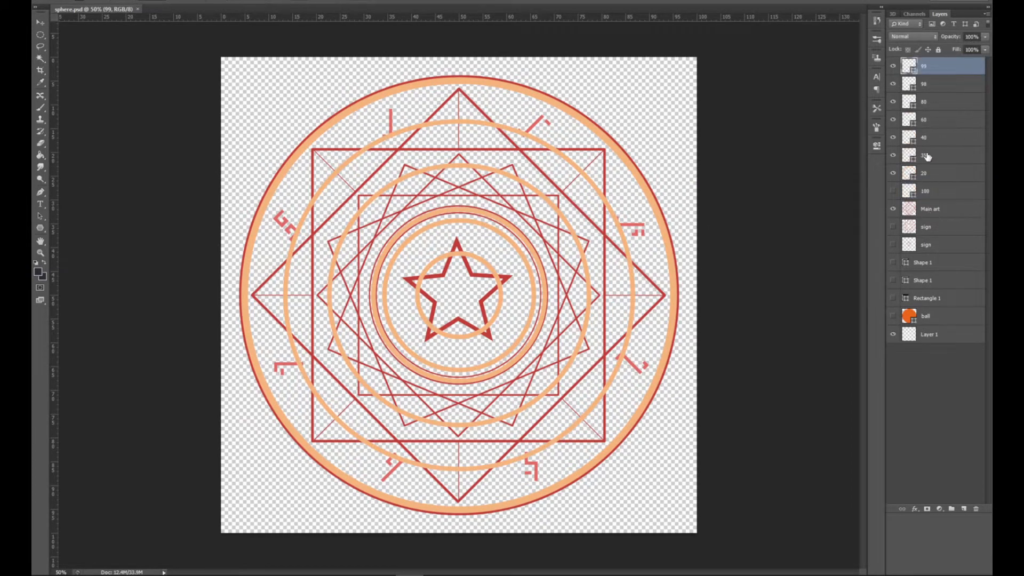
# Hide all numbered ring layers and draw a thin vertical rectangle through the centre of the Main art, spanning the whole outer circle
pyautogui.click(932, 214)
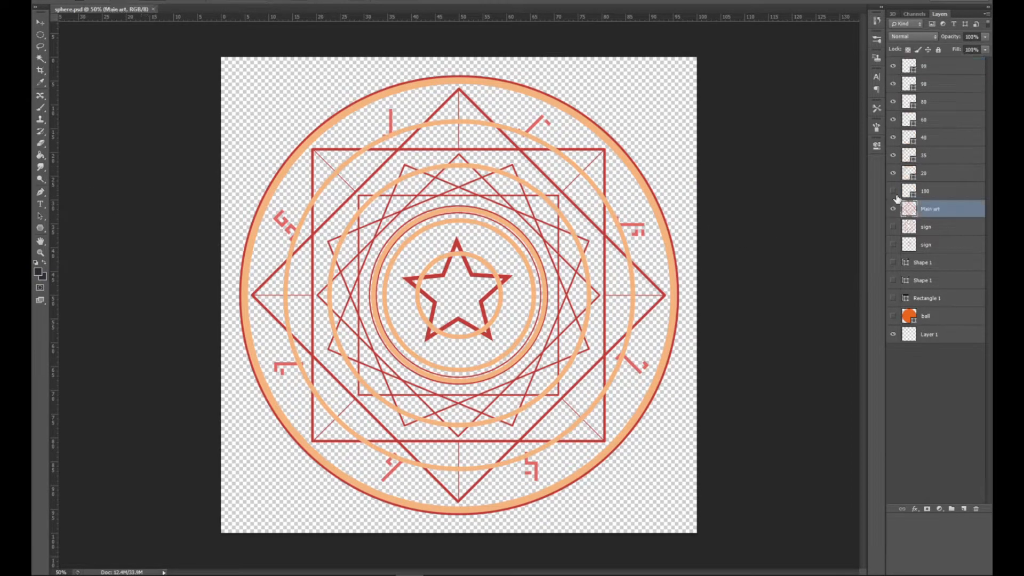
pyautogui.click(894, 65)
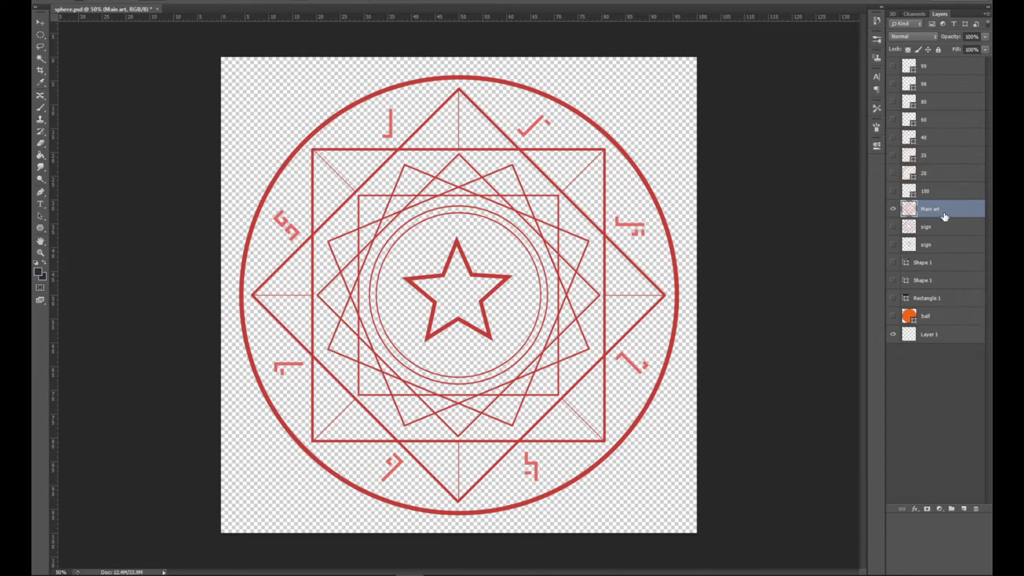
pyautogui.rightClick(46, 229)
pyautogui.click(57, 224)
pyautogui.moveTo(450, 68); pyautogui.dragTo(461, 533)
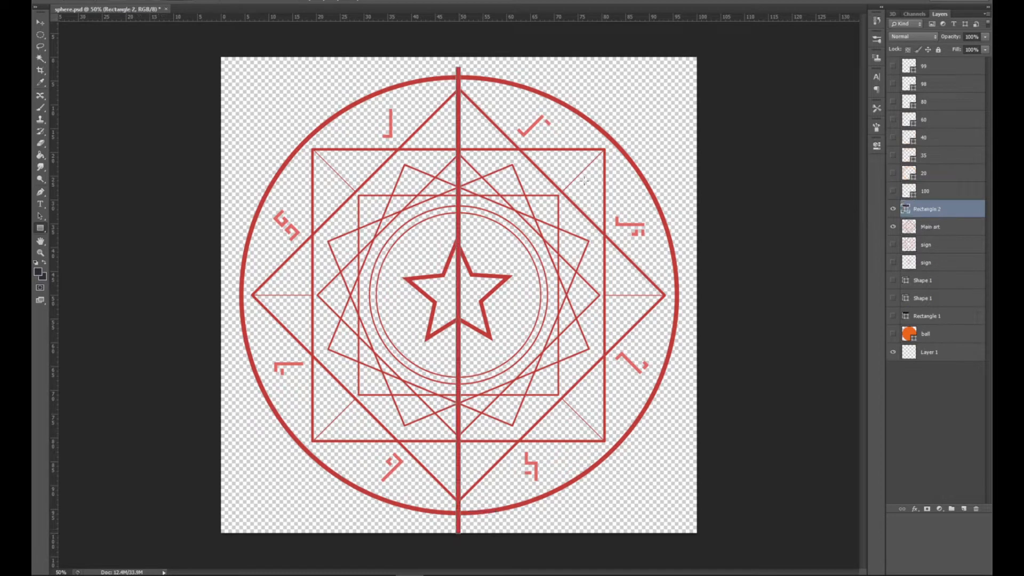
# Change the vertical rectangle's fill colour to black
pyautogui.click(163, 1)
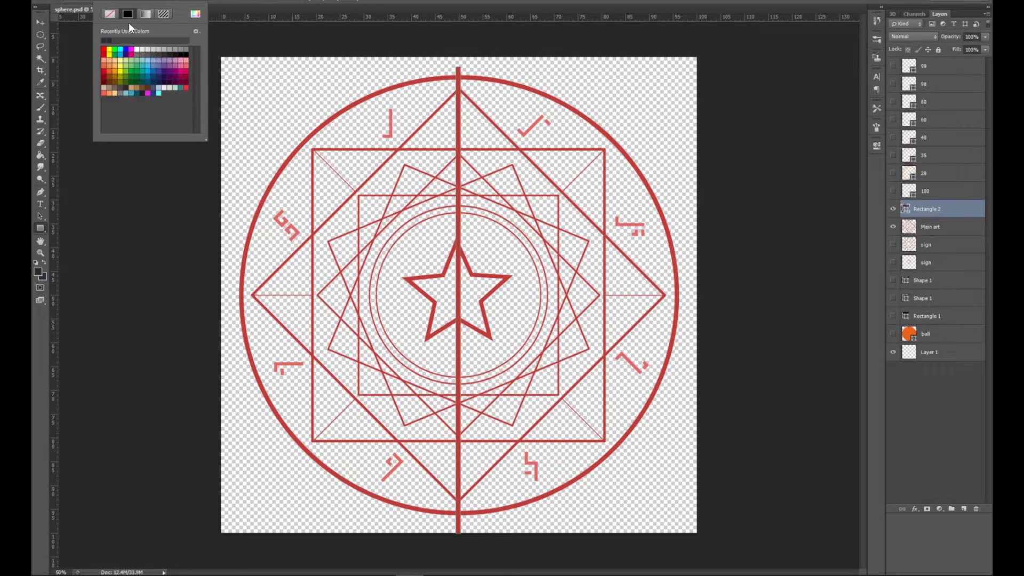
pyautogui.click(185, 54)
pyautogui.press('Return')
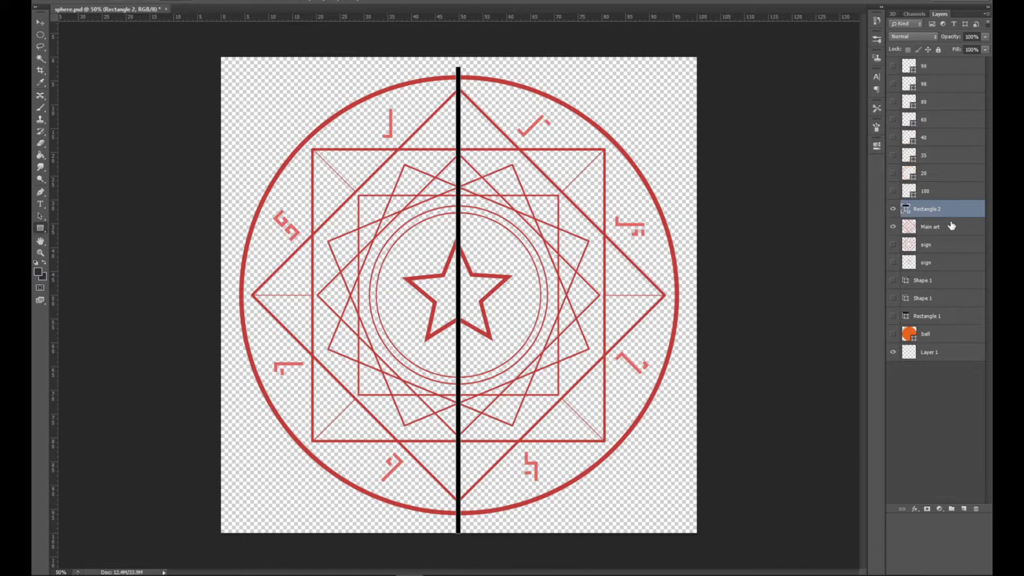
# Duplicate the black bar, rotate the copy 90° about its centre and merge both bars into one cross layer
pyautogui.hotkey('ctrl', 'j')
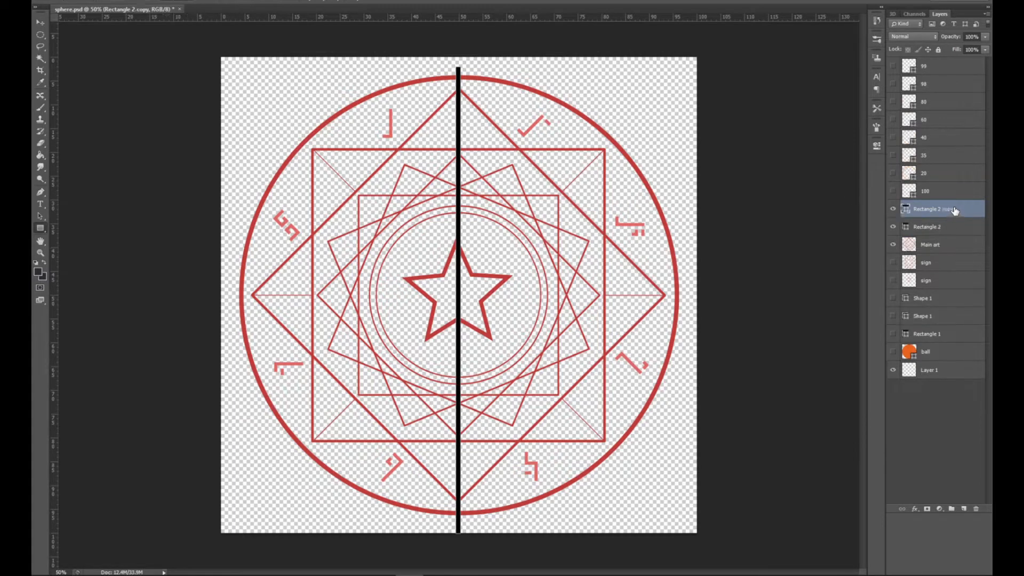
pyautogui.hotkey('ctrl', 't')
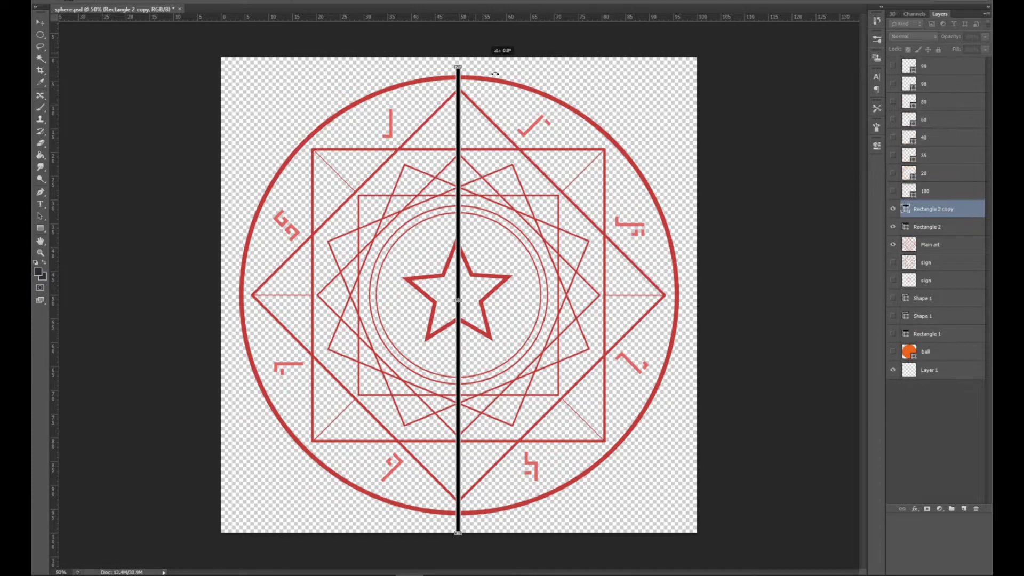
pyautogui.moveTo(495, 74); pyautogui.dragTo(729, 313)
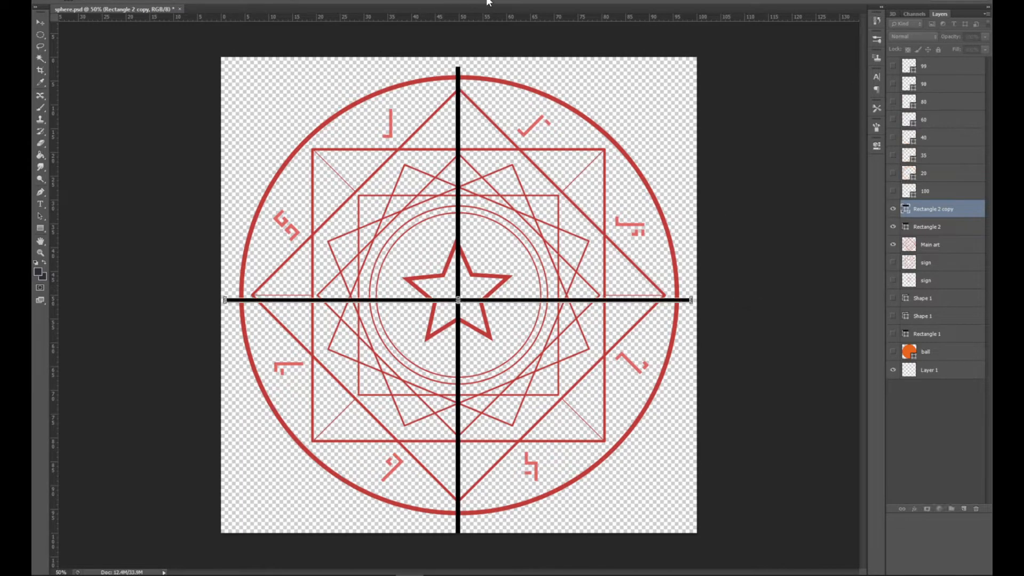
pyautogui.press('Return')
pyautogui.keyDown('shift'); pyautogui.click(946, 225); pyautogui.keyUp('shift')
pyautogui.hotkey('ctrl', 'e')
# Duplicate the cross, rotate the copy 45° about its centre and merge both crosses into one eight-spoke layer
pyautogui.hotkey('ctrl', 'j')
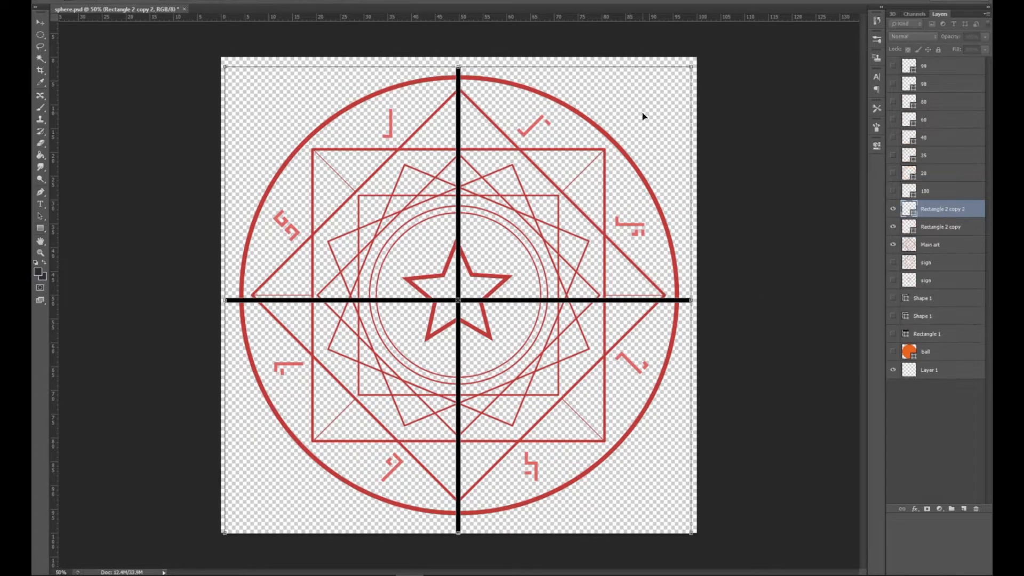
pyautogui.hotkey('ctrl', 't')
pyautogui.moveTo(707, 61); pyautogui.dragTo(787, 305)
pyautogui.press('Return')
pyautogui.keyDown('shift'); pyautogui.click(959, 225); pyautogui.keyUp('shift')
pyautogui.hotkey('ctrl', 'e')
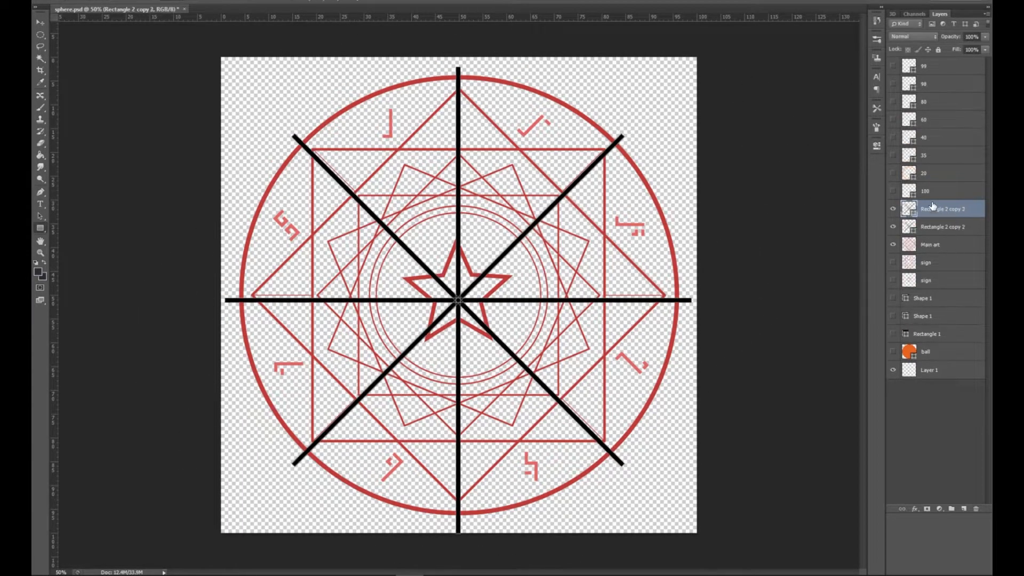
# Add copies of the eight-spoke layer rotated in 15° increments and merge them into a single 24-spoke layer
pyautogui.hotkey('ctrl', 'j')
pyautogui.hotkey('ctrl', 't')
pyautogui.moveTo(698, 66); pyautogui.dragTo(749, 138)
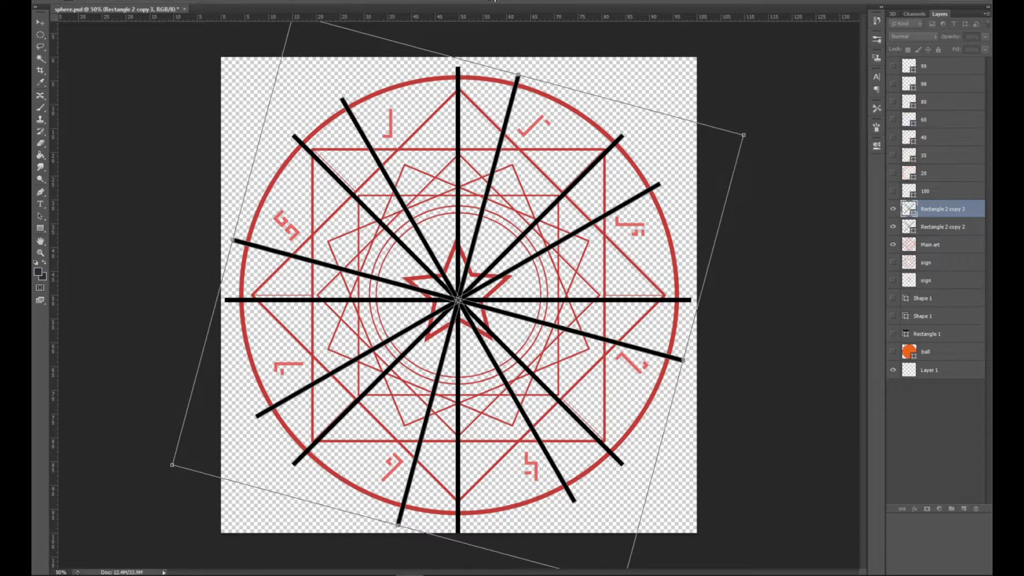
pyautogui.press('Return')
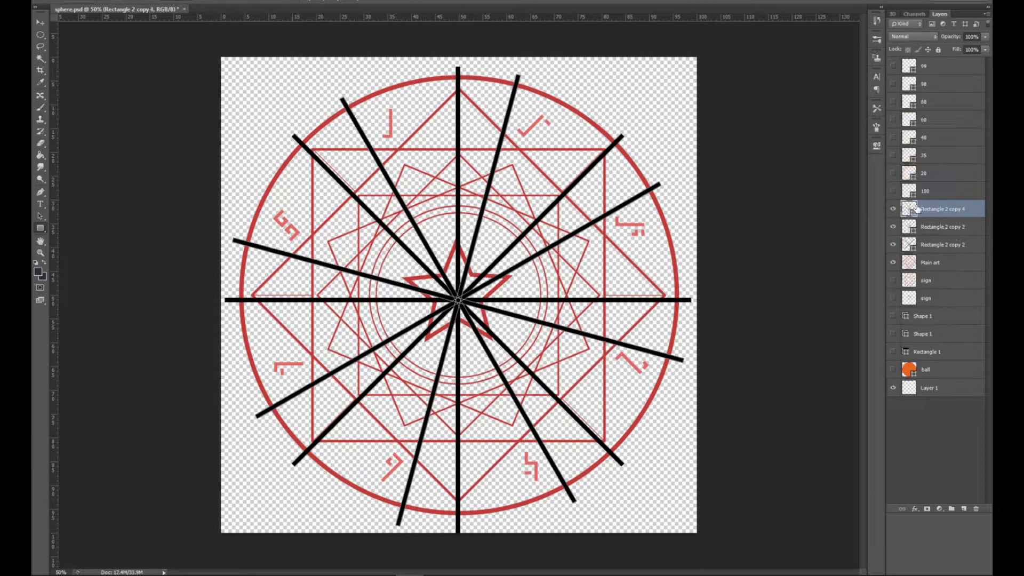
pyautogui.hotkey('ctrl', 'e')
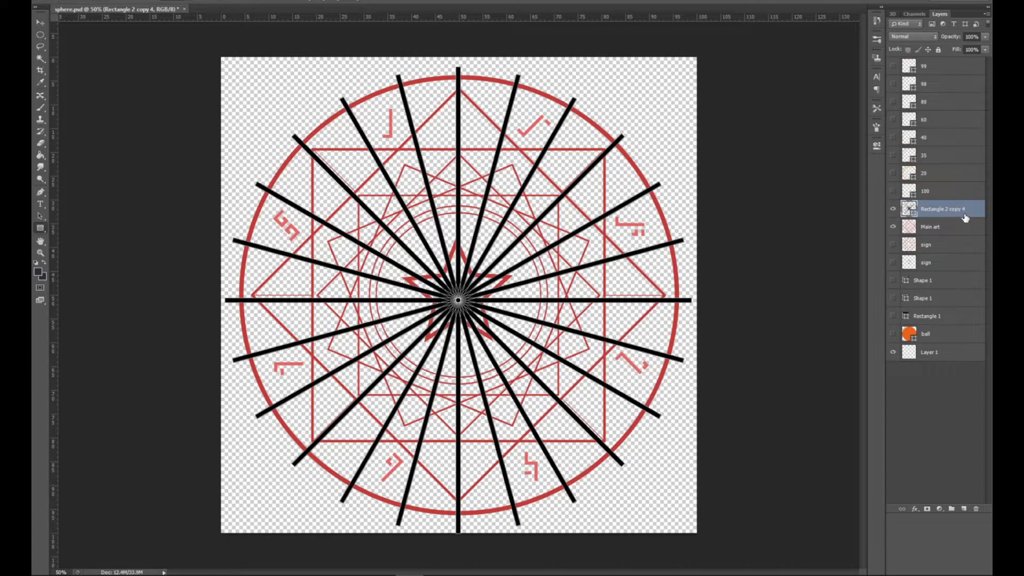
# Duplicate the 24-spoke layer and rotate the copy so its spokes fall midway between the original ones
pyautogui.hotkey('ctrl', 'j')
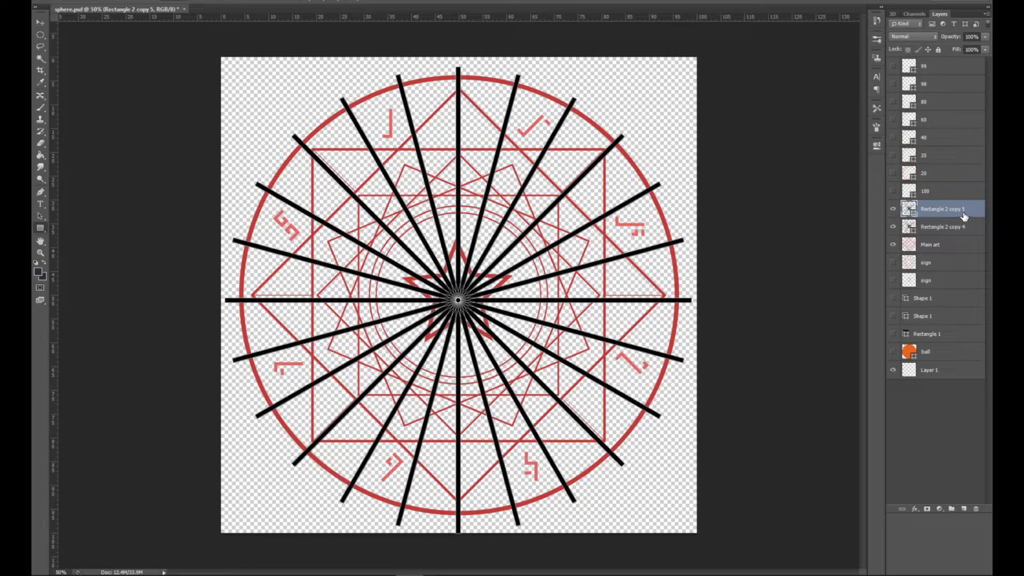
pyautogui.hotkey('ctrl', 't')
pyautogui.moveTo(691, 58); pyautogui.dragTo(722, 92)
pyautogui.press('Return')
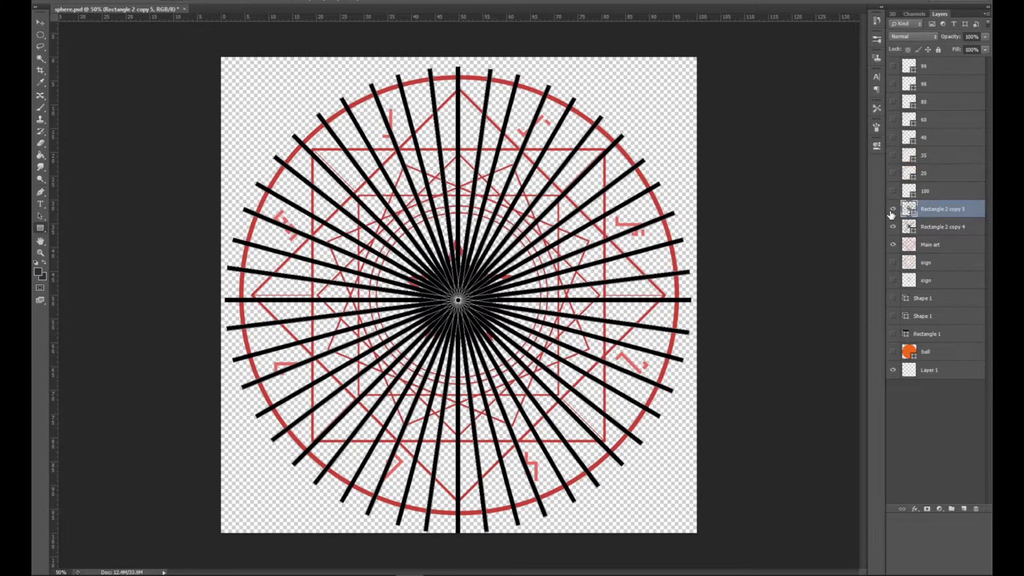
# Check the two spoke layers separately over the Main art, and leave both of them hidden
pyautogui.click(892, 211)
pyautogui.click(897, 229)
pyautogui.click(895, 230)
pyautogui.click(893, 209)
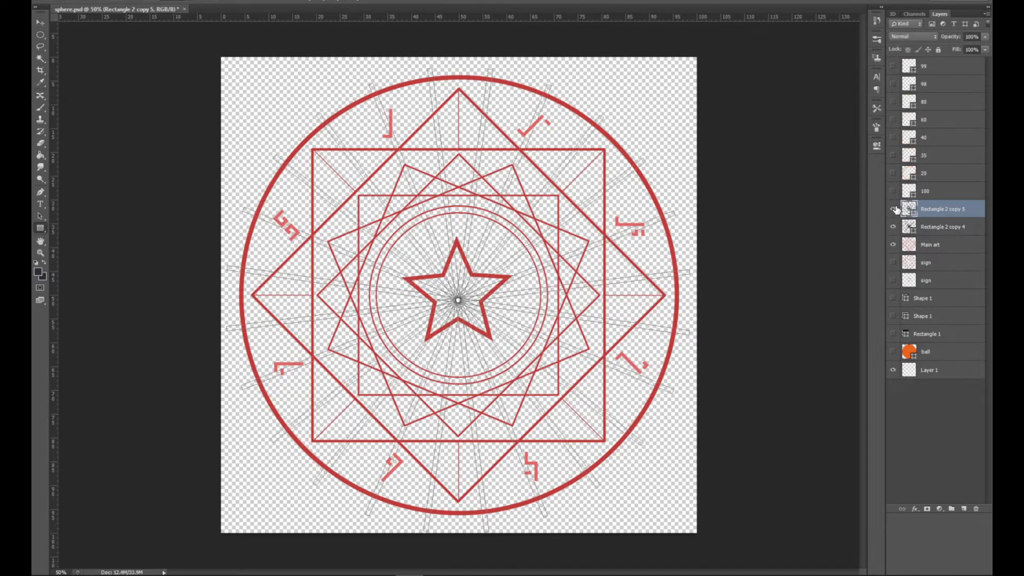
pyautogui.click(893, 210)
pyautogui.click(894, 230)
pyautogui.click(893, 245)
pyautogui.click(893, 245)
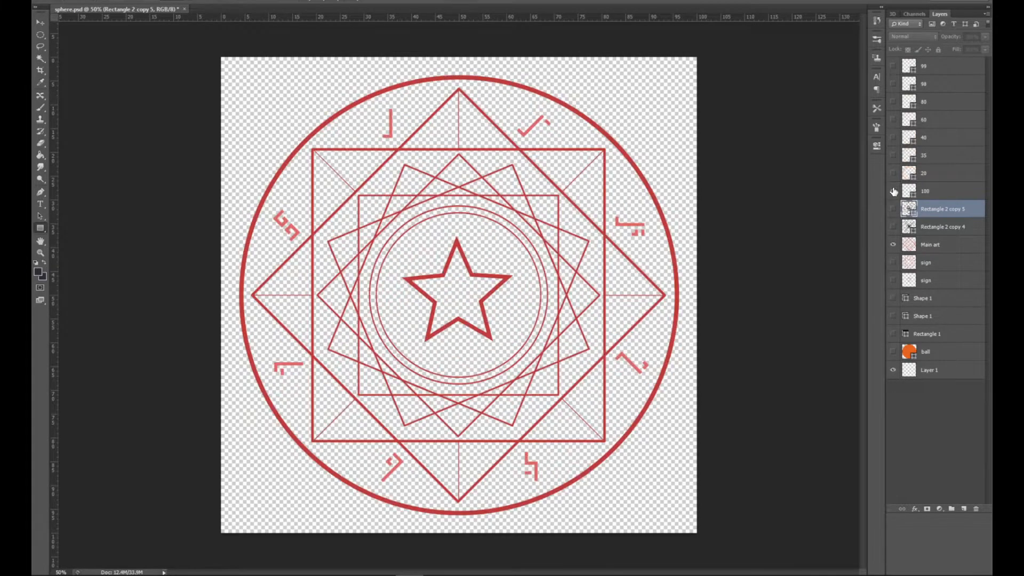
pyautogui.moveTo(892, 74); pyautogui.dragTo(894, 70)
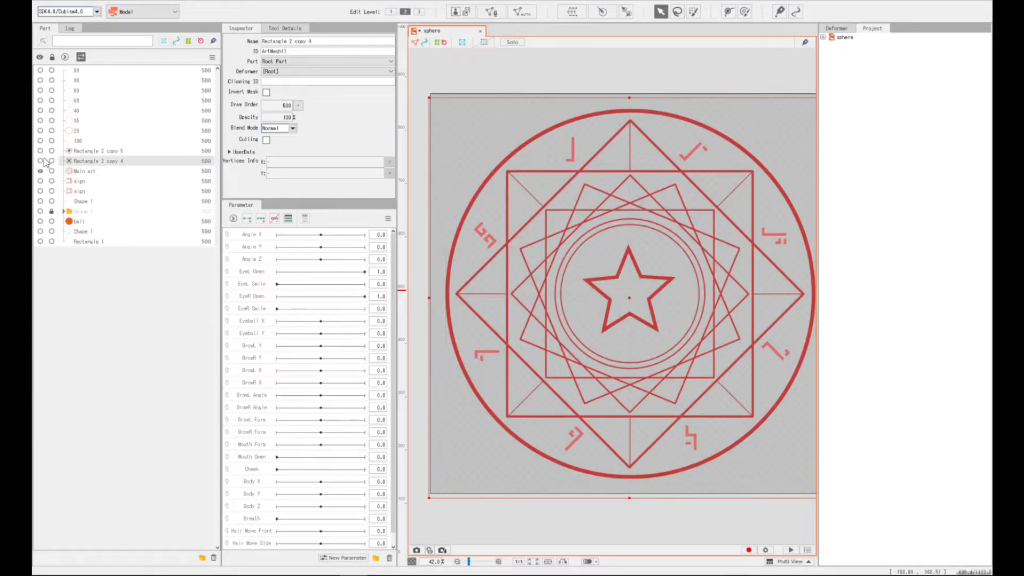
# In Live2D Cubism Editor, show Rectangle 2 copy 4 as a guide and open the Main art's mesh for editing
pyautogui.click(40, 161)
pyautogui.click(97, 172)
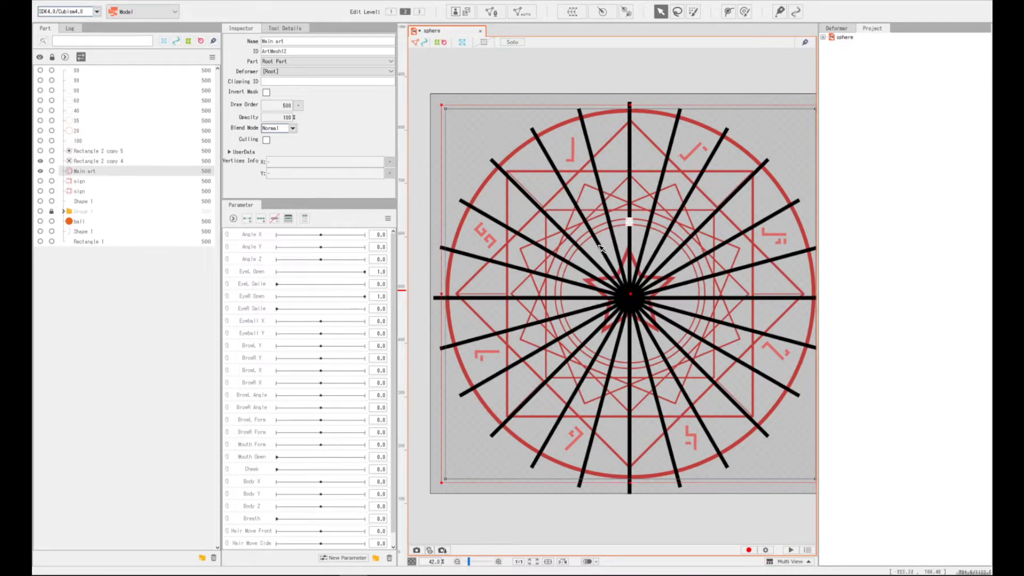
pyautogui.scroll(-2, 635, 262)
pyautogui.moveTo(635, 264); pyautogui.dragTo(571, 257)
pyautogui.scroll(2, 572, 257)
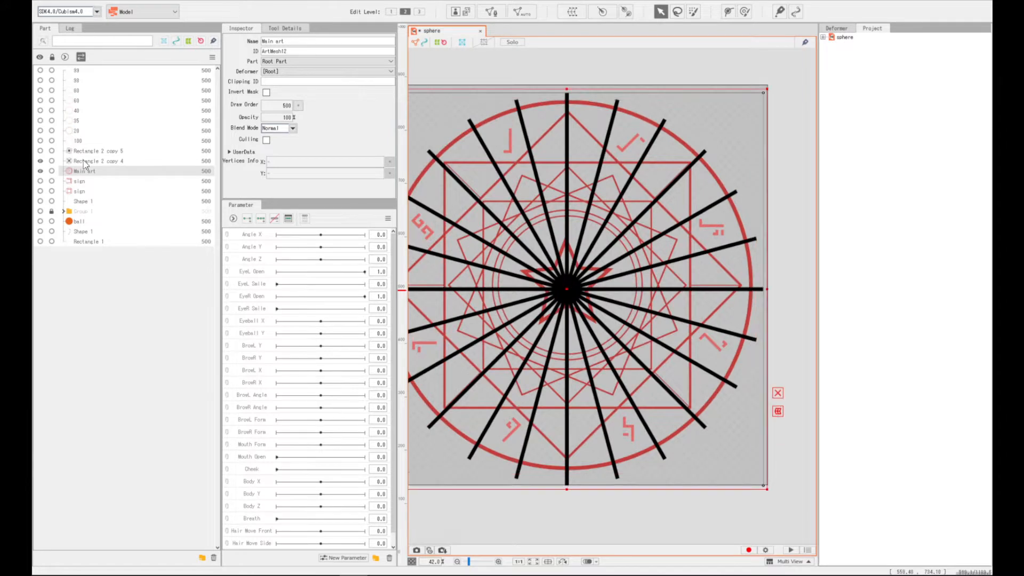
pyautogui.doubleClick(545, 227)
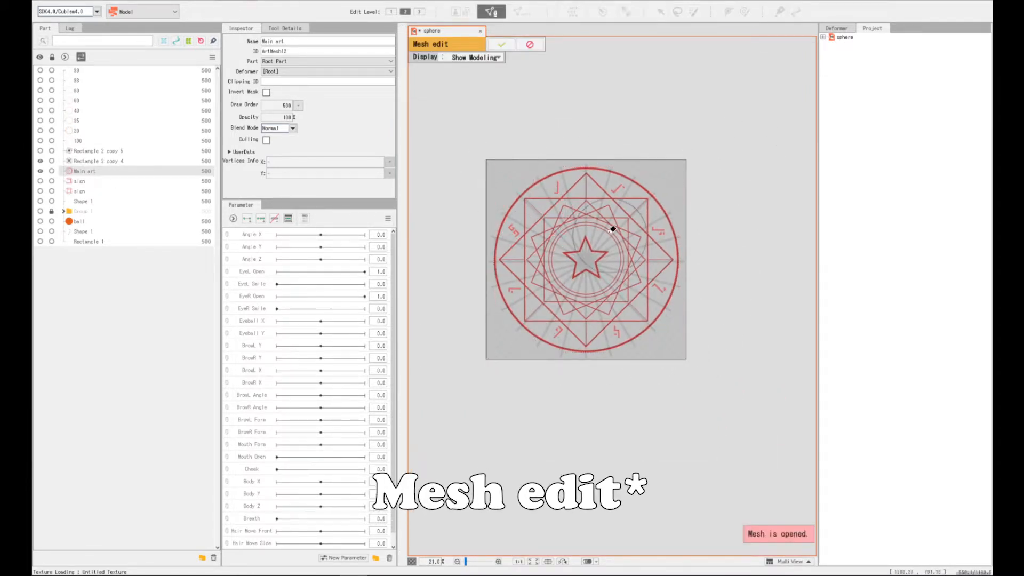
# Draw a vertical mesh edge along the central spoke, from just above the circle's top rim to just below its bottom rim
pyautogui.scroll(2, 588, 197)
pyautogui.scroll(8, 588, 197)
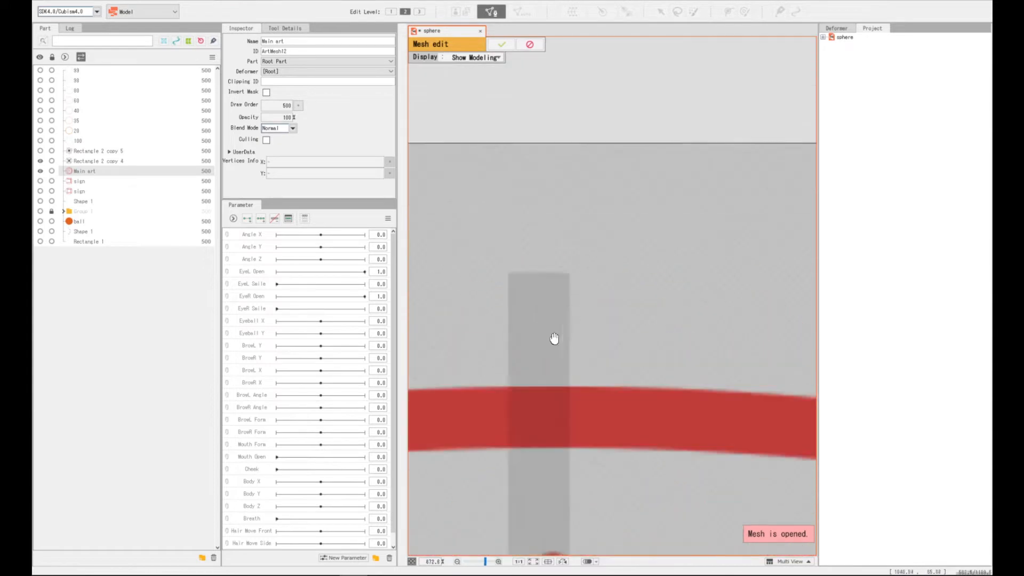
pyautogui.scroll(4, 600, 312)
pyautogui.scroll(-10, 592, 276)
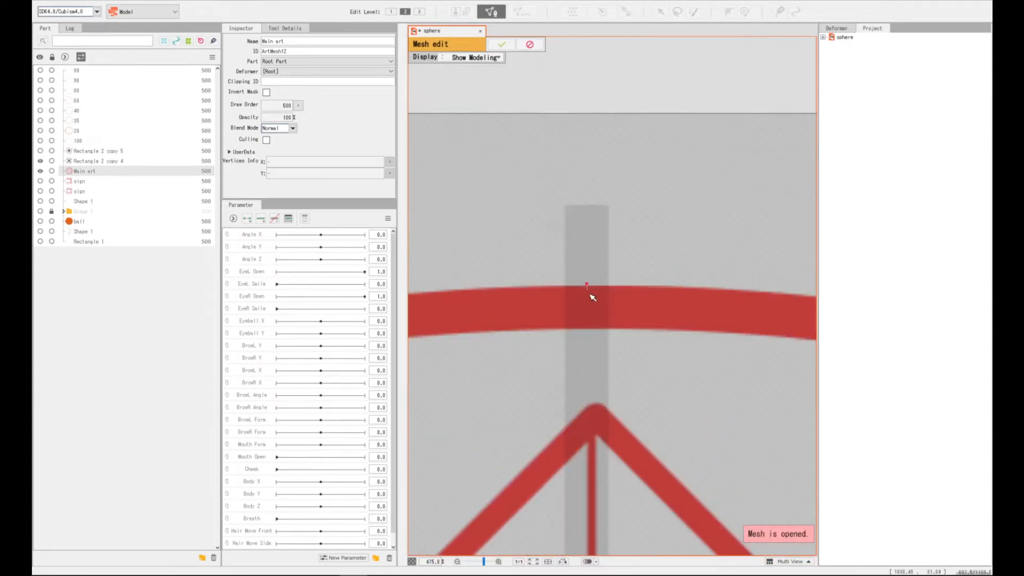
pyautogui.scroll(8, 596, 387)
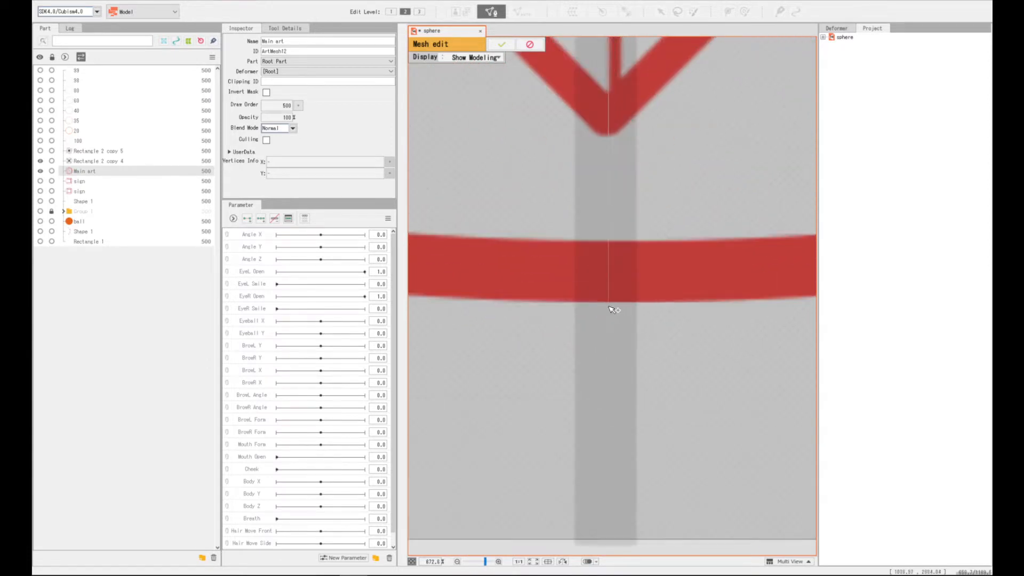
pyautogui.scroll(-8, 614, 310)
# Turn on Display Operation and place a mesh vertex just outside the circle's right rim on the horizontal spoke
pyautogui.moveTo(565, 380); pyautogui.dragTo(450, 465)
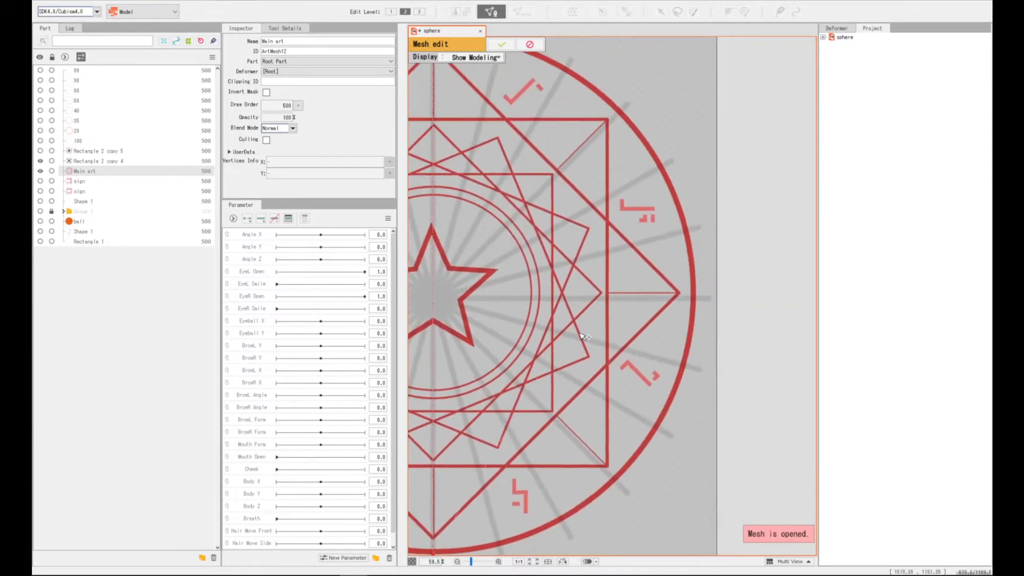
pyautogui.scroll(3, 716, 304)
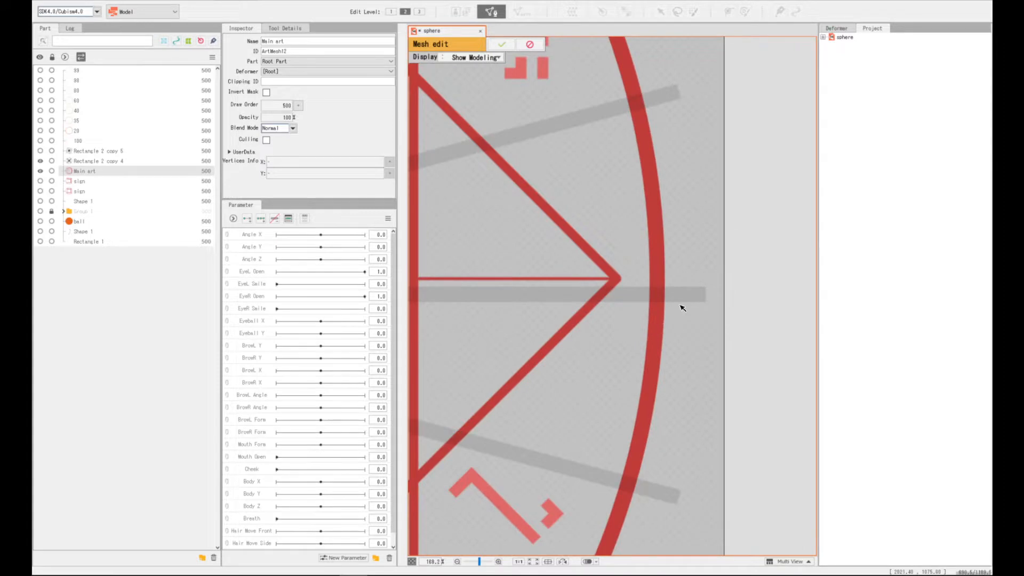
pyautogui.scroll(2, 678, 302)
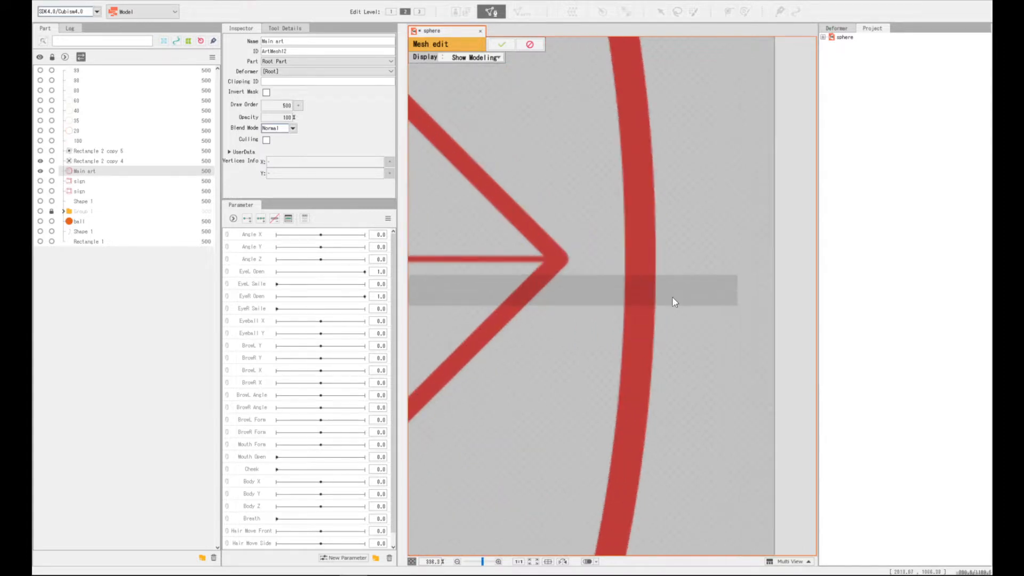
pyautogui.click(207, 2)
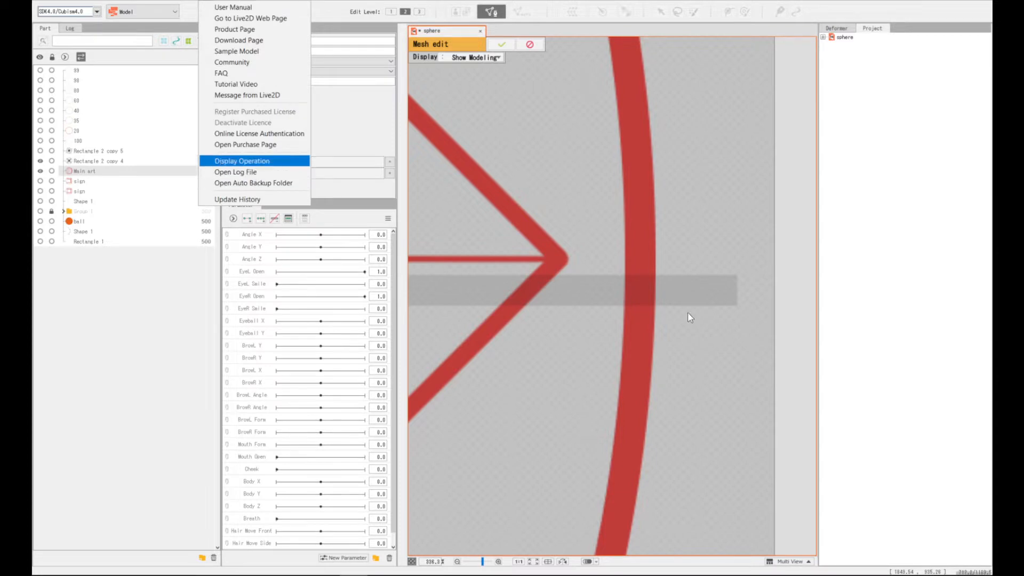
pyautogui.click(660, 292)
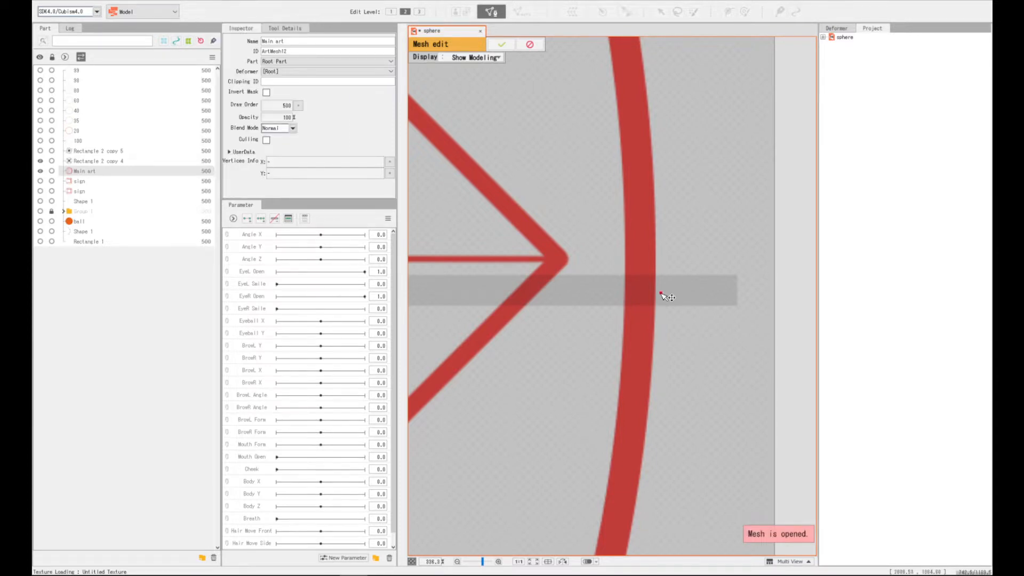
# Run the horizontal mesh edge through a vertex at the circle's center and on to a vertex just outside the left rim
pyautogui.scroll(-5, 660, 293)
pyautogui.scroll(2, 523, 230)
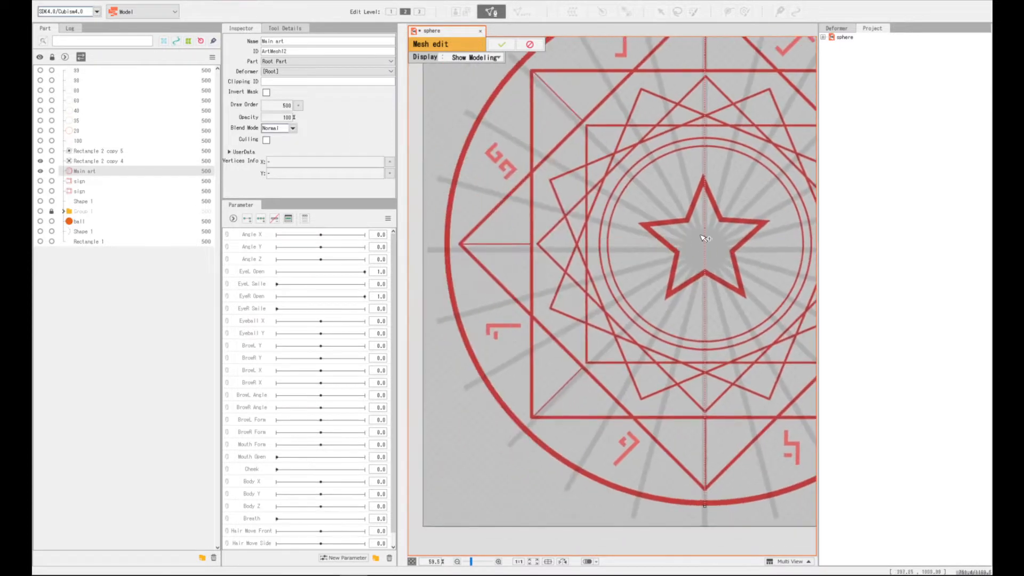
pyautogui.scroll(3, 703, 238)
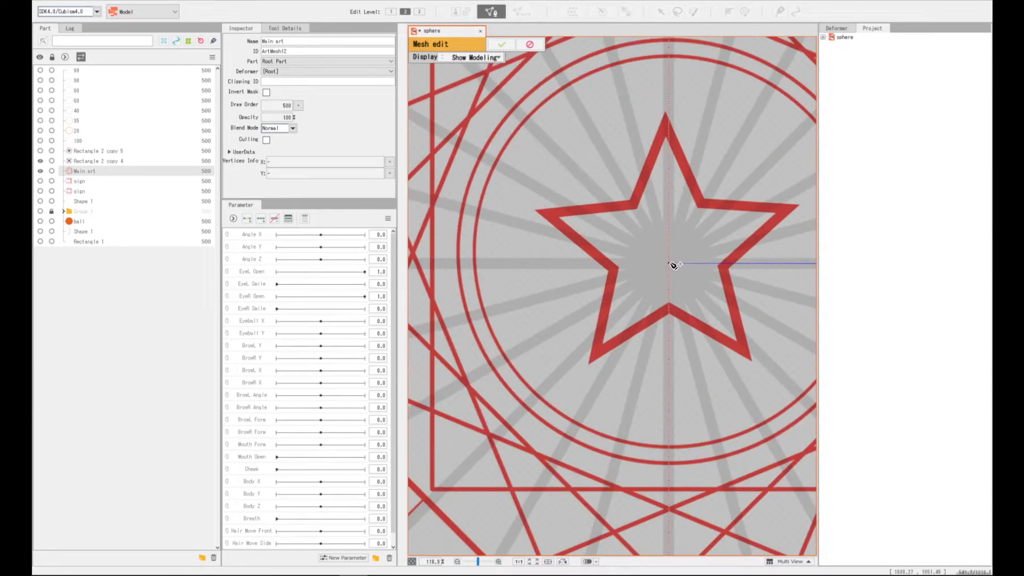
pyautogui.scroll(-3, 673, 265)
pyautogui.scroll(5, 548, 270)
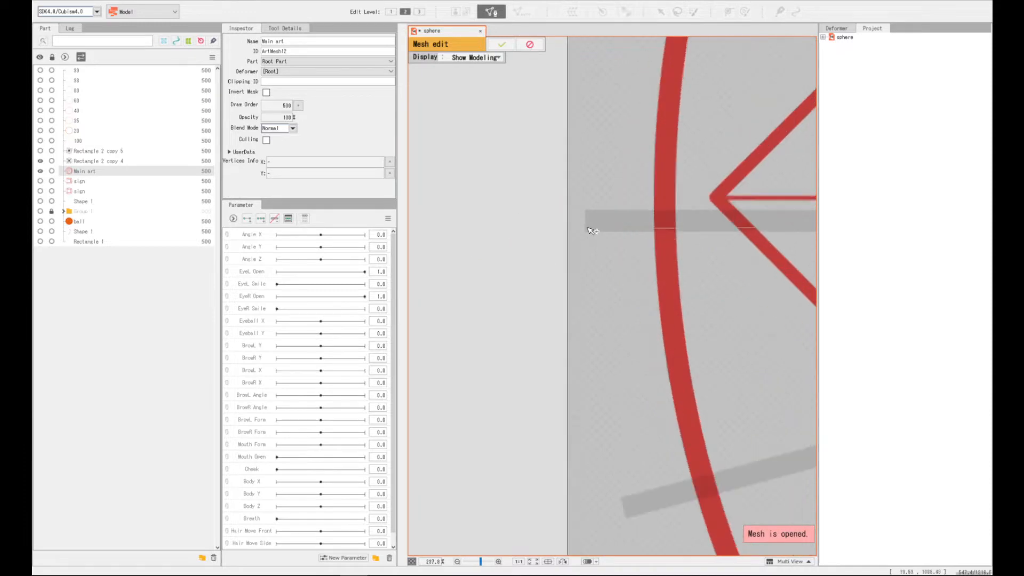
pyautogui.moveTo(578, 221); pyautogui.dragTo(367, 219)
pyautogui.scroll(5, 651, 222)
pyautogui.scroll(-5, 660, 205)
pyautogui.scroll(2, 565, 210)
pyautogui.scroll(-5, 553, 221)
# Select the vertex outside the circle's right rim and show Rectangle 2 copy 5 as an additional spoke guide
pyautogui.moveTo(623, 237); pyautogui.dragTo(408, 232)
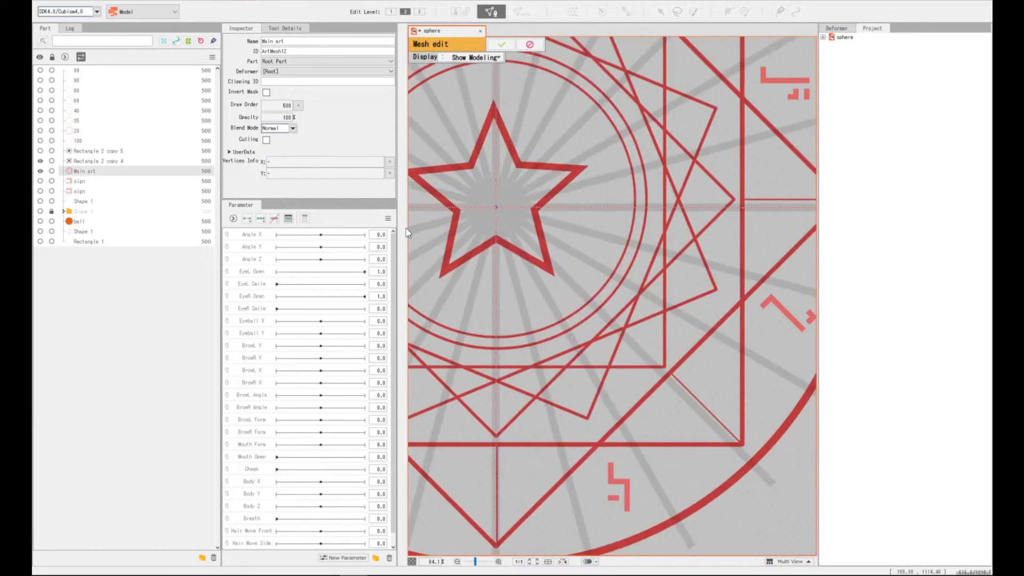
pyautogui.moveTo(750, 222); pyautogui.dragTo(587, 213)
pyautogui.scroll(2, 591, 206)
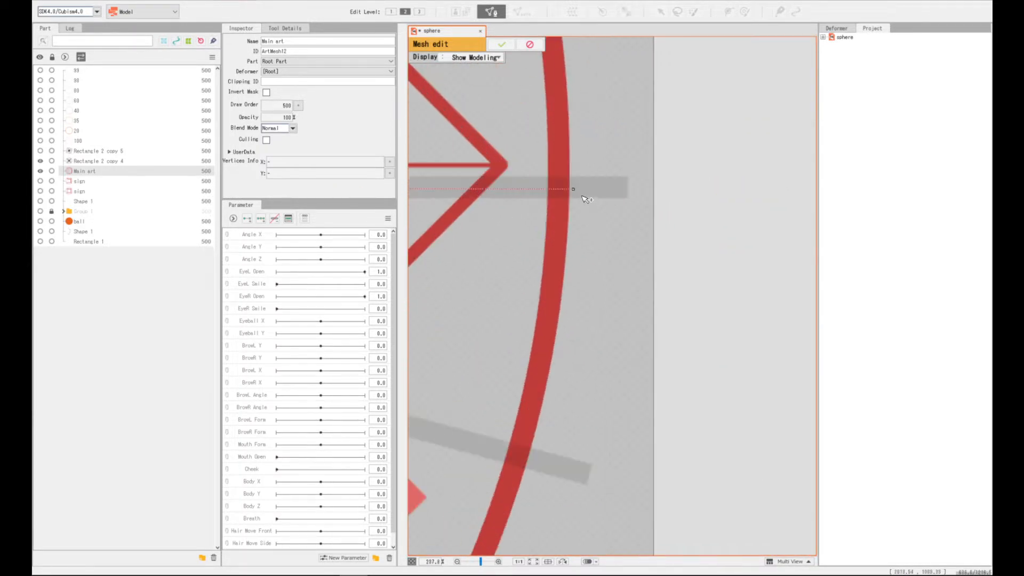
pyautogui.scroll(-3, 586, 199)
pyautogui.scroll(2, 638, 218)
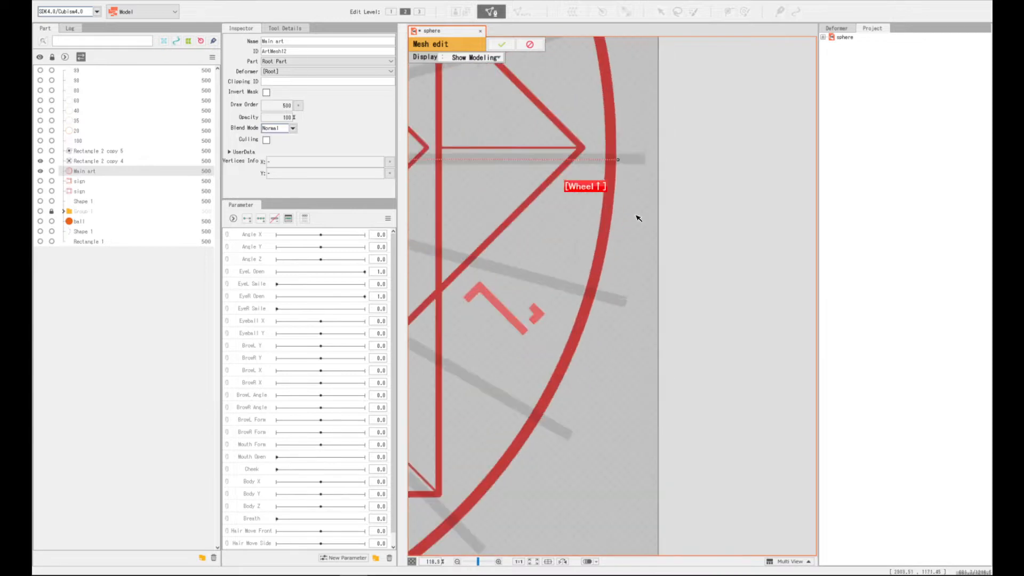
pyautogui.click(618, 160)
pyautogui.click(40, 151)
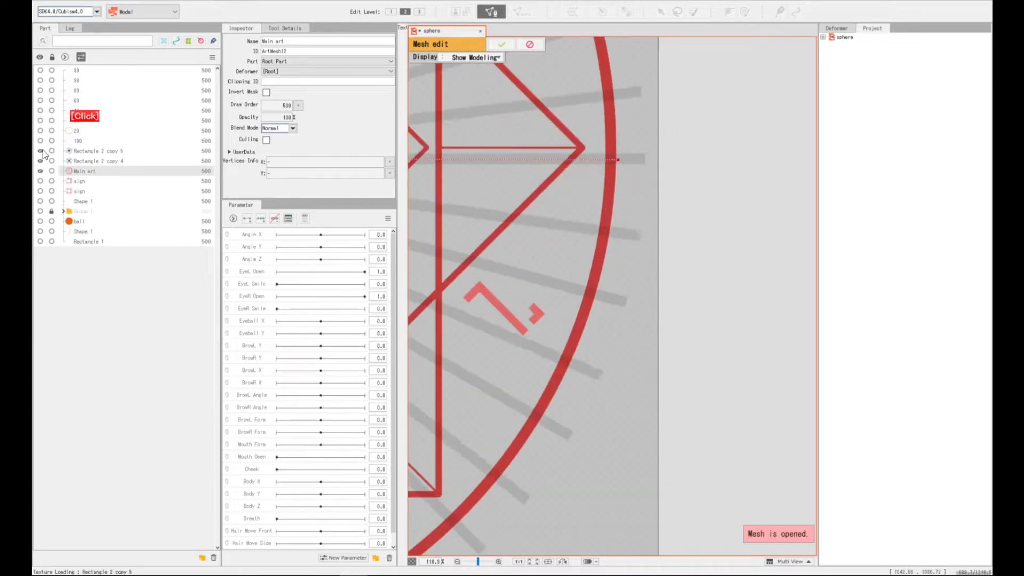
# Outline the outer rim clockwise from the right vertex, adding one vertex per spoke down to the lower-right 45° diagonal
pyautogui.scroll(3, 625, 169)
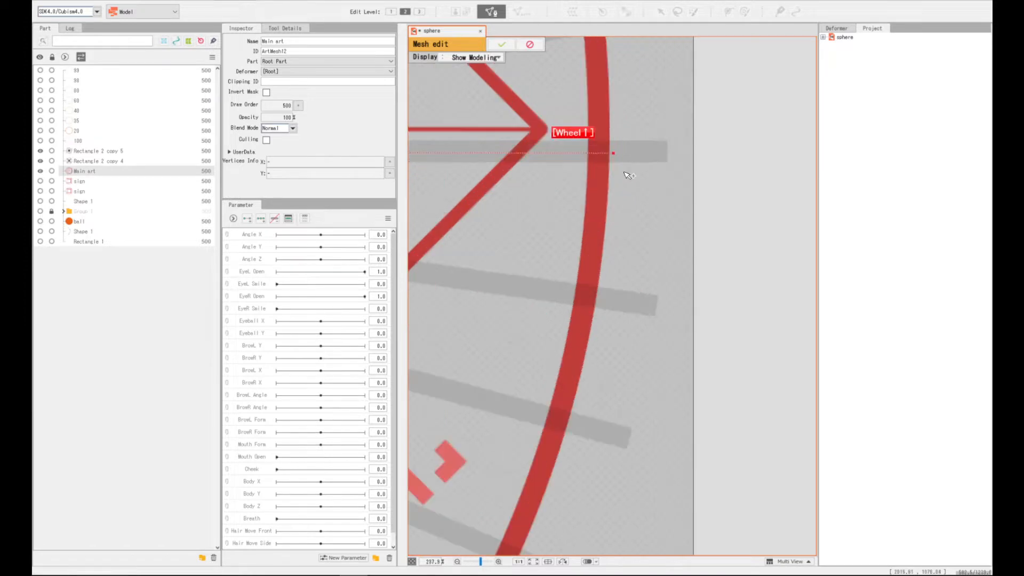
pyautogui.moveTo(647, 231); pyautogui.dragTo(707, 154)
pyautogui.scroll(5, 664, 217)
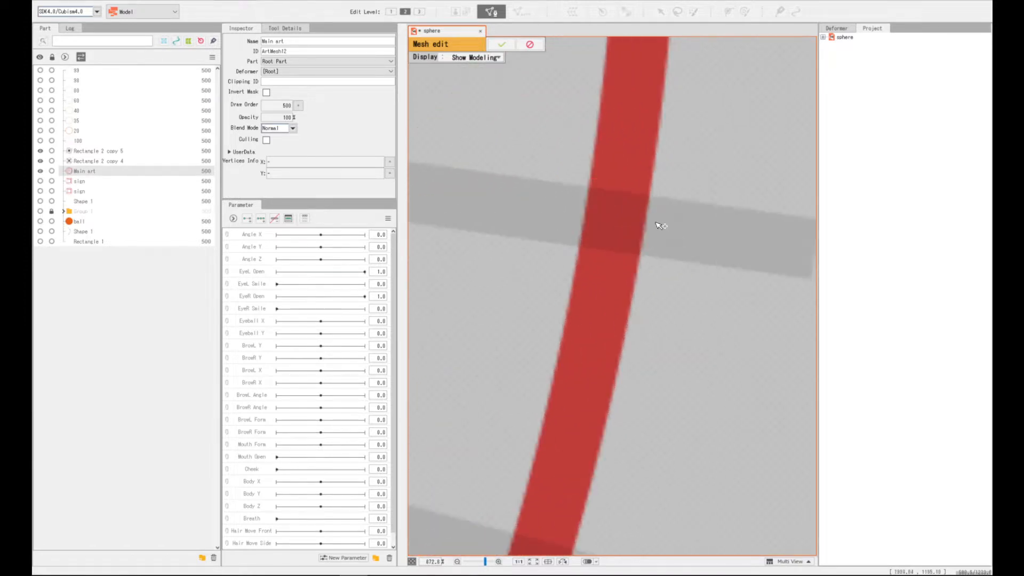
pyautogui.click(655, 223)
pyautogui.scroll(-6, 661, 228)
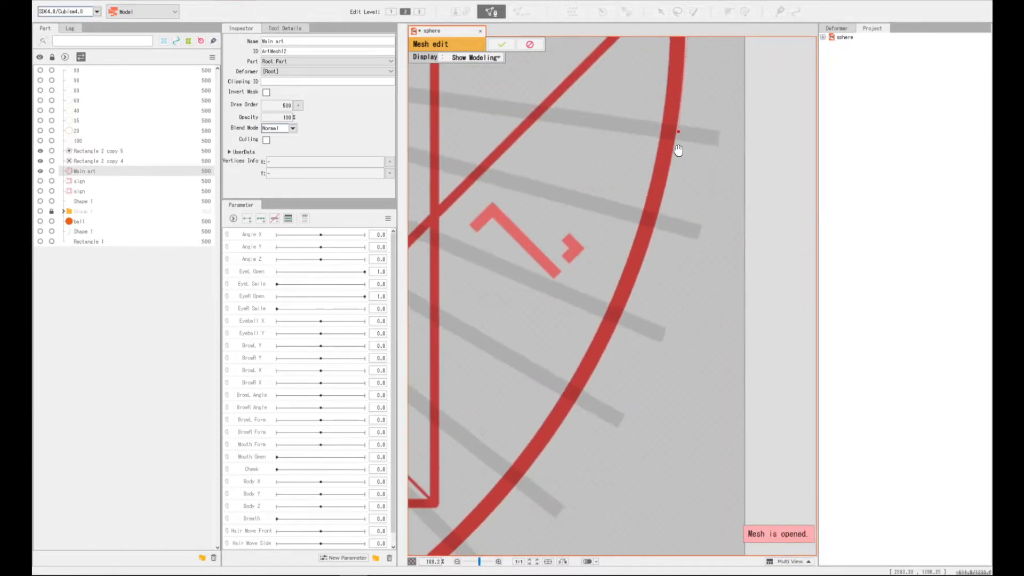
pyautogui.scroll(4, 660, 228)
pyautogui.scroll(-4, 651, 245)
pyautogui.moveTo(651, 244); pyautogui.dragTo(686, 153)
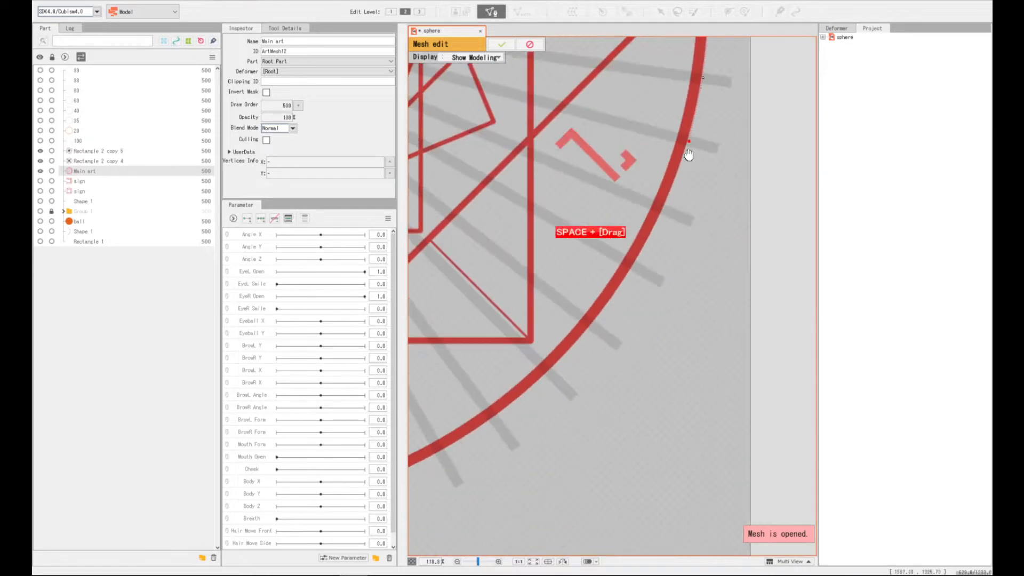
pyautogui.scroll(3, 663, 211)
pyautogui.scroll(-3, 652, 213)
pyautogui.moveTo(651, 213); pyautogui.dragTo(701, 88)
pyautogui.scroll(4, 703, 87)
pyautogui.click(702, 85)
pyautogui.scroll(-3, 702, 87)
pyautogui.scroll(3, 641, 227)
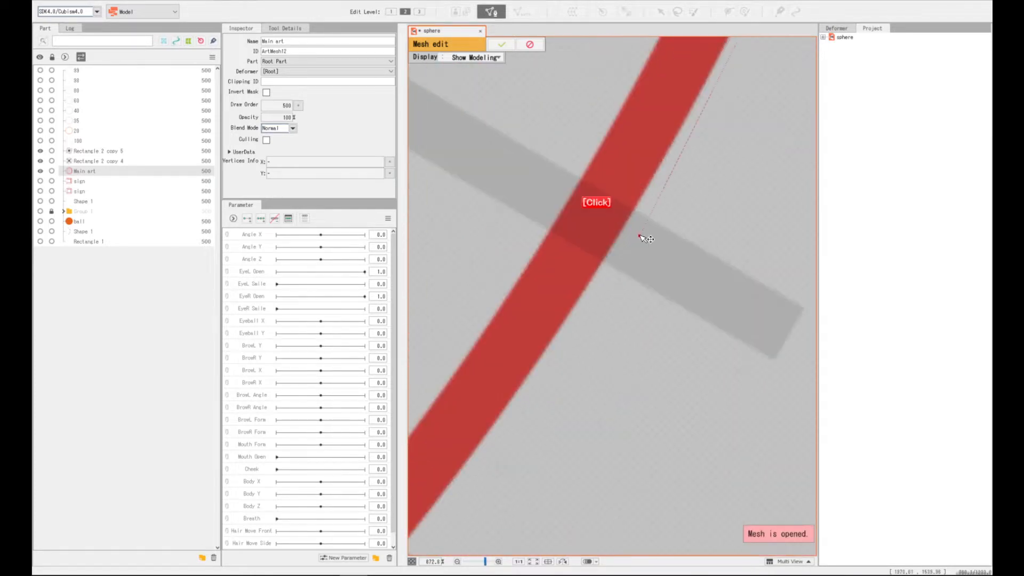
pyautogui.click(637, 234)
pyautogui.scroll(-3, 639, 234)
pyautogui.scroll(3, 656, 203)
pyautogui.click(647, 205)
pyautogui.scroll(-3, 649, 206)
pyautogui.scroll(2, 600, 252)
pyautogui.scroll(2, 581, 265)
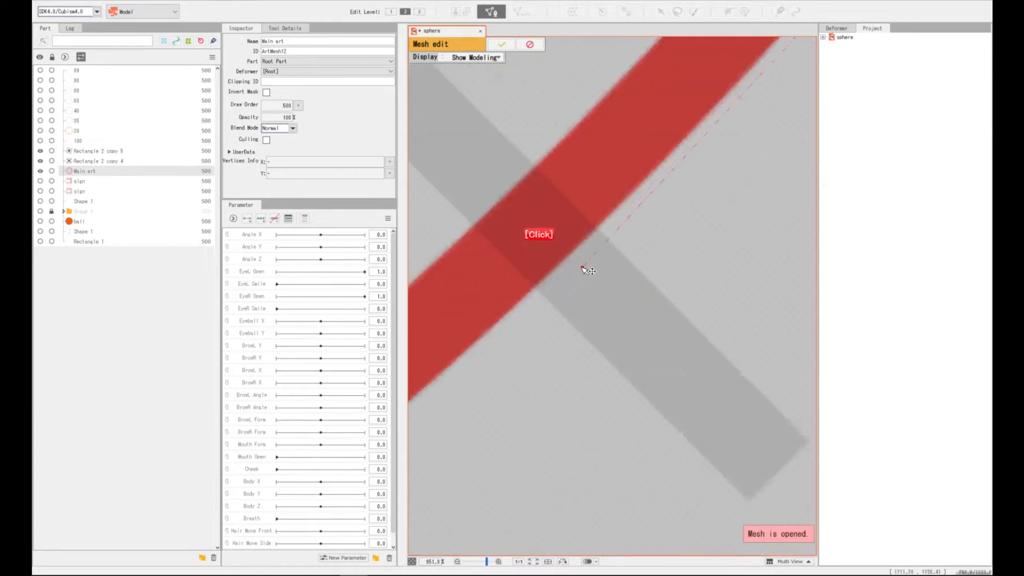
pyautogui.click(581, 265)
# Continue the outline with one vertex per spoke from the lower-right diagonal, connecting it to the circle's bottom vertex
pyautogui.scroll(-5, 589, 269)
pyautogui.moveTo(593, 269); pyautogui.dragTo(656, 216)
pyautogui.scroll(4, 663, 239)
pyautogui.click(663, 239)
pyautogui.scroll(-3, 663, 239)
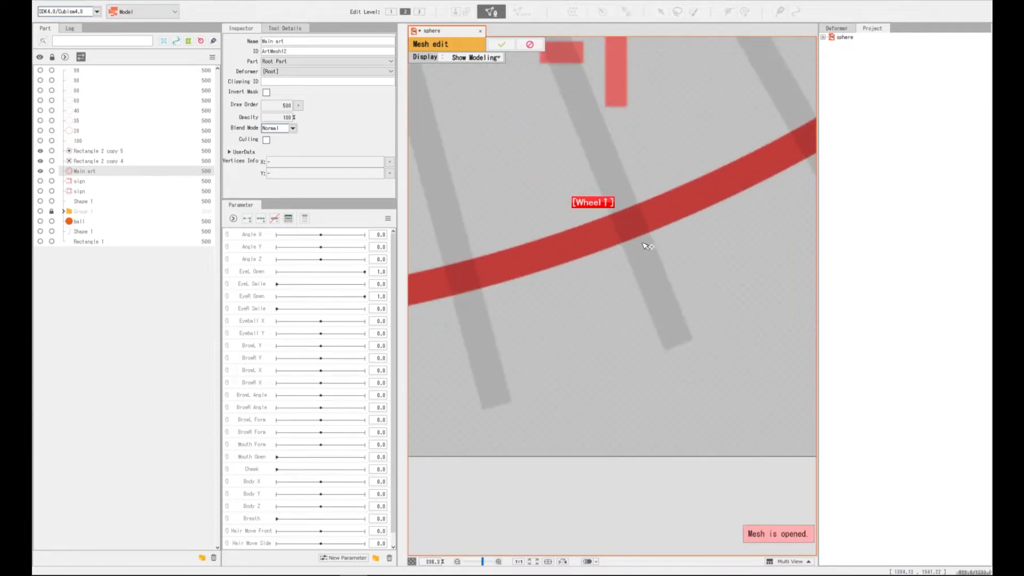
pyautogui.scroll(-3, 646, 241)
pyautogui.moveTo(585, 250); pyautogui.dragTo(712, 224)
pyautogui.scroll(2, 715, 212)
pyautogui.click(665, 219)
pyautogui.scroll(3, 663, 220)
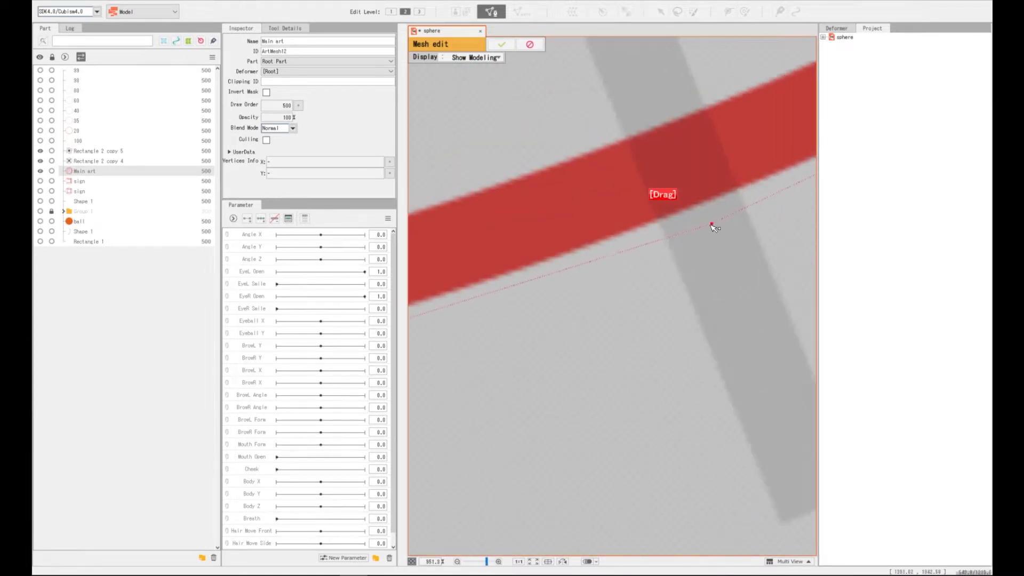
pyautogui.scroll(-4, 709, 223)
pyautogui.scroll(3, 542, 244)
pyautogui.click(542, 244)
pyautogui.scroll(-8, 588, 250)
pyautogui.scroll(6, 564, 247)
pyautogui.click(567, 267)
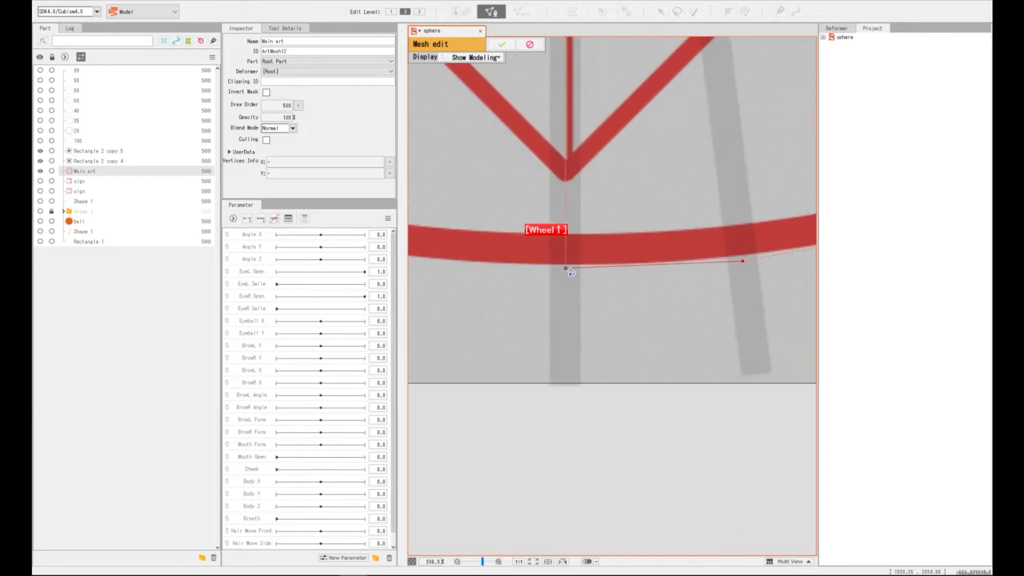
# Extend the outline from the bottom vertex with one vertex per spoke up to the lower-left 45° diagonal
pyautogui.scroll(-6, 567, 267)
pyautogui.scroll(7, 538, 265)
pyautogui.click(632, 257)
pyautogui.scroll(-7, 633, 257)
pyautogui.scroll(7, 642, 258)
pyautogui.moveTo(519, 249); pyautogui.dragTo(516, 253)
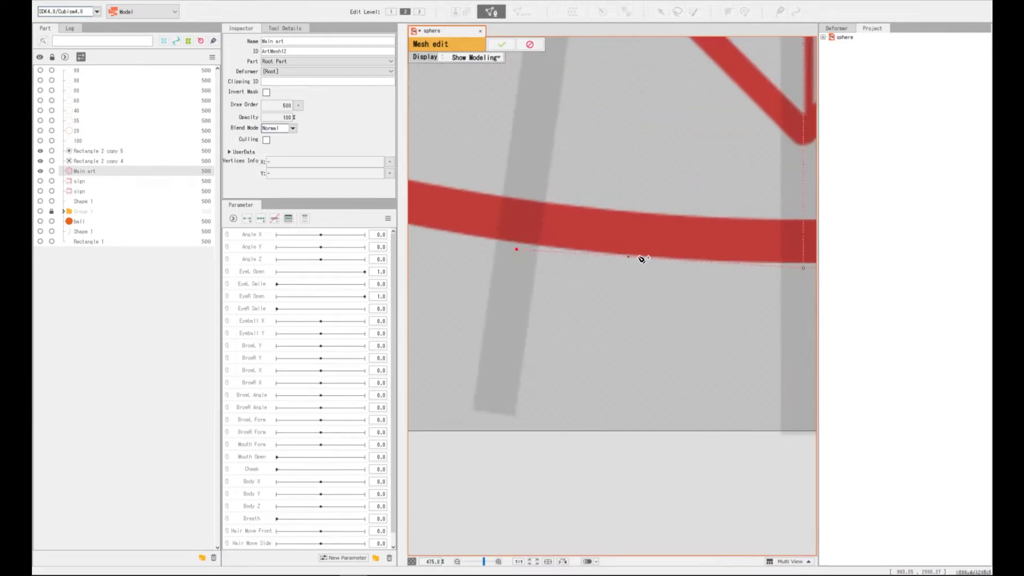
pyautogui.hotkey('ctrl', 'z')
pyautogui.scroll(-6, 686, 251)
pyautogui.scroll(6, 736, 291)
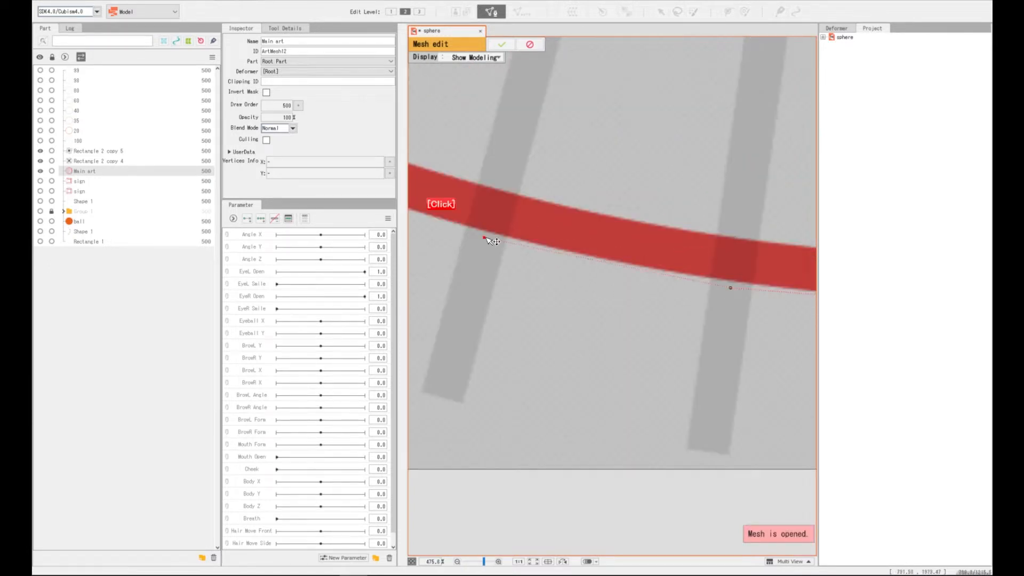
pyautogui.scroll(-6, 533, 245)
pyautogui.scroll(8, 551, 258)
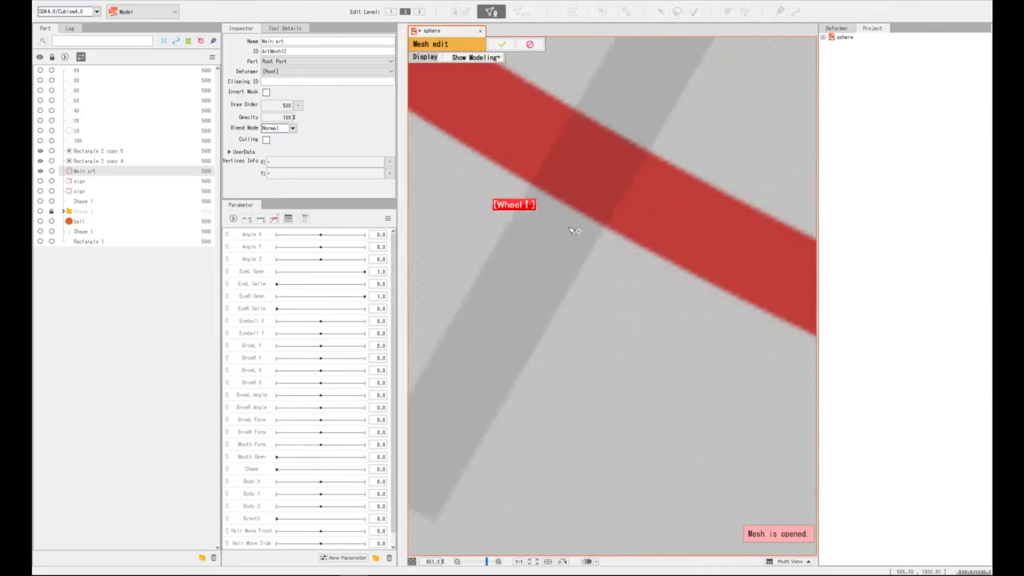
pyautogui.scroll(-6, 575, 231)
pyautogui.scroll(6, 631, 283)
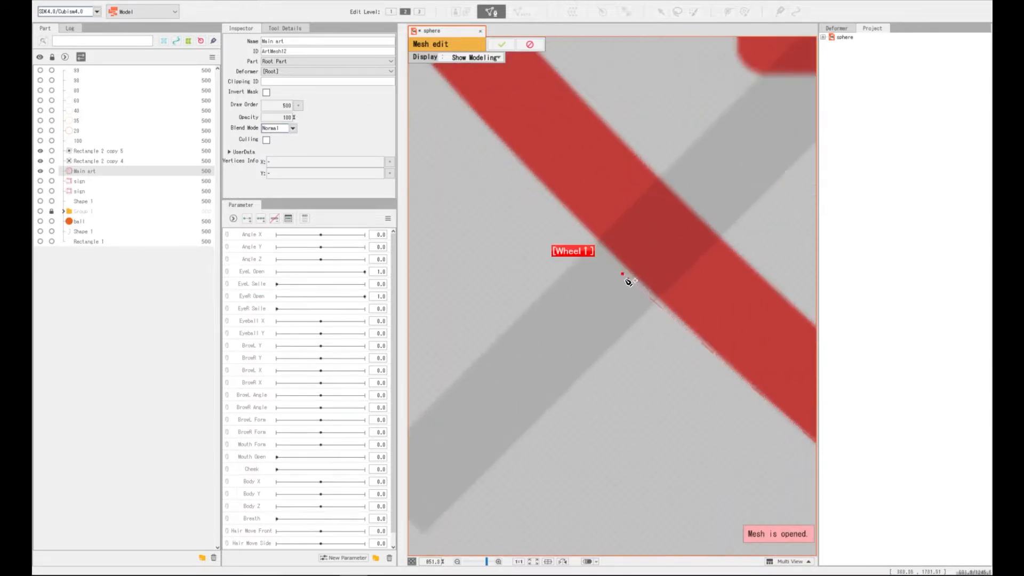
# Carry the outline from the lower-left diagonal along the circle's left rim, placing a vertex at each spoke
pyautogui.scroll(-6, 666, 299)
pyautogui.scroll(5, 704, 294)
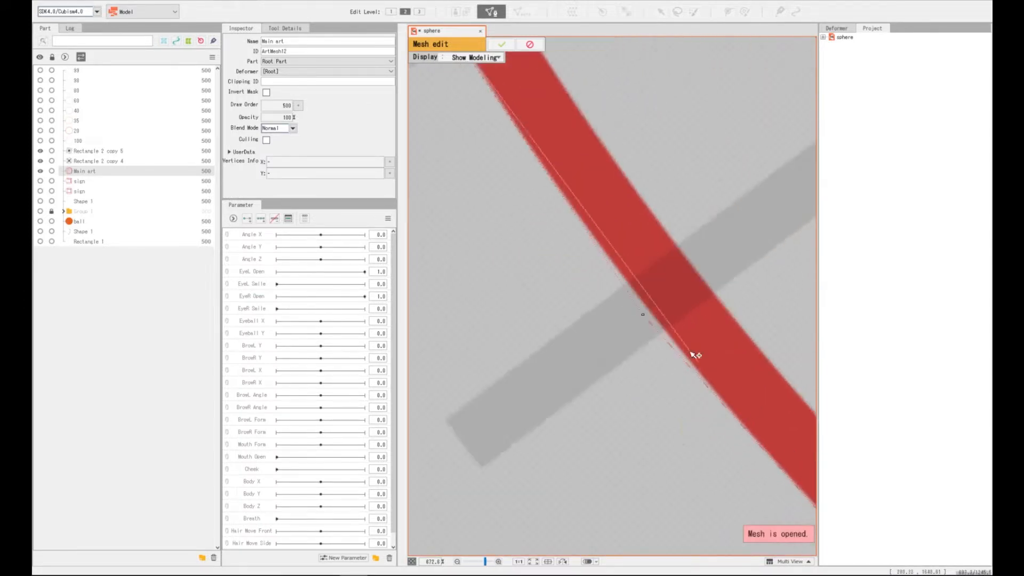
pyautogui.scroll(-5, 693, 358)
pyautogui.scroll(5, 697, 418)
pyautogui.click(595, 207)
pyautogui.moveTo(596, 98); pyautogui.dragTo(615, 345)
pyautogui.scroll(-5, 588, 207)
pyautogui.scroll(5, 601, 232)
pyautogui.click(601, 233)
pyautogui.scroll(-5, 600, 231)
pyautogui.scroll(5, 602, 253)
pyautogui.click(600, 255)
pyautogui.scroll(-5, 601, 254)
pyautogui.scroll(3, 611, 332)
pyautogui.click(610, 331)
# Add vertices at the spokes along the upper part of the left rim, as far as the upper-left 45° diagonal
pyautogui.scroll(-3, 610, 330)
pyautogui.moveTo(620, 261); pyautogui.dragTo(558, 349)
pyautogui.scroll(3, 615, 223)
pyautogui.click(615, 222)
pyautogui.scroll(-3, 641, 262)
pyautogui.scroll(3, 621, 418)
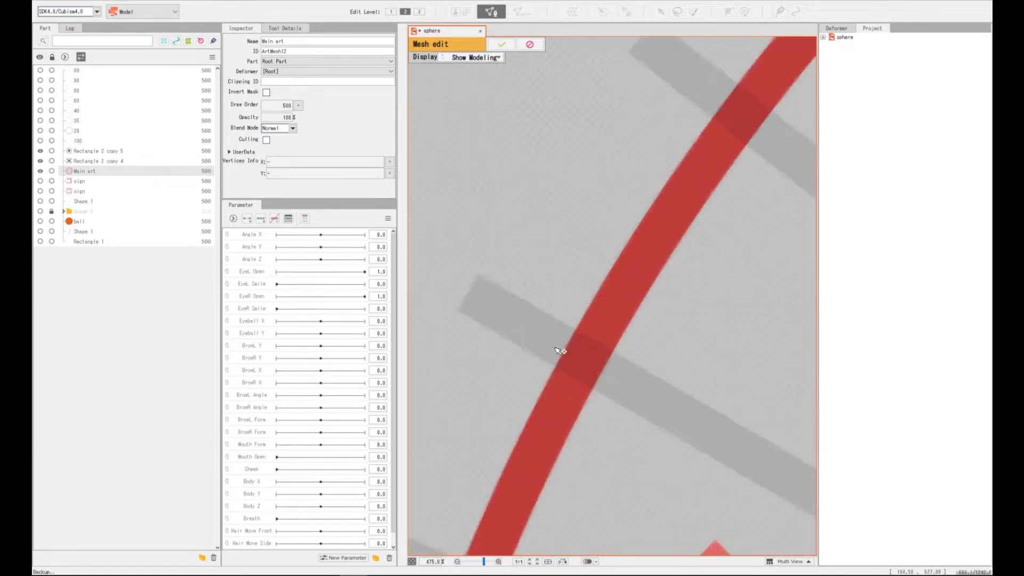
pyautogui.click(565, 352)
pyautogui.scroll(3, 559, 395)
pyautogui.click(570, 391)
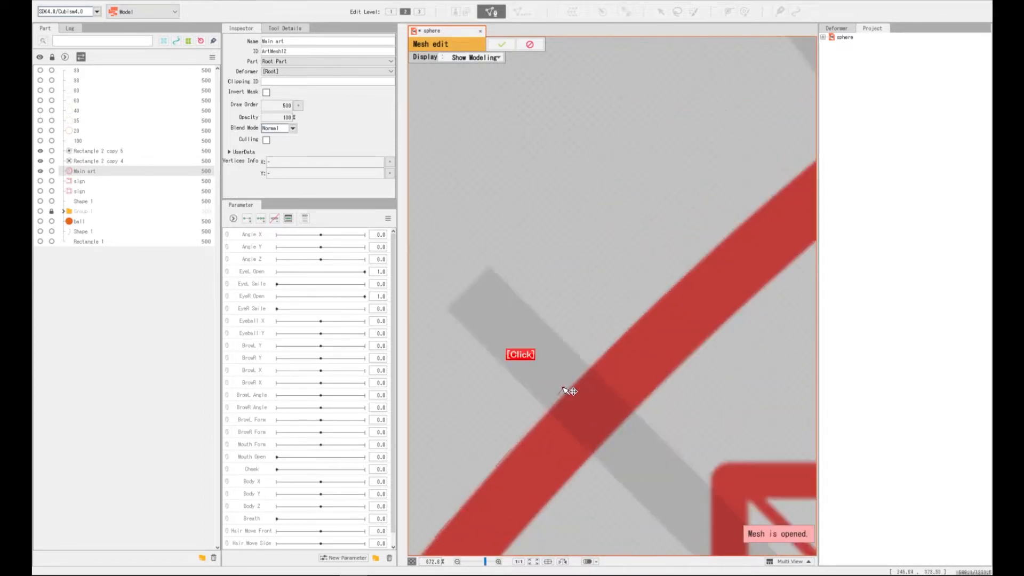
# Continue the outline from the upper-left diagonal along the rim, spoke by spoke, and join it to the top vertex
pyautogui.scroll(-3, 605, 370)
pyautogui.scroll(3, 571, 332)
pyautogui.moveTo(455, 429); pyautogui.dragTo(466, 429)
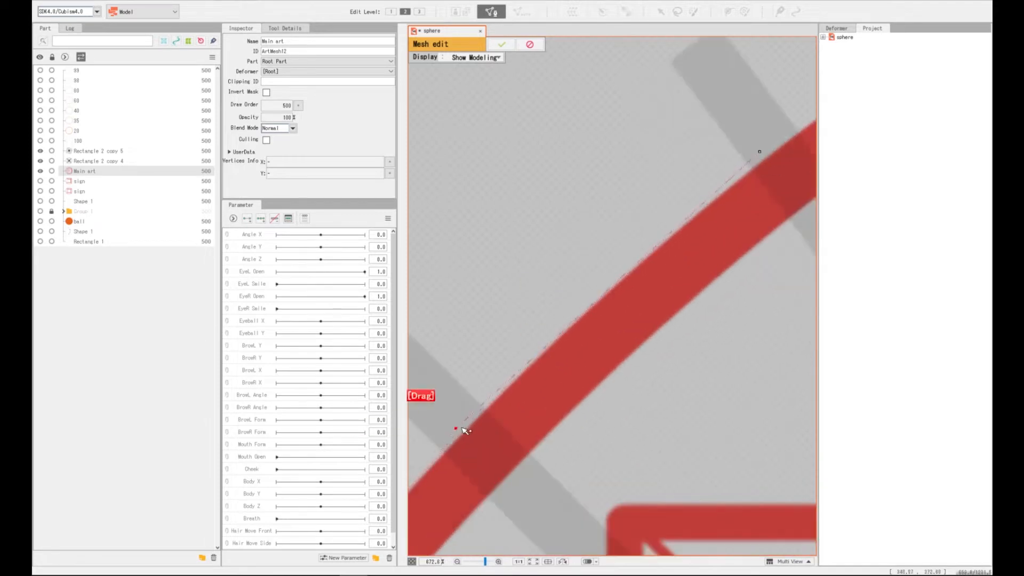
pyautogui.scroll(-5, 455, 427)
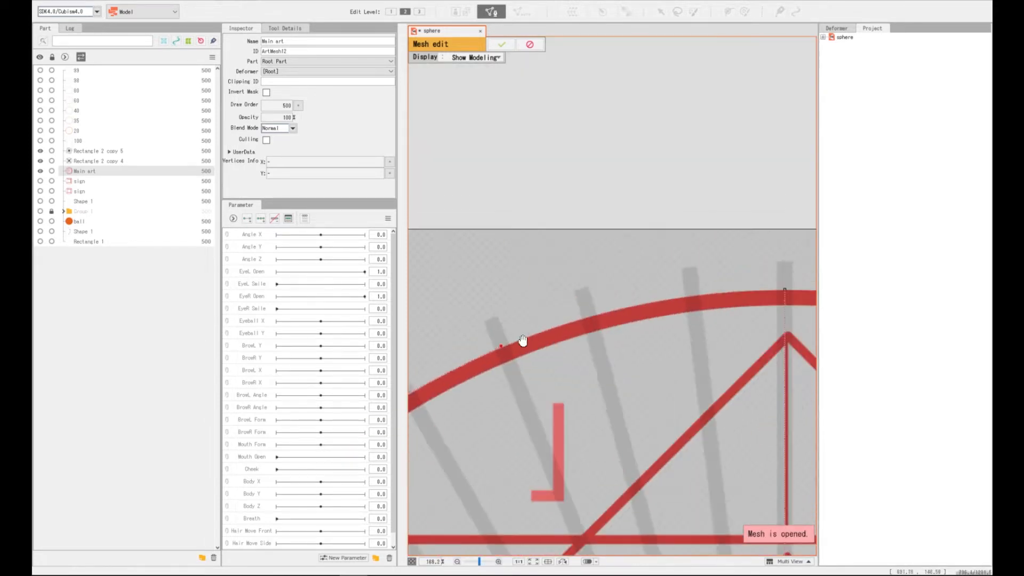
pyautogui.scroll(3, 533, 341)
pyautogui.scroll(-4, 613, 325)
pyautogui.moveTo(634, 320); pyautogui.dragTo(637, 318)
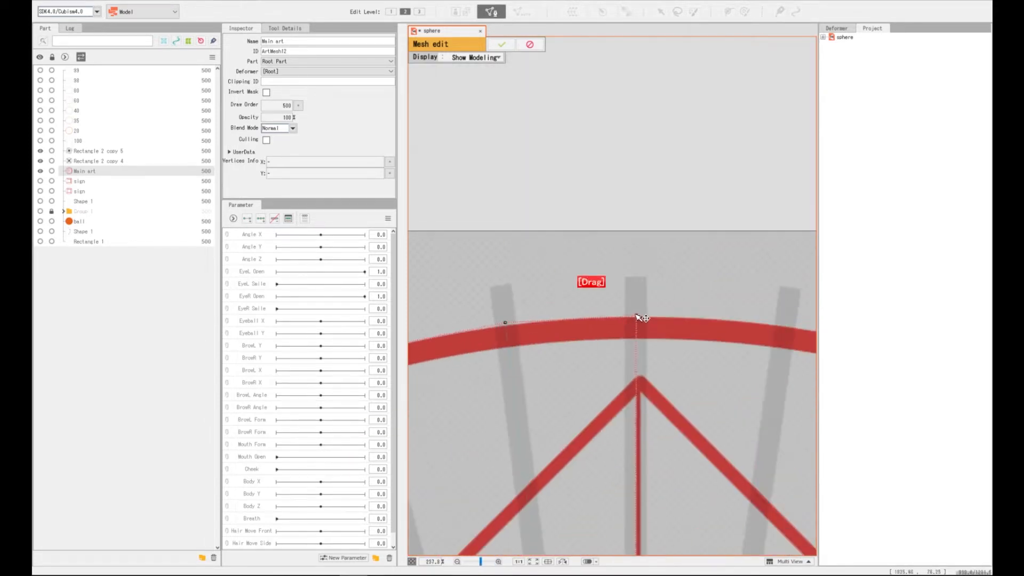
# Finish the rim outline at the spokes right of the circle's top and apply the Main art mesh edit
pyautogui.scroll(2, 637, 320)
pyautogui.scroll(-3, 647, 336)
pyautogui.scroll(3, 651, 327)
pyautogui.click(632, 376)
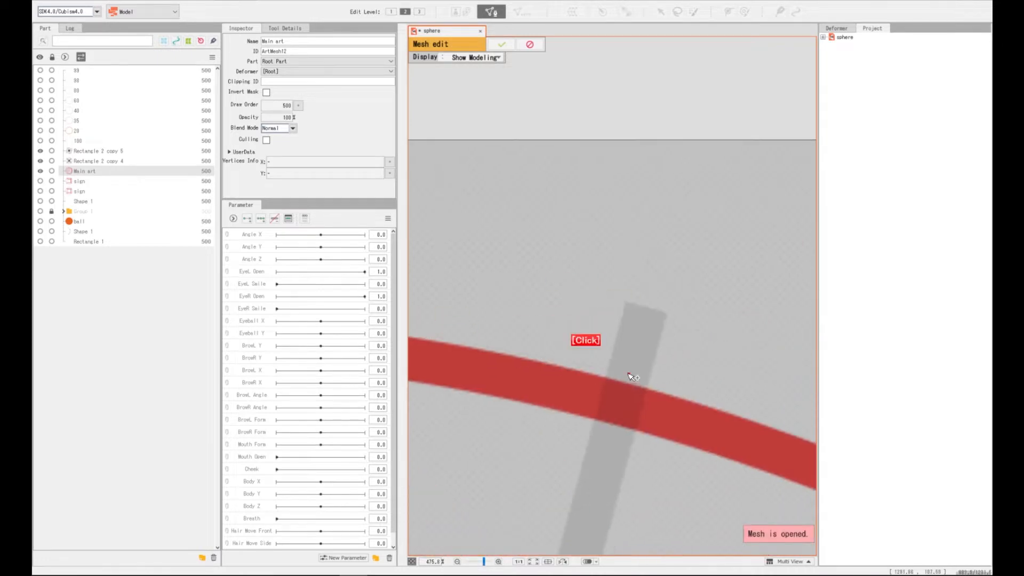
pyautogui.moveTo(633, 377); pyautogui.dragTo(685, 426)
pyautogui.moveTo(496, 218); pyautogui.dragTo(596, 246)
pyautogui.doubleClick(596, 245)
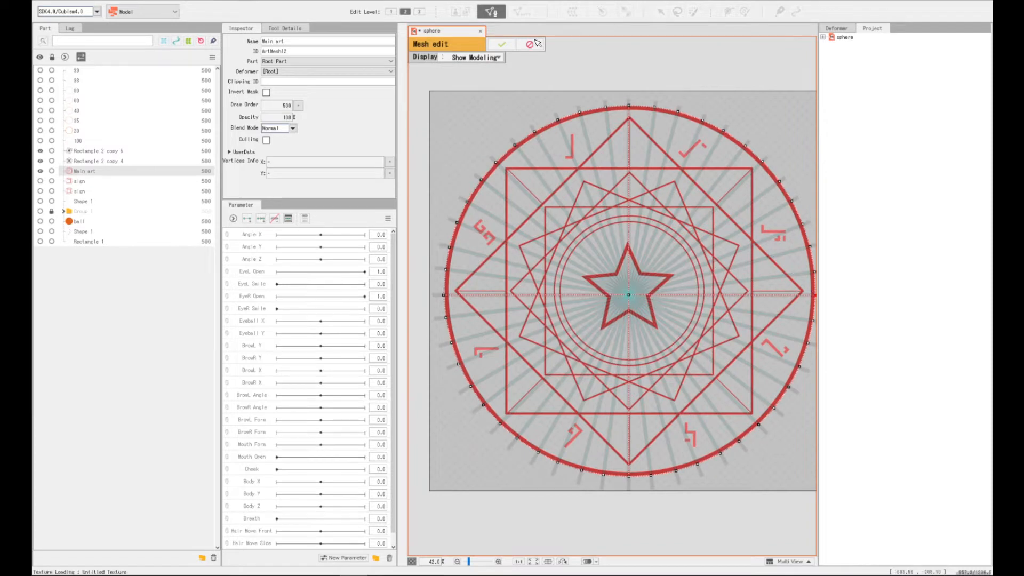
pyautogui.click(504, 46)
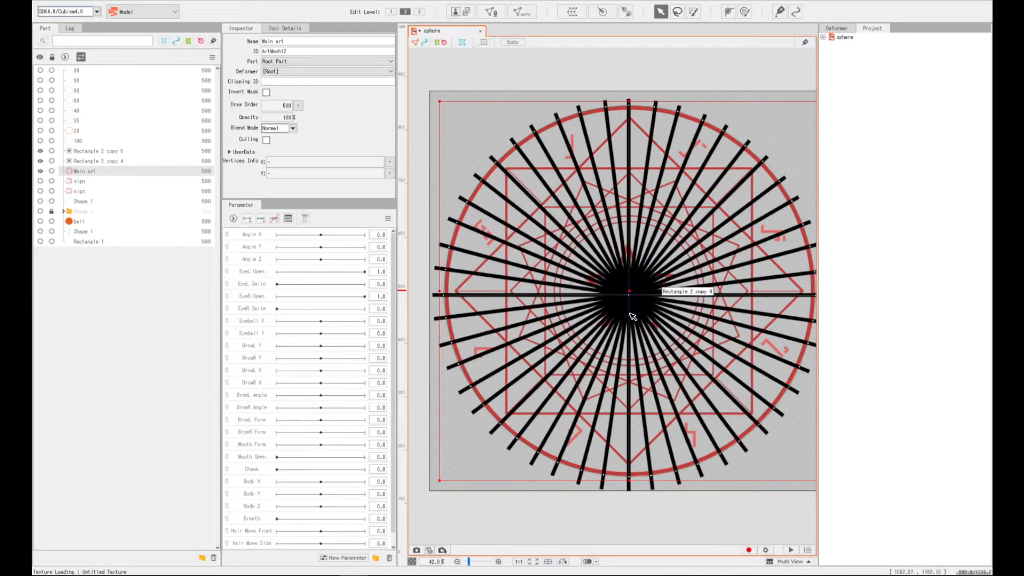
# Hide the two spoke guides, Rectangle 2 copy 5 and Rectangle 2 copy 4, and select the Main art mesh
pyautogui.click(40, 151)
pyautogui.click(89, 161)
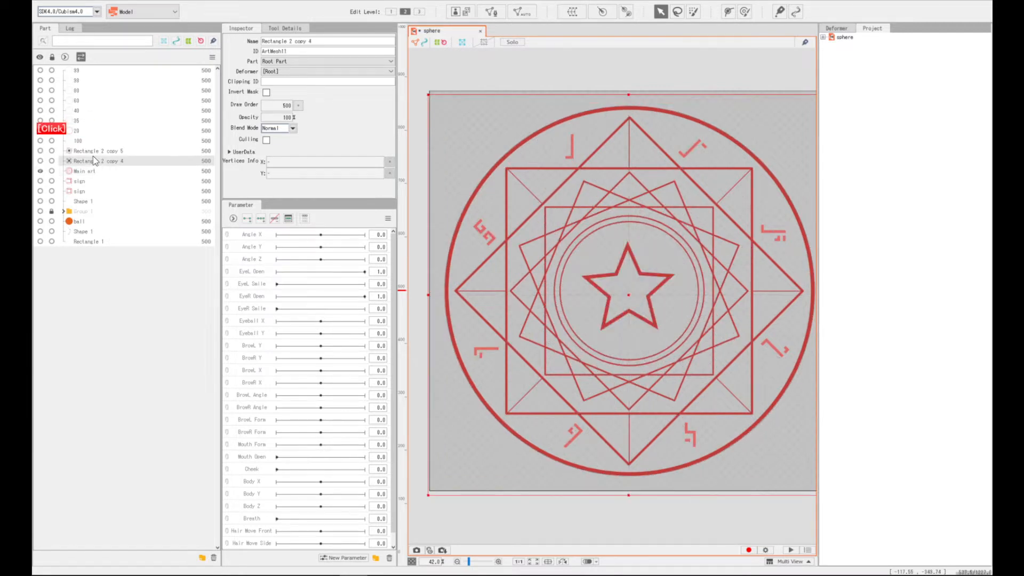
pyautogui.click(88, 152)
pyautogui.click(89, 171)
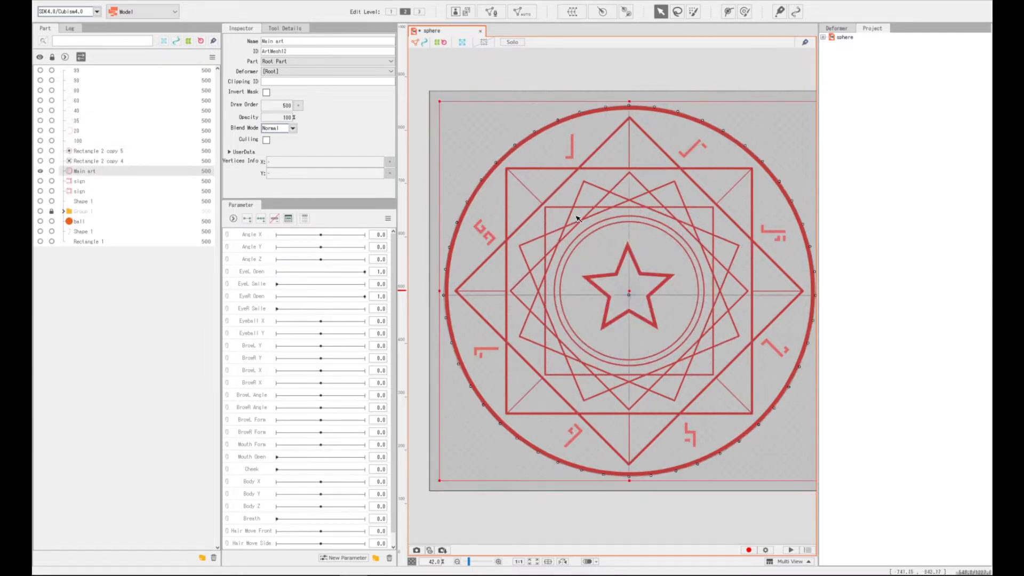
# Show the outermost ring guide and replace its mesh with a pasted copy of the Main art circle mesh
pyautogui.click(93, 142)
pyautogui.click(79, 128)
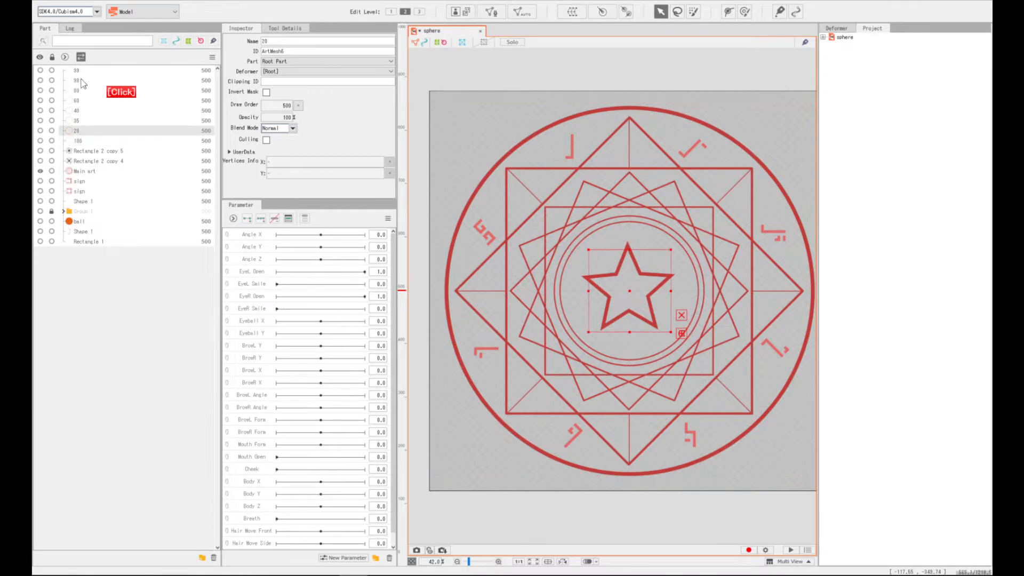
pyautogui.click(80, 71)
pyautogui.click(41, 70)
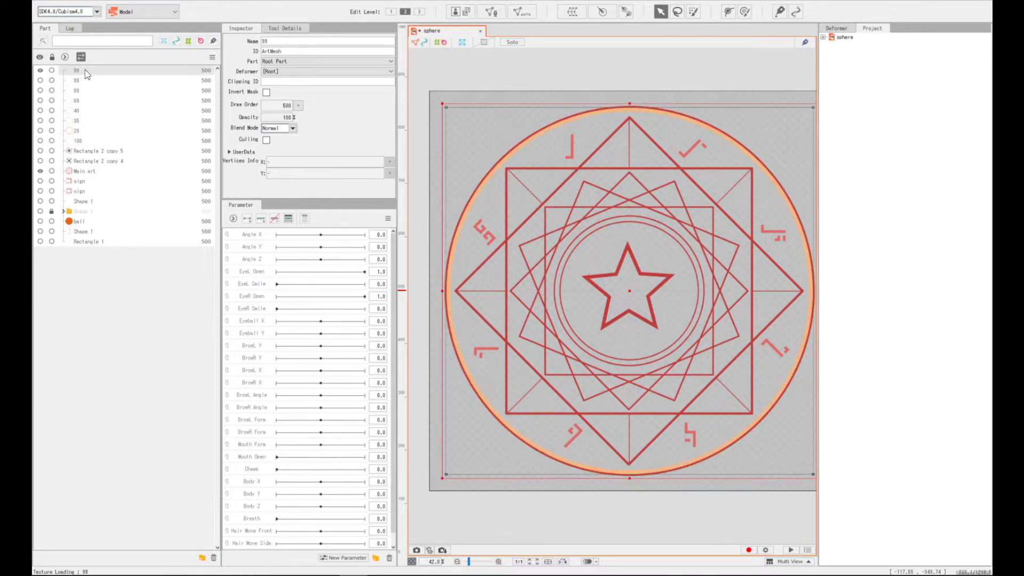
pyautogui.click(84, 80)
pyautogui.doubleClick(669, 278)
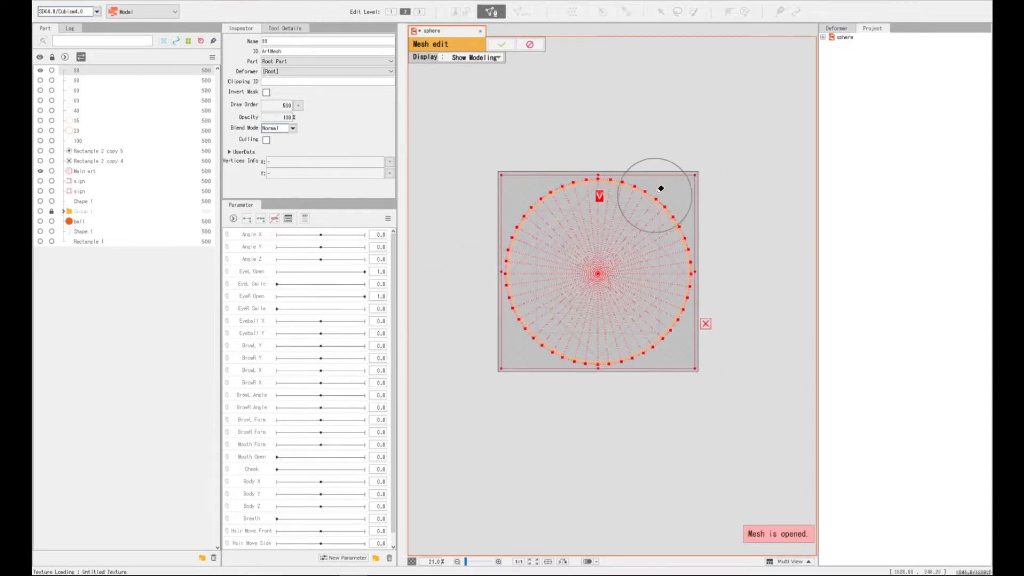
# Scale the pasted mesh proportionally about its centre to match the outermost ring guide and apply the mesh edit
pyautogui.scroll(4, 661, 187)
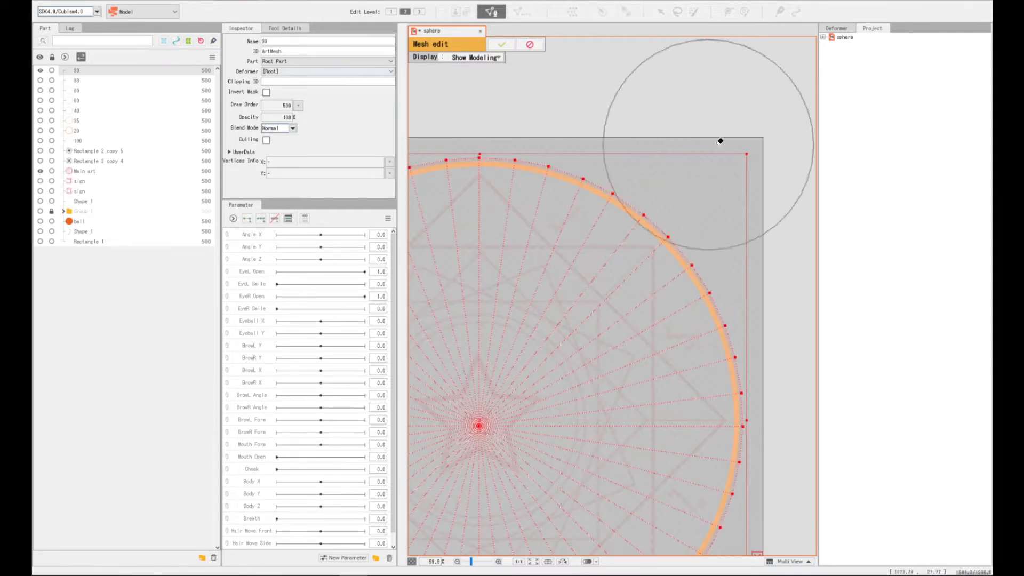
pyautogui.scroll(3, 760, 159)
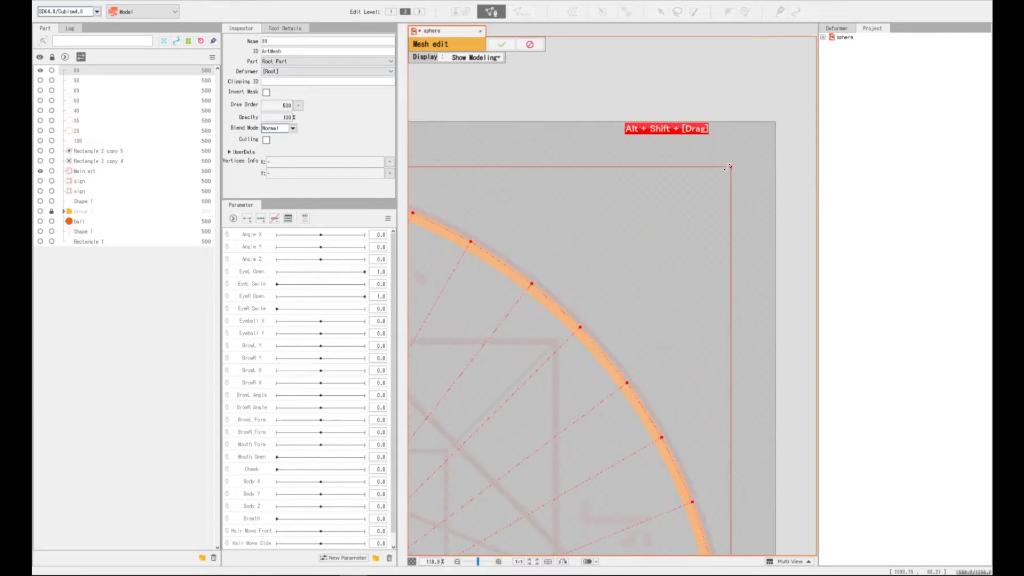
pyautogui.scroll(-7, 663, 274)
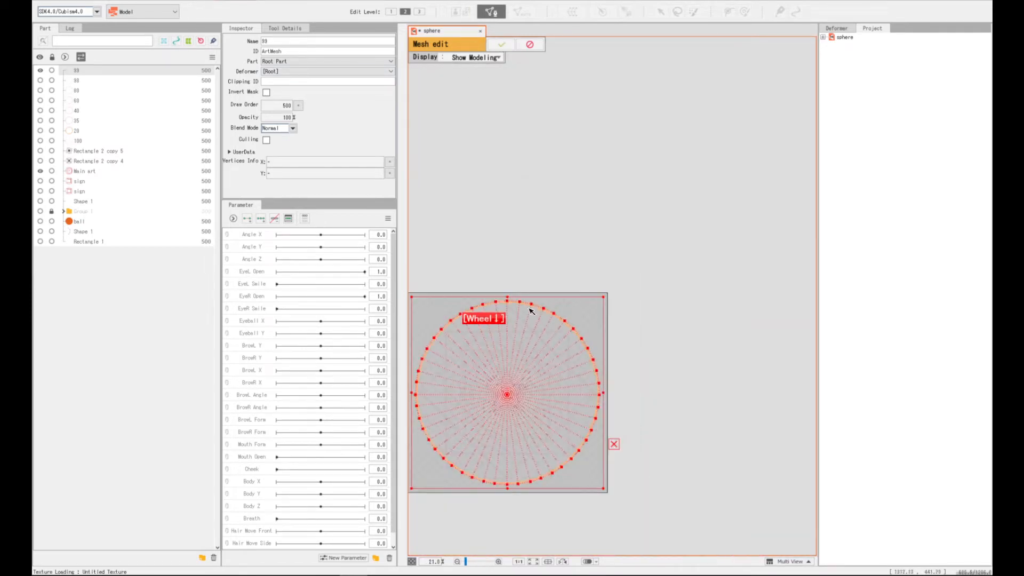
pyautogui.click(503, 45)
# Show the second-outermost ring guide and replace its mesh with the pasted circle mesh
pyautogui.moveTo(499, 394); pyautogui.dragTo(537, 376)
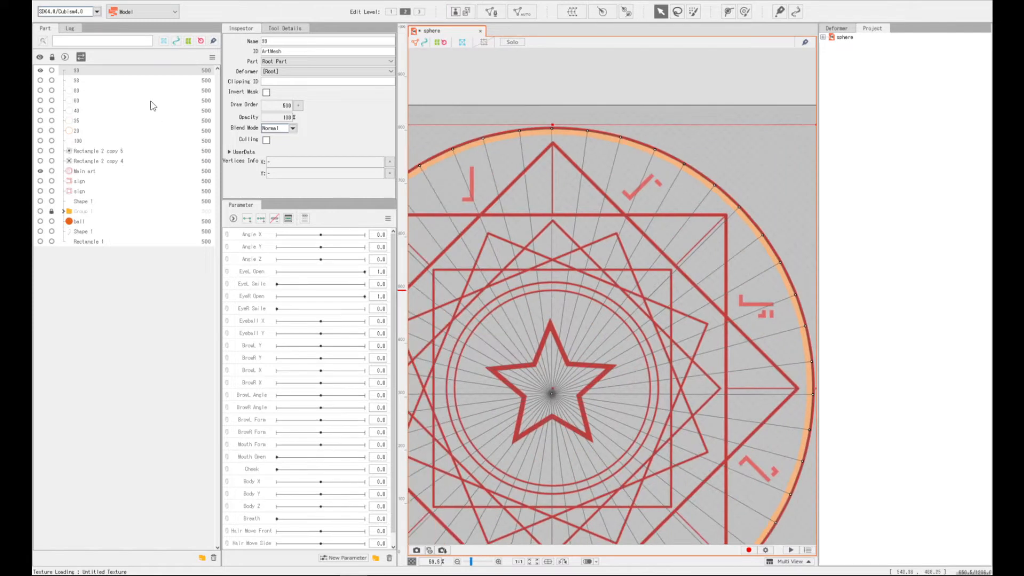
pyautogui.click(91, 80)
pyautogui.click(40, 80)
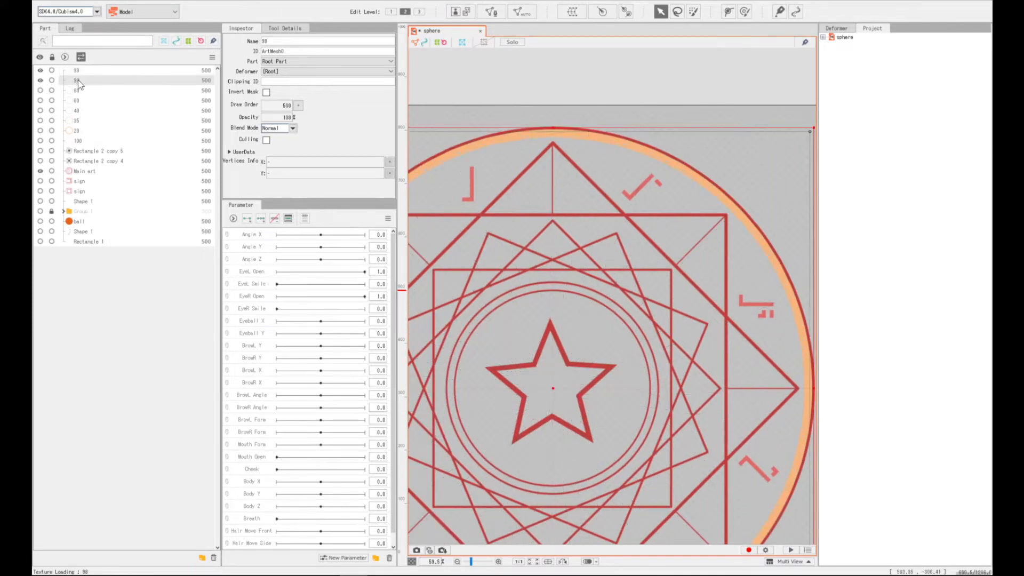
pyautogui.scroll(-3, 538, 337)
pyautogui.doubleClick(565, 335)
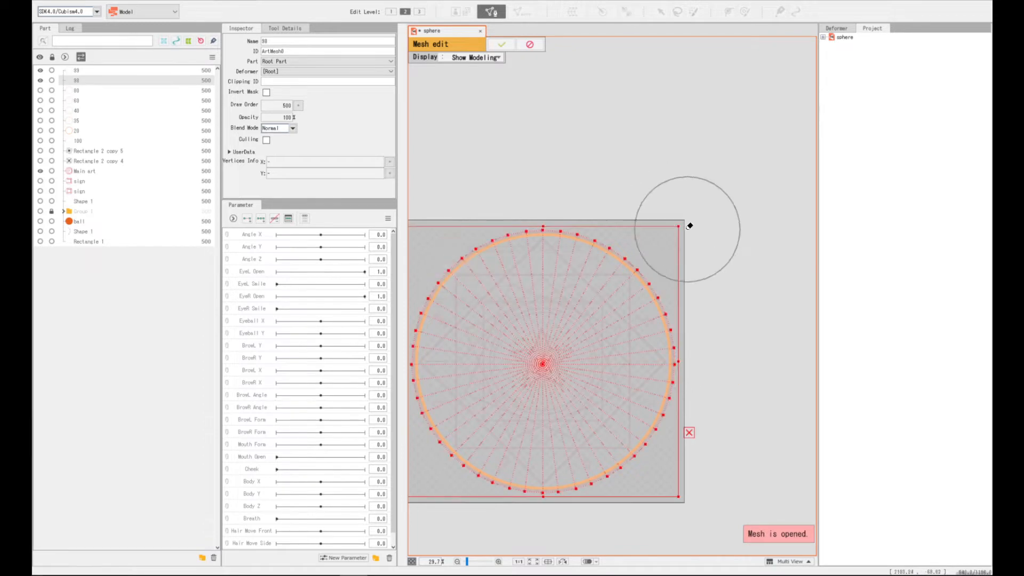
# Scale the pasted mesh about its centre until its rim follows the second ring's outer edge, and apply the mesh edit
pyautogui.scroll(5, 679, 229)
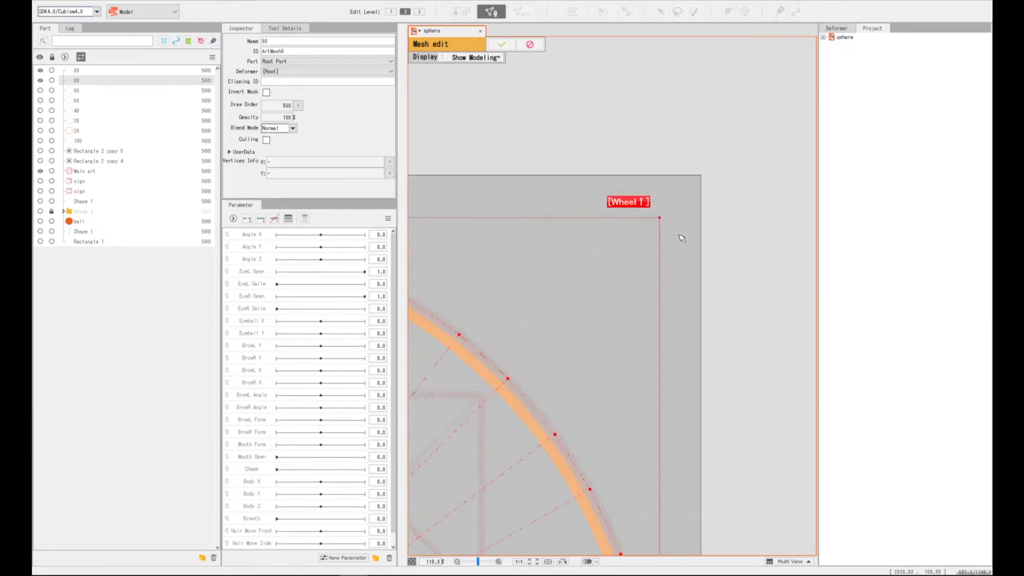
pyautogui.moveTo(606, 270); pyautogui.dragTo(673, 260)
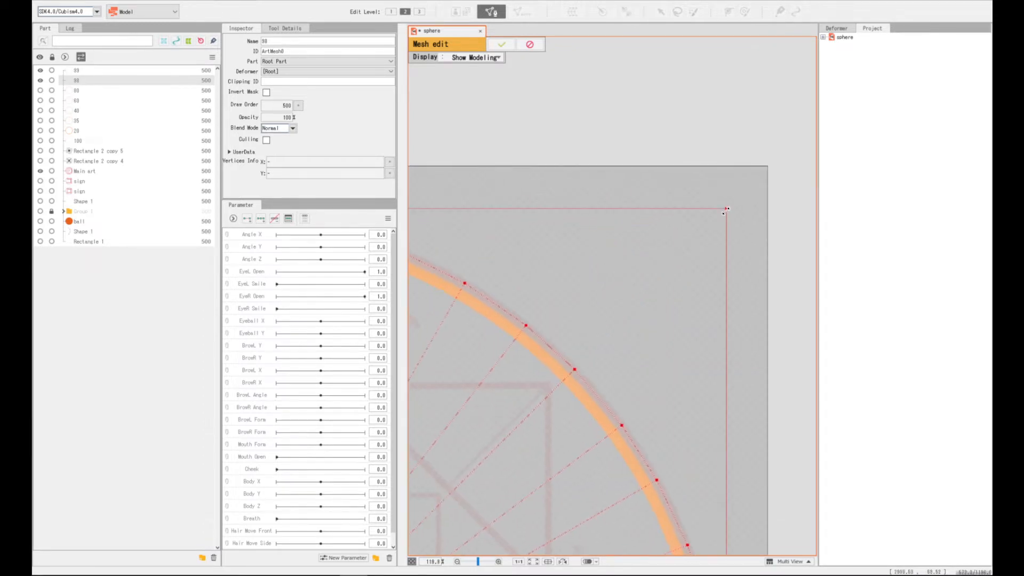
pyautogui.moveTo(724, 211); pyautogui.dragTo(717, 219)
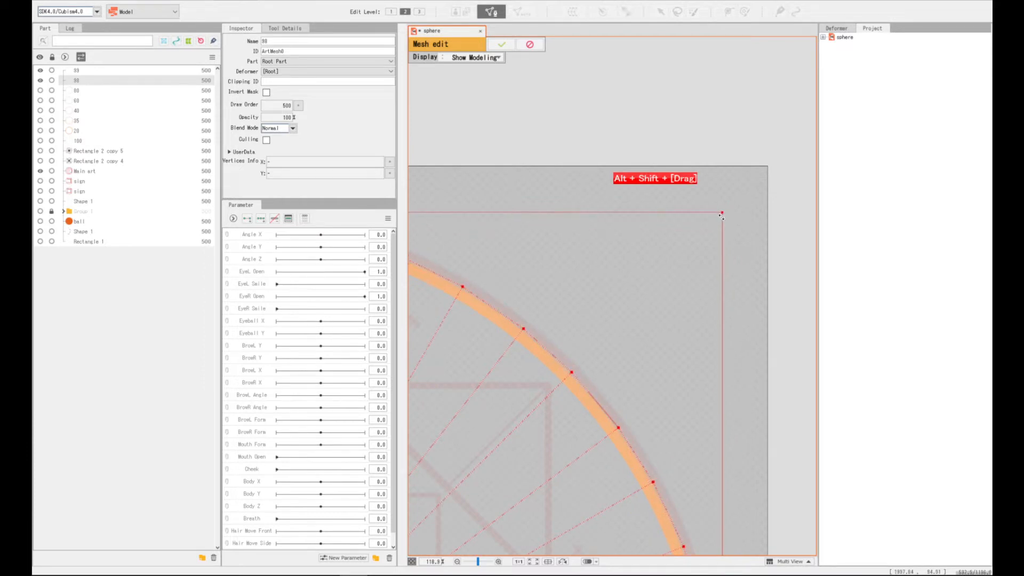
pyautogui.scroll(3, 676, 323)
pyautogui.moveTo(676, 322); pyautogui.dragTo(799, 253)
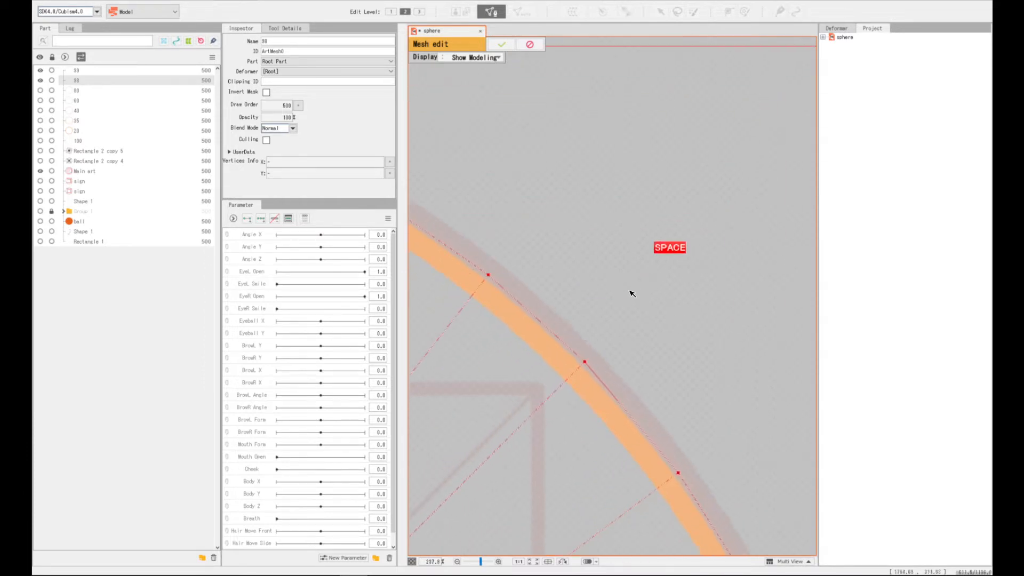
pyautogui.scroll(-3, 631, 291)
pyautogui.moveTo(624, 294); pyautogui.dragTo(668, 295)
pyautogui.click(496, 50)
# Show the 80 ring guide, third in the part list, and erase its existing mesh vertices
pyautogui.scroll(-3, 507, 309)
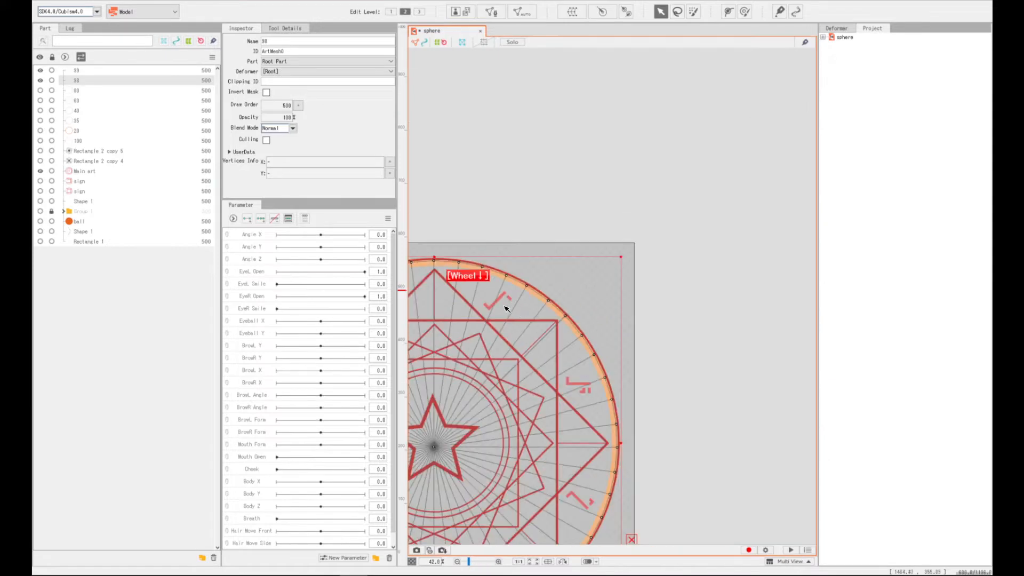
pyautogui.click(50, 92)
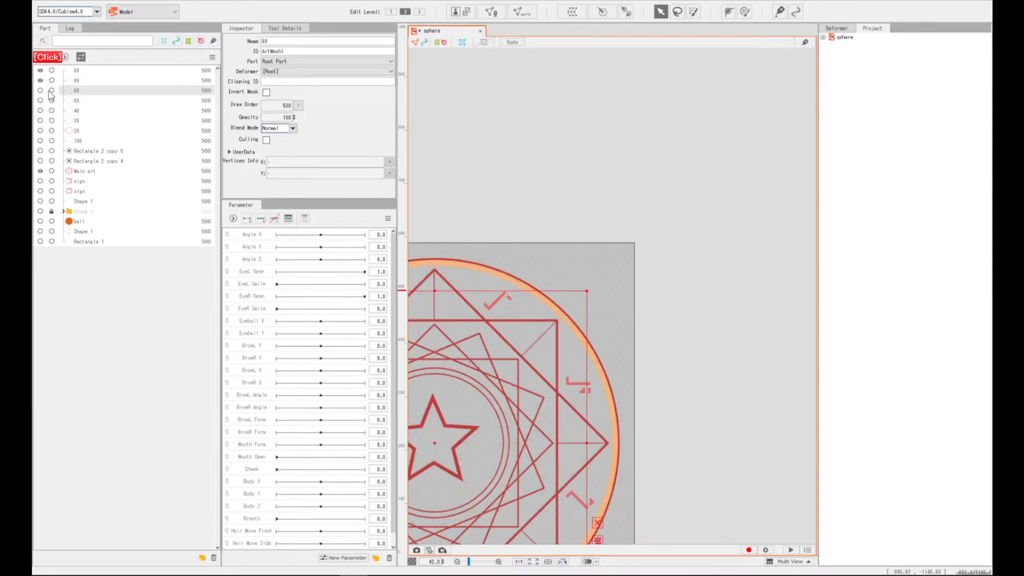
pyautogui.scroll(-3, 638, 344)
pyautogui.moveTo(626, 343); pyautogui.dragTo(655, 321)
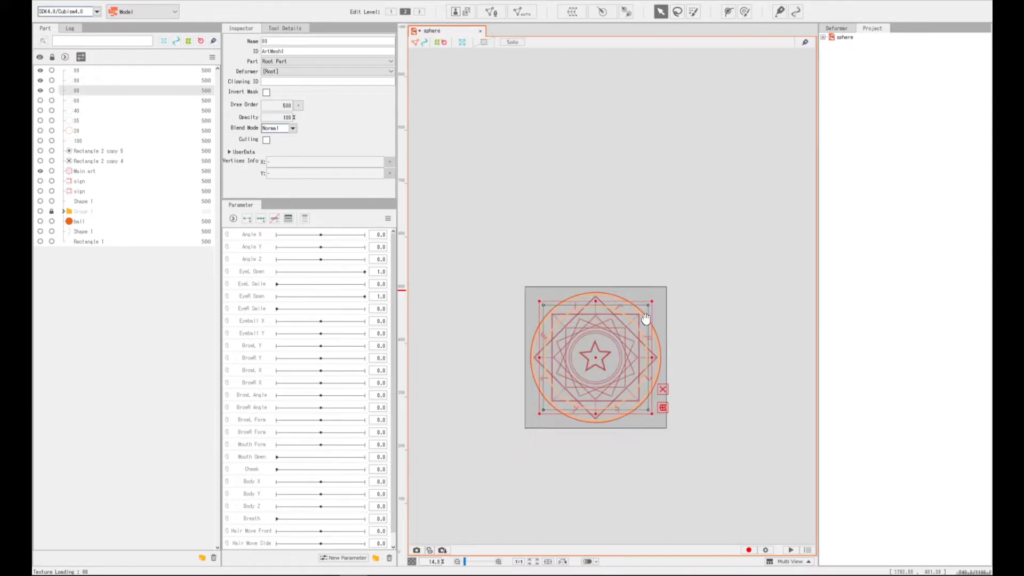
pyautogui.hotkey('ctrl', 'e')
pyautogui.moveTo(554, 311); pyautogui.dragTo(634, 302)
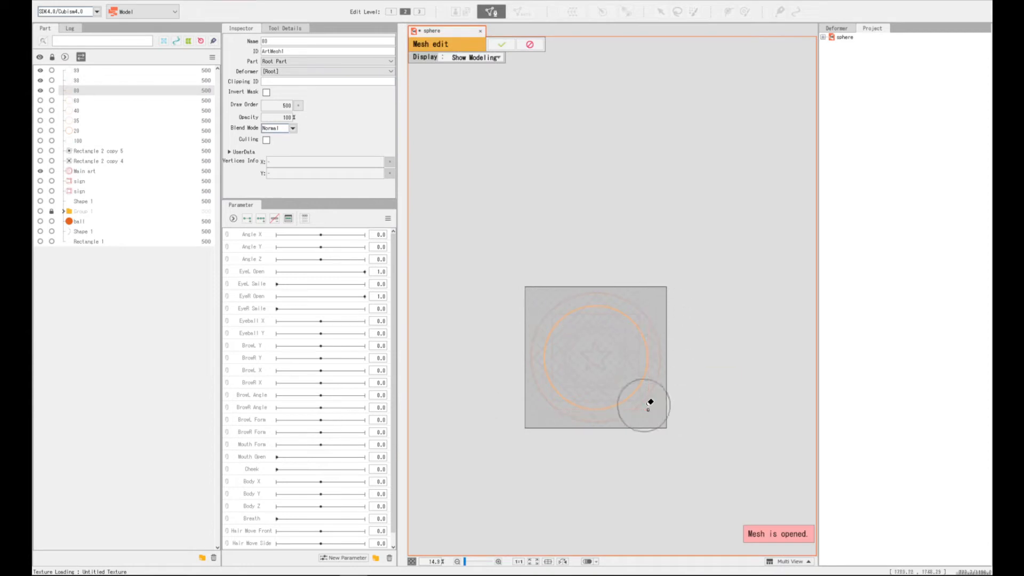
# Fit the pasted circle mesh to the 80 ring's outer edge by scaling it about its centre, and apply it
pyautogui.scroll(3, 651, 408)
pyautogui.scroll(2, 572, 335)
pyautogui.moveTo(719, 246); pyautogui.dragTo(661, 309)
pyautogui.scroll(2, 574, 539)
pyautogui.moveTo(747, 59)
pyautogui.mouseDown()
pyautogui.moveTo(697, 112)
pyautogui.moveTo(743, 60)
pyautogui.mouseUp()
pyautogui.scroll(1, 548, 266)
pyautogui.scroll(-1, 773, 373)
pyautogui.click(501, 44)
# Show the 60 ring guide and replace its mesh with the pasted circle mesh
pyautogui.click(40, 101)
pyautogui.click(77, 101)
pyautogui.hotkey('ctrl', 'e')
pyautogui.scroll(-7, 624, 341)
pyautogui.hotkey('ctrl', 'v')
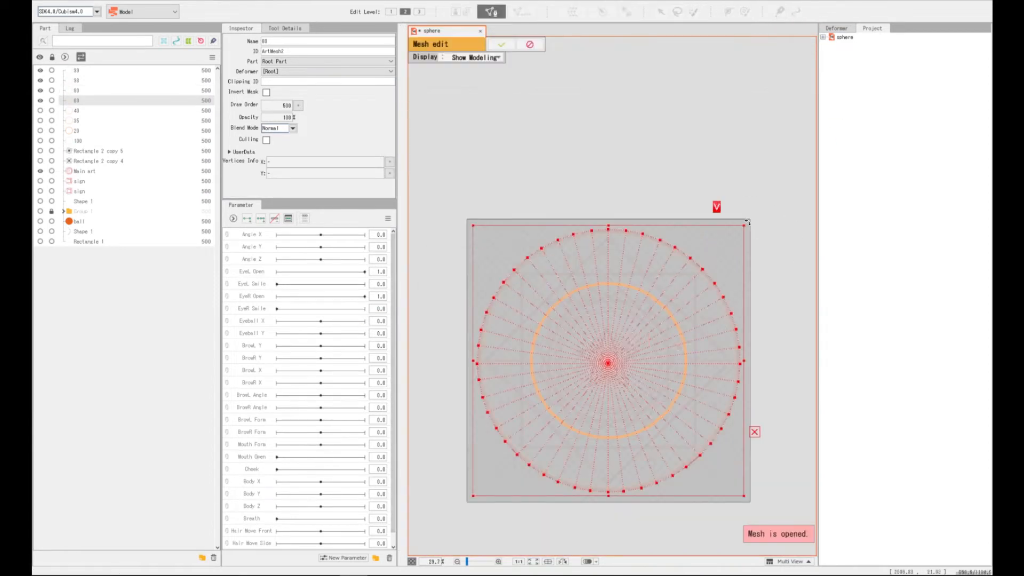
# Scale the pasted mesh proportionally about its centre down to the 60 ring's outer edge and apply the mesh edit
pyautogui.moveTo(747, 221); pyautogui.dragTo(694, 275)
pyautogui.scroll(4, 667, 290)
pyautogui.scroll(4, 663, 349)
pyautogui.moveTo(700, 355); pyautogui.dragTo(651, 281)
pyautogui.scroll(1, 652, 281)
pyautogui.scroll(-1, 683, 282)
pyautogui.moveTo(750, 95); pyautogui.dragTo(747, 97)
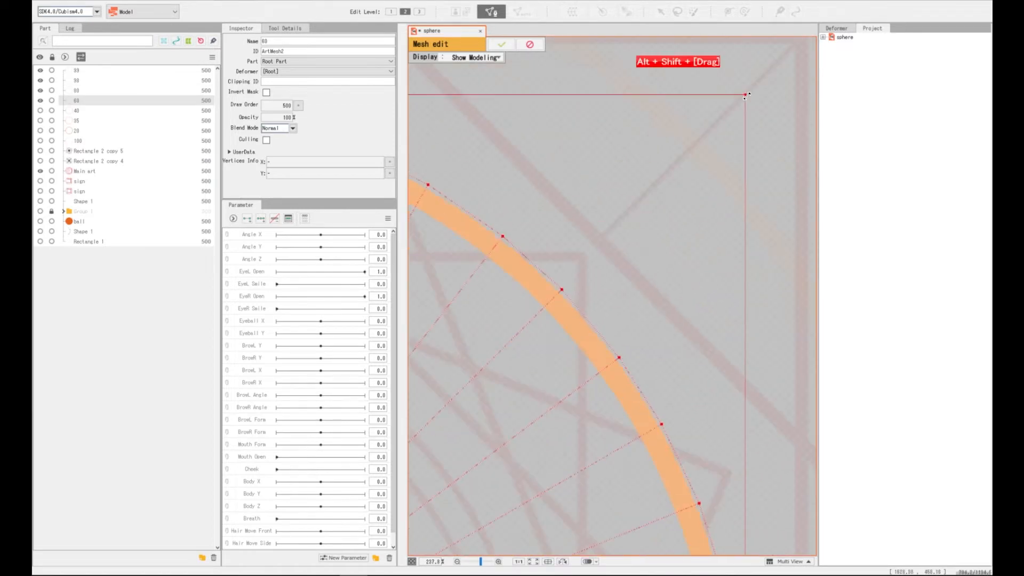
pyautogui.scroll(1, 683, 277)
pyautogui.moveTo(671, 446); pyautogui.dragTo(672, 494)
pyautogui.scroll(-4, 653, 299)
pyautogui.click(501, 44)
# Show the 40 ring guide and replace its mesh with the pasted circle mesh
pyautogui.click(40, 110)
pyautogui.click(76, 110)
pyautogui.hotkey('ctrl', 'e')
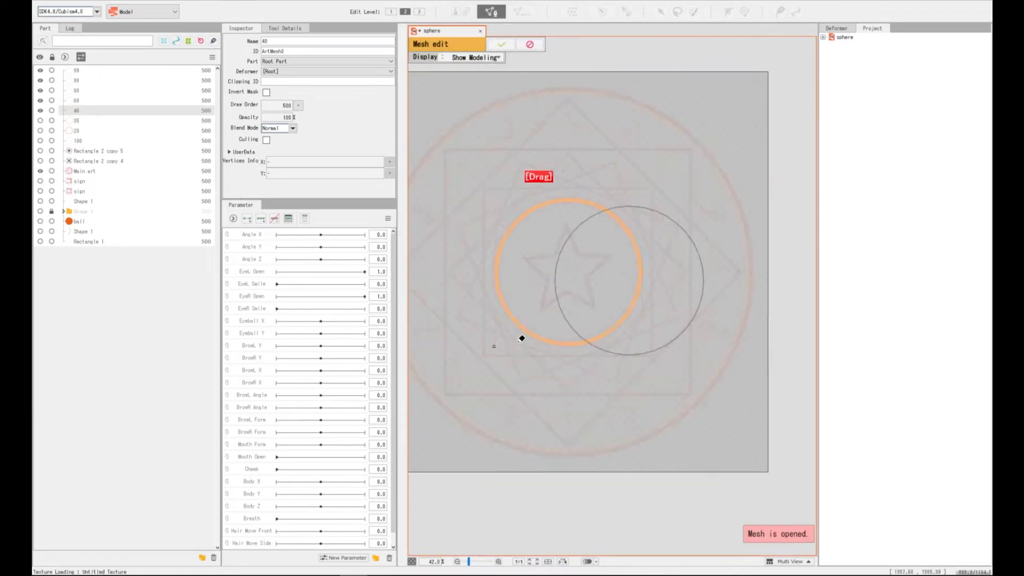
pyautogui.hotkey('ctrl', 'v')
# Scale the pasted mesh proportionally about its centre down to the 40 ring's outer edge and apply the mesh edit
pyautogui.moveTo(757, 465); pyautogui.dragTo(651, 357)
pyautogui.scroll(4, 611, 332)
pyautogui.scroll(5, 727, 389)
pyautogui.moveTo(774, 435)
pyautogui.mouseDown()
pyautogui.moveTo(753, 412)
pyautogui.moveTo(772, 431)
pyautogui.mouseUp()
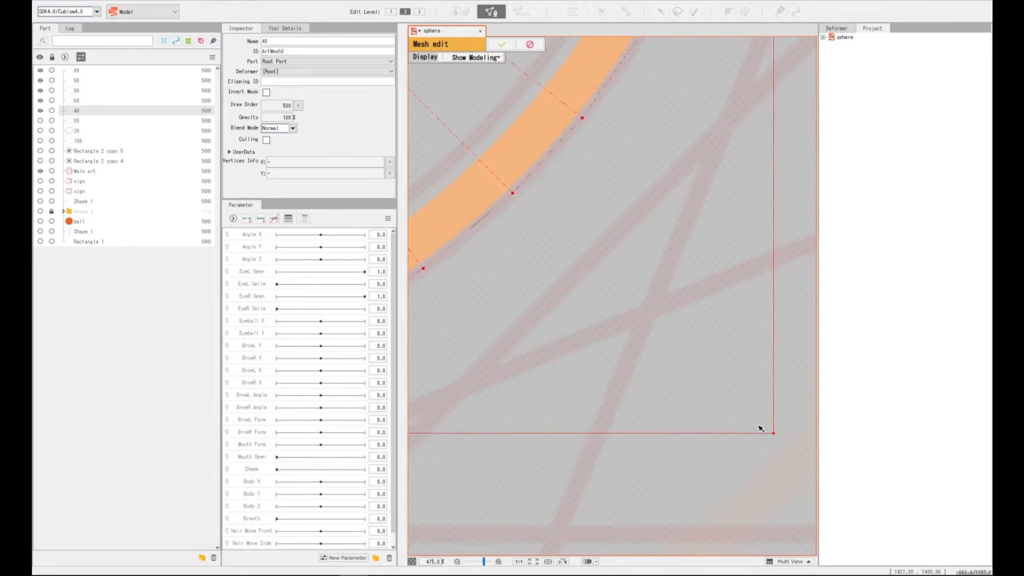
pyautogui.click(501, 45)
# Show the 35 ring guide and replace its mesh with the pasted circle mesh
pyautogui.click(40, 120)
pyautogui.click(77, 120)
pyautogui.hotkey('ctrl', 'e')
pyautogui.hotkey('ctrl', 'v')
# Scale the pasted mesh proportionally about its centre down to the 35 ring's outer edge and apply the mesh edit
pyautogui.moveTo(676, 408); pyautogui.dragTo(560, 295)
pyautogui.scroll(4, 501, 270)
pyautogui.moveTo(743, 364); pyautogui.dragTo(720, 342)
pyautogui.scroll(3, 672, 308)
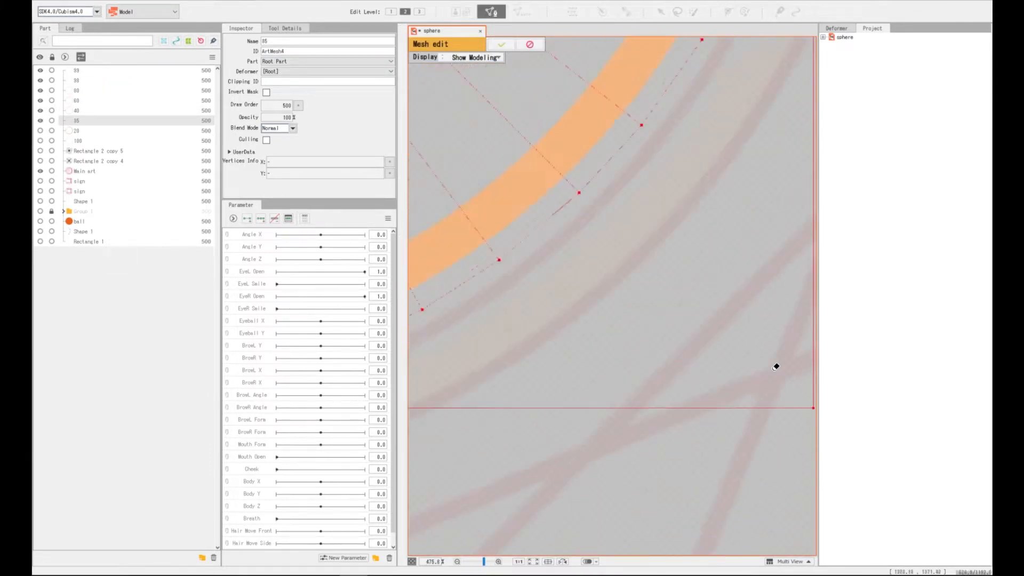
pyautogui.moveTo(811, 407); pyautogui.dragTo(783, 381)
pyautogui.scroll(-3, 676, 310)
pyautogui.click(502, 44)
# Show the 20 ring guide and replace its mesh with the pasted circle mesh
pyautogui.click(40, 131)
pyautogui.click(77, 131)
pyautogui.hotkey('ctrl', 'e')
pyautogui.scroll(-6, 668, 309)
pyautogui.hotkey('ctrl', 'v')
# Scale the pasted mesh proportionally about its centre down to the 20 ring's outer edge and apply the mesh edit
pyautogui.moveTo(678, 323); pyautogui.dragTo(672, 317)
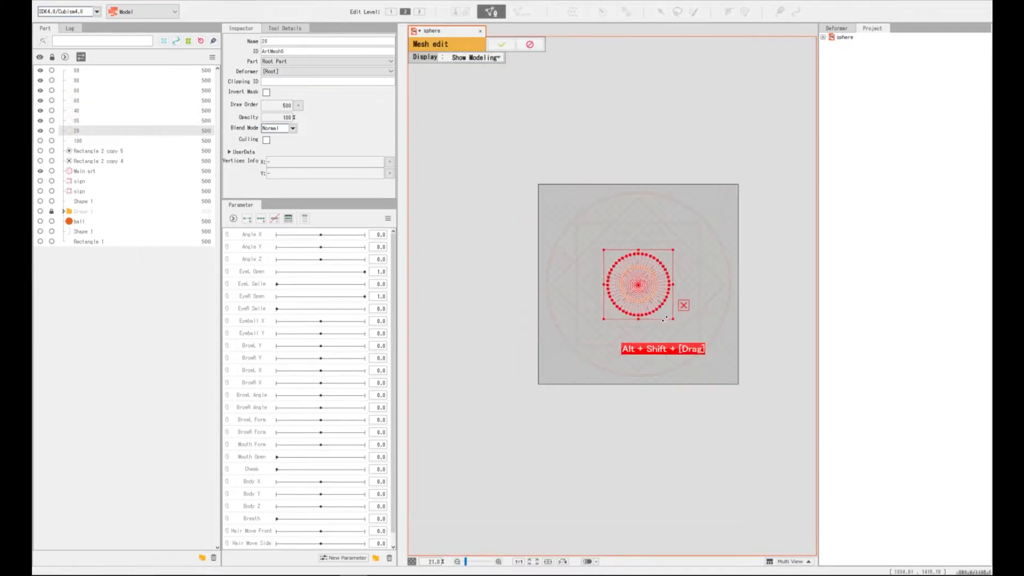
pyautogui.scroll(6, 662, 302)
pyautogui.moveTo(725, 393)
pyautogui.mouseDown()
pyautogui.moveTo(671, 346)
pyautogui.moveTo(712, 378)
pyautogui.mouseUp()
pyautogui.hotkey('ctrl', 'e')
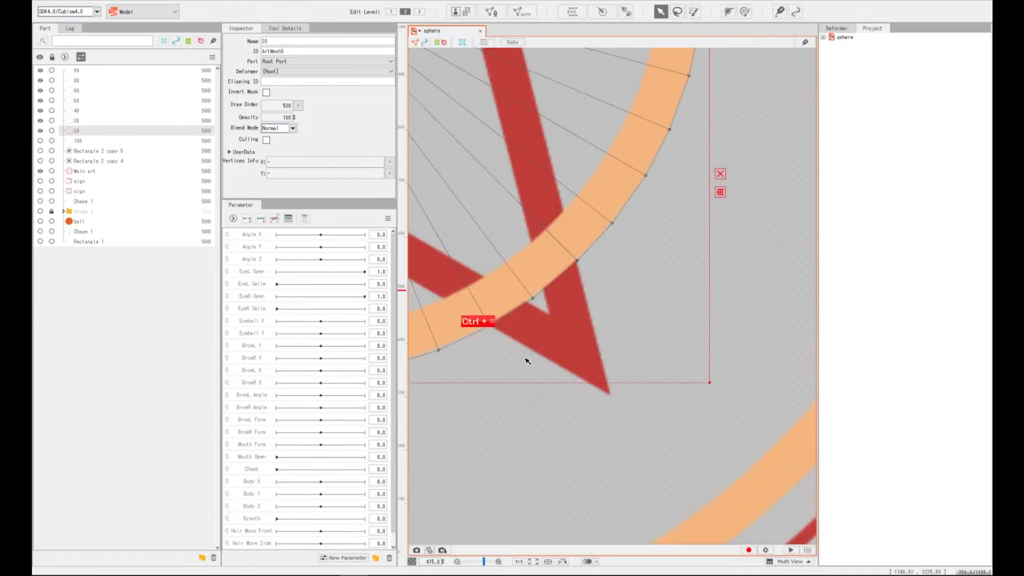
# Select the ring guides one after another, from the outermost to the 20 ring, to examine how each mesh fits its ring
pyautogui.scroll(-12, 531, 360)
pyautogui.moveTo(504, 353); pyautogui.dragTo(558, 342)
pyautogui.scroll(-4, 616, 338)
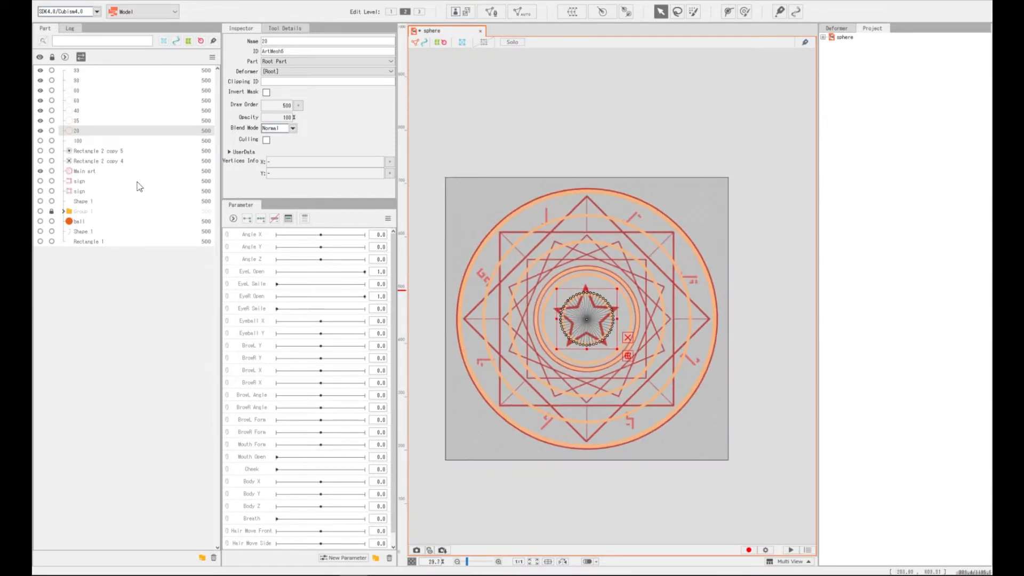
pyautogui.click(87, 122)
pyautogui.click(85, 80)
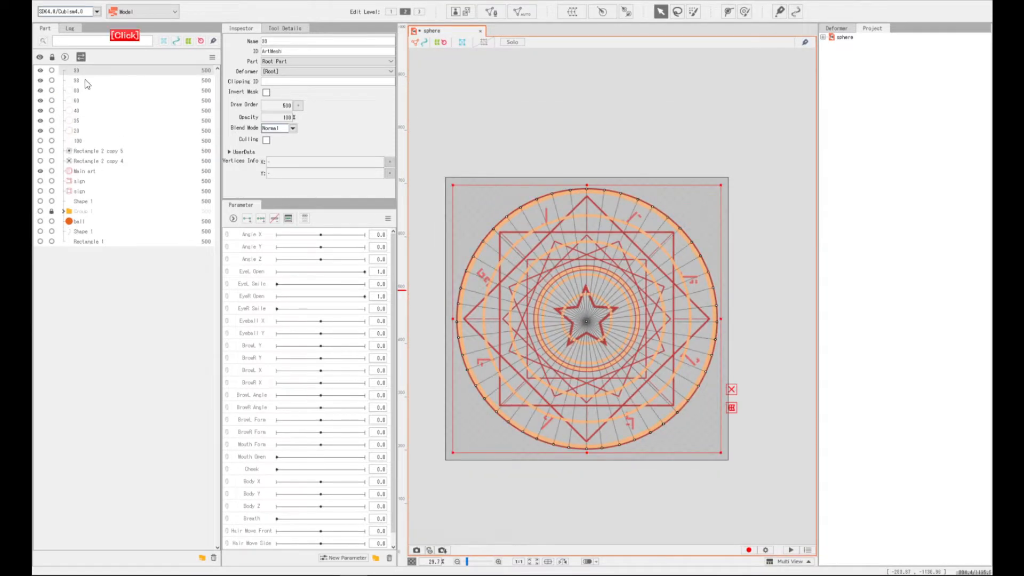
pyautogui.click(90, 91)
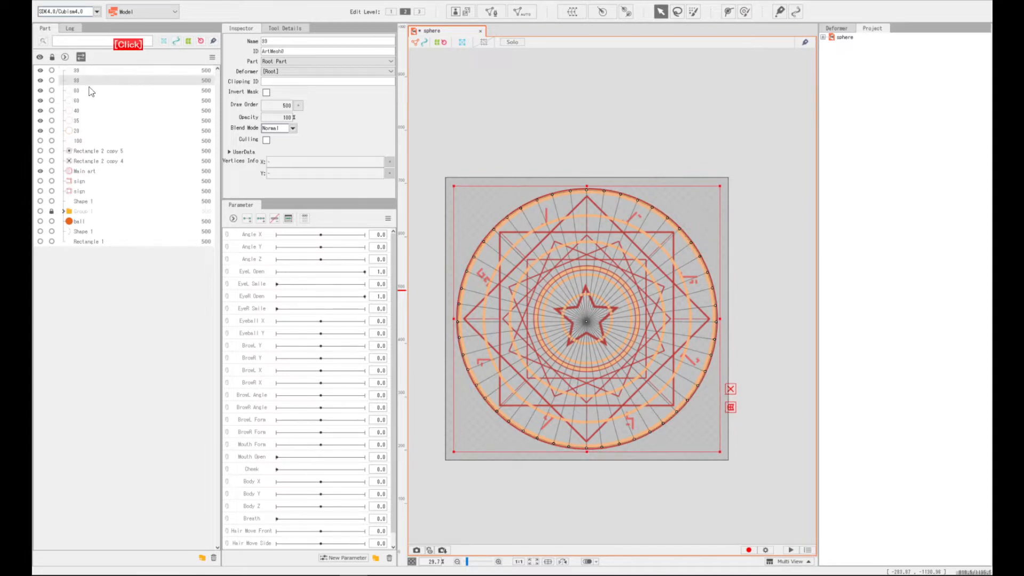
pyautogui.click(91, 99)
pyautogui.click(84, 71)
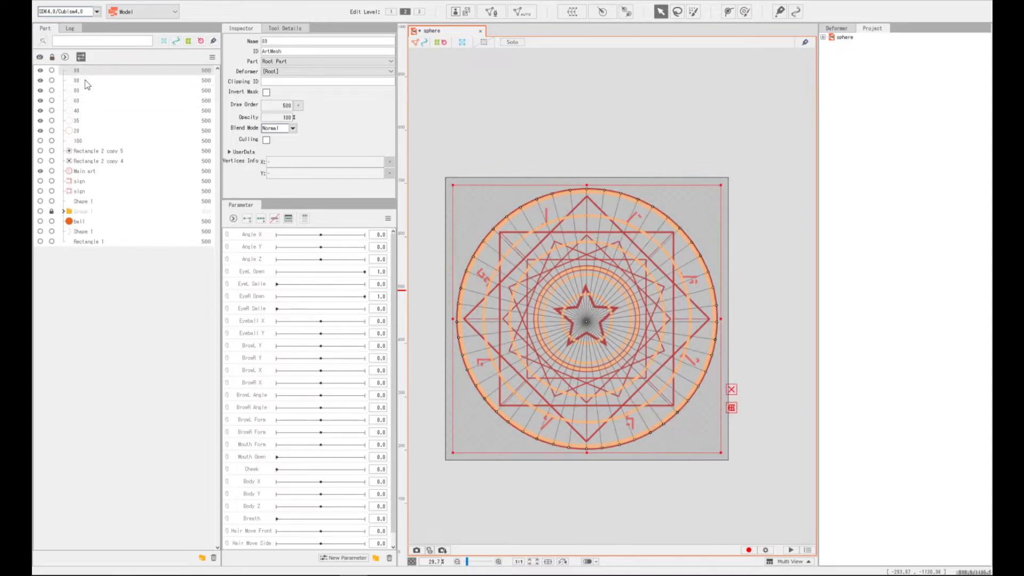
pyautogui.click(85, 81)
pyautogui.click(87, 90)
pyautogui.click(90, 101)
pyautogui.click(88, 112)
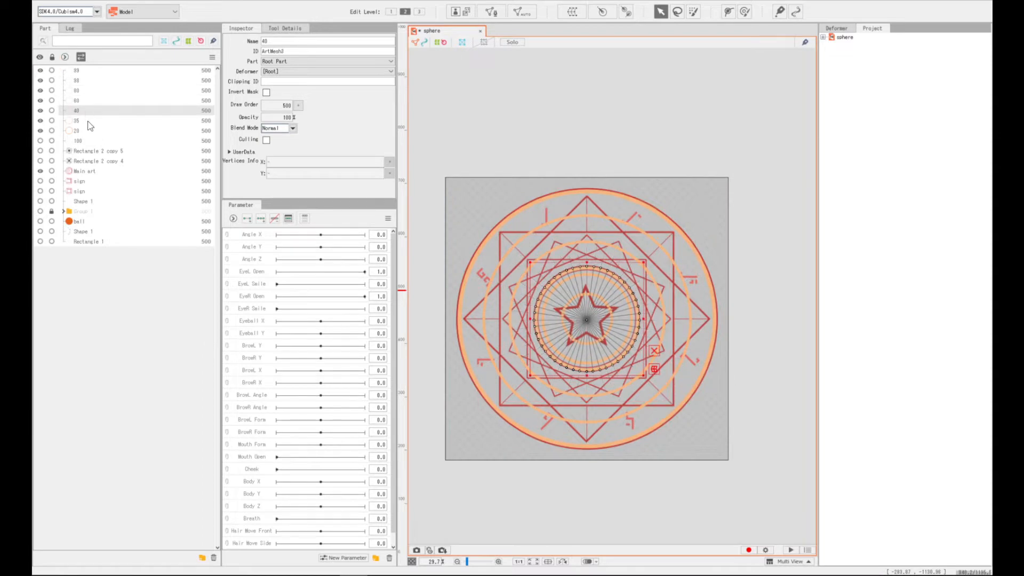
pyautogui.click(89, 121)
pyautogui.click(90, 130)
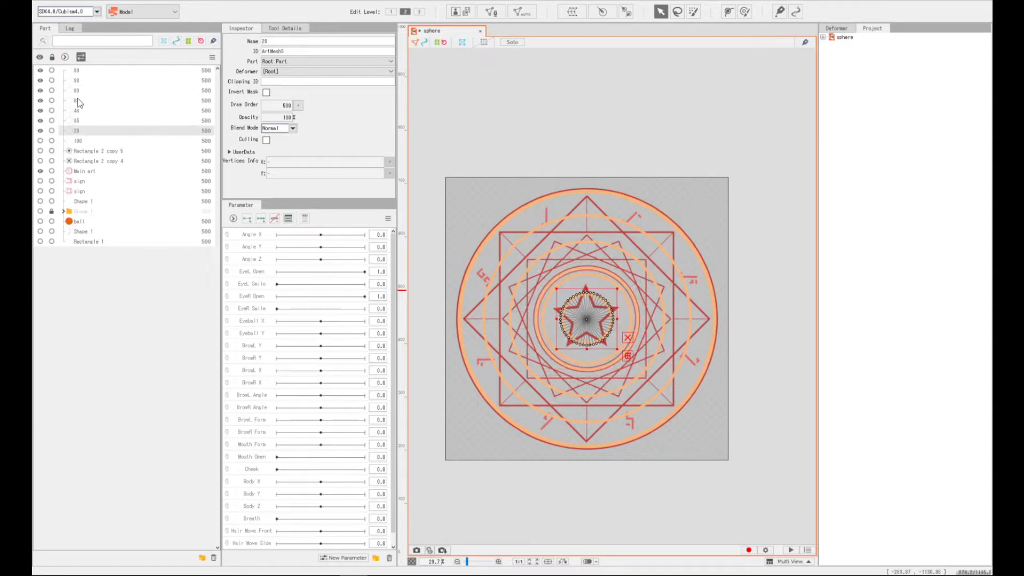
# Copy the outermost ring guide's mesh into the Main art mesh and apply the mesh edit
pyautogui.click(91, 72)
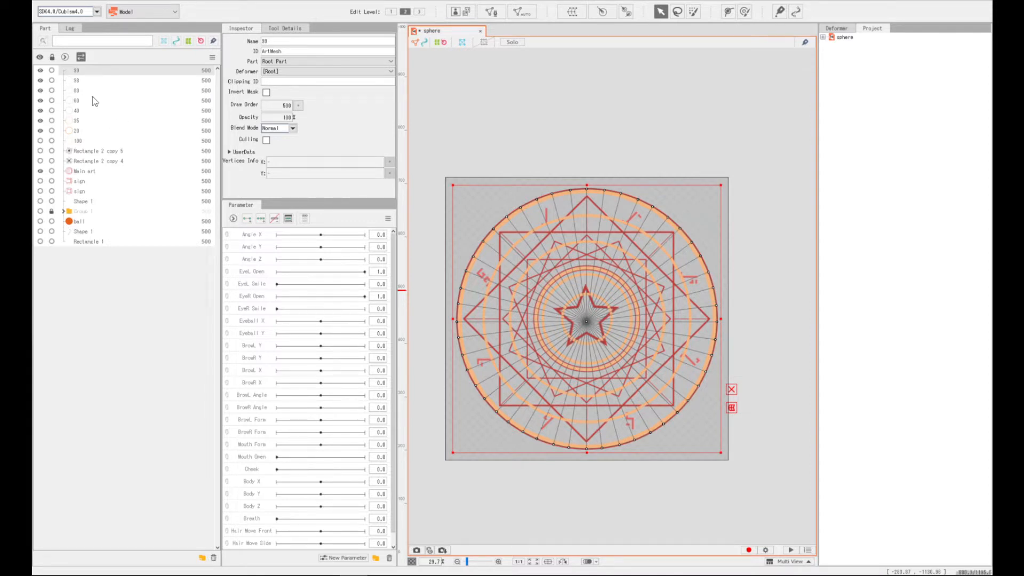
pyautogui.click(91, 170)
pyautogui.hotkey('ctrl', 'e')
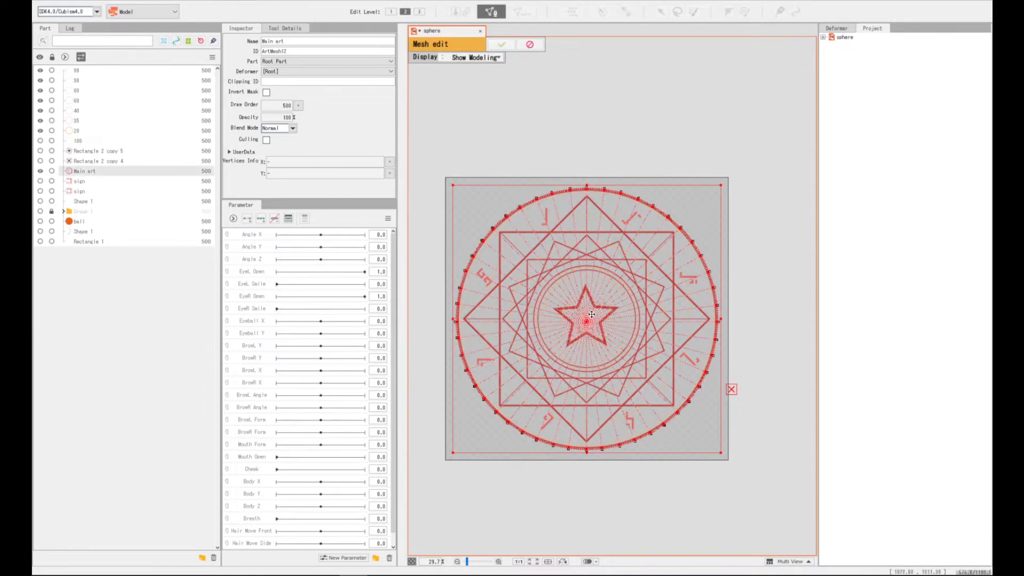
pyautogui.scroll(5, 594, 314)
pyautogui.scroll(-7, 593, 314)
pyautogui.scroll(4, 594, 316)
pyautogui.scroll(-3, 592, 315)
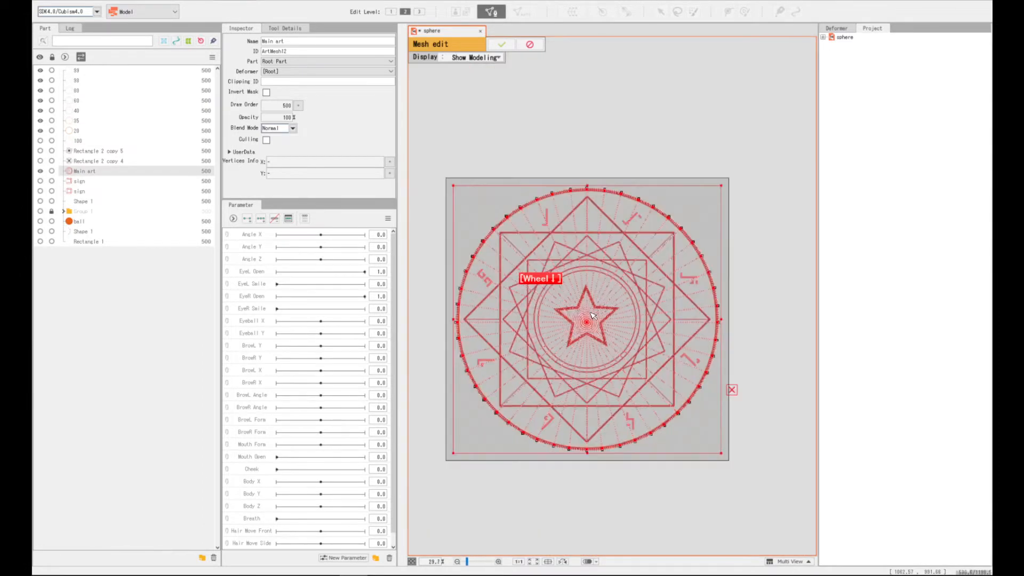
pyautogui.scroll(3, 591, 305)
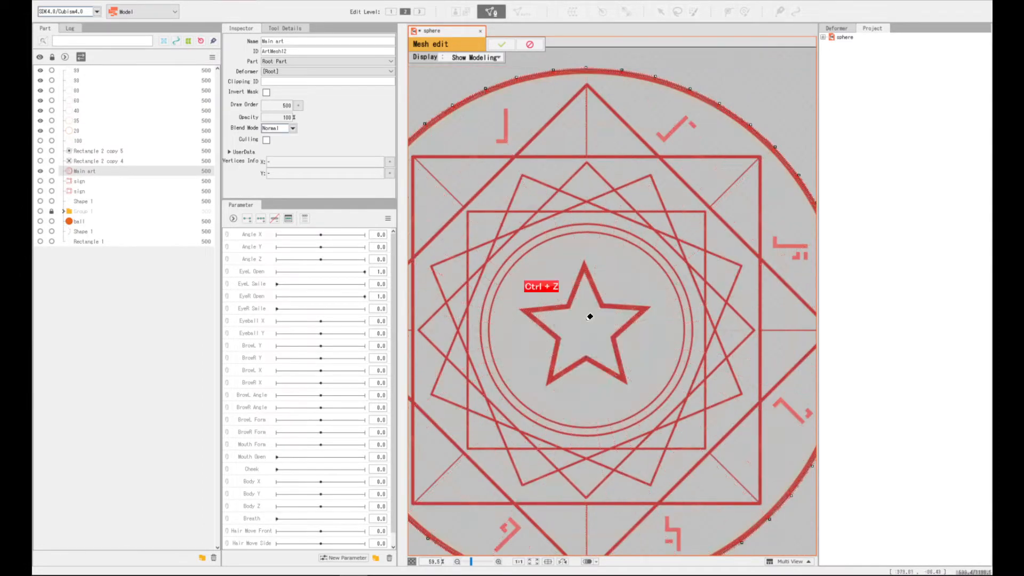
pyautogui.scroll(-1, 594, 317)
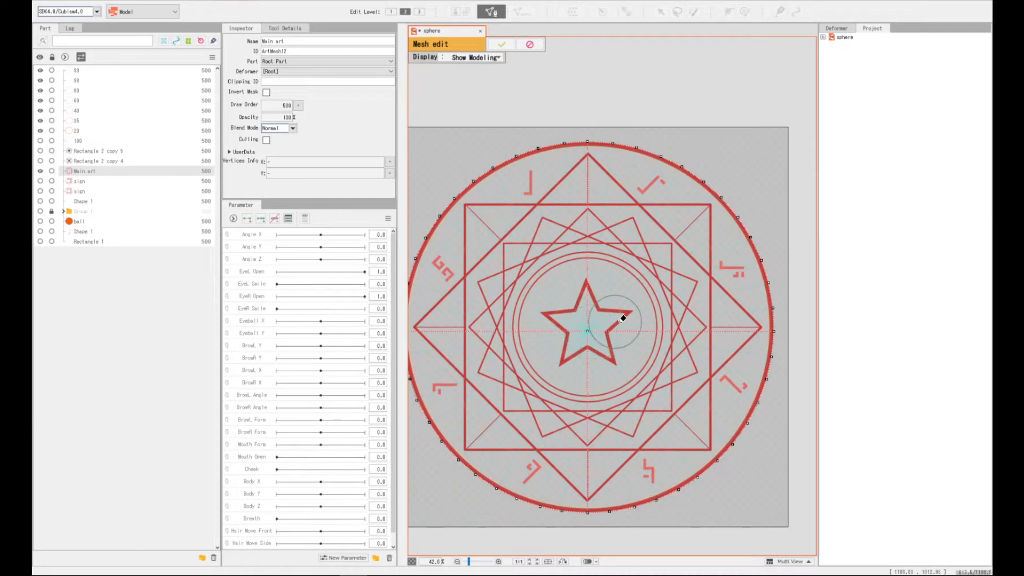
pyautogui.click(610, 318)
pyautogui.hotkey('ctrl', 'a')
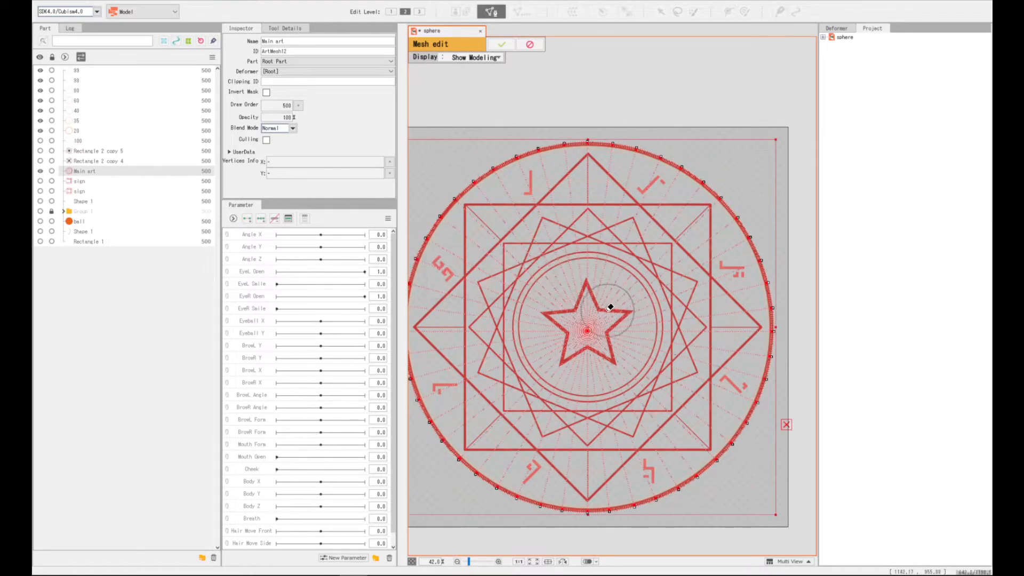
pyautogui.click(602, 337)
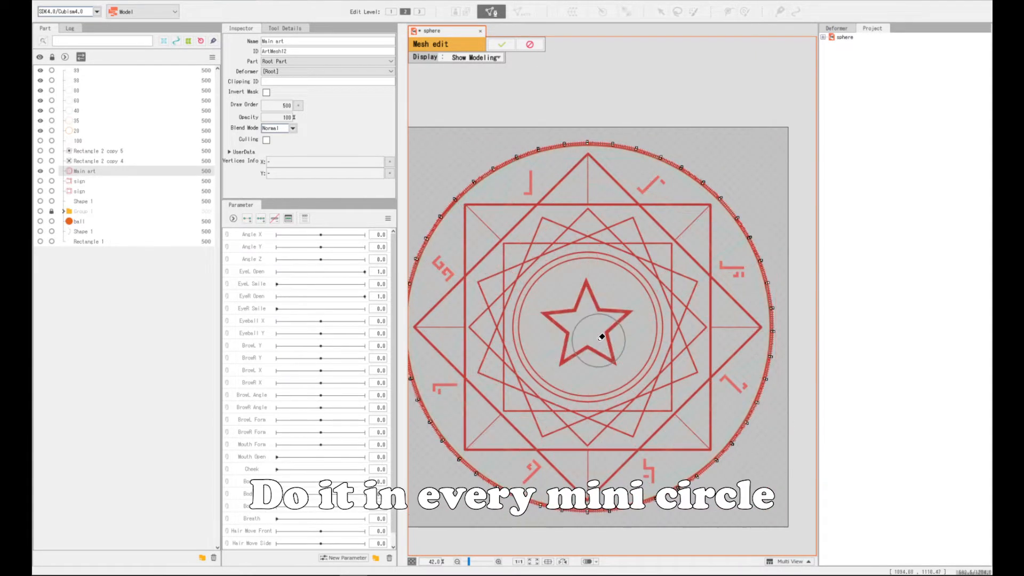
pyautogui.click(502, 44)
# Add the second-listed ring guide's mesh to the Main art mesh and apply the edit
pyautogui.click(85, 82)
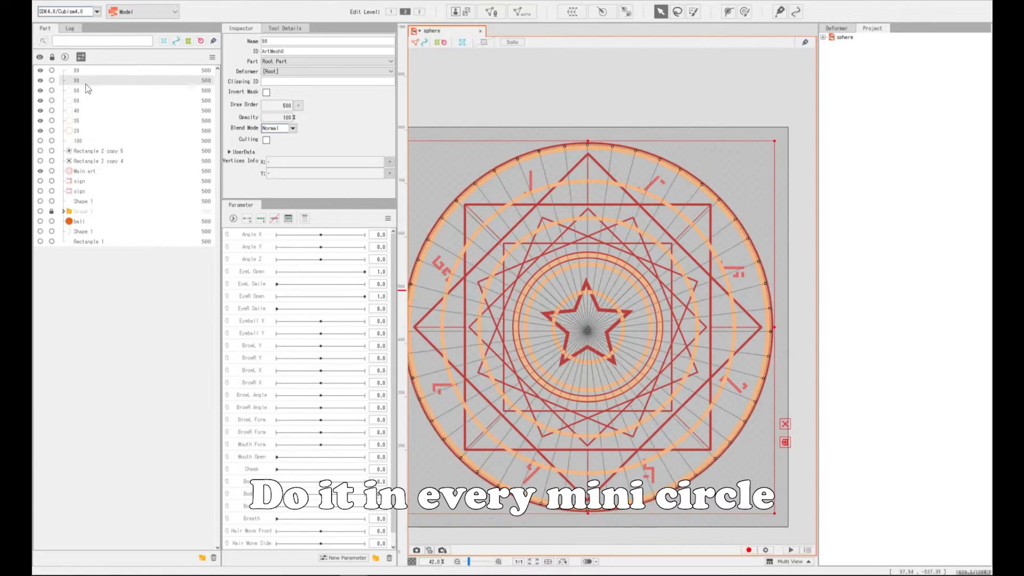
pyautogui.click(88, 172)
pyautogui.hotkey('ctrl', 'e')
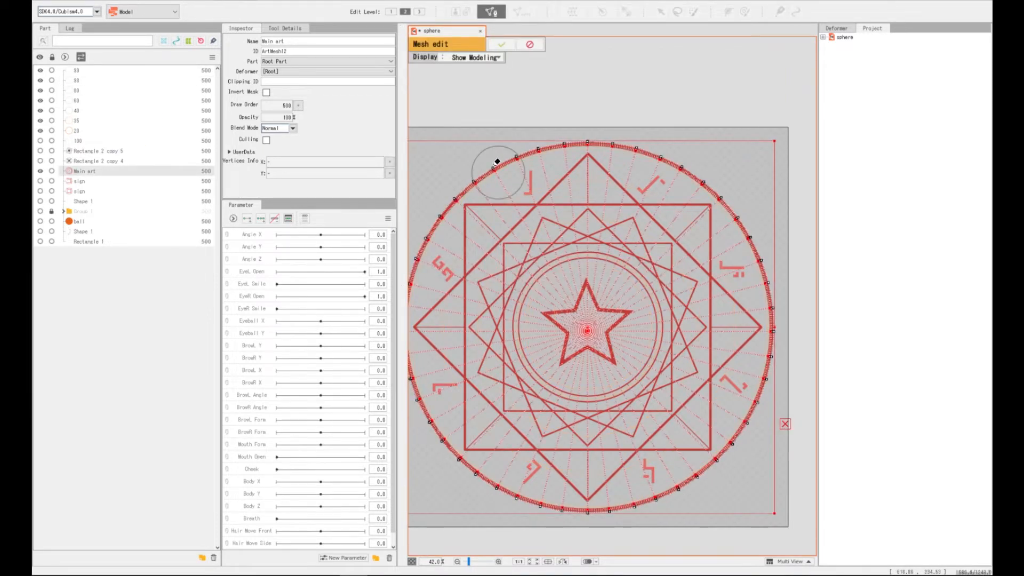
pyautogui.scroll(5, 487, 160)
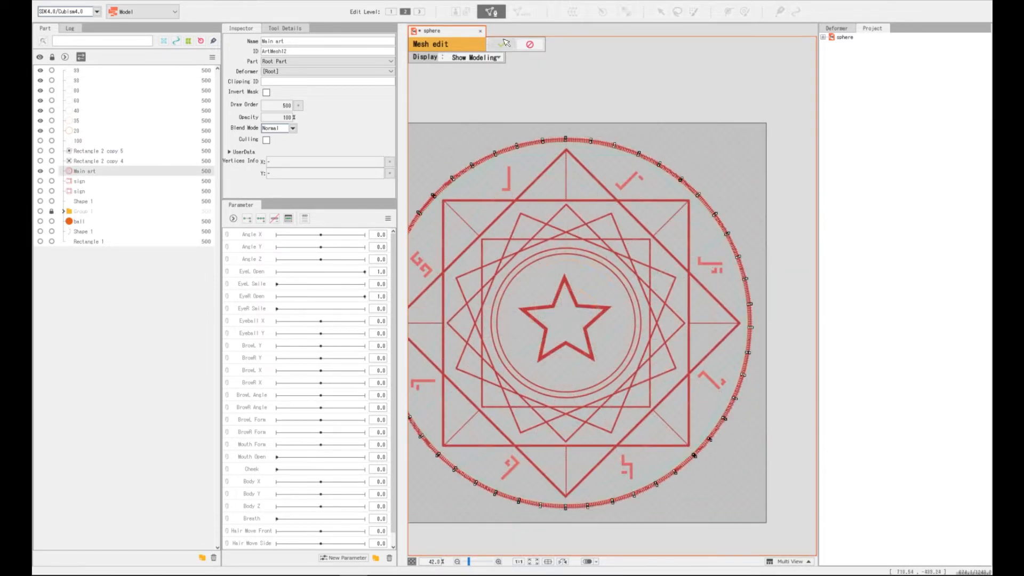
pyautogui.press('Return')
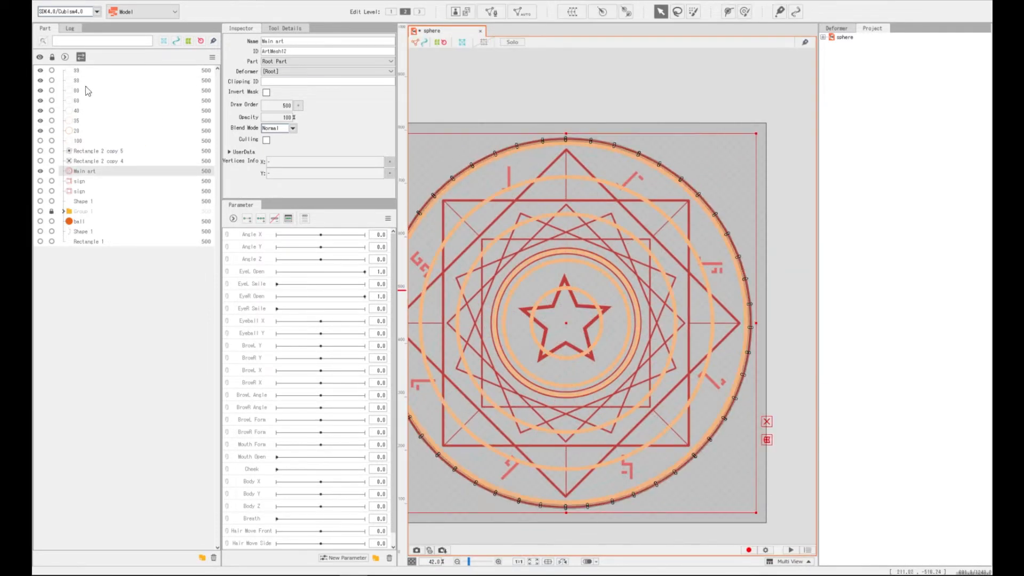
# Copy the 80 and 60 ring guides' meshes into the Main art mesh, applying each mesh edit
pyautogui.hotkey('ctrl', 'e')
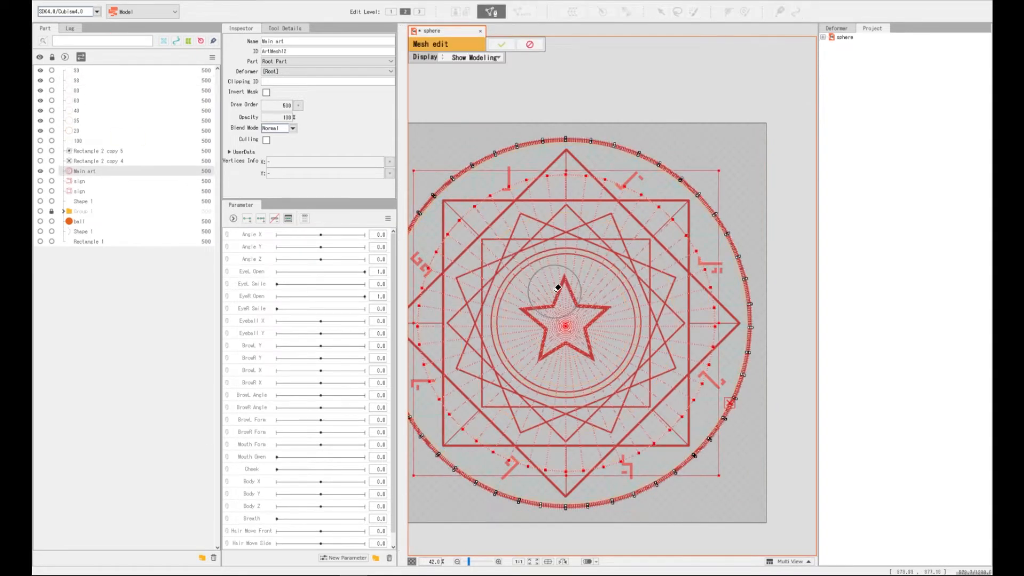
pyautogui.press('Return')
pyautogui.click(83, 100)
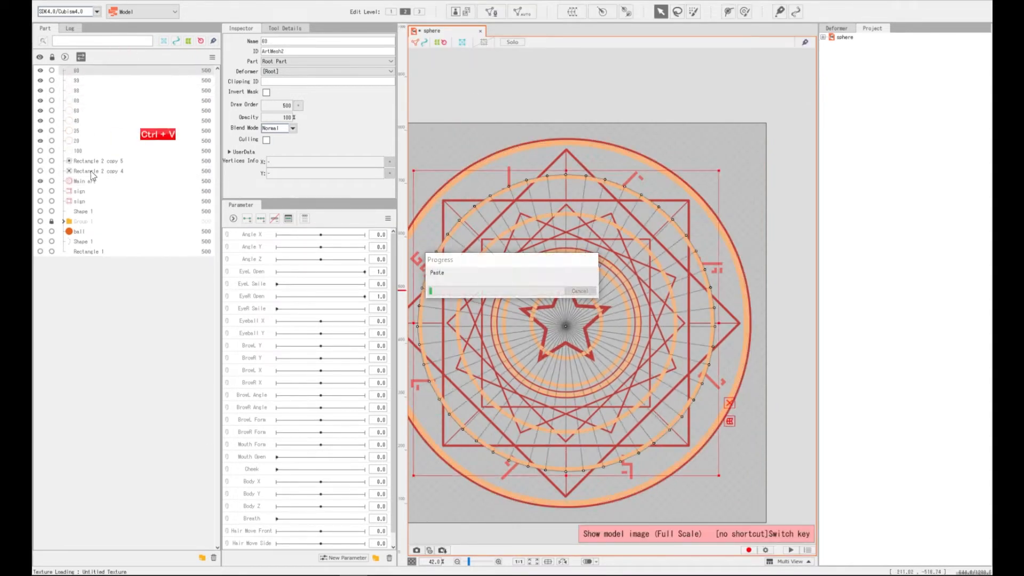
pyautogui.click(85, 171)
pyautogui.hotkey('ctrl', 'e')
pyautogui.hotkey('ctrl', 'v')
pyautogui.press('Return')
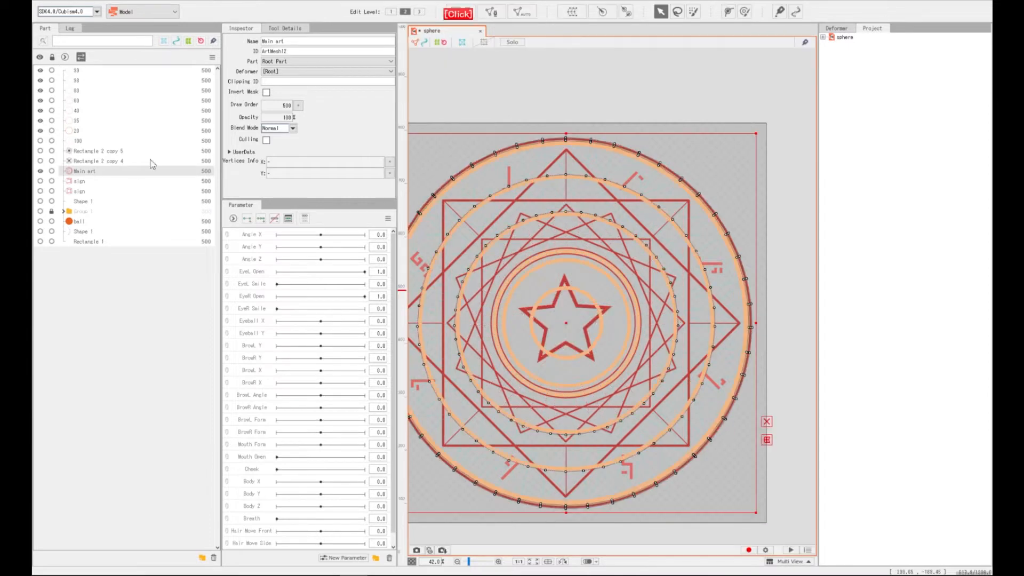
# Copy the 40 ring guide's mesh into the Main art mesh and apply the mesh edit
pyautogui.keyDown('ctrl'); pyautogui.click(81, 111); pyautogui.keyUp('ctrl')
pyautogui.click(81, 111)
pyautogui.click(85, 171)
pyautogui.hotkey('ctrl', 'e')
pyautogui.hotkey('ctrl', 'v')
pyautogui.click(501, 44)
# Copy the 35 ring guide's mesh into the Main art mesh and apply the mesh edit
pyautogui.click(80, 121)
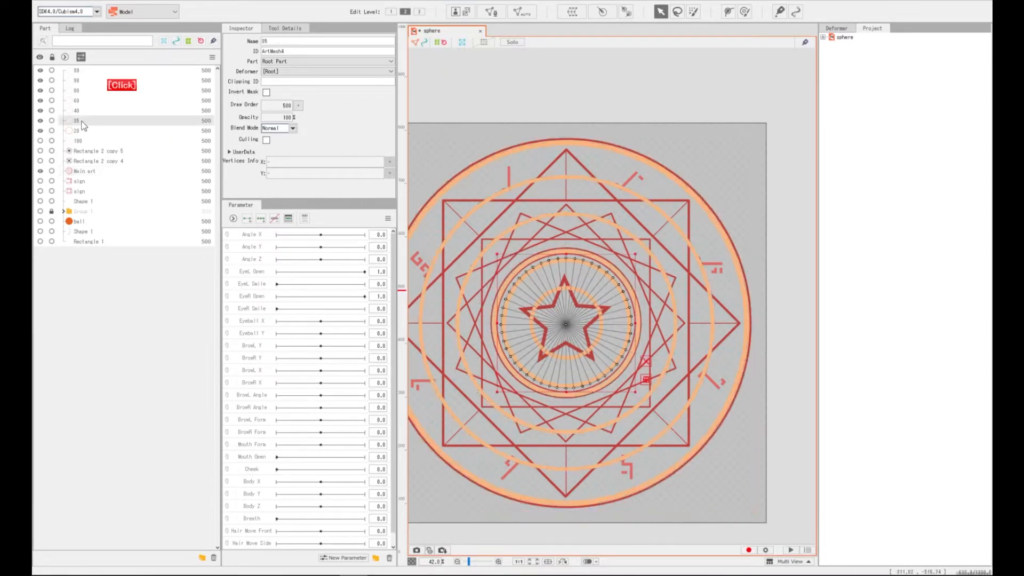
pyautogui.click(85, 171)
pyautogui.hotkey('ctrl', 'e')
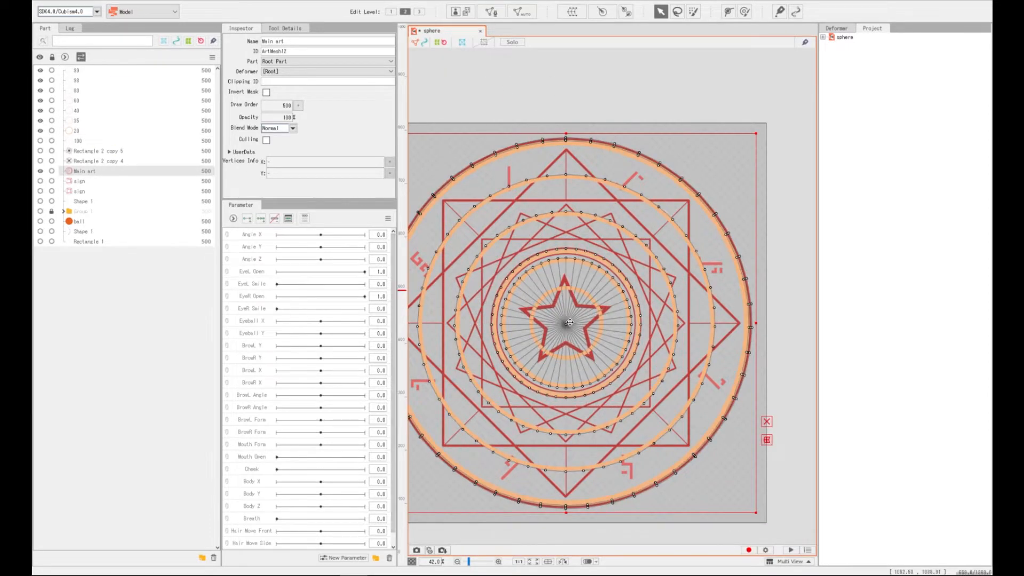
# Copy the 20 ring guide's mesh into the Main art mesh around the star and apply the mesh edit
pyautogui.hotkey('ctrl', 'v')
pyautogui.scroll(5, 558, 332)
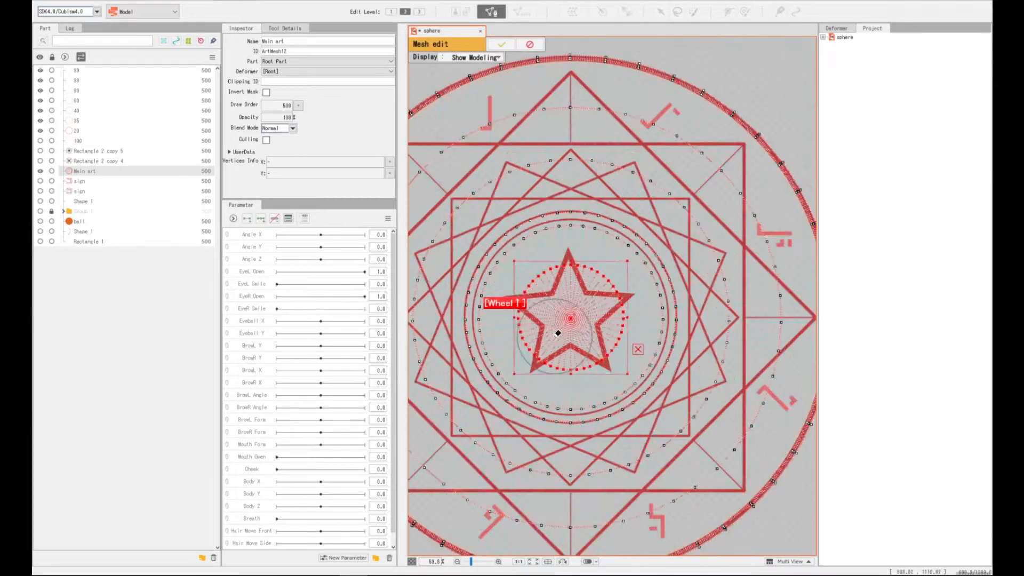
pyautogui.scroll(-4, 558, 332)
pyautogui.scroll(3, 576, 326)
pyautogui.scroll(-3, 592, 323)
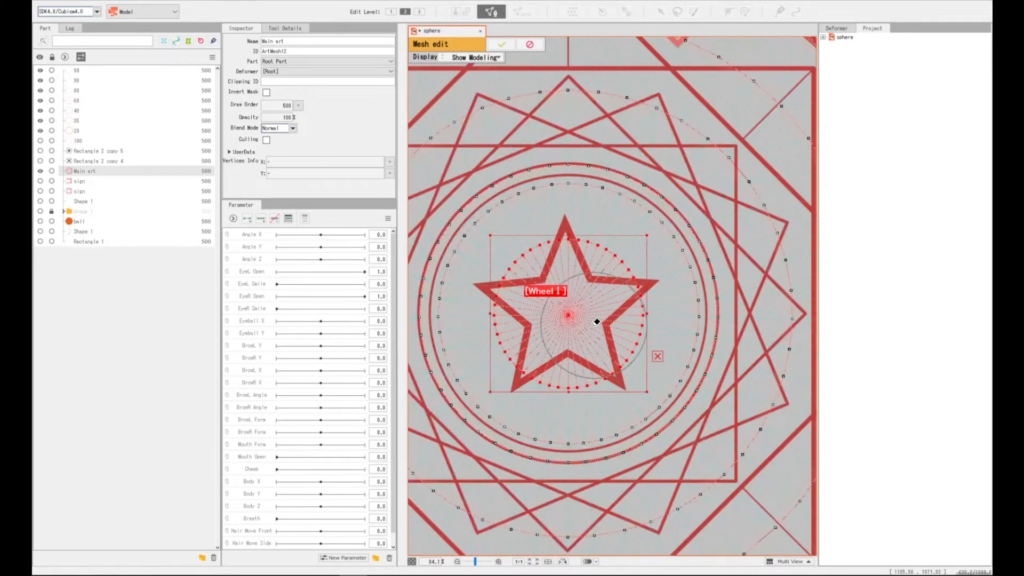
pyautogui.scroll(3, 590, 325)
pyautogui.scroll(-4, 576, 304)
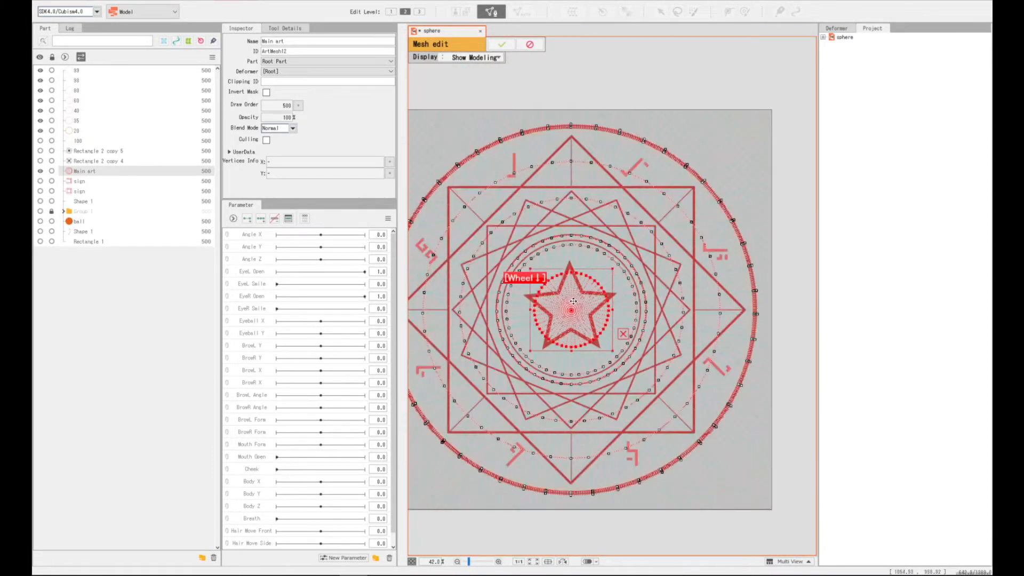
pyautogui.click(506, 45)
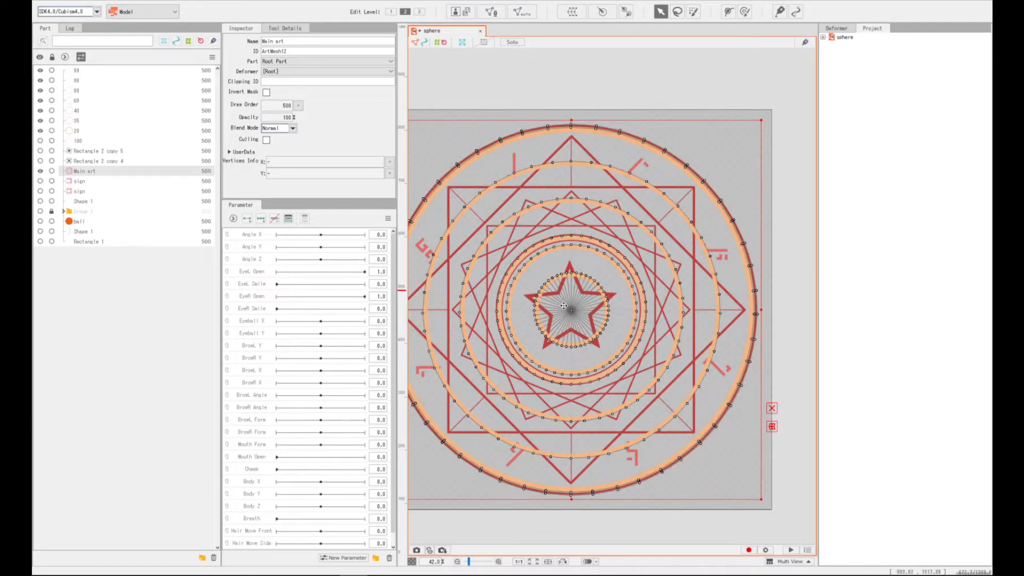
# Isolate the Main art with Solo to examine its combined ring meshes from the rim to the star, and restore the normal display
pyautogui.scroll(3, 574, 309)
pyautogui.scroll(-3, 575, 310)
pyautogui.press('s')
pyautogui.scroll(4, 509, 268)
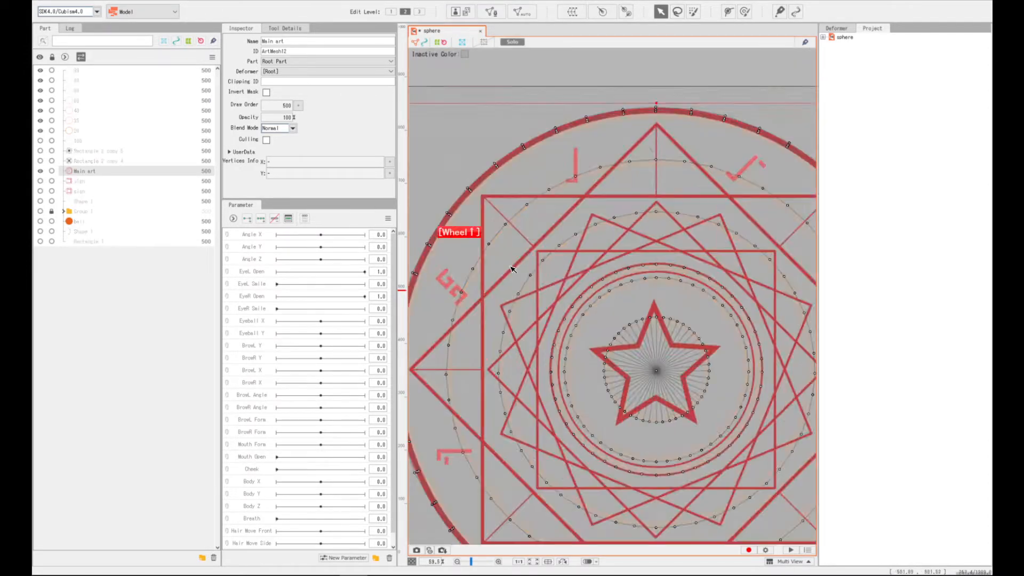
pyautogui.moveTo(473, 230); pyautogui.dragTo(576, 307)
pyautogui.scroll(2, 551, 281)
pyautogui.scroll(-6, 545, 284)
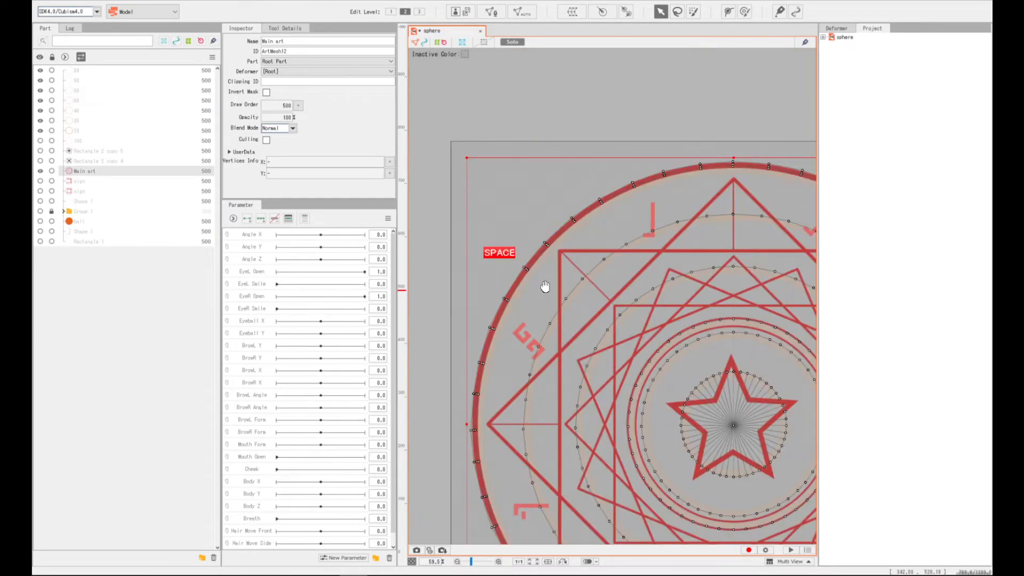
pyautogui.press('s')
pyautogui.scroll(-3, 477, 269)
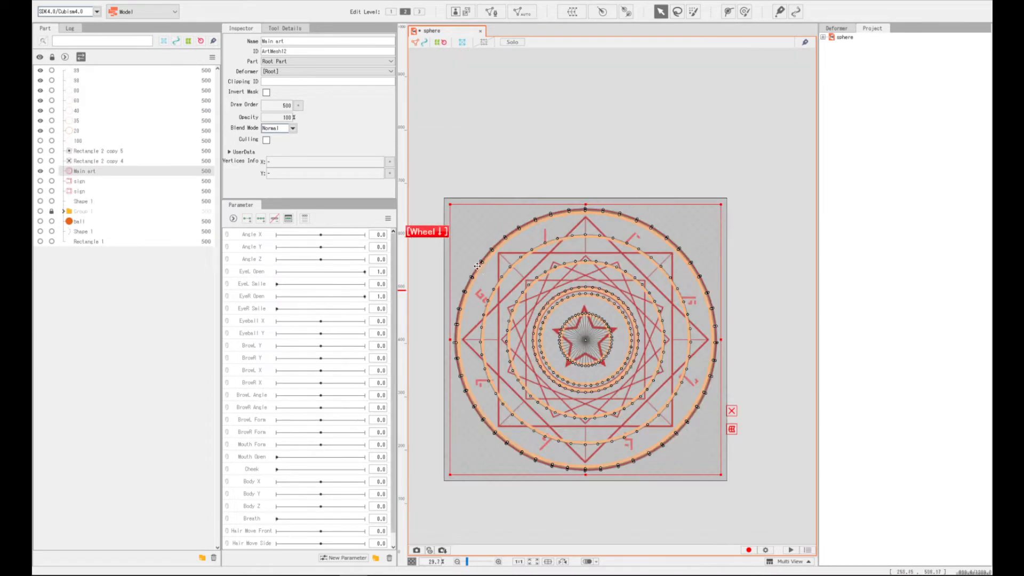
pyautogui.scroll(1, 477, 269)
# Select the Main art together with the outermost ring guide to examine how their vertices and spokes line up towards the centre
pyautogui.click(96, 132)
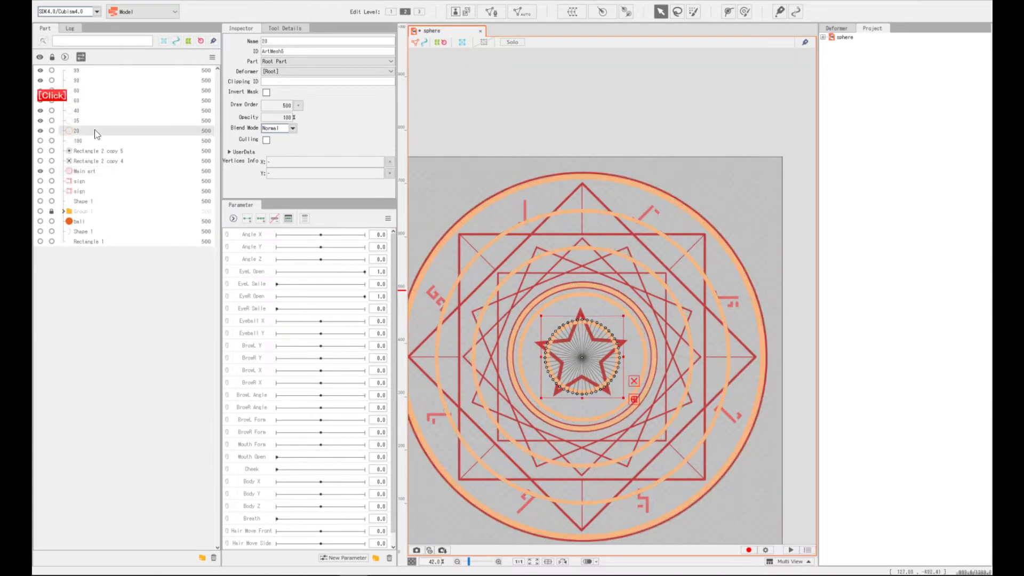
pyautogui.click(91, 172)
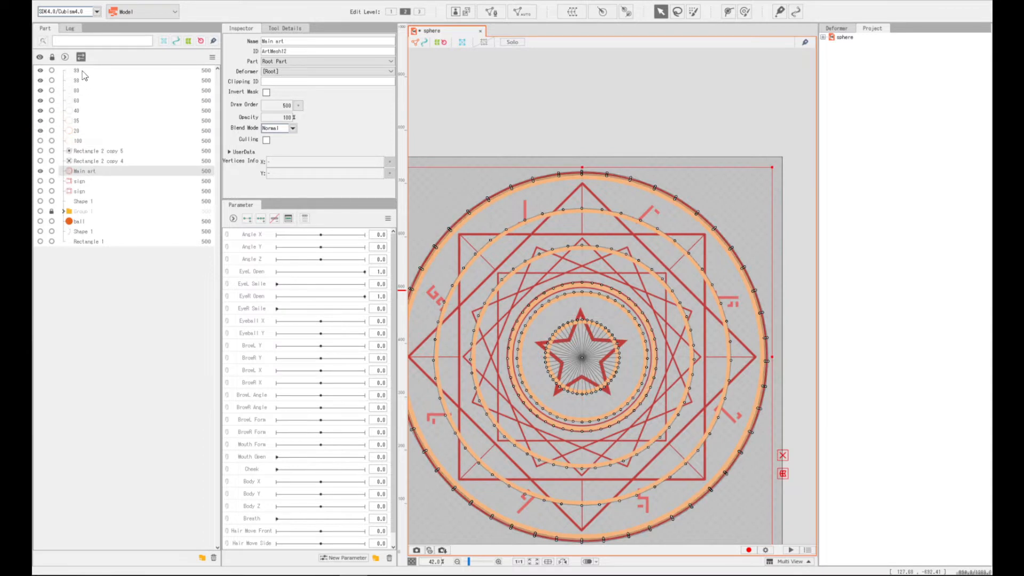
pyautogui.click(92, 162)
pyautogui.click(100, 171)
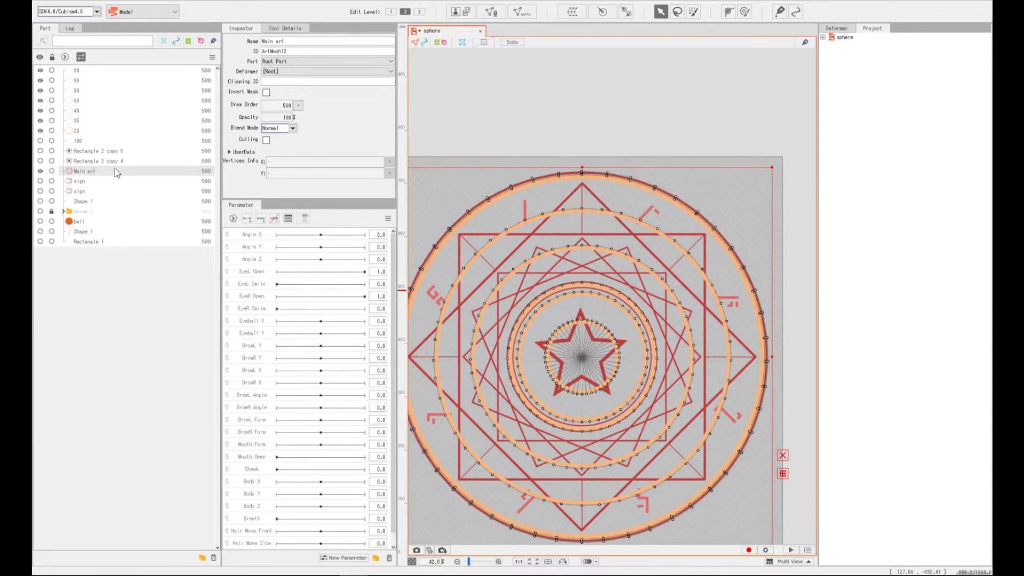
pyautogui.keyDown('ctrl'); pyautogui.click(94, 71); pyautogui.keyUp('ctrl')
pyautogui.scroll(-2, 580, 290)
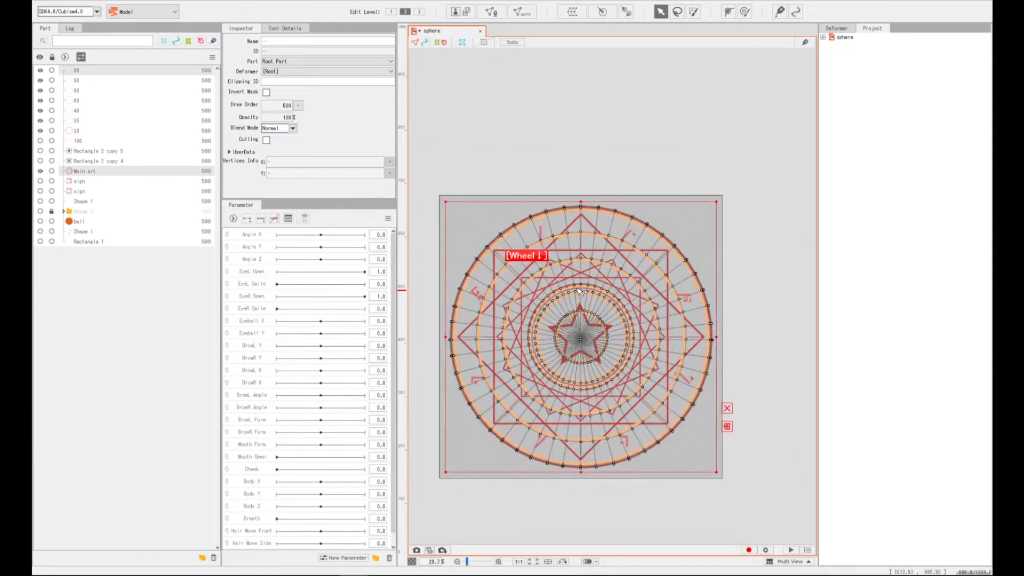
pyautogui.scroll(2, 572, 293)
pyautogui.scroll(-2, 571, 293)
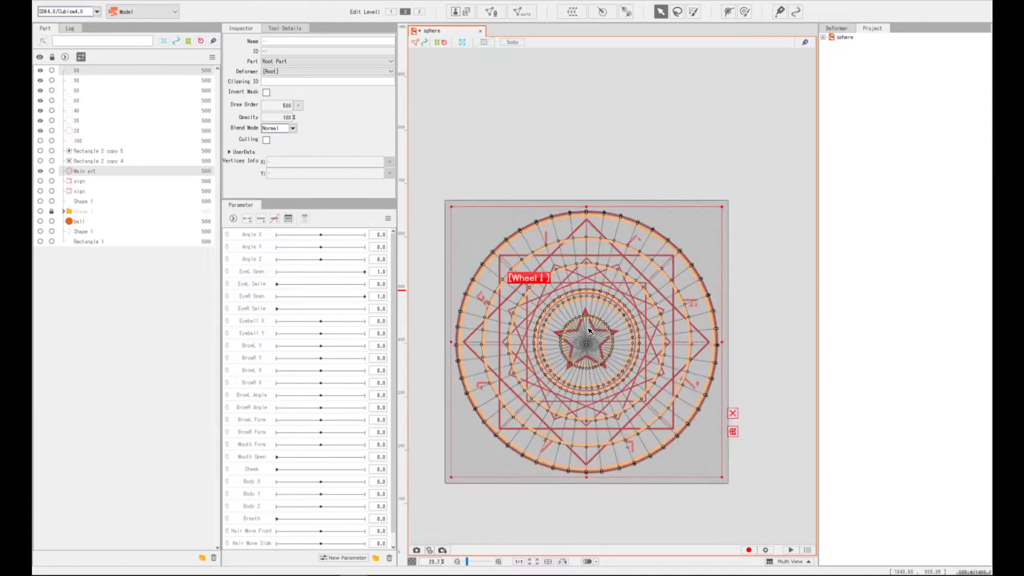
pyautogui.scroll(10, 591, 343)
pyautogui.scroll(-4, 593, 347)
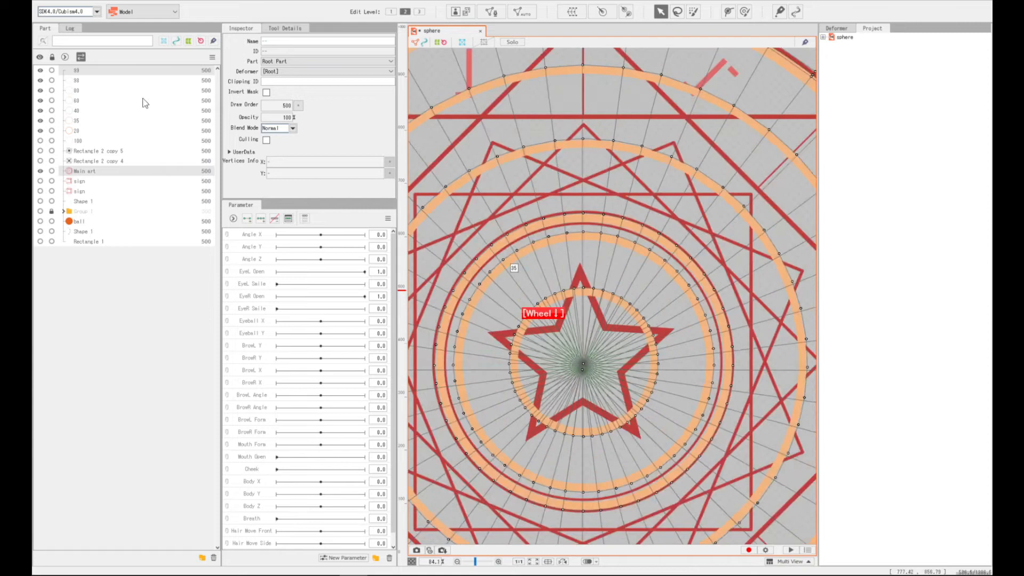
# Compare the outermost ring guide and the Main art by toggling Solo on each, and select both together
pyautogui.click(85, 70)
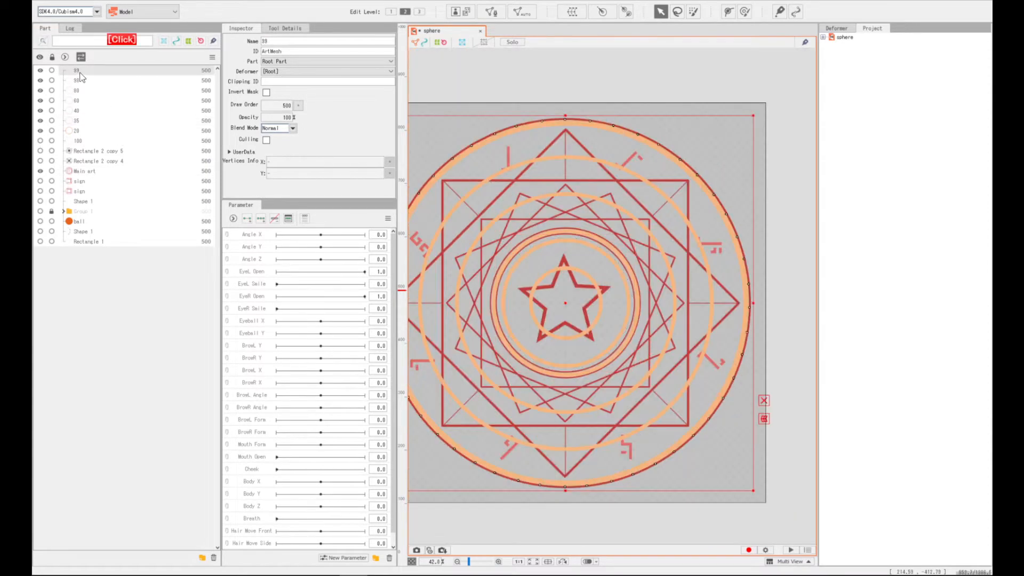
pyautogui.press('s')
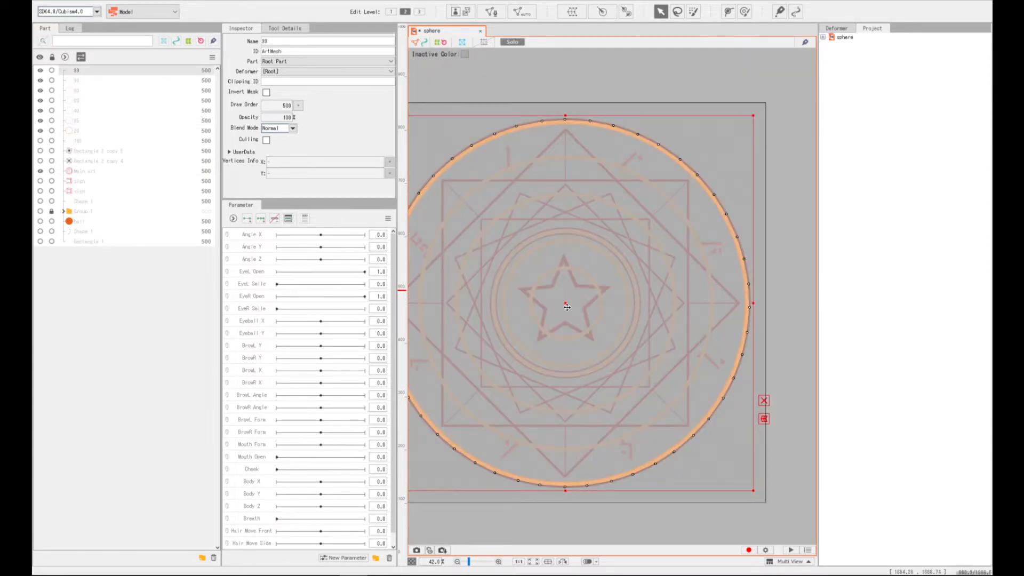
pyautogui.press('s')
pyautogui.press('s')
pyautogui.press('s')
pyautogui.click(97, 172)
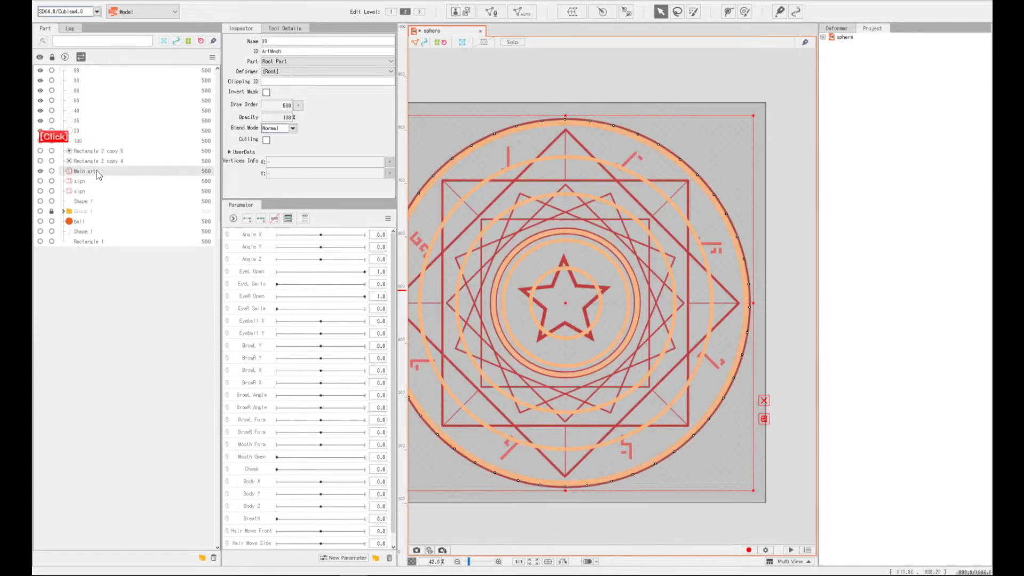
pyautogui.press('s')
pyautogui.press('s')
pyautogui.click(88, 72)
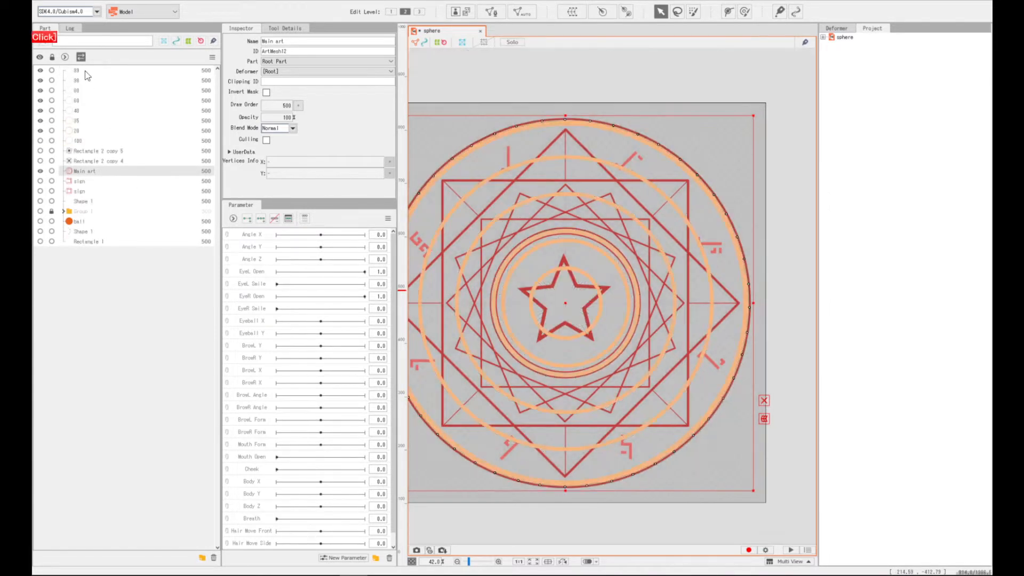
pyautogui.press('s')
pyautogui.press('s')
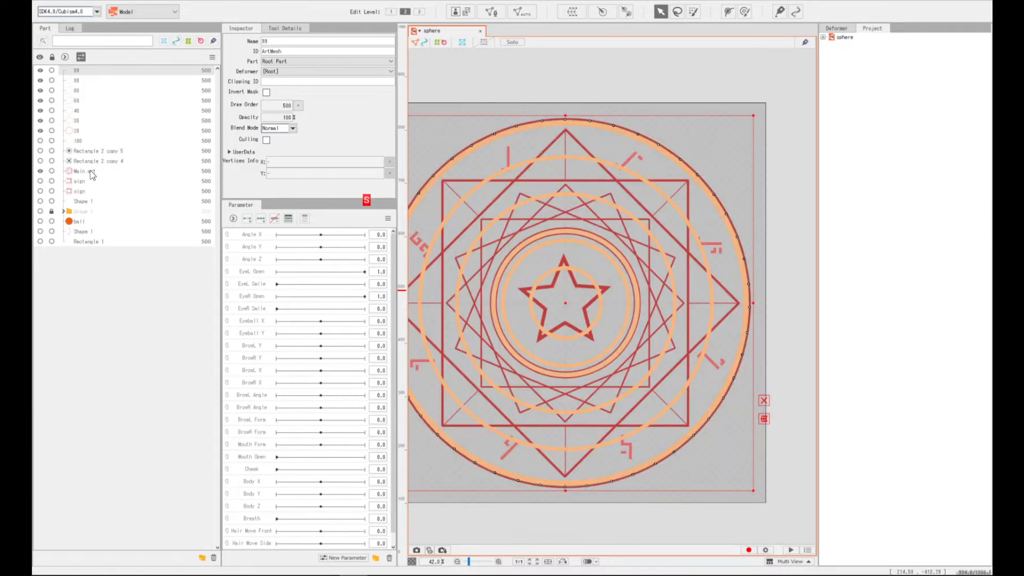
pyautogui.keyDown('ctrl'); pyautogui.click(98, 171); pyautogui.keyUp('ctrl')
pyautogui.scroll(2, 568, 255)
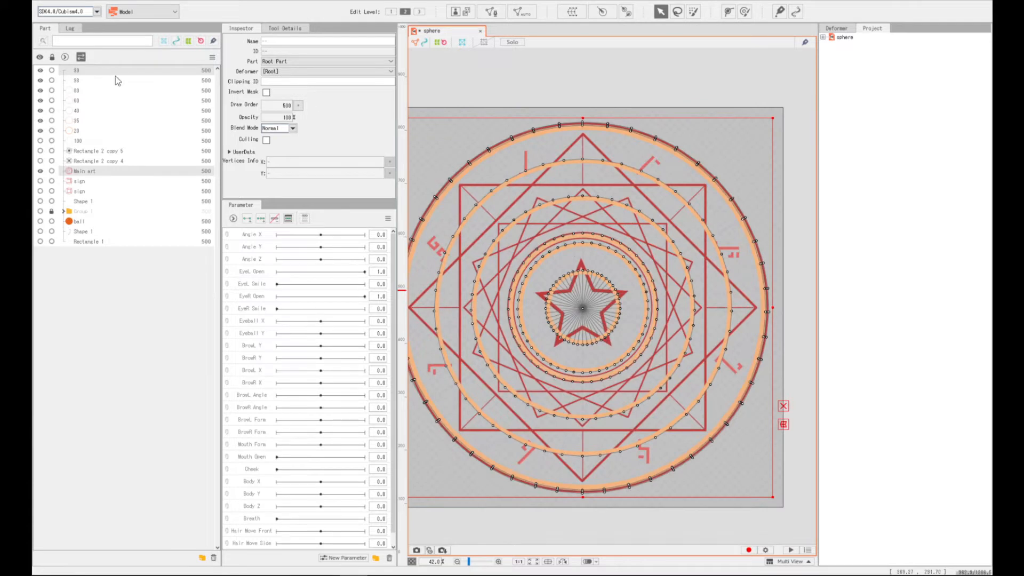
# Open the 99 ring guide and the Main art together for mesh editing and select all their vertices
pyautogui.hotkey('ctrl', 'm')
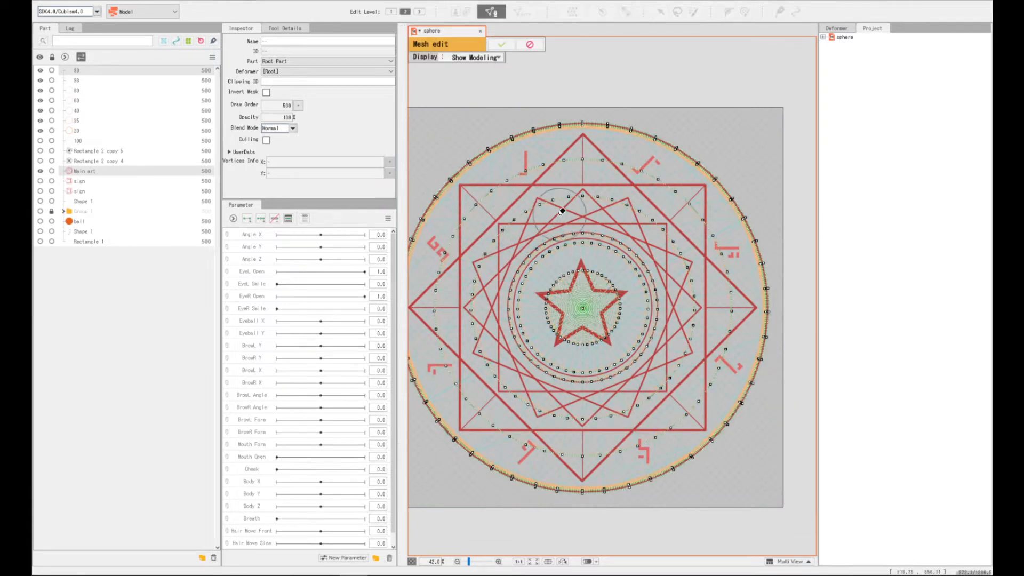
pyautogui.click(498, 15)
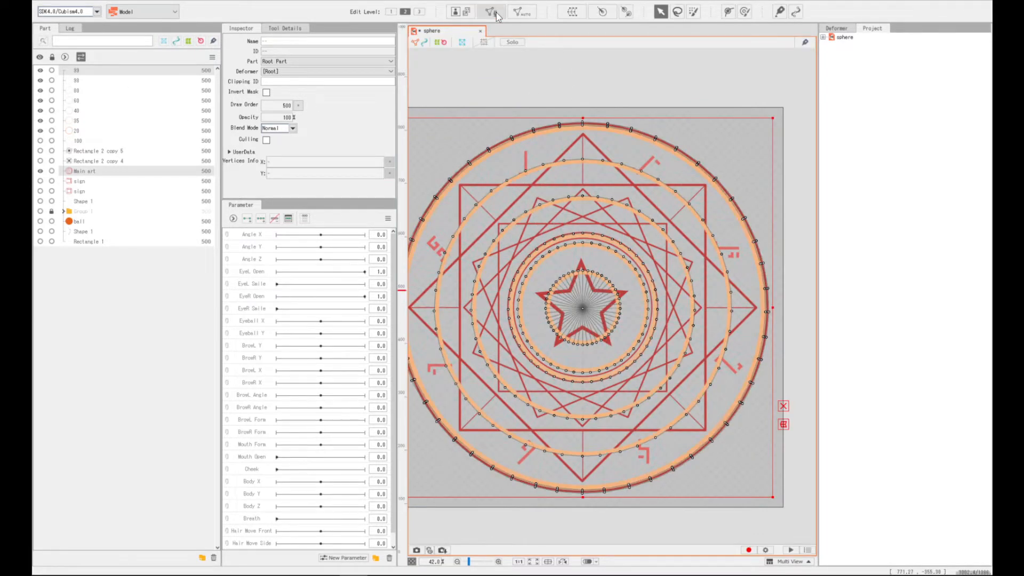
pyautogui.click(498, 15)
pyautogui.scroll(-3, 583, 199)
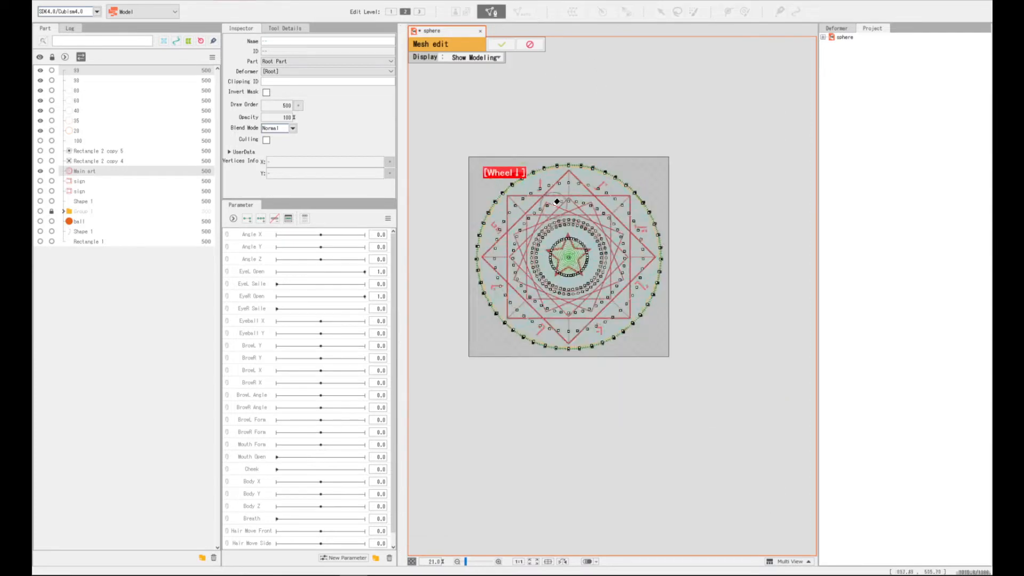
pyautogui.moveTo(547, 194); pyautogui.dragTo(564, 194)
pyautogui.scroll(1, 564, 194)
pyautogui.scroll(1, 592, 214)
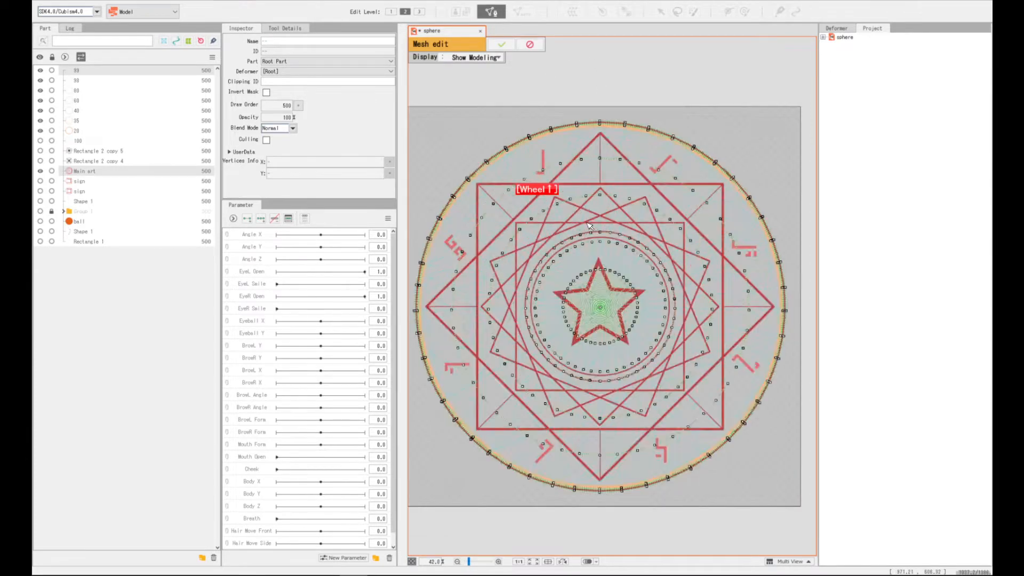
pyautogui.scroll(-1, 589, 225)
pyautogui.hotkey('ctrl', 'a')
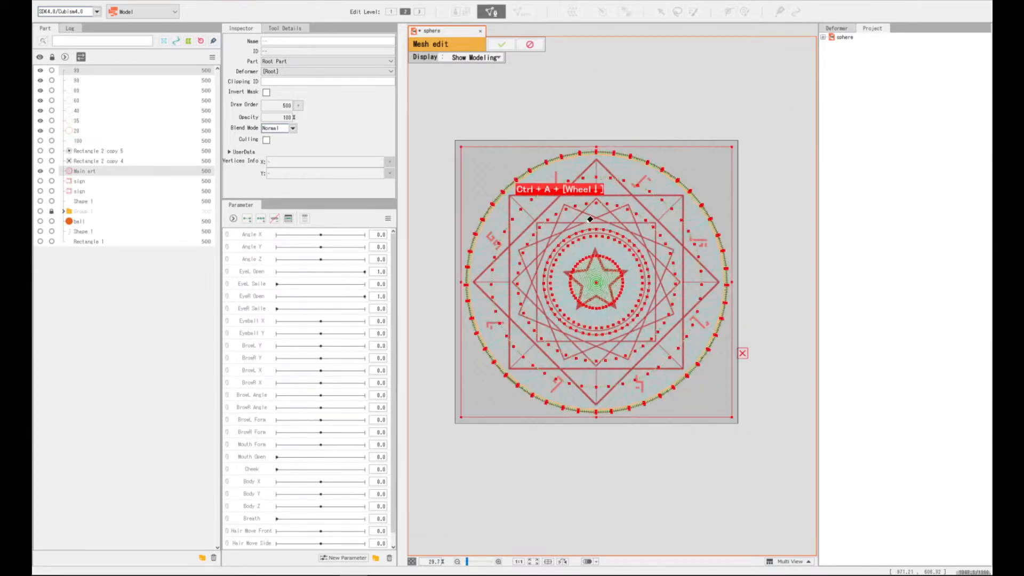
# Bind the selected vertices of the 99 ring guide and the Main art with glue and apply the mesh edit
pyautogui.click(271, 29)
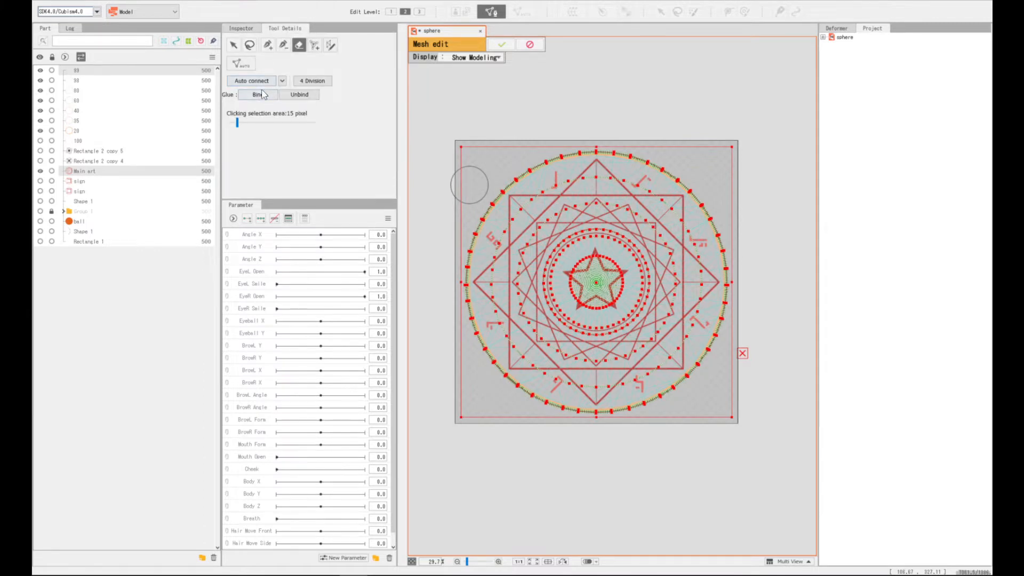
pyautogui.scroll(1, 532, 145)
pyautogui.scroll(3, 537, 155)
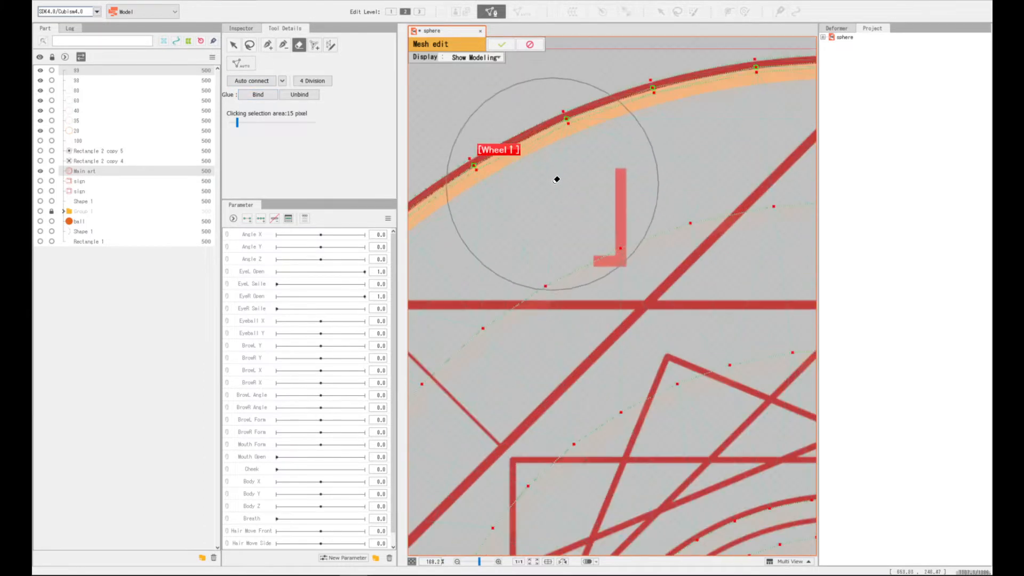
pyautogui.scroll(-3, 555, 179)
pyautogui.scroll(3, 569, 167)
pyautogui.scroll(-3, 571, 163)
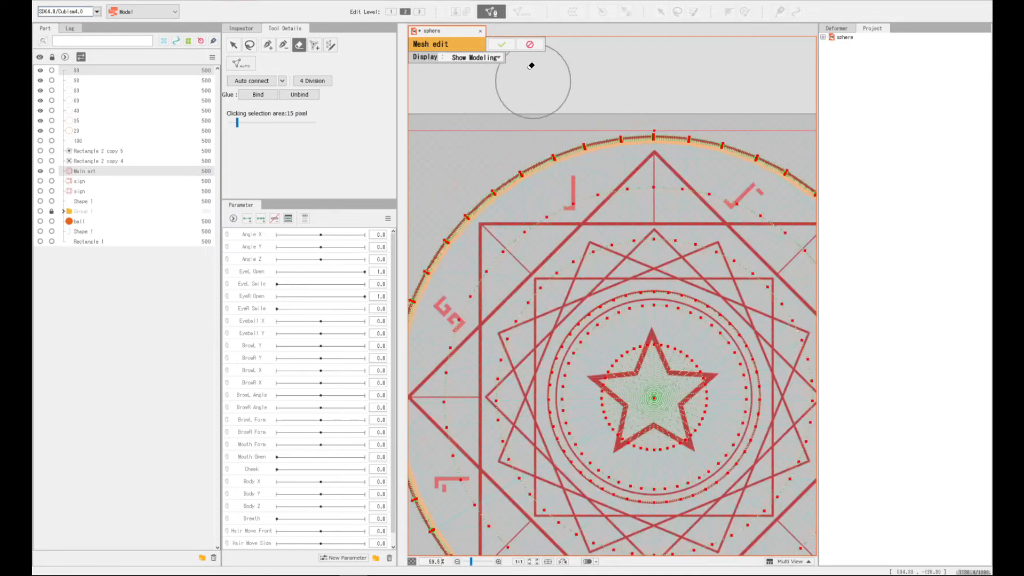
pyautogui.click(502, 44)
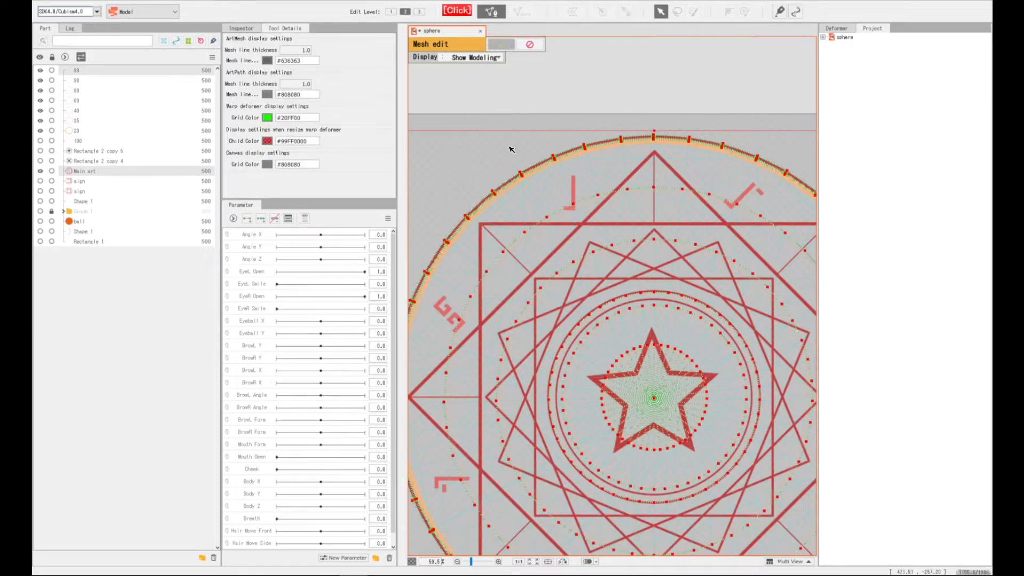
# Glue the 90 and 80 ring guides to the Main art, binding all vertices of each pair in its own mesh edit
pyautogui.keyDown('ctrl'); pyautogui.click(79, 70); pyautogui.keyUp('ctrl')
pyautogui.keyDown('ctrl'); pyautogui.click(81, 80); pyautogui.keyUp('ctrl')
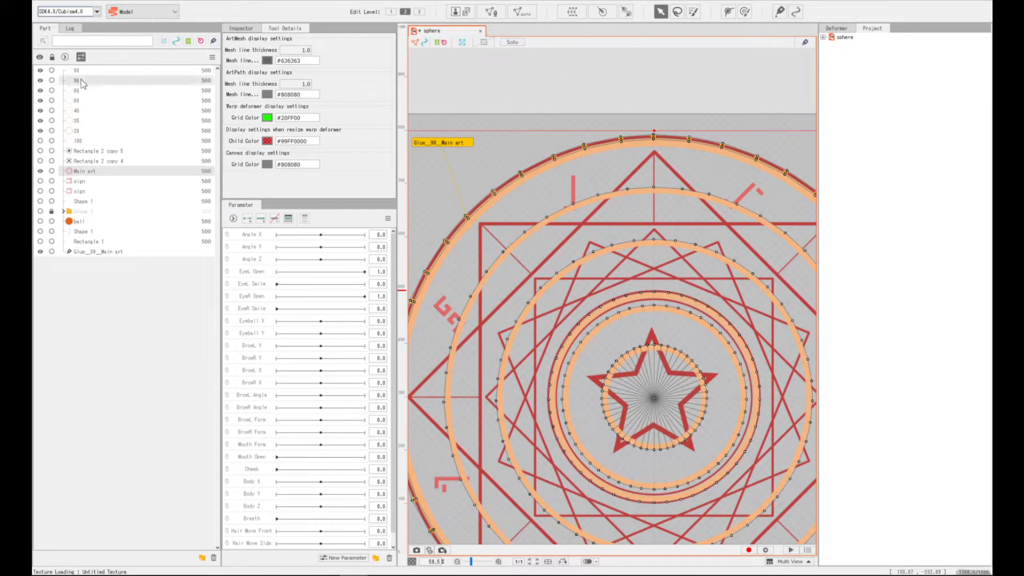
pyautogui.hotkey('ctrl', 'e')
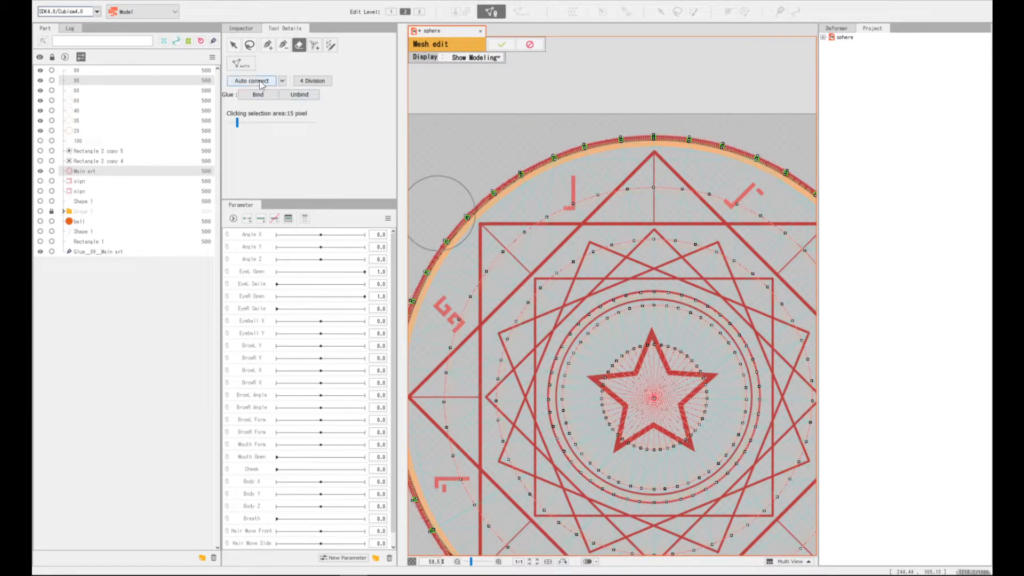
pyautogui.click(264, 99)
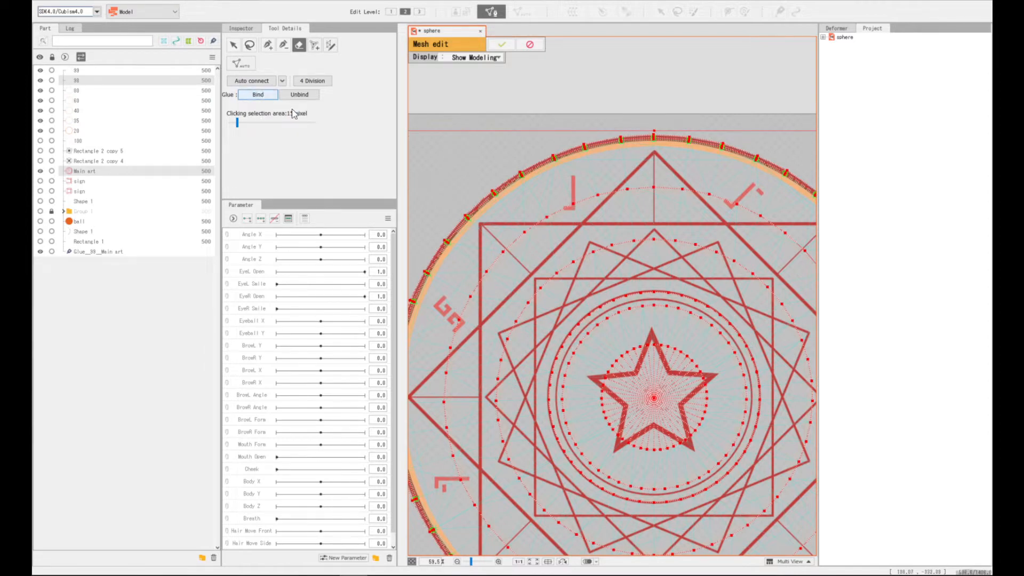
pyautogui.click(501, 45)
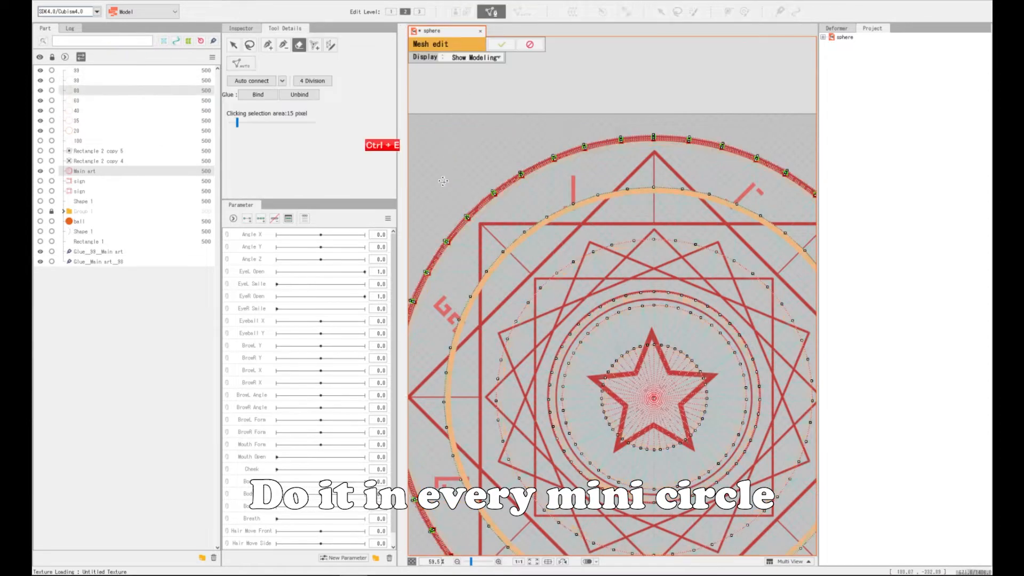
pyautogui.click(501, 44)
# Pair the 60 ring guide with the Main art, bind all their vertices with glue and apply the mesh edit
pyautogui.keyDown('ctrl'); pyautogui.click(99, 91); pyautogui.keyUp('ctrl')
pyautogui.keyDown('ctrl'); pyautogui.click(99, 101); pyautogui.keyUp('ctrl')
pyautogui.click(491, 12)
pyautogui.click(233, 45)
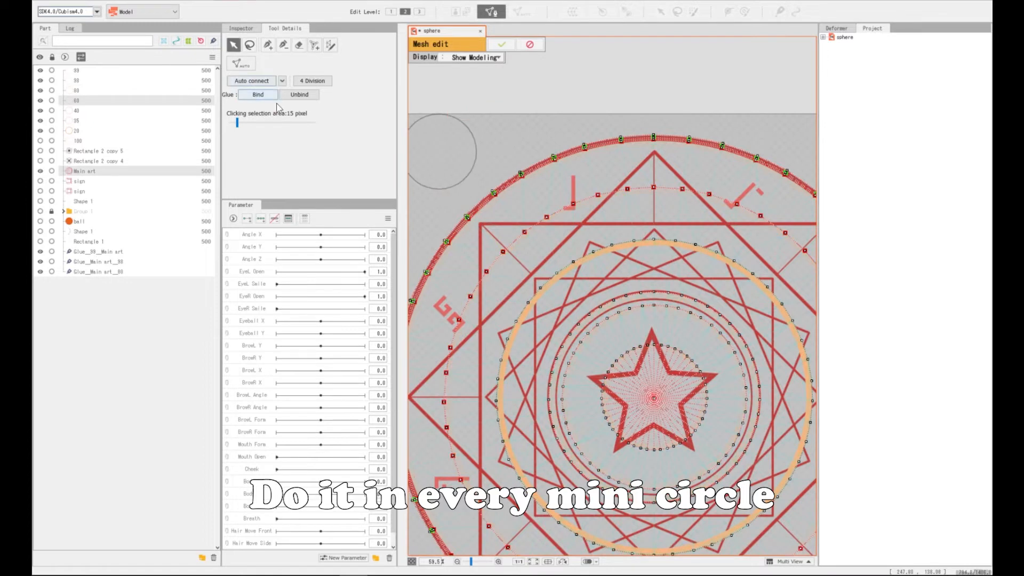
pyautogui.hotkey('ctrl', 'a')
pyautogui.click(261, 96)
pyautogui.click(502, 44)
# Bind all vertices of the 40 ring guide to the Main art with glue in a mesh edit and apply it
pyautogui.keyDown('ctrl'); pyautogui.click(106, 101); pyautogui.keyUp('ctrl')
pyautogui.keyDown('ctrl'); pyautogui.click(107, 111); pyautogui.keyUp('ctrl')
pyautogui.click(491, 12)
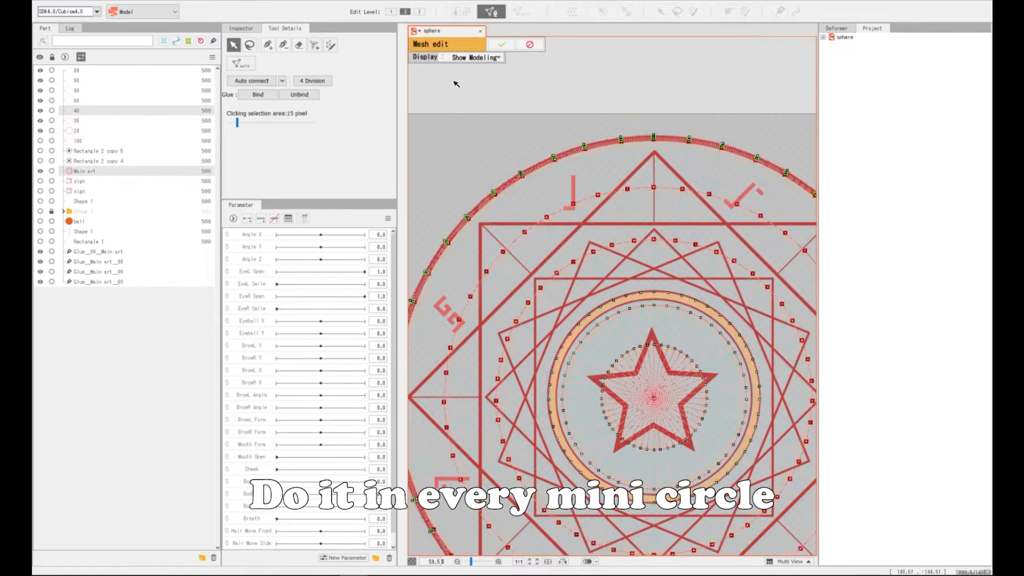
pyautogui.hotkey('ctrl', 'a')
pyautogui.click(502, 45)
# Glue the 35 ring guide to the Main art by binding all vertices in a mesh edit, and apply it
pyautogui.keyDown('ctrl'); pyautogui.click(89, 111); pyautogui.keyUp('ctrl')
pyautogui.keyDown('ctrl'); pyautogui.click(88, 121); pyautogui.keyUp('ctrl')
pyautogui.click(491, 12)
pyautogui.hotkey('ctrl', 'a')
pyautogui.click(266, 96)
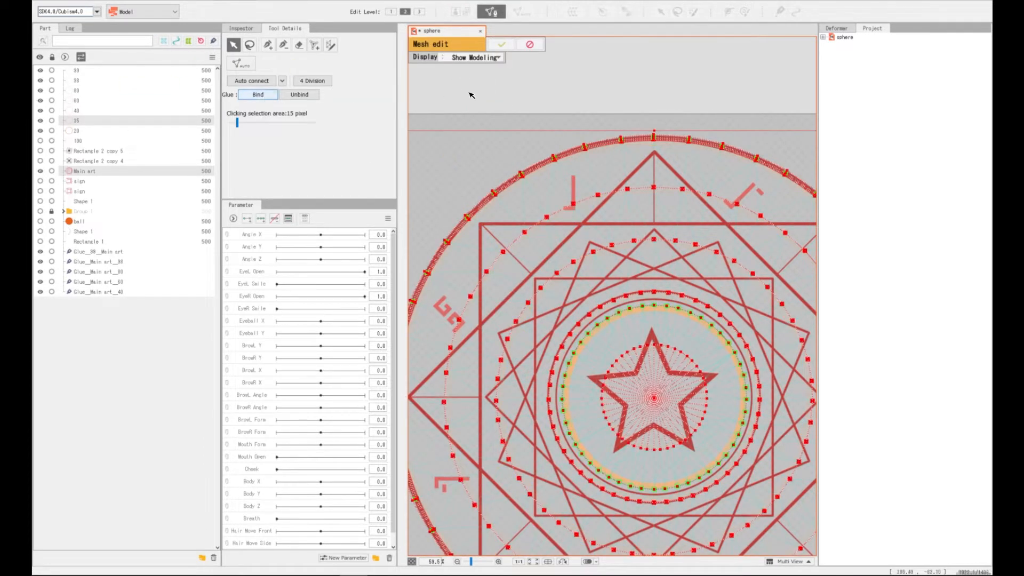
pyautogui.click(501, 45)
# Glue the innermost 20 ring guide around the star to the Main art and apply the mesh edit
pyautogui.keyDown('ctrl'); pyautogui.click(87, 121); pyautogui.keyUp('ctrl')
pyautogui.keyDown('ctrl'); pyautogui.click(88, 130); pyautogui.keyUp('ctrl')
pyautogui.click(492, 12)
pyautogui.hotkey('ctrl', 'a')
pyautogui.click(266, 96)
pyautogui.click(502, 45)
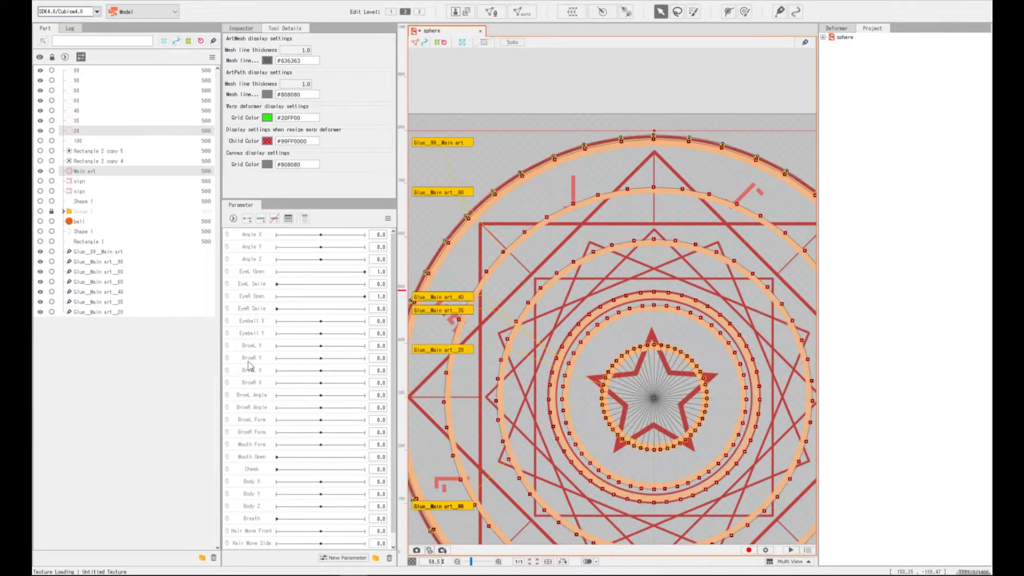
# Examine each glue from the 99 ring to the 20 ring, including the 20 ring guide's own binding to the Main art
pyautogui.click(113, 254)
pyautogui.scroll(-2, 477, 292)
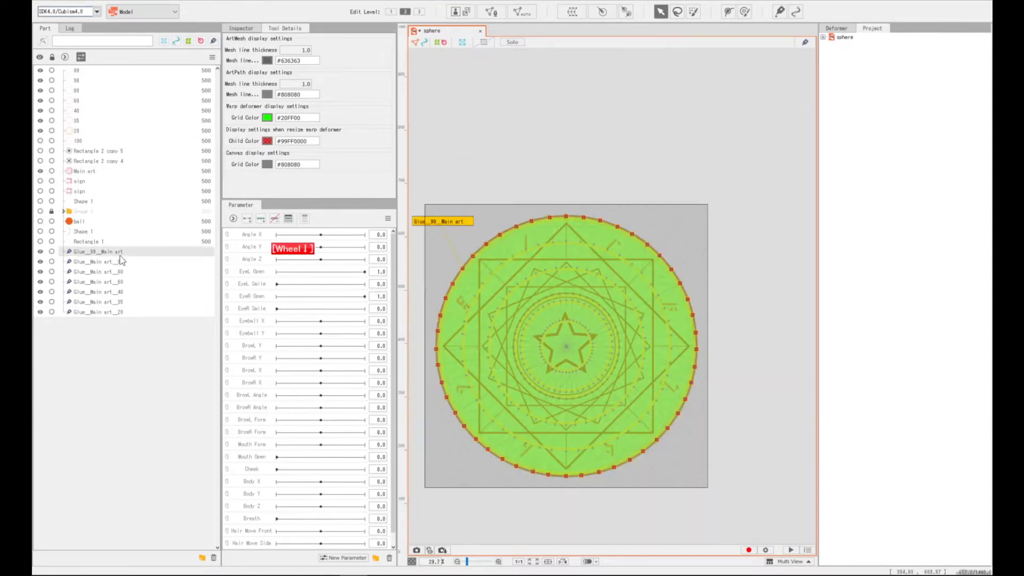
pyautogui.click(122, 262)
pyautogui.click(123, 271)
pyautogui.click(123, 281)
pyautogui.click(124, 292)
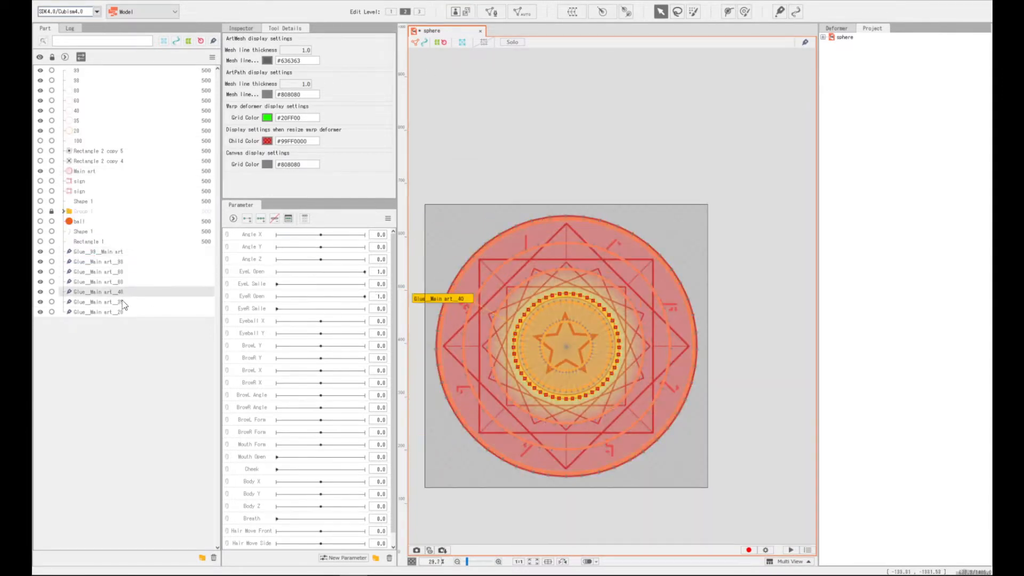
pyautogui.click(123, 301)
pyautogui.click(122, 312)
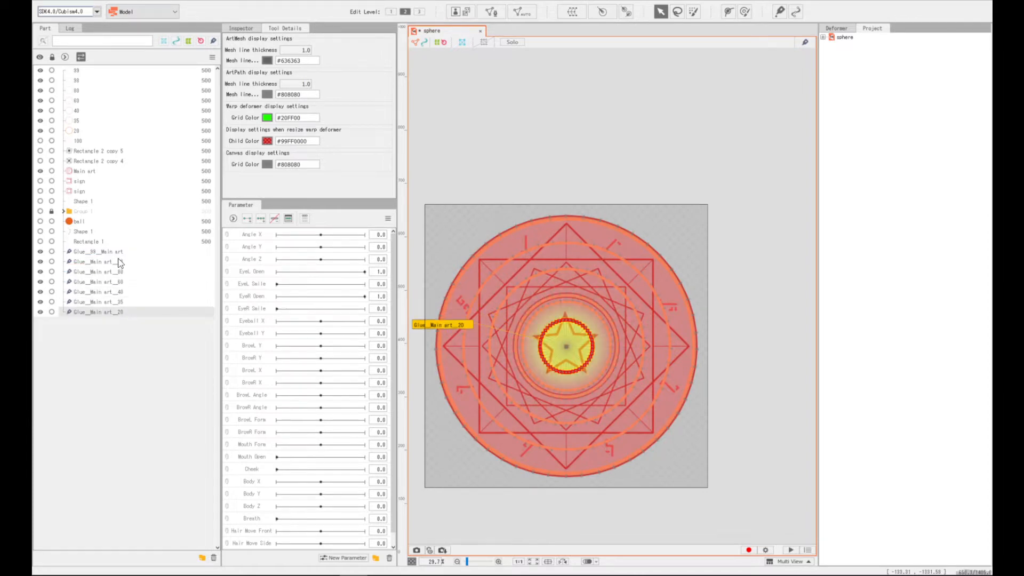
pyautogui.keyDown('shift'); pyautogui.click(117, 253); pyautogui.keyUp('shift')
pyautogui.click(116, 253)
pyautogui.click(85, 131)
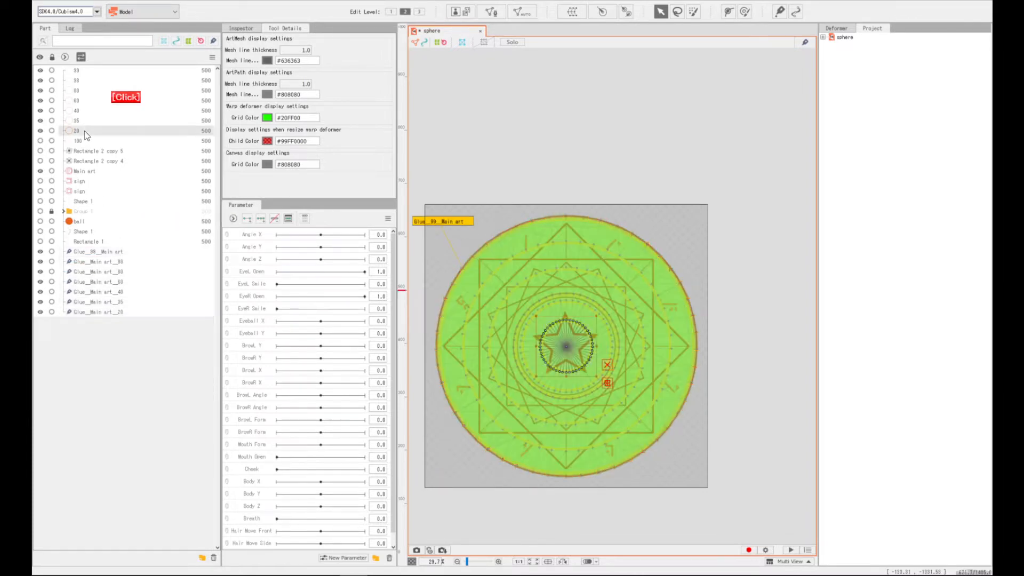
pyautogui.scroll(-2, 574, 300)
pyautogui.moveTo(574, 299); pyautogui.dragTo(598, 266)
pyautogui.scroll(2, 599, 266)
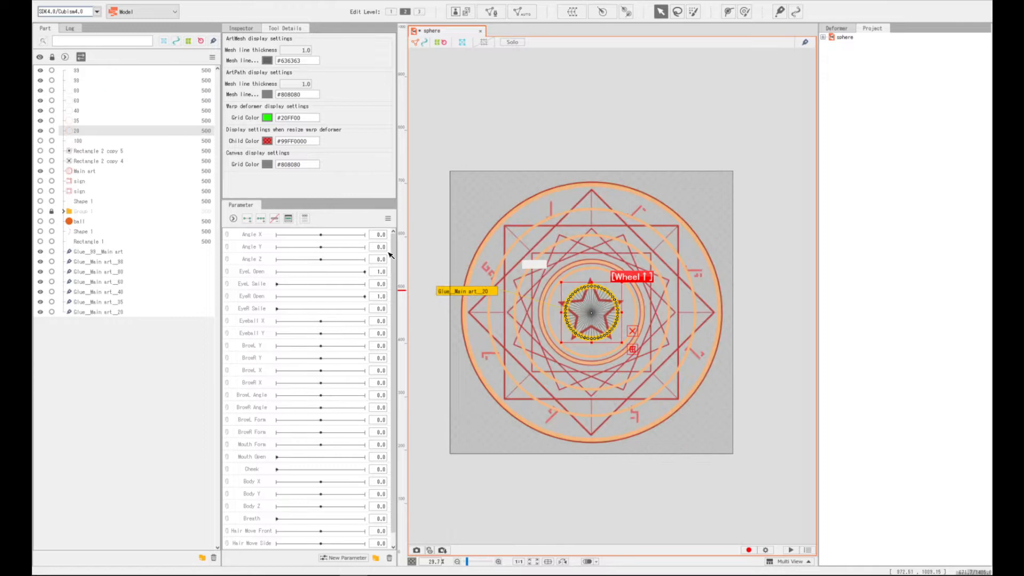
# Turn off the glue effect and add two keys for the Main art on the EyeL Open parameter
pyautogui.click(85, 172)
pyautogui.click(256, 271)
pyautogui.scroll(-2, 549, 320)
pyautogui.moveTo(549, 320); pyautogui.dragTo(567, 303)
pyautogui.scroll(1, 566, 303)
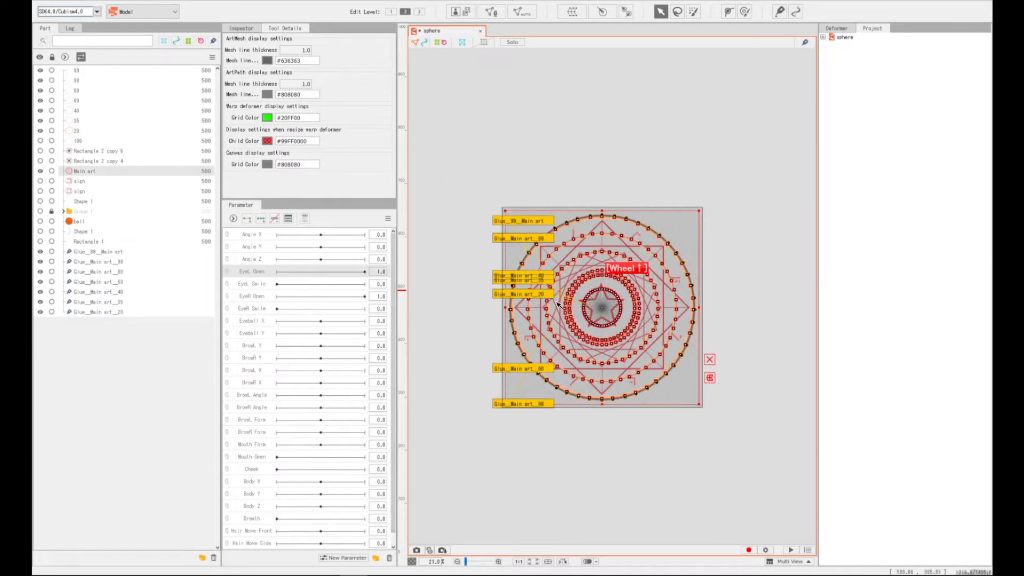
pyautogui.click(806, 42)
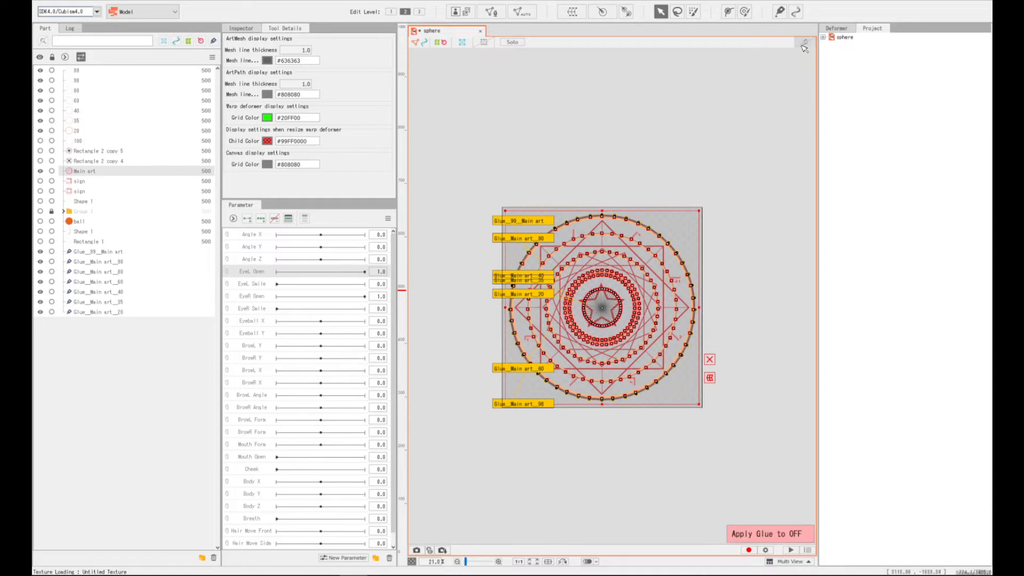
pyautogui.click(247, 218)
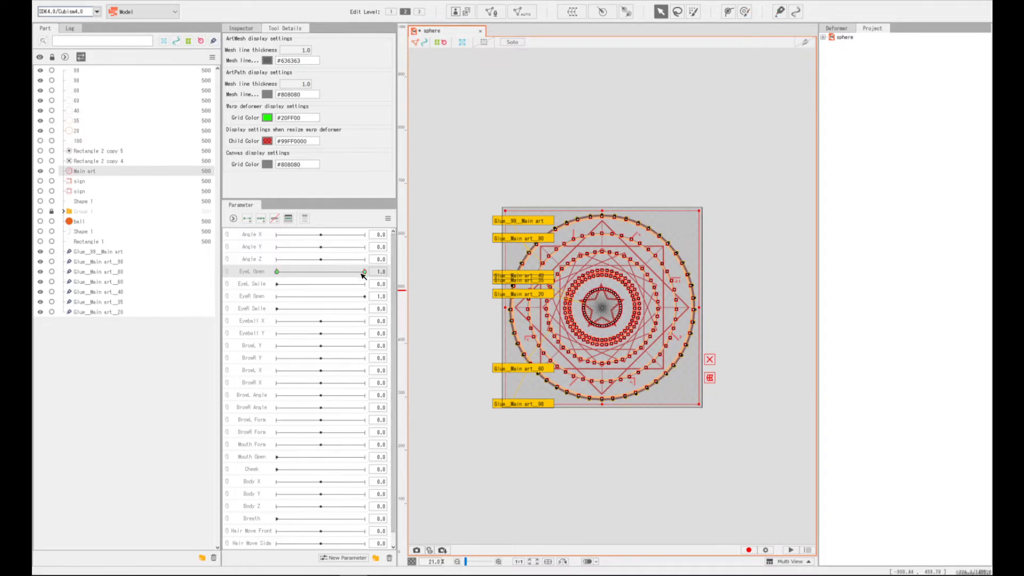
# Set EyeL Open to 0.0 and move the Main art off the canvas, to the left of the ring guides
pyautogui.moveTo(350, 271); pyautogui.dragTo(302, 272)
pyautogui.moveTo(604, 308); pyautogui.dragTo(412, 300)
pyautogui.scroll(-2, 549, 316)
pyautogui.moveTo(548, 315); pyautogui.dragTo(575, 309)
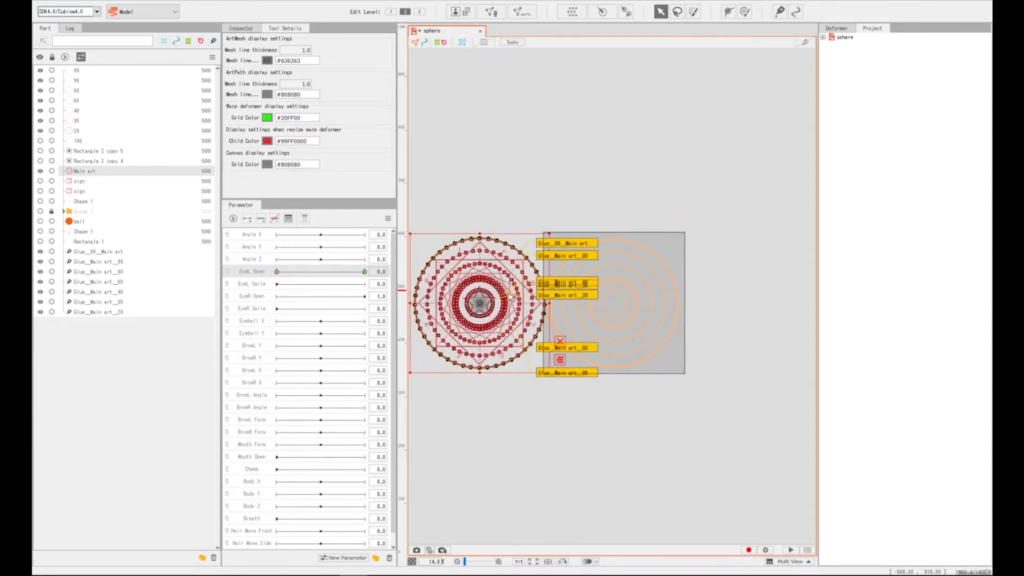
pyautogui.scroll(4, 494, 297)
pyautogui.moveTo(464, 307); pyautogui.dragTo(459, 307)
pyautogui.scroll(-2, 496, 319)
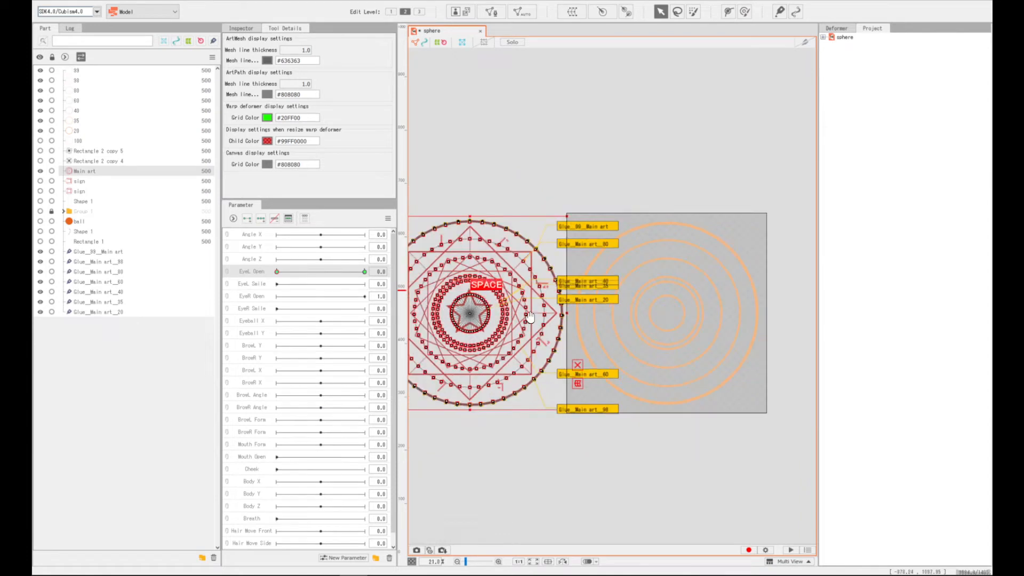
# Turn the glue effect back on, inspect the glues of the 90, 80 and 60 rings, and select the 99 ring's glue
pyautogui.click(805, 42)
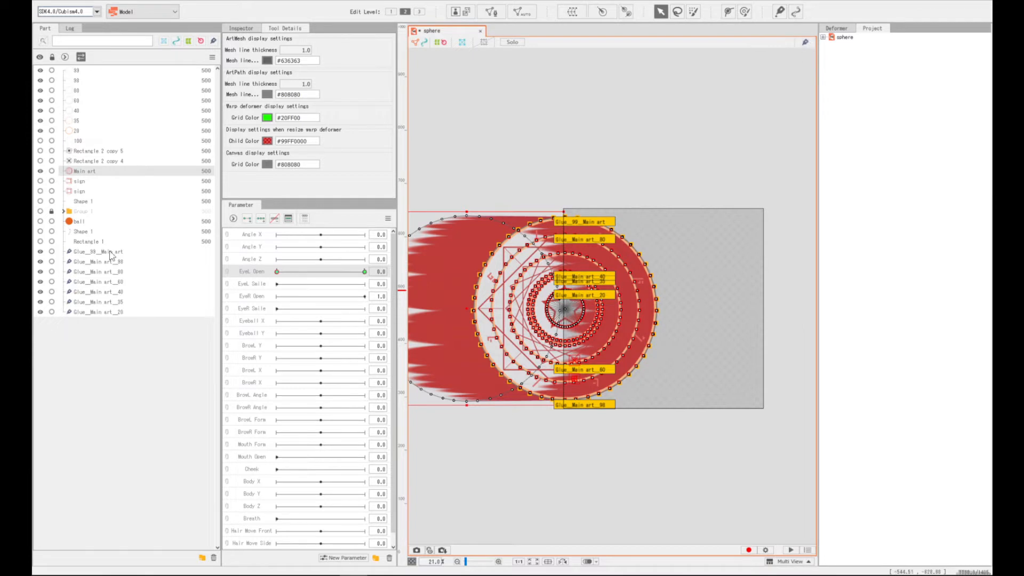
pyautogui.click(106, 252)
pyautogui.click(106, 261)
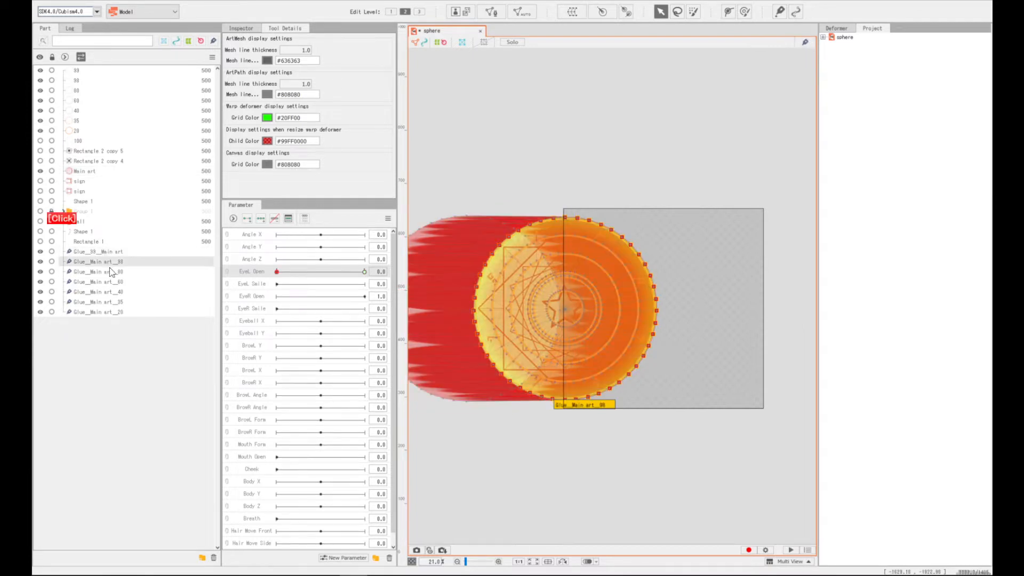
pyautogui.click(113, 272)
pyautogui.click(118, 281)
pyautogui.click(115, 253)
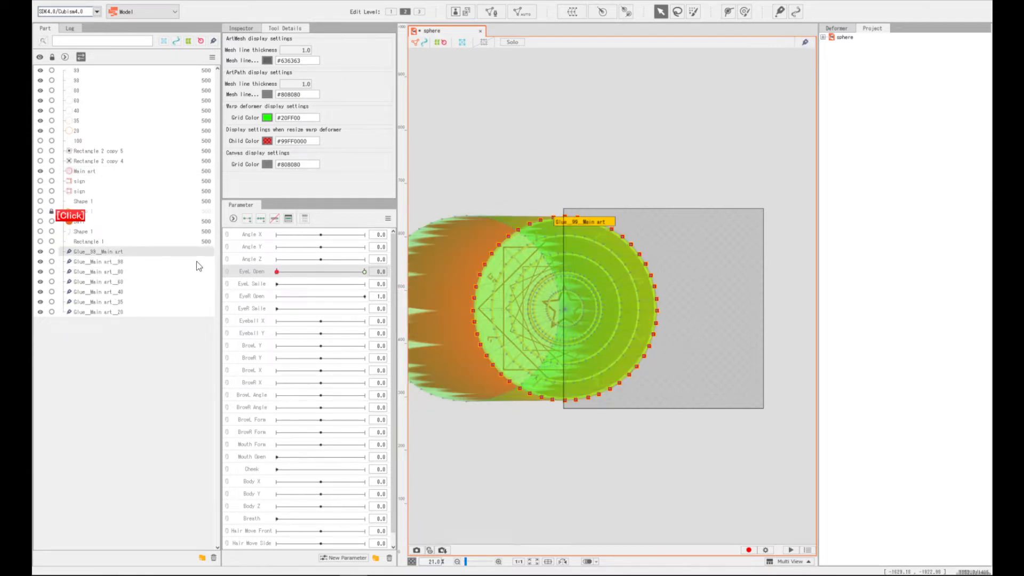
# Activate the Glue tool and enlarge its brush to a size of 2000
pyautogui.click(778, 13)
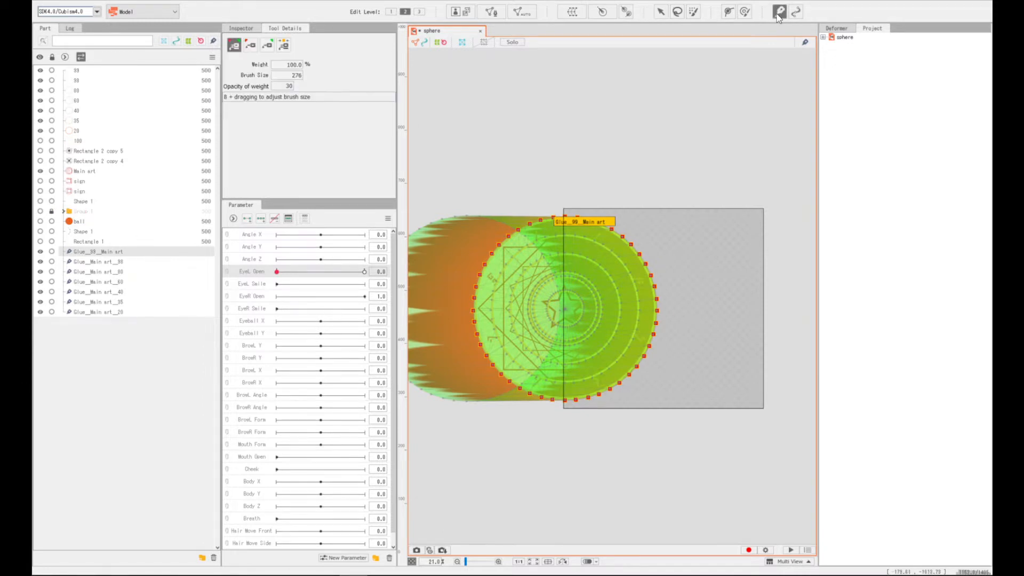
pyautogui.press('b')
pyautogui.moveTo(660, 268)
pyautogui.mouseDown()
pyautogui.moveTo(629, 222)
pyautogui.moveTo(610, 288)
pyautogui.moveTo(608, 280)
pyautogui.mouseUp()
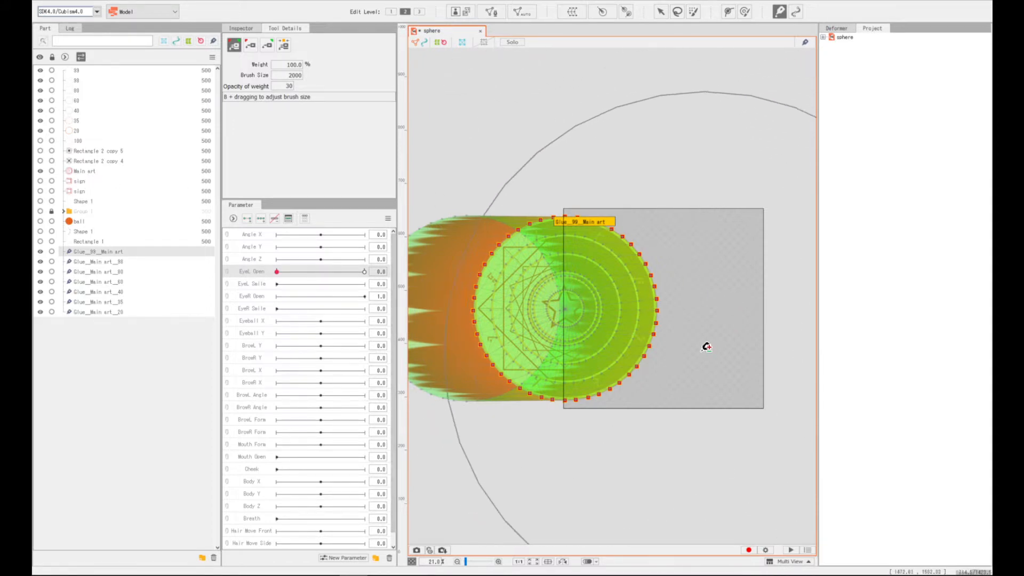
pyautogui.scroll(-2, 473, 251)
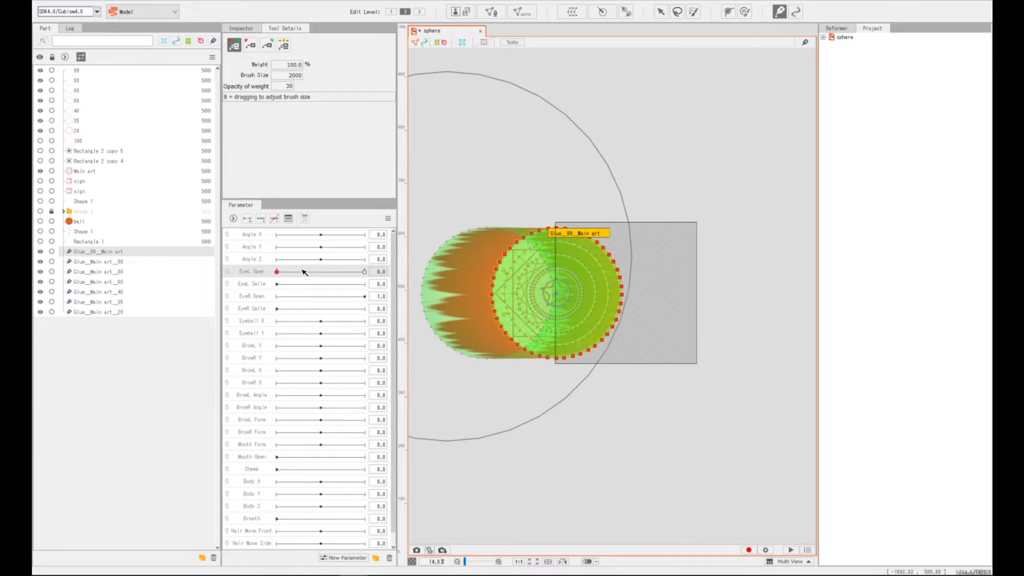
pyautogui.moveTo(287, 272)
pyautogui.mouseDown()
pyautogui.moveTo(343, 271)
pyautogui.moveTo(278, 273)
pyautogui.mouseUp()
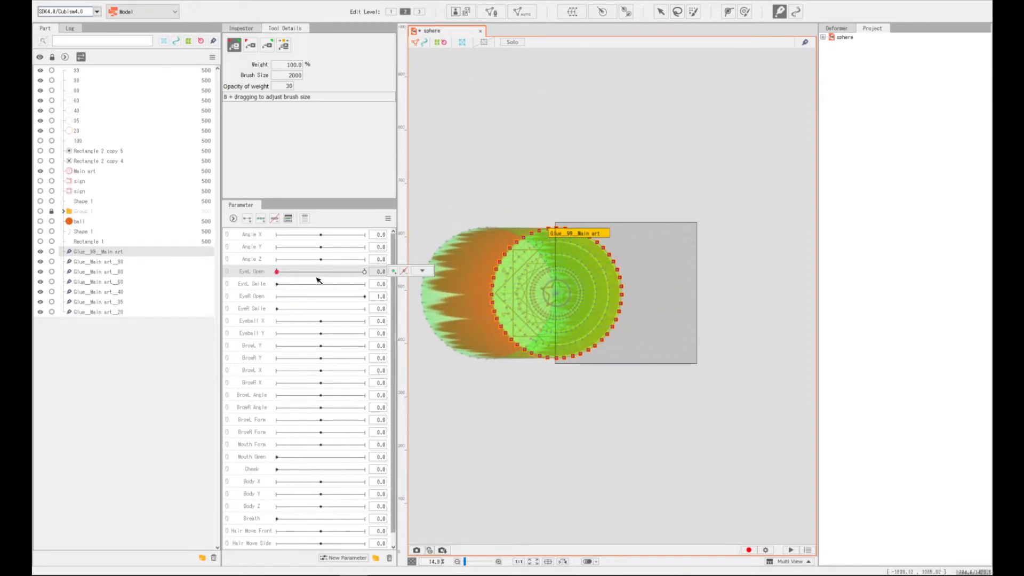
pyautogui.click(422, 271)
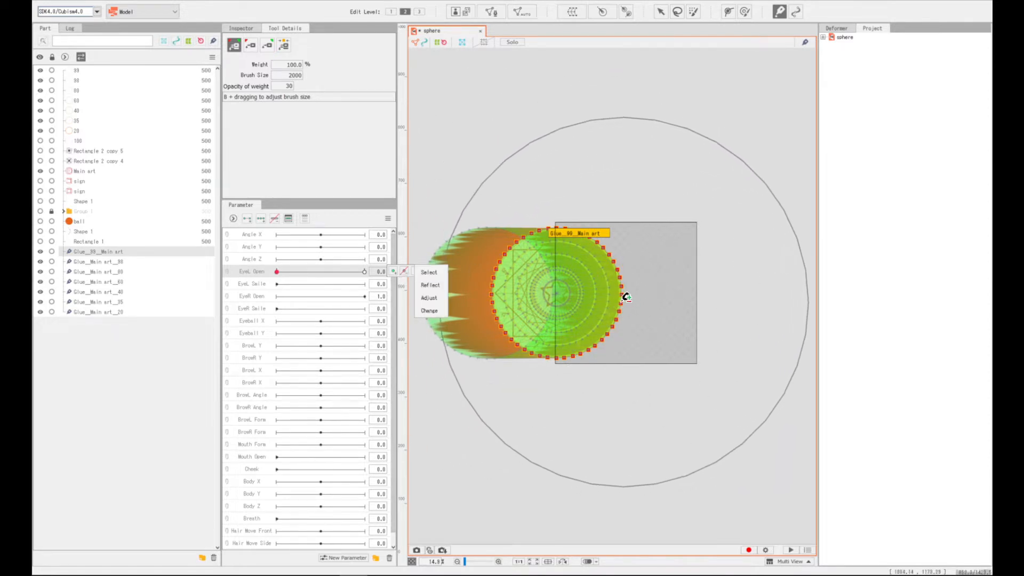
# Paint the glue weights of the 99 and 90 rings so the Main art's vertices stick fully to these ring guides
pyautogui.moveTo(624, 297)
pyautogui.mouseDown()
pyautogui.moveTo(677, 332)
pyautogui.moveTo(606, 238)
pyautogui.moveTo(683, 342)
pyautogui.mouseUp()
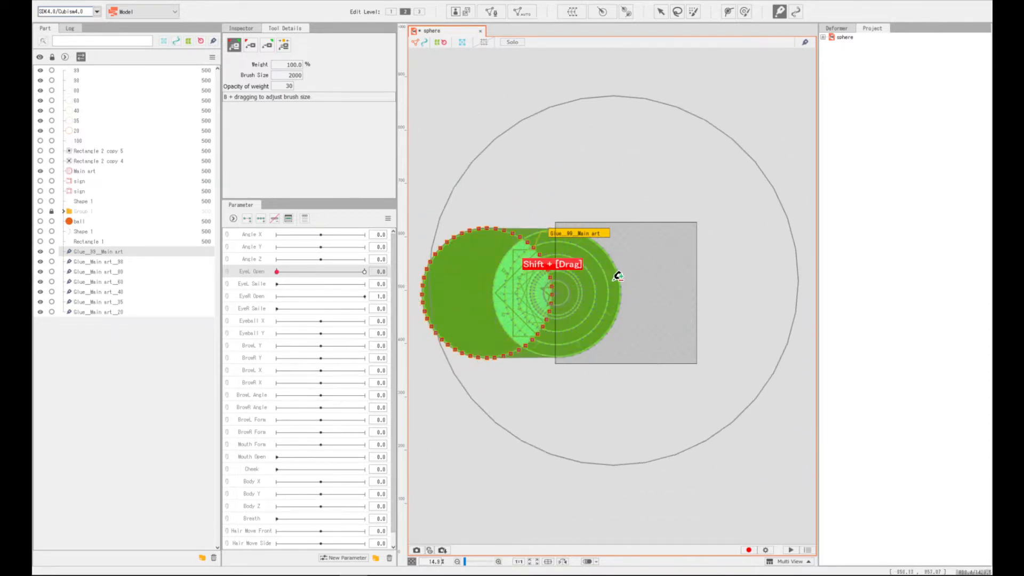
pyautogui.moveTo(590, 283)
pyautogui.mouseDown()
pyautogui.moveTo(665, 234)
pyautogui.moveTo(509, 342)
pyautogui.moveTo(683, 258)
pyautogui.moveTo(629, 344)
pyautogui.moveTo(636, 246)
pyautogui.moveTo(605, 334)
pyautogui.moveTo(608, 294)
pyautogui.mouseUp()
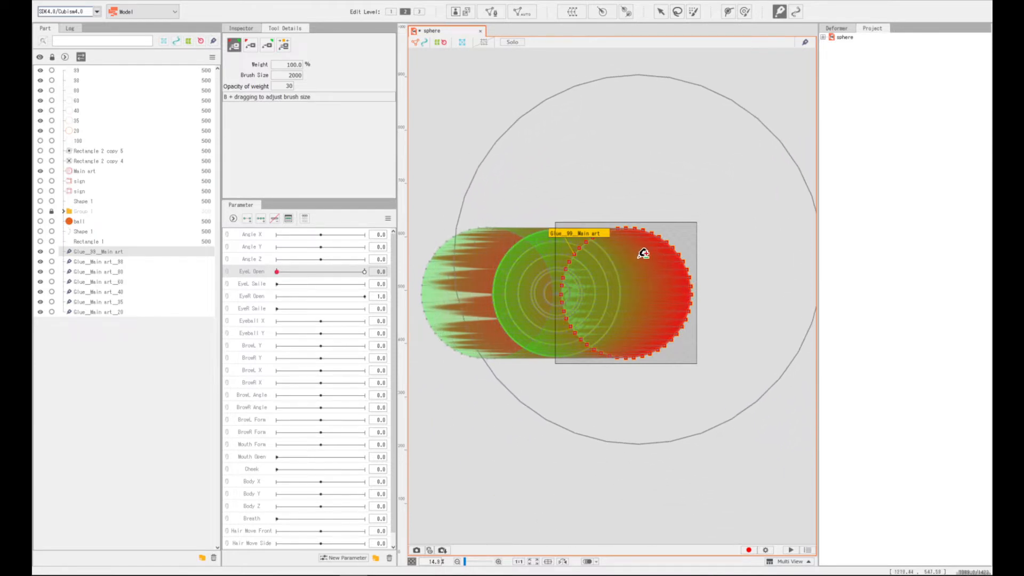
pyautogui.click(100, 254)
pyautogui.click(104, 263)
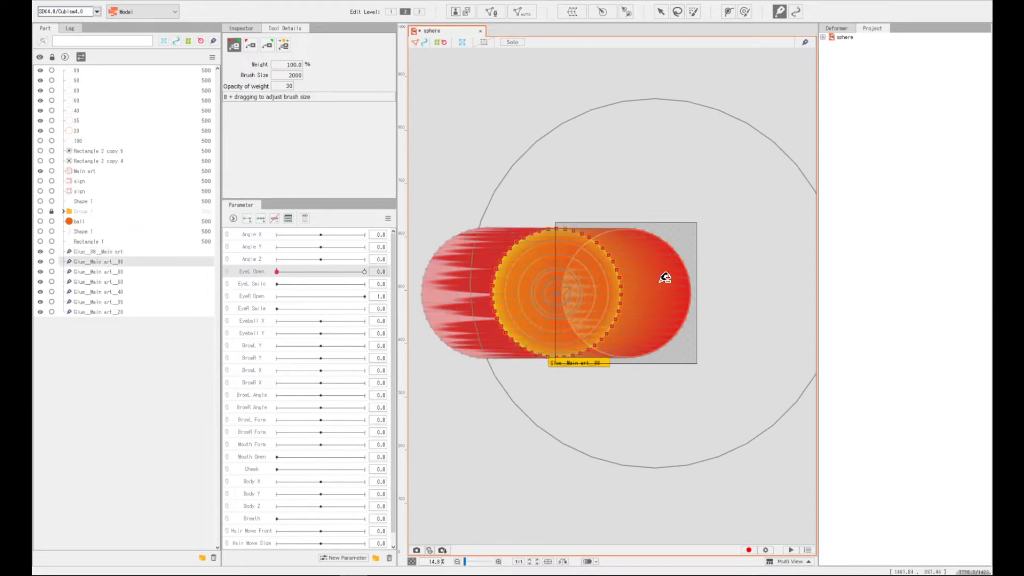
pyautogui.moveTo(503, 253); pyautogui.dragTo(662, 266)
pyautogui.moveTo(601, 309); pyautogui.dragTo(539, 265)
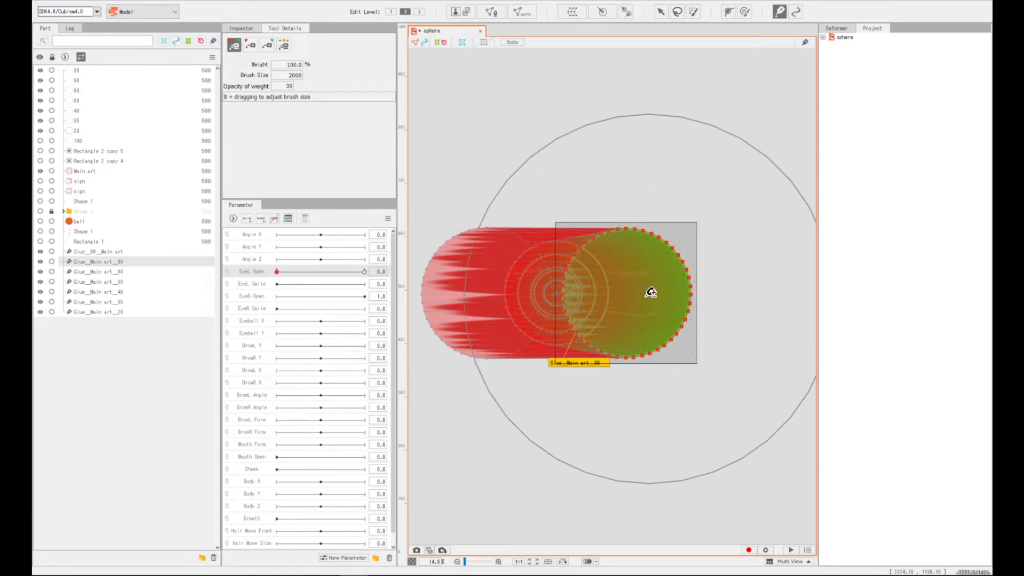
# Paint the glue weights of the 80, 60 and 40 rings to pull the Main art fully onto their guides
pyautogui.click(137, 273)
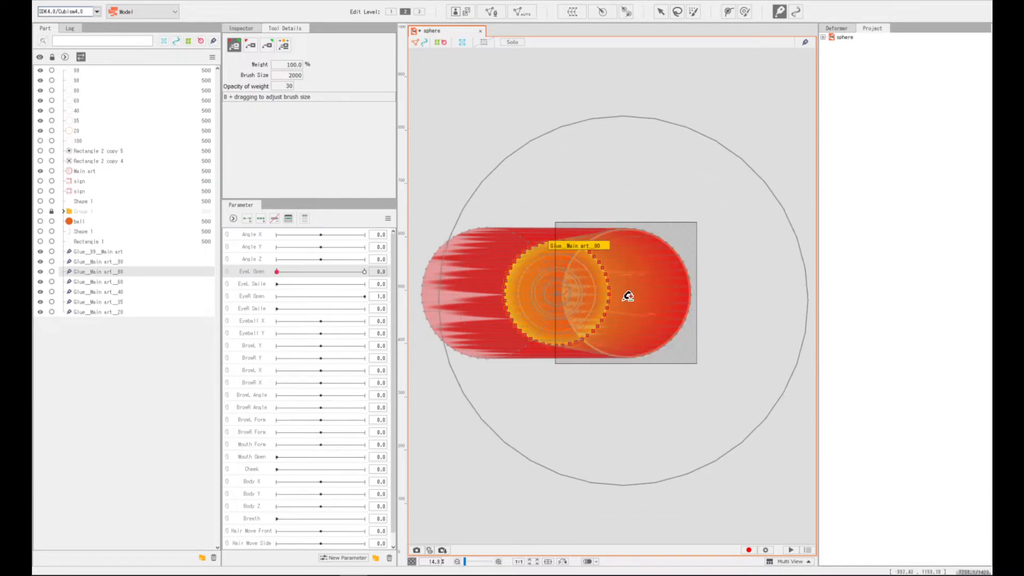
pyautogui.moveTo(629, 295)
pyautogui.mouseDown()
pyautogui.moveTo(711, 332)
pyautogui.moveTo(582, 334)
pyautogui.moveTo(621, 287)
pyautogui.moveTo(569, 369)
pyautogui.moveTo(687, 329)
pyautogui.moveTo(715, 272)
pyautogui.mouseUp()
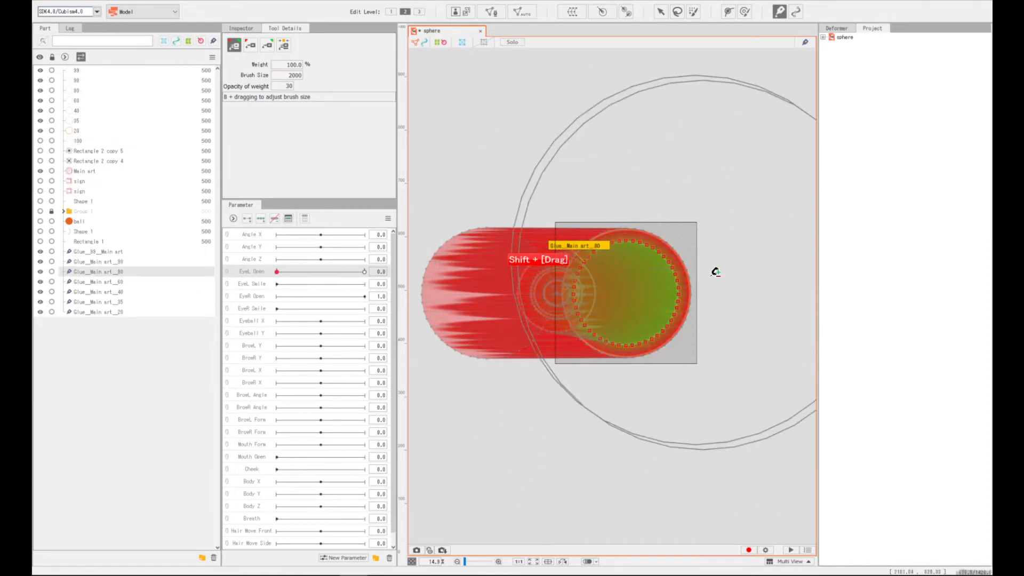
pyautogui.click(108, 281)
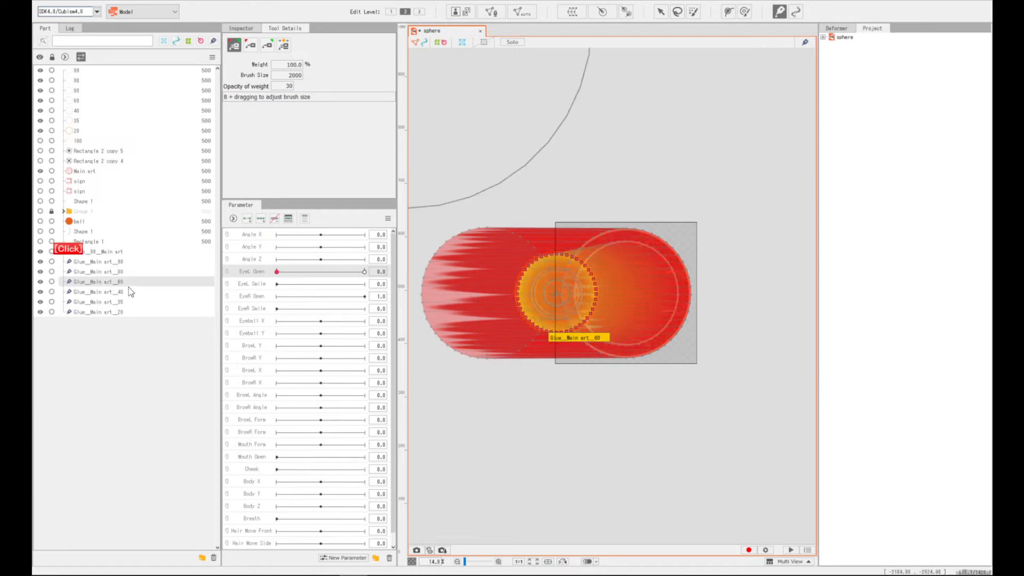
pyautogui.moveTo(686, 283)
pyautogui.mouseDown()
pyautogui.moveTo(679, 268)
pyautogui.moveTo(534, 303)
pyautogui.moveTo(578, 258)
pyautogui.moveTo(638, 327)
pyautogui.moveTo(646, 309)
pyautogui.moveTo(579, 298)
pyautogui.mouseUp()
pyautogui.click(85, 290)
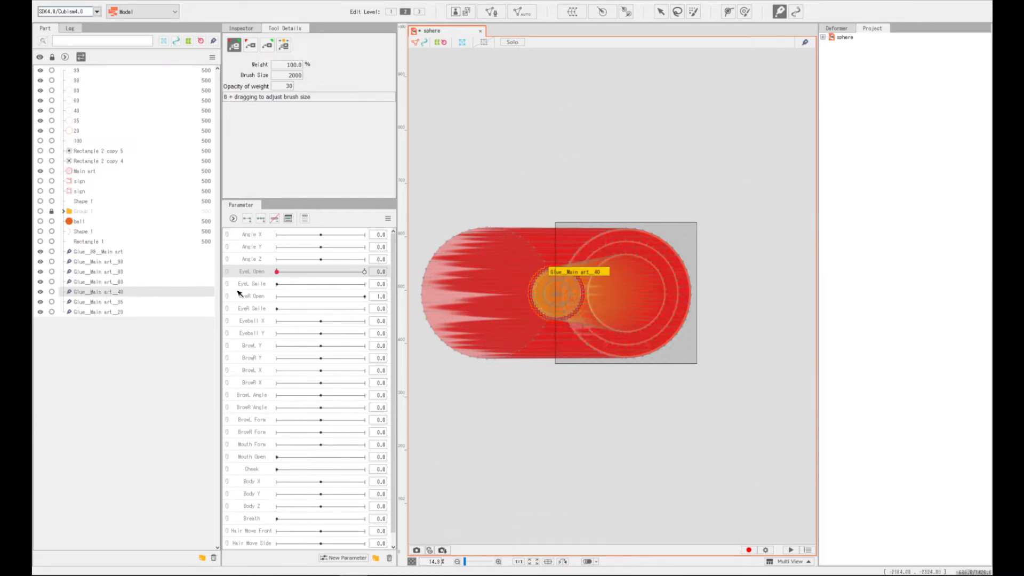
pyautogui.moveTo(660, 283)
pyautogui.mouseDown()
pyautogui.moveTo(622, 293)
pyautogui.moveTo(664, 323)
pyautogui.moveTo(696, 293)
pyautogui.moveTo(589, 236)
pyautogui.mouseUp()
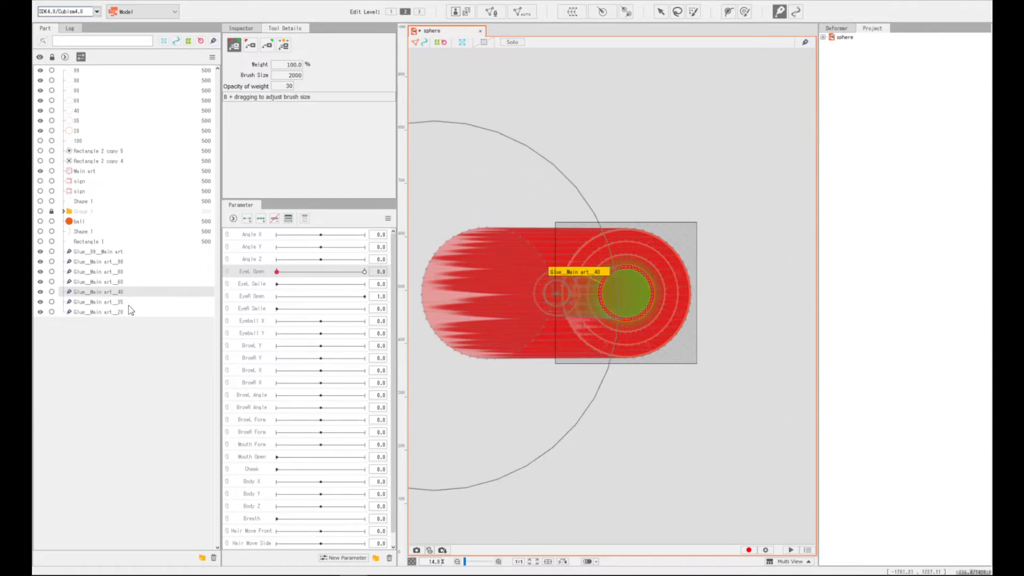
# Shift the glue weights of the 35 and 20 rings entirely toward their ring guides with the large brush
pyautogui.click(87, 303)
pyautogui.moveTo(583, 295)
pyautogui.mouseDown()
pyautogui.moveTo(576, 341)
pyautogui.moveTo(676, 307)
pyautogui.moveTo(587, 336)
pyautogui.mouseUp()
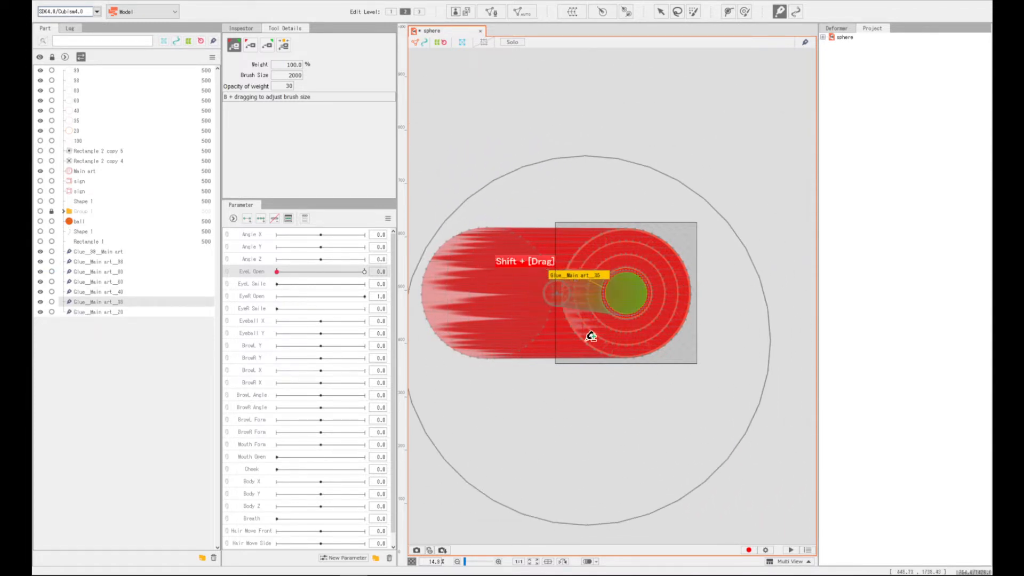
pyautogui.moveTo(627, 304)
pyautogui.mouseDown()
pyautogui.moveTo(665, 294)
pyautogui.moveTo(600, 295)
pyautogui.moveTo(642, 314)
pyautogui.moveTo(637, 275)
pyautogui.moveTo(535, 348)
pyautogui.moveTo(648, 325)
pyautogui.moveTo(685, 301)
pyautogui.moveTo(647, 295)
pyautogui.moveTo(589, 330)
pyautogui.moveTo(604, 305)
pyautogui.moveTo(545, 328)
pyautogui.moveTo(684, 288)
pyautogui.moveTo(654, 288)
pyautogui.moveTo(699, 303)
pyautogui.mouseUp()
pyautogui.click(97, 312)
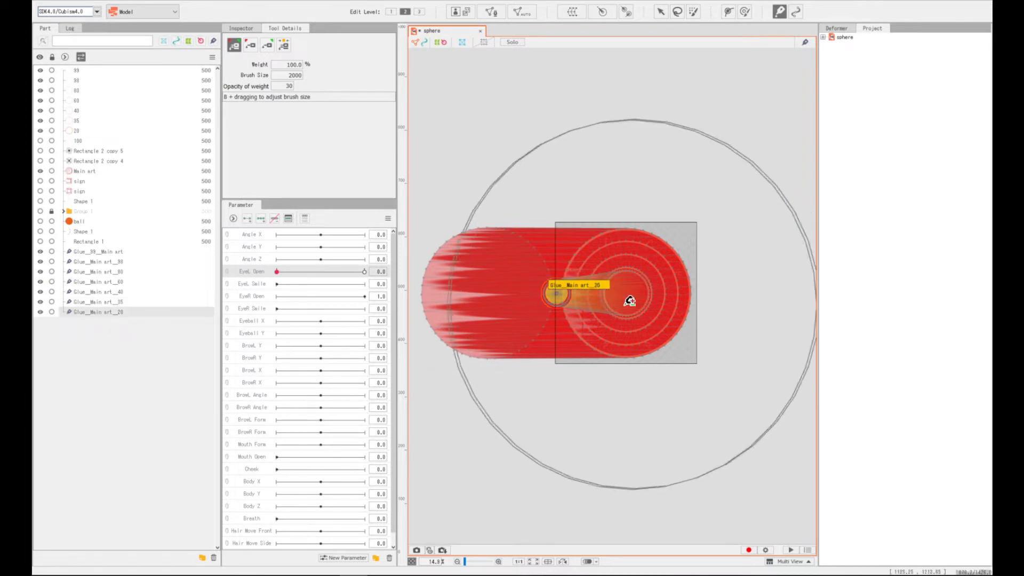
pyautogui.moveTo(628, 297)
pyautogui.mouseDown()
pyautogui.moveTo(589, 340)
pyautogui.moveTo(586, 320)
pyautogui.moveTo(615, 261)
pyautogui.moveTo(623, 318)
pyautogui.mouseUp()
# Select the Main art and set EyeL Open to 1.0 to return it to its place over the ring guides
pyautogui.click(97, 174)
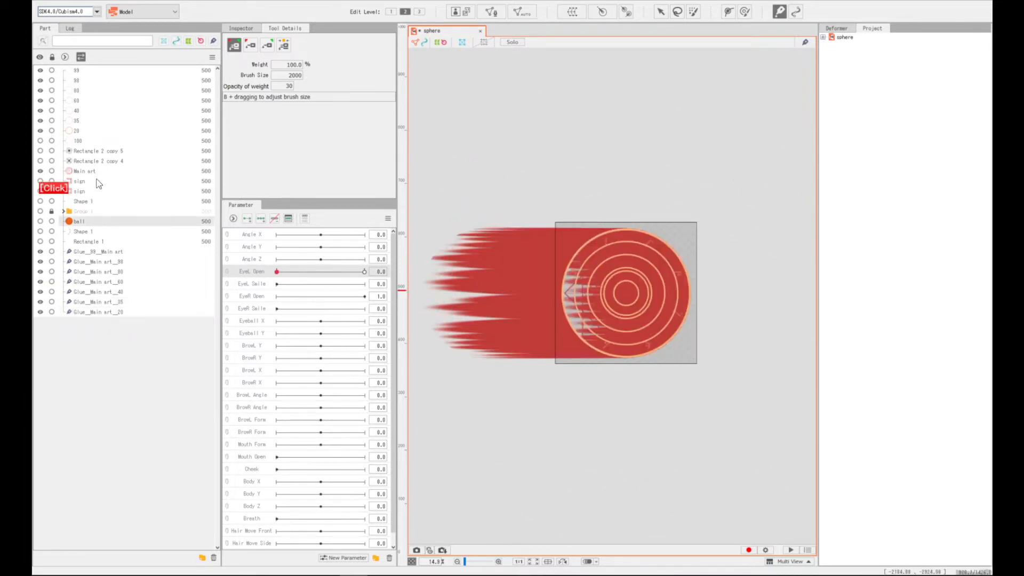
pyautogui.scroll(2, 480, 249)
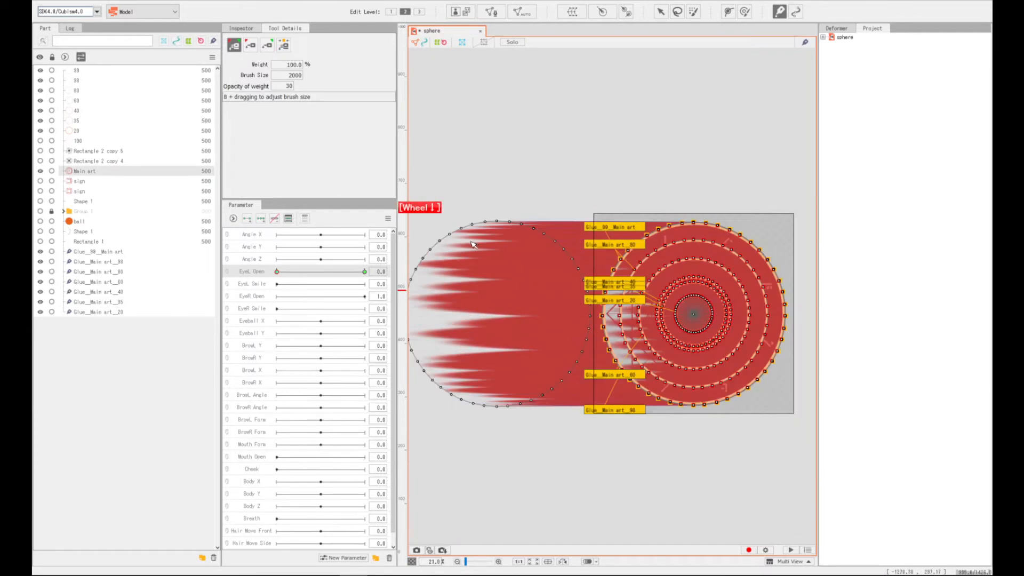
pyautogui.moveTo(277, 271); pyautogui.dragTo(374, 273)
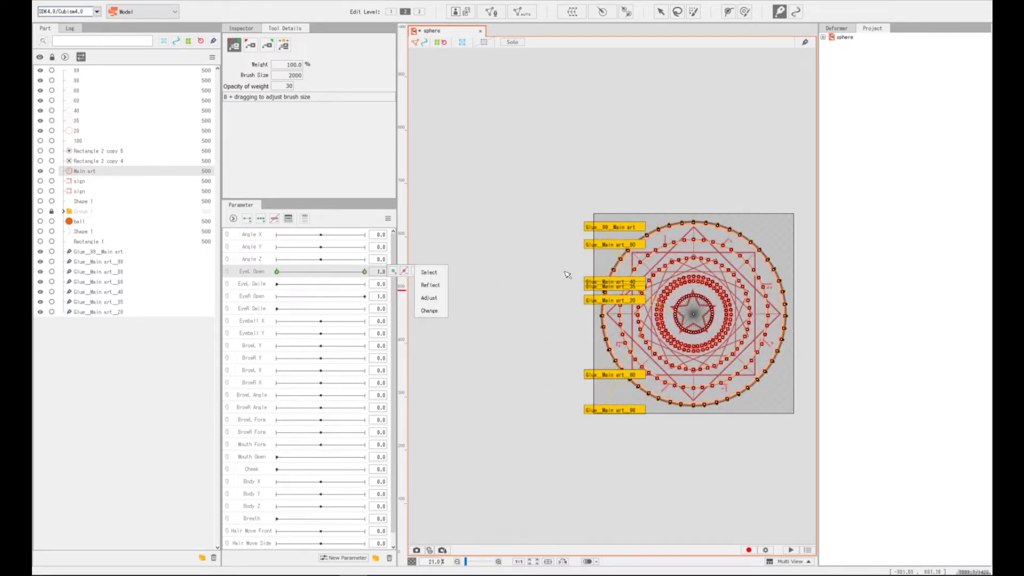
pyautogui.scroll(3, 575, 269)
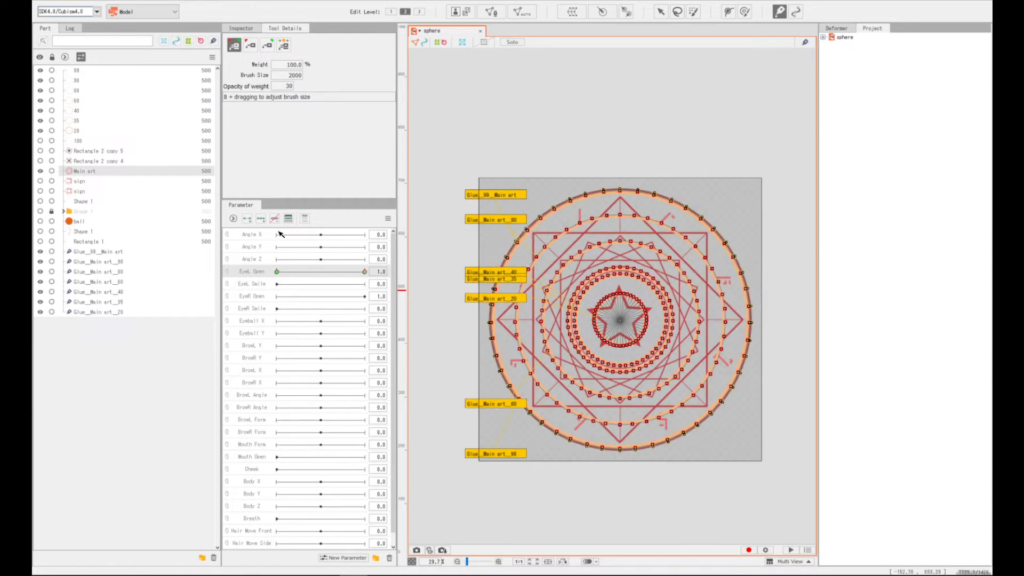
# Group all the glue objects in the part list into a new part named "glue"
pyautogui.click(96, 132)
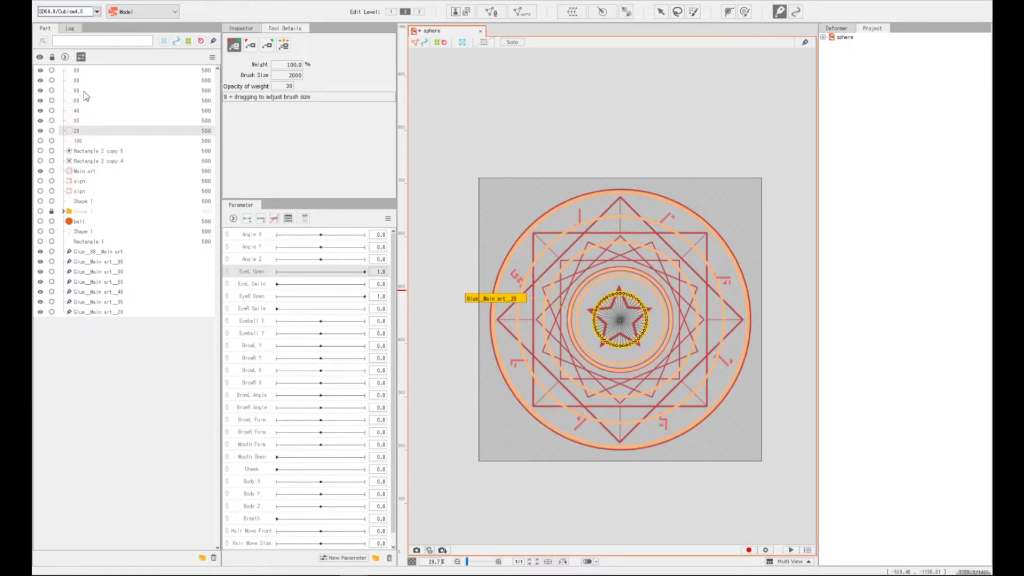
pyautogui.click(93, 252)
pyautogui.keyDown('ctrl'); pyautogui.keyDown('shift'); pyautogui.click(117, 307); pyautogui.keyUp('shift'); pyautogui.keyUp('ctrl')
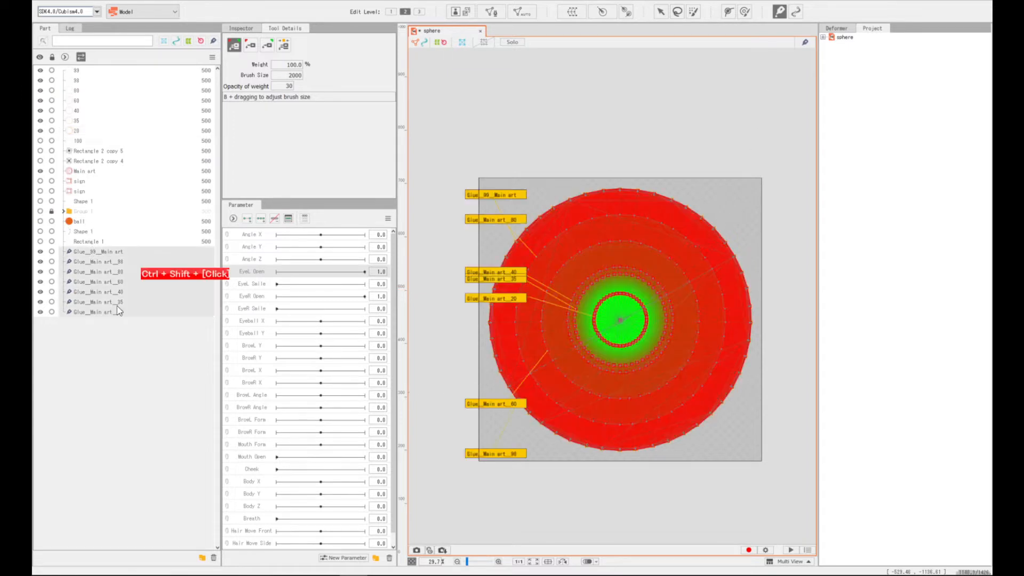
pyautogui.click(202, 557)
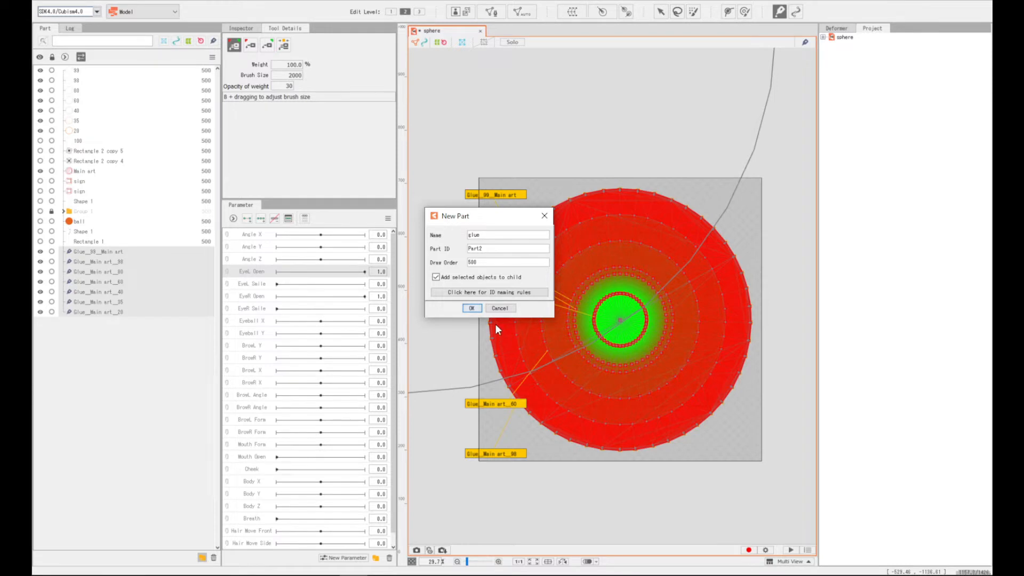
pyautogui.click(472, 307)
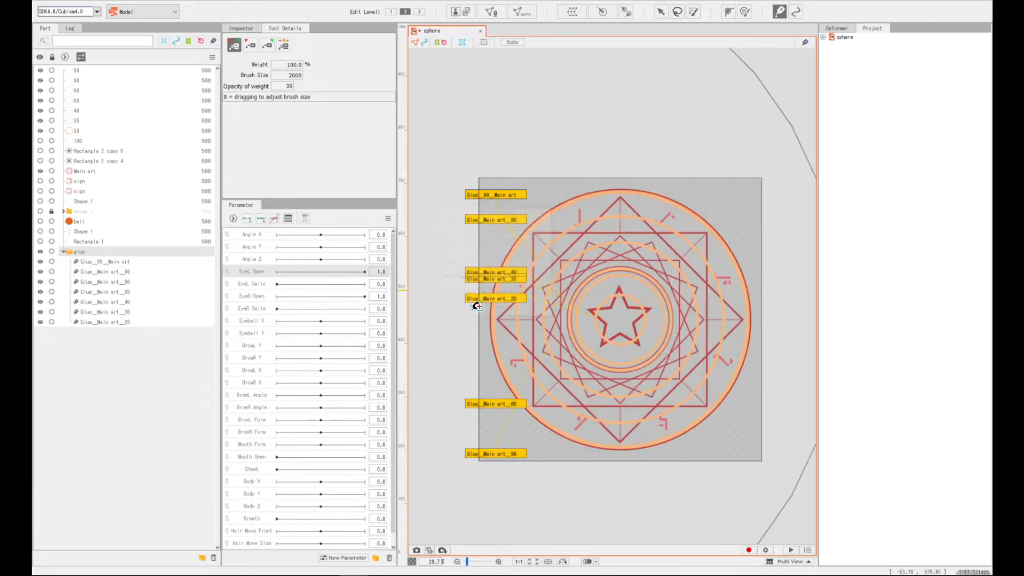
# Create a warp deformer named "Orig Z" as parent of Main art and switch to the Arrow tool
pyautogui.click(85, 140)
pyautogui.click(210, 169)
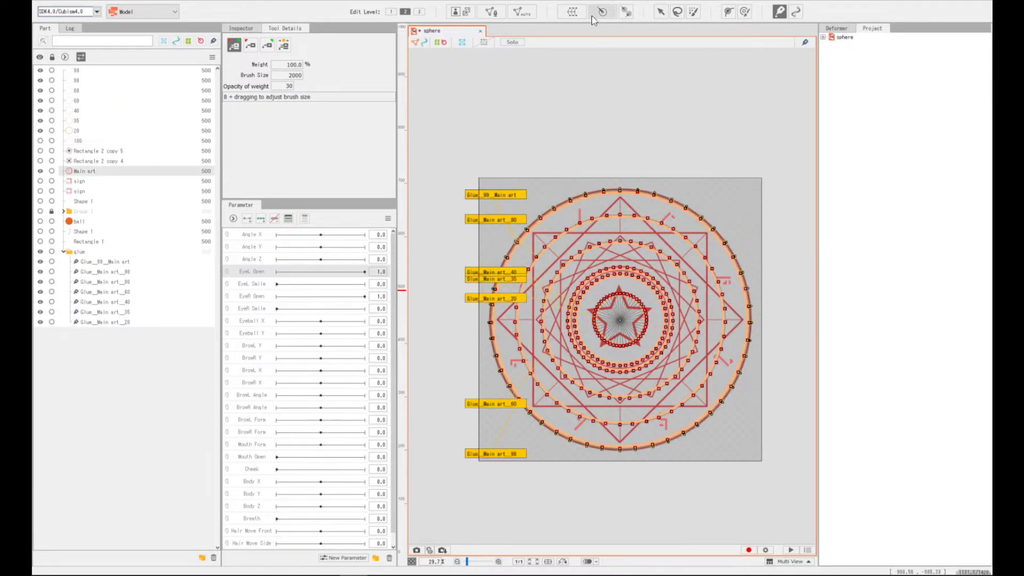
pyautogui.click(573, 12)
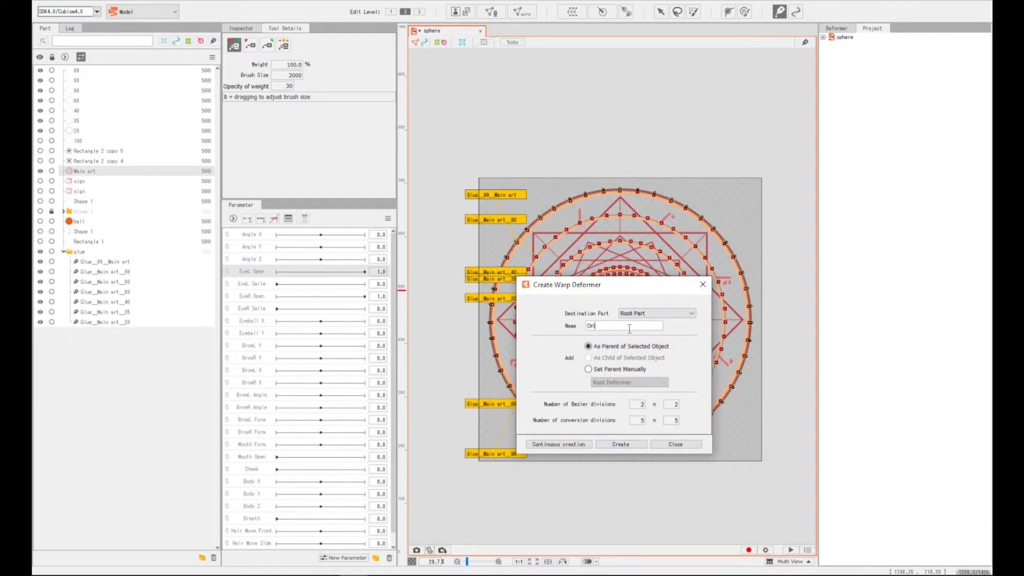
pyautogui.click(617, 448)
pyautogui.click(832, 29)
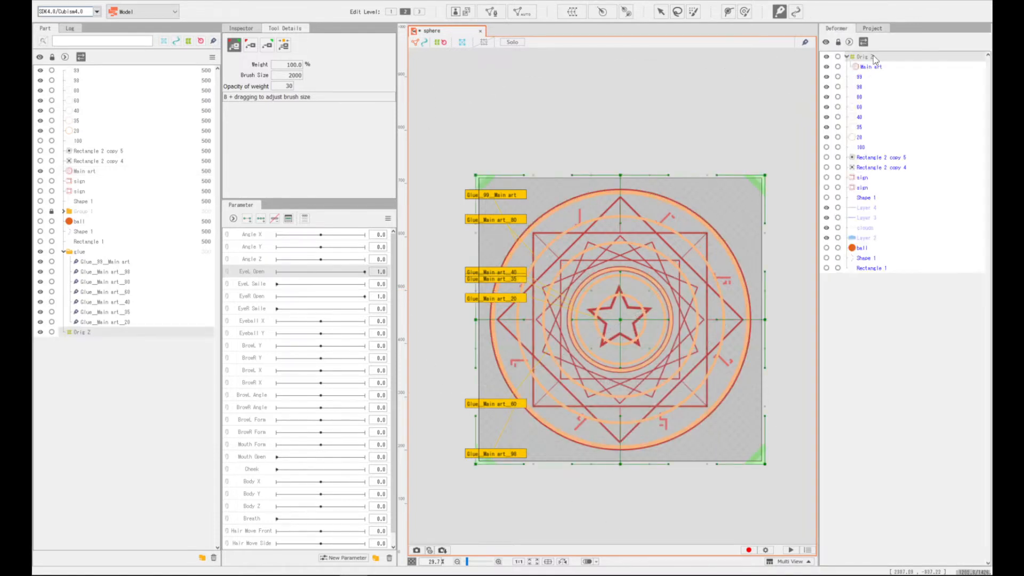
pyautogui.press('v')
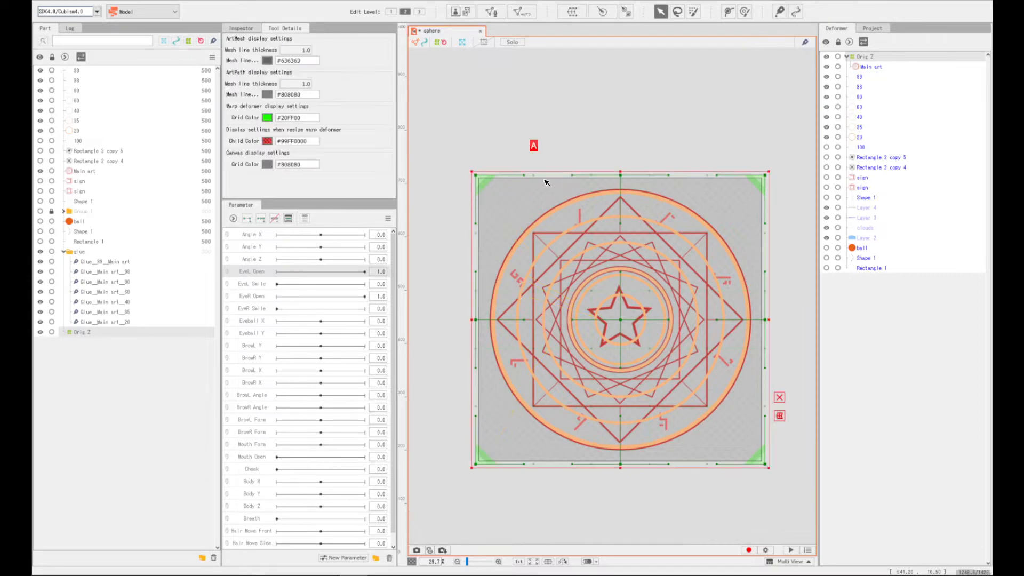
# Create parent warp deformers named "99 Z", "90 Z" and "80 Z" for the matching rings
pyautogui.click(85, 170)
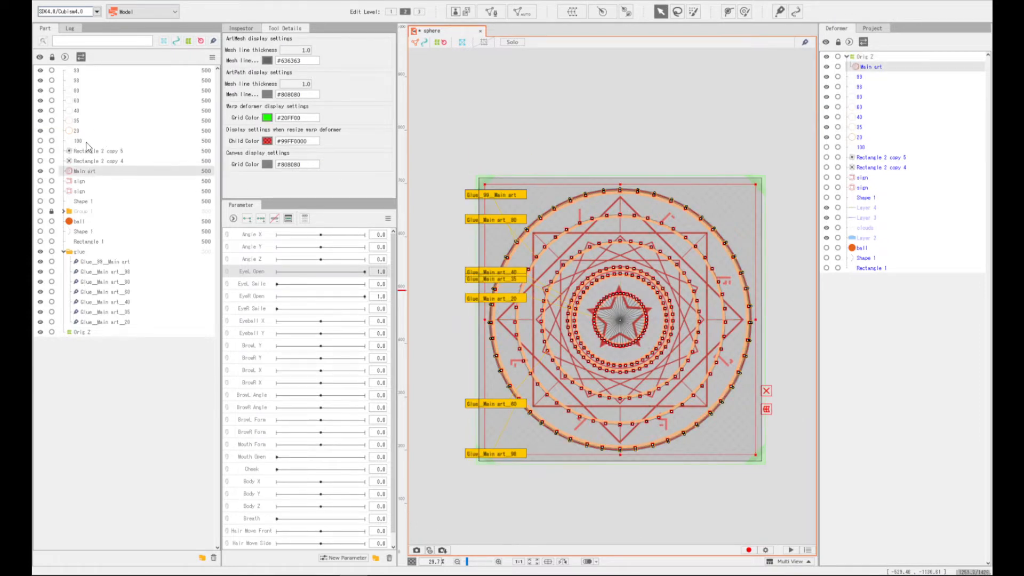
pyautogui.click(88, 69)
pyautogui.click(571, 11)
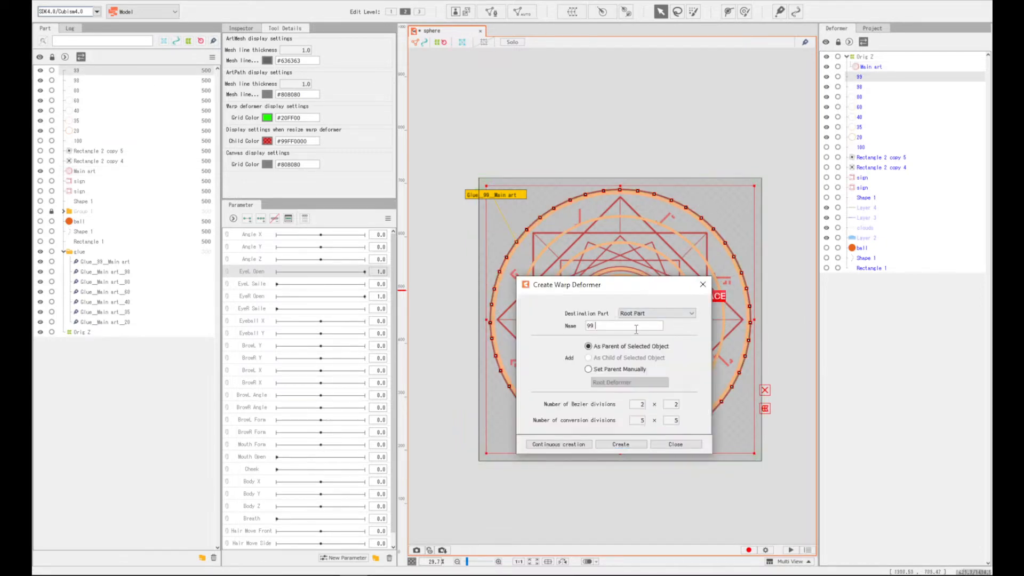
pyautogui.click(604, 446)
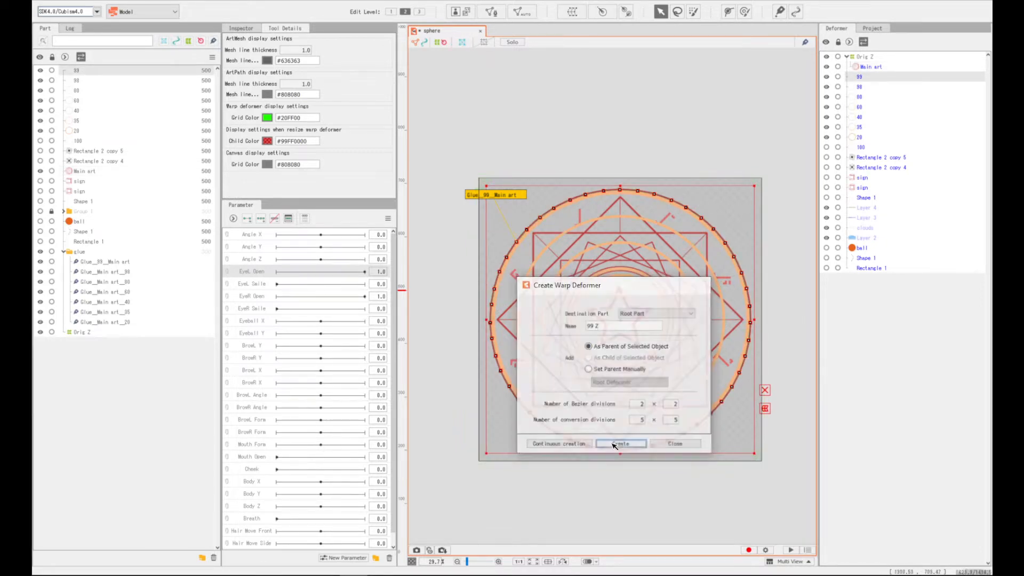
pyautogui.click(620, 443)
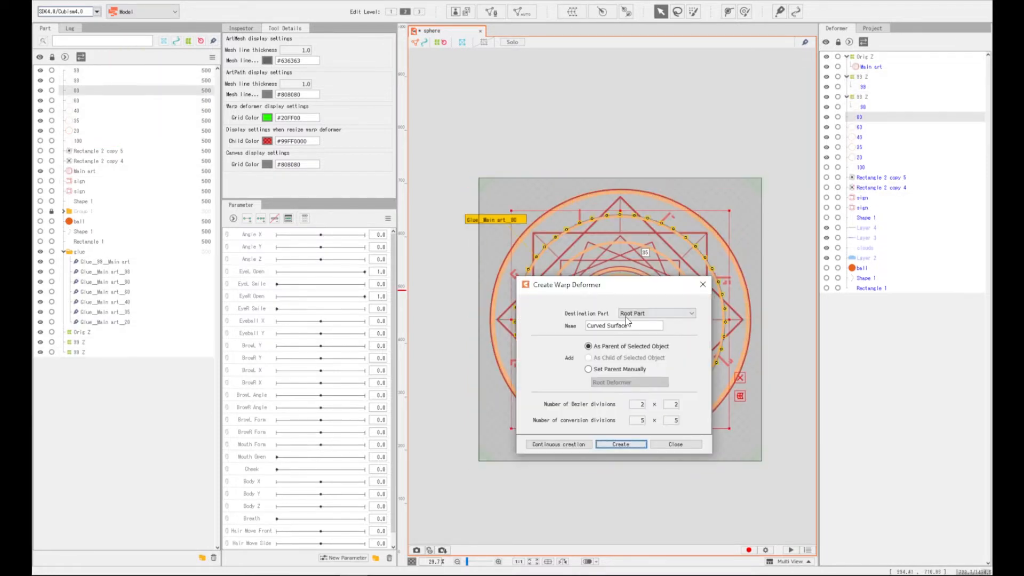
pyautogui.click(632, 446)
# Create a parent warp deformer named "60 Z" for ring 60
pyautogui.click(79, 101)
pyautogui.click(571, 11)
pyautogui.write('60 Z')
pyautogui.click(624, 445)
# Create parent warp deformers named "40 Z", "35 Z" and "20 Z" for the matching rings
pyautogui.click(79, 111)
pyautogui.click(572, 11)
pyautogui.write('40 Z')
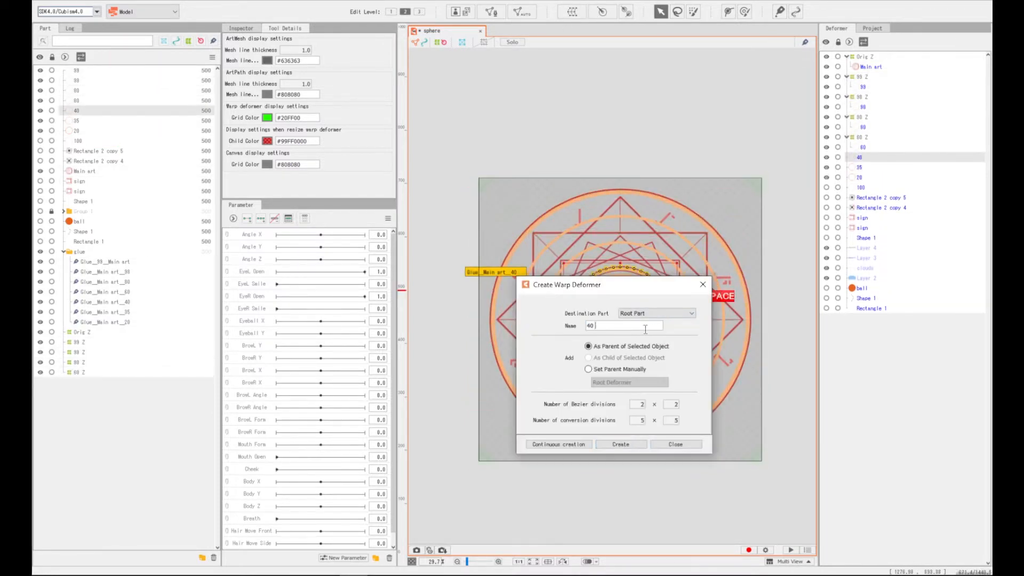
pyautogui.press('BackSpace')
pyautogui.press('Return')
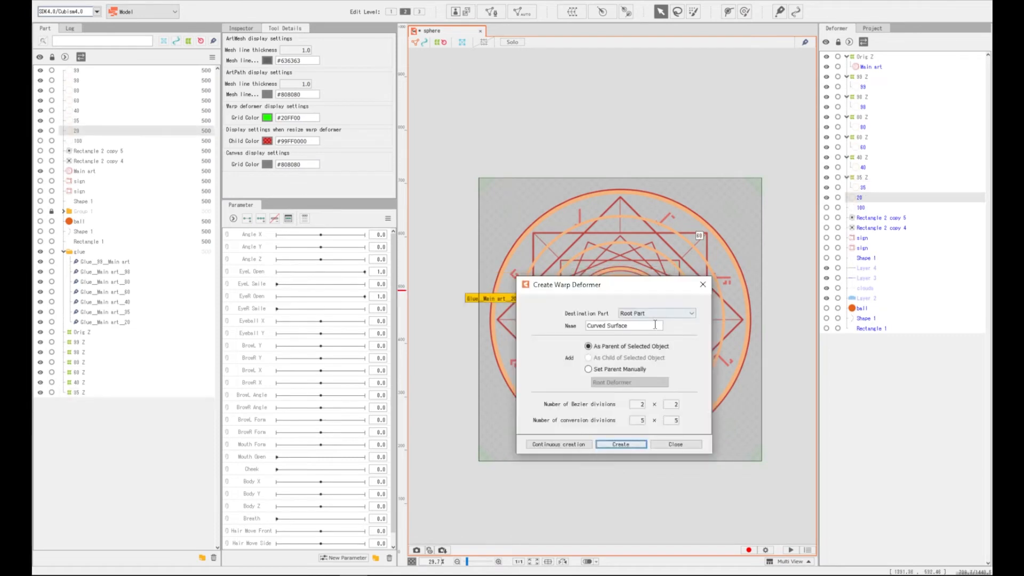
pyautogui.write('20 Z')
pyautogui.press('Return')
# With all Z warp deformers selected, add Angle Z keyforms at -30, -15, 0, 15 and 30
pyautogui.hotkey('ctrl', 'z')
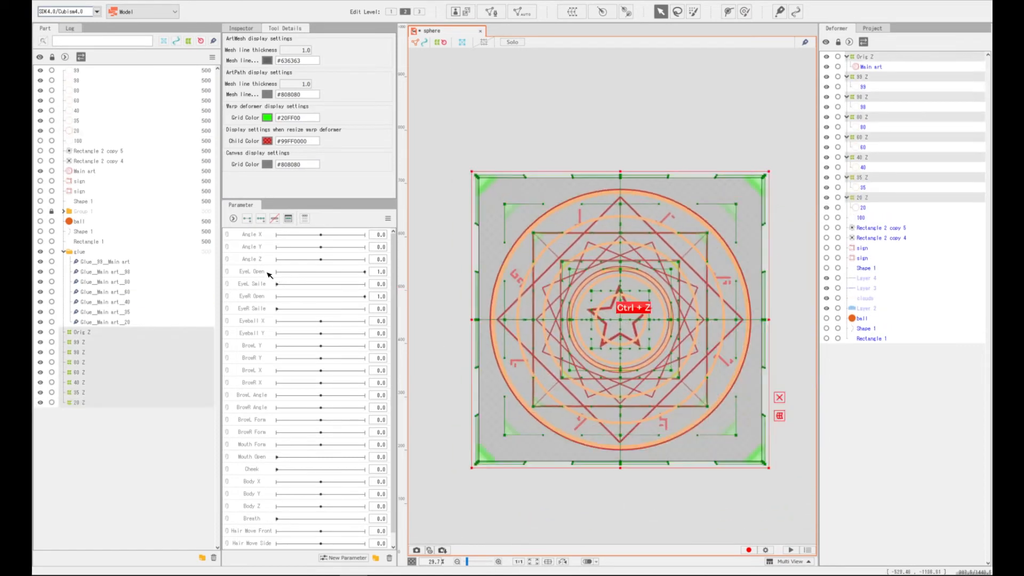
pyautogui.click(258, 260)
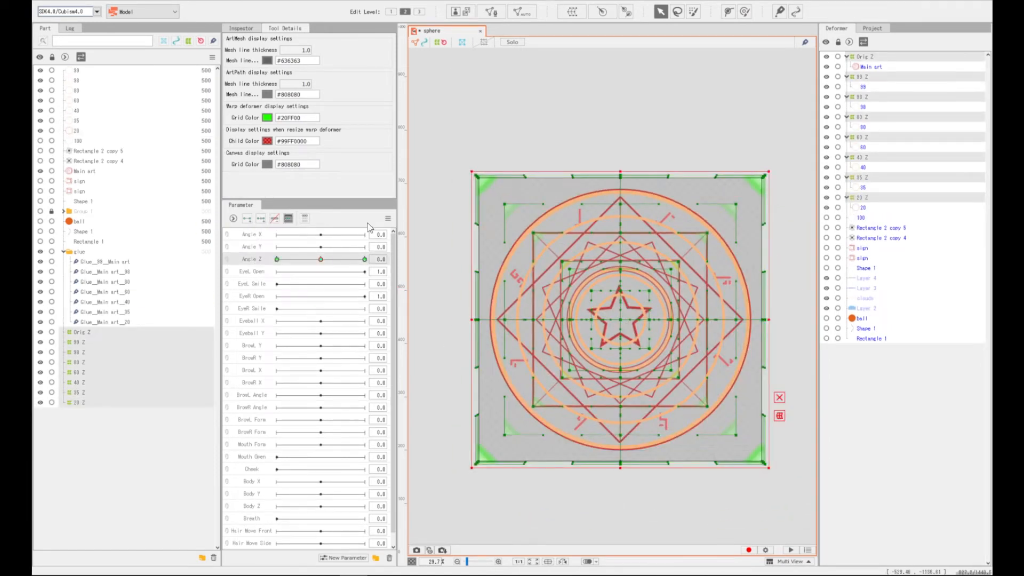
pyautogui.click(445, 191)
pyautogui.click(571, 193)
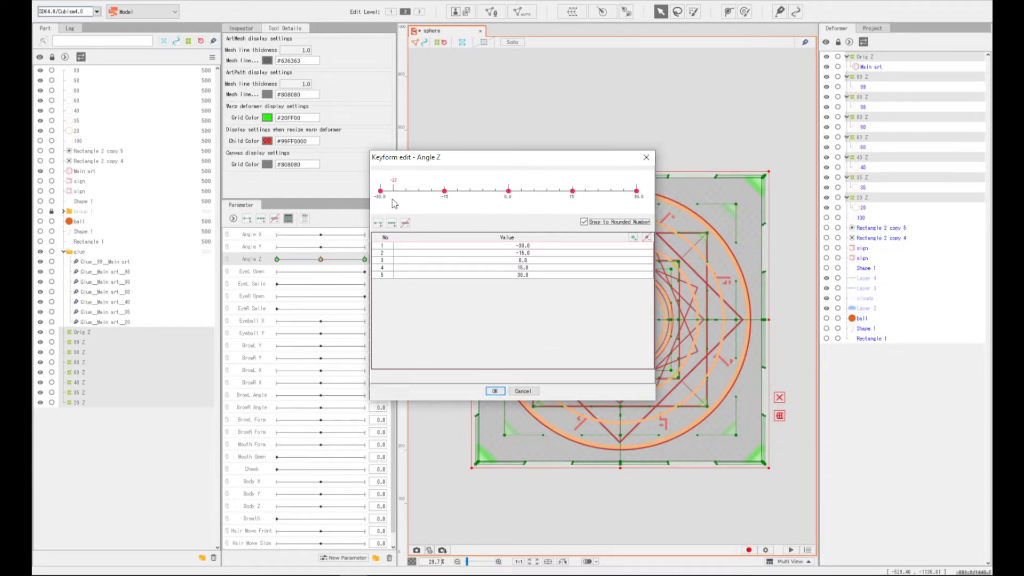
pyautogui.click(497, 392)
# Rotate the selected Z deformers clockwise, a quarter turn at Angle Z 15 and a half turn at 30
pyautogui.click(343, 260)
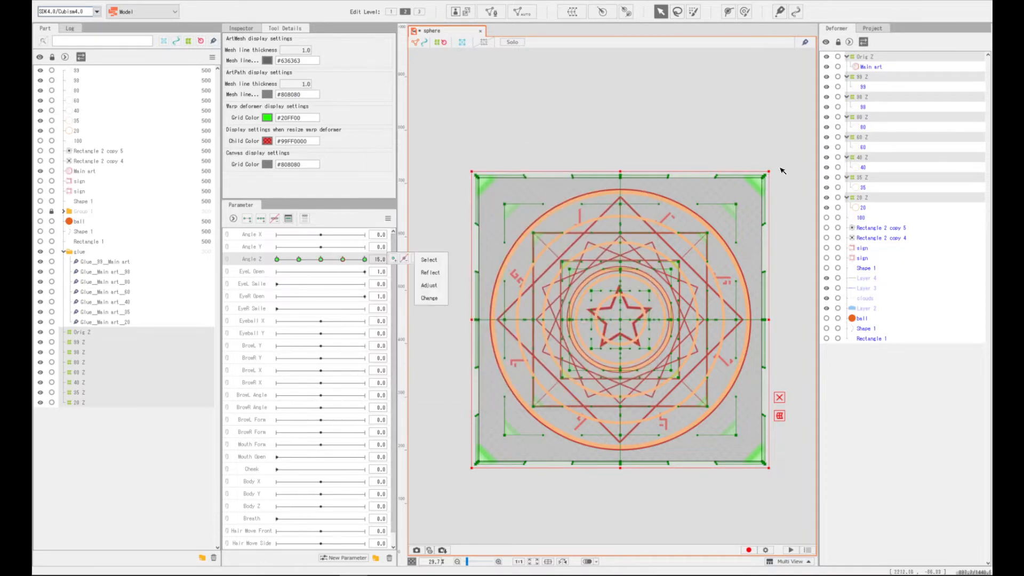
pyautogui.moveTo(781, 169); pyautogui.dragTo(780, 465)
pyautogui.moveTo(342, 259); pyautogui.dragTo(385, 259)
pyautogui.moveTo(777, 167); pyautogui.dragTo(525, 469)
pyautogui.scroll(-2, 668, 448)
pyautogui.moveTo(667, 450); pyautogui.dragTo(631, 367)
pyautogui.hotkey('ctrl', '=')
# Rotate the selected Z deformers counter-clockwise, a quarter turn at Angle Z -15 and a half turn at -30
pyautogui.moveTo(365, 259); pyautogui.dragTo(305, 260)
pyautogui.rightClick(317, 262)
pyautogui.rightClick(326, 262)
pyautogui.rightClick(306, 260)
pyautogui.moveTo(484, 161); pyautogui.dragTo(426, 353)
pyautogui.moveTo(603, 435); pyautogui.dragTo(592, 435)
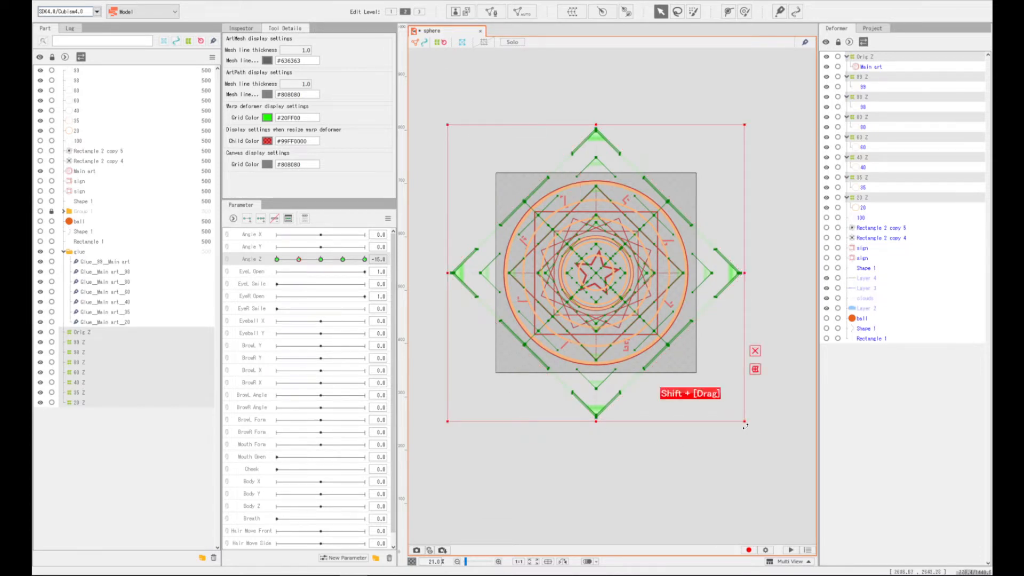
pyautogui.moveTo(745, 426); pyautogui.dragTo(637, 451)
pyautogui.moveTo(298, 262); pyautogui.dragTo(277, 260)
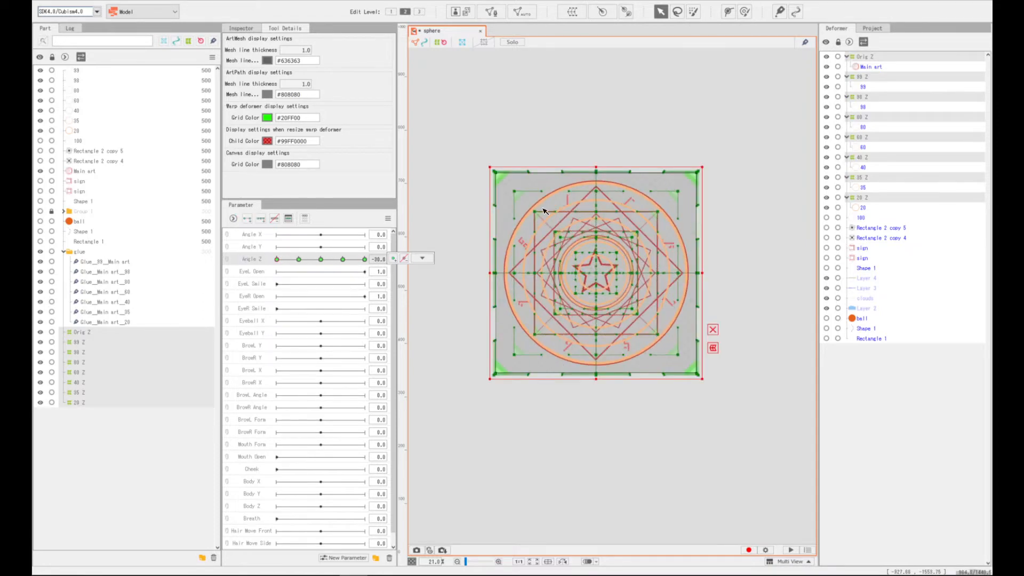
pyautogui.moveTo(491, 158); pyautogui.dragTo(729, 386)
# Return Angle Z to 0 and brush-select the lower-right corner of the deformers with a brush of about 457 px
pyautogui.moveTo(285, 260)
pyautogui.mouseDown()
pyautogui.moveTo(348, 259)
pyautogui.moveTo(319, 261)
pyautogui.mouseUp()
pyautogui.rightClick(319, 261)
pyautogui.press('b')
pyautogui.moveTo(713, 399)
pyautogui.mouseDown()
pyautogui.moveTo(601, 116)
pyautogui.moveTo(638, 254)
pyautogui.mouseUp()
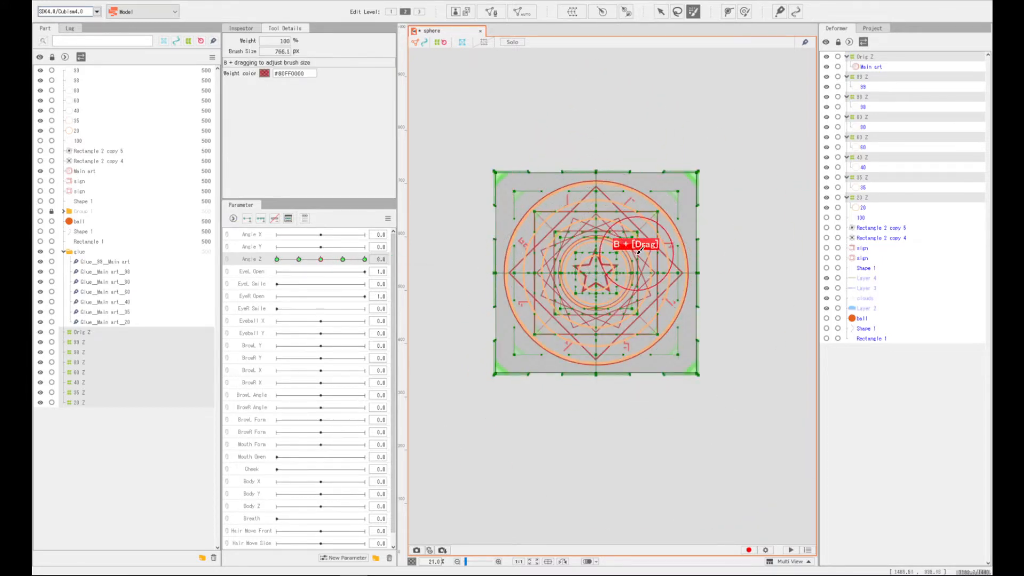
pyautogui.moveTo(715, 419); pyautogui.dragTo(706, 379)
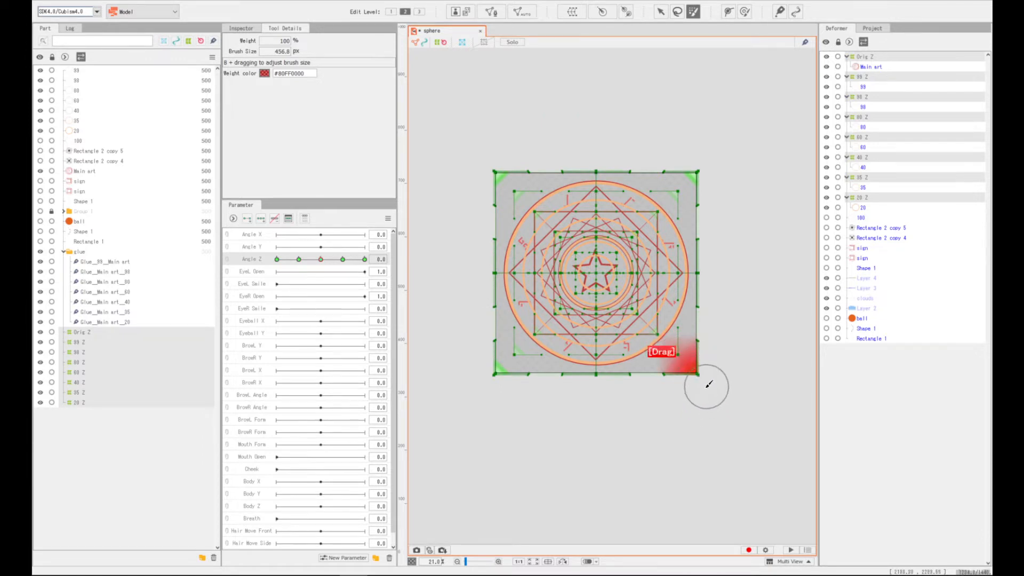
# Turn on the onion skin for Modeling to display the orbit of the selected vertices
pyautogui.click(593, 565)
pyautogui.click(619, 570)
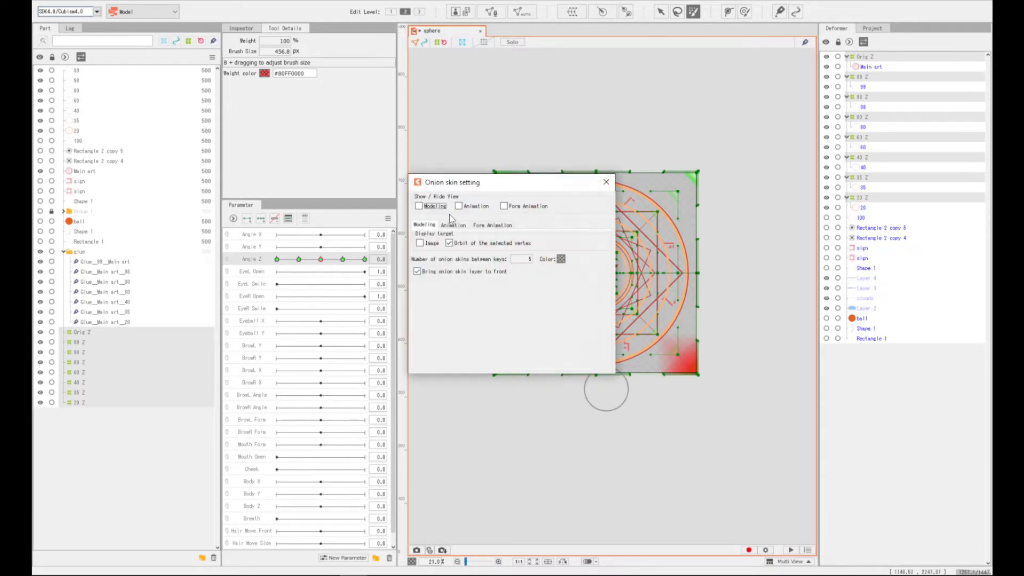
pyautogui.click(420, 206)
pyautogui.click(607, 182)
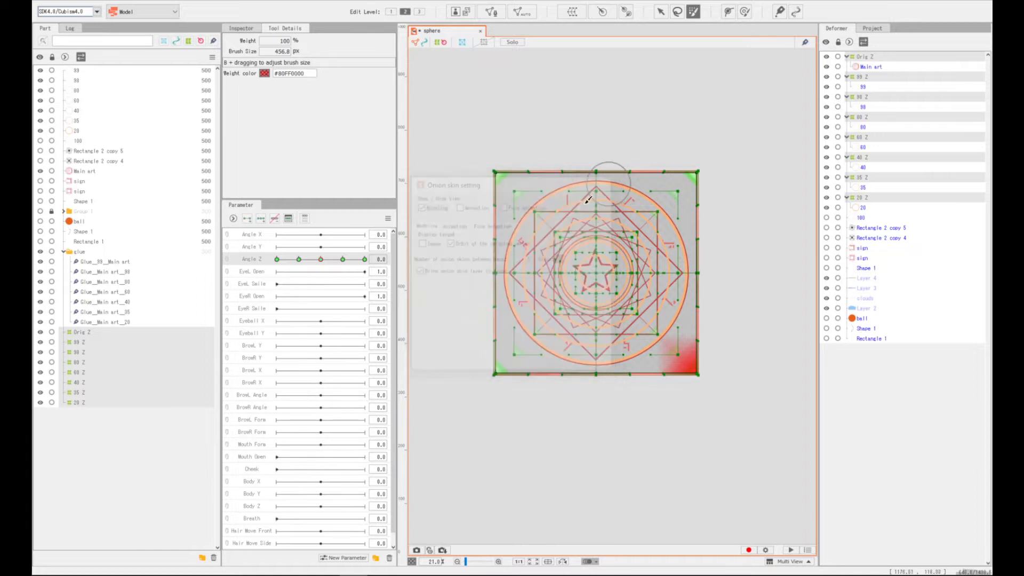
# Set the extended interpolation of Angle Z to Ellipse Interpolation with a scale of 5.5
pyautogui.rightClick(412, 214)
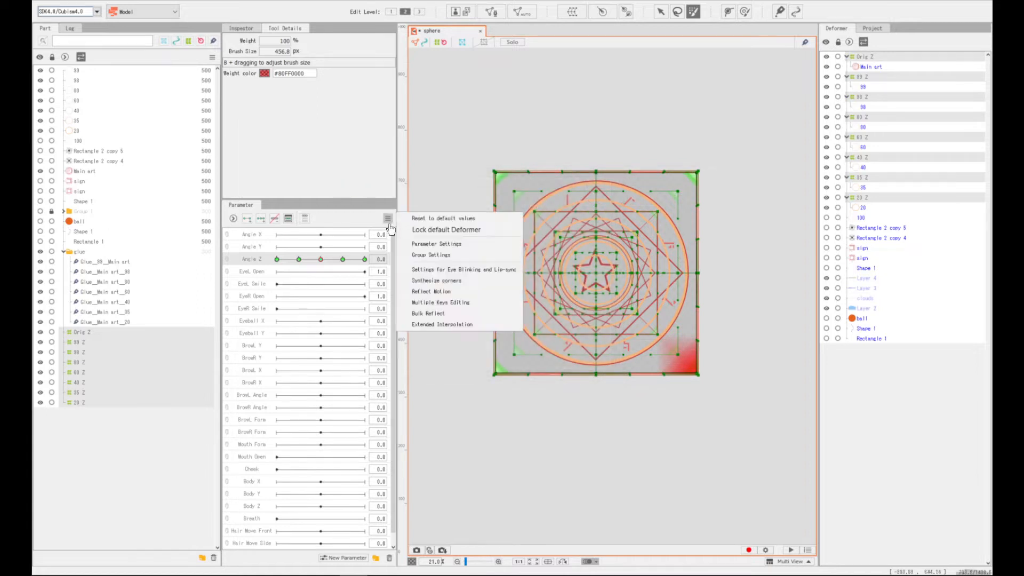
pyautogui.click(446, 326)
pyautogui.click(513, 270)
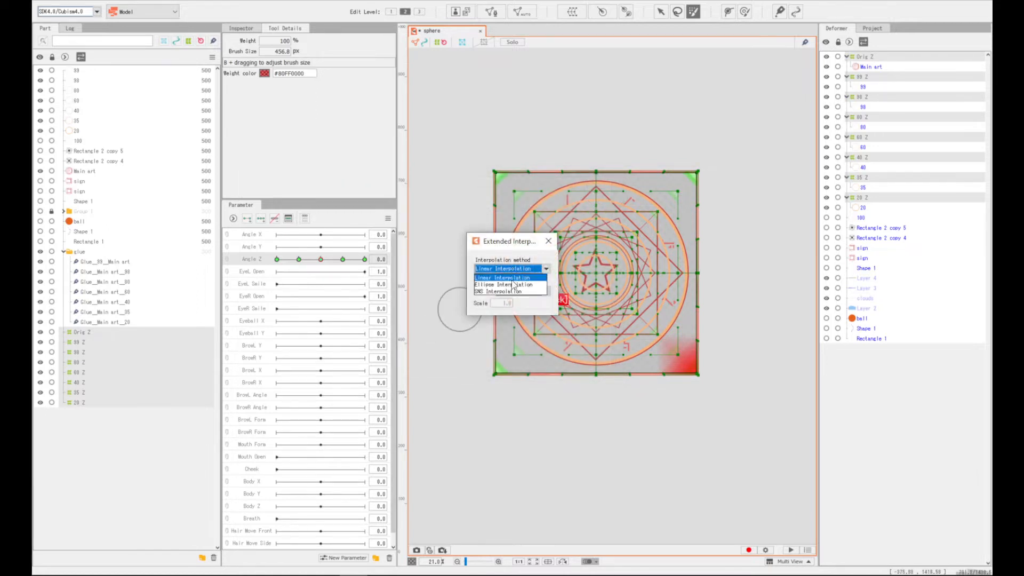
pyautogui.click(513, 286)
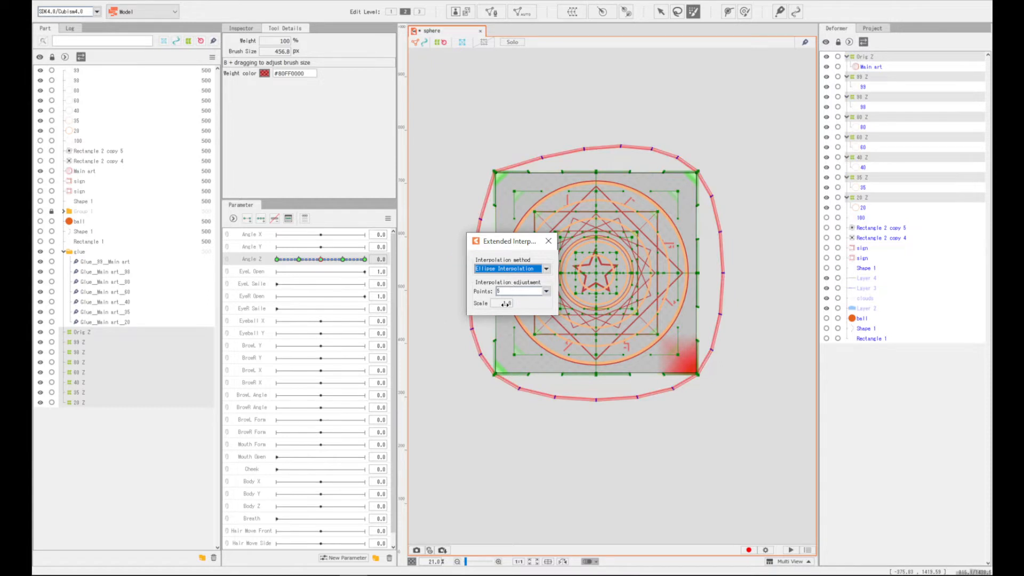
pyautogui.moveTo(504, 303)
pyautogui.mouseDown()
pyautogui.moveTo(525, 304)
pyautogui.moveTo(496, 303)
pyautogui.moveTo(525, 304)
pyautogui.mouseUp()
pyautogui.moveTo(514, 235); pyautogui.dragTo(425, 219)
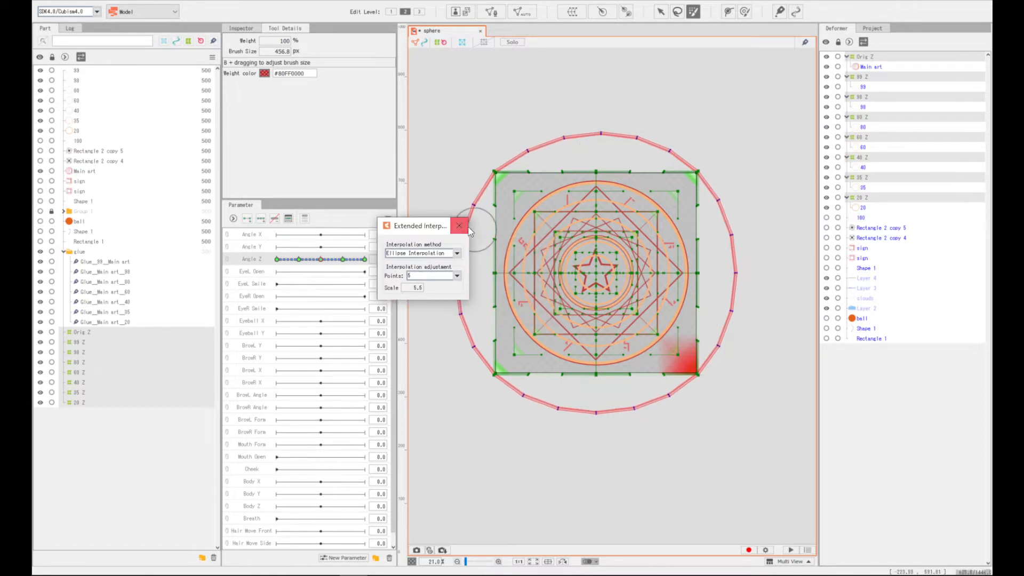
# Brush-select the inner lower-right vertices to inspect their orbits, and preview the rotation at Angle Z -2.5
pyautogui.click(663, 338)
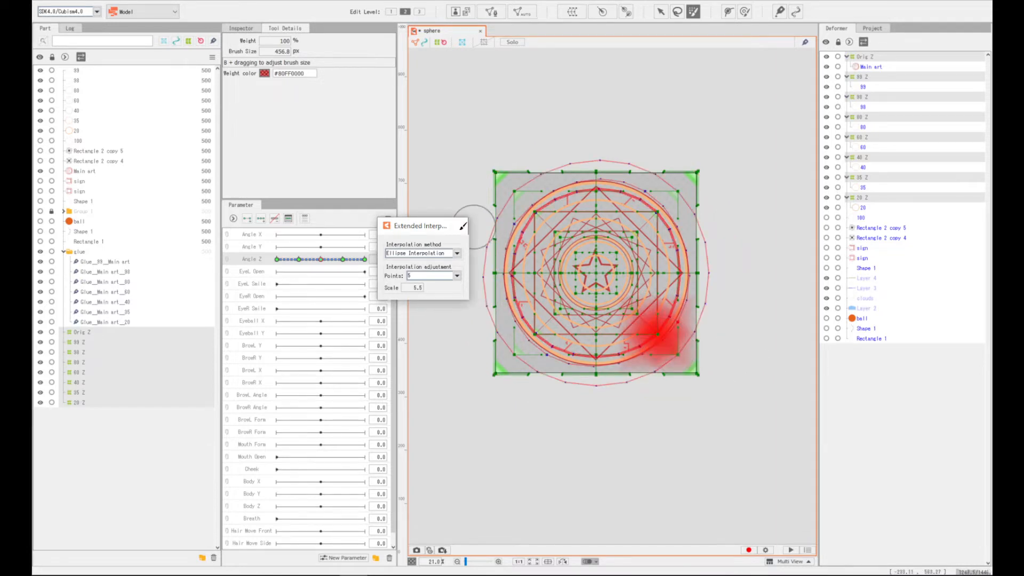
pyautogui.click(459, 225)
pyautogui.moveTo(320, 260)
pyautogui.mouseDown()
pyautogui.moveTo(350, 267)
pyautogui.moveTo(303, 275)
pyautogui.moveTo(317, 275)
pyautogui.mouseUp()
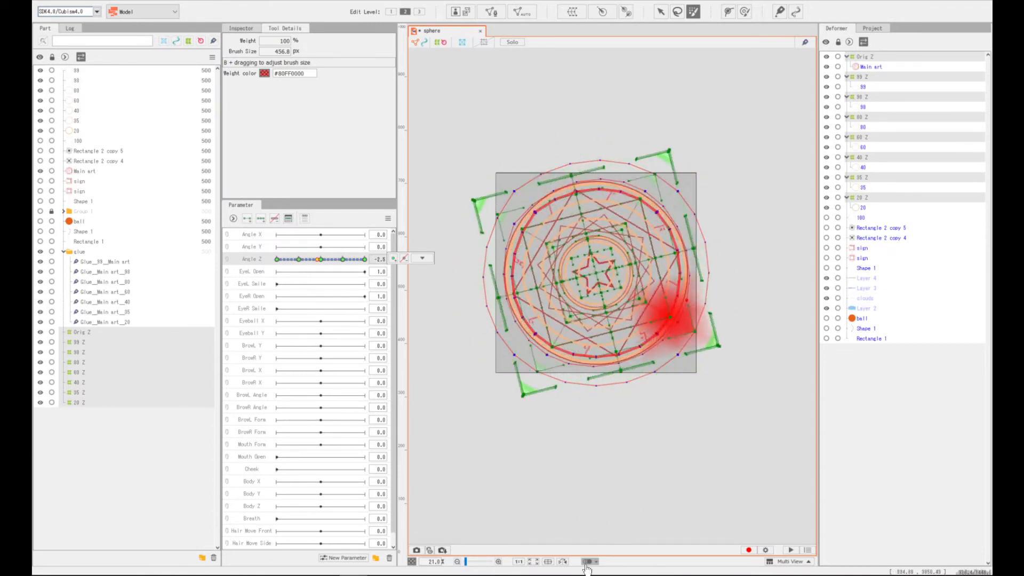
# Hide the onion skin, switch back to the Arrow tool and return Angle Z to 0
pyautogui.press('v')
pyautogui.scroll(2, 578, 295)
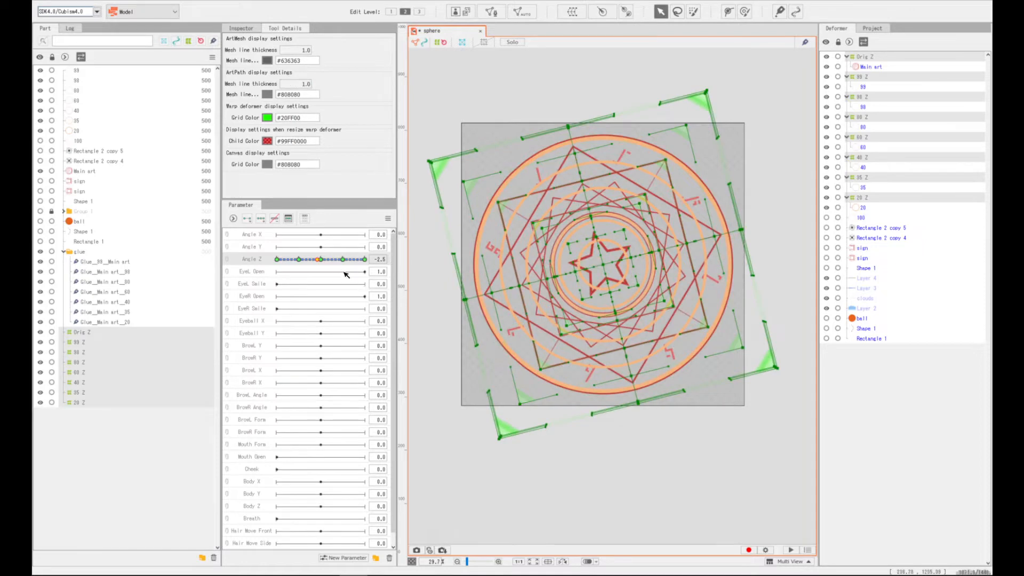
pyautogui.moveTo(321, 259)
pyautogui.mouseDown()
pyautogui.moveTo(346, 263)
pyautogui.moveTo(321, 260)
pyautogui.mouseUp()
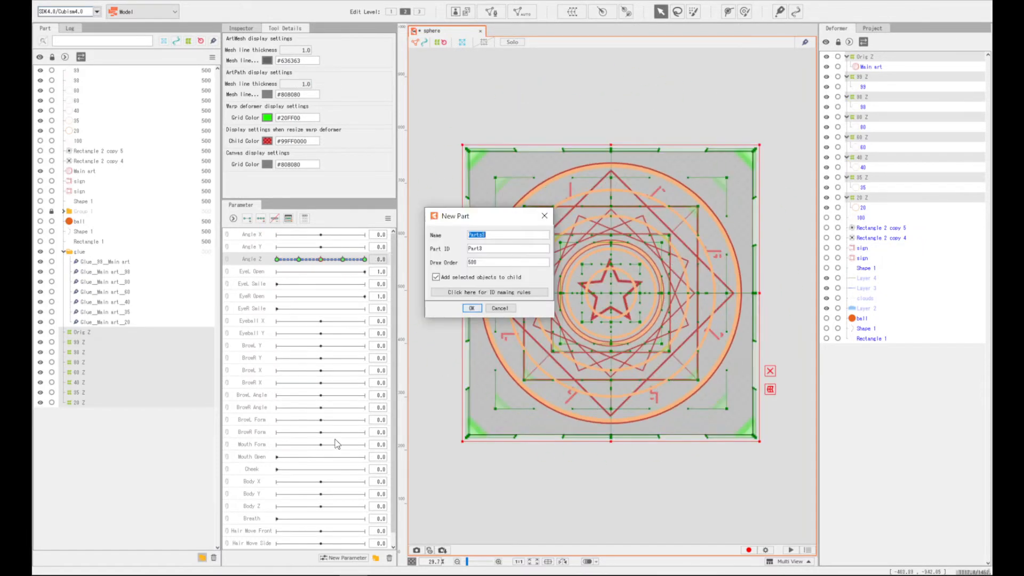
# Group the selected Z deformers into a new part named "Z warps"
pyautogui.press('BackSpace')
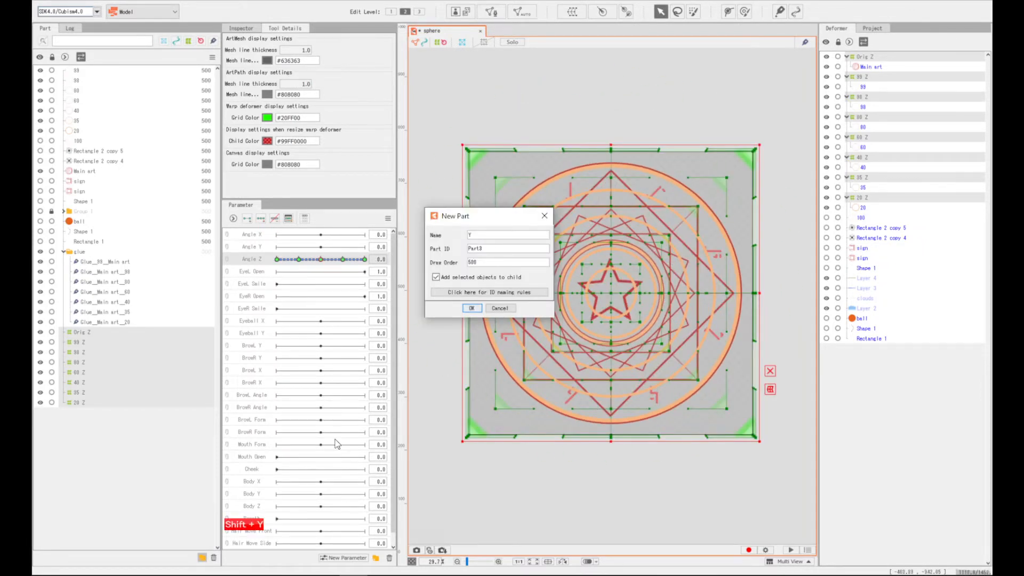
pyautogui.write('Z warps')
pyautogui.click(472, 308)
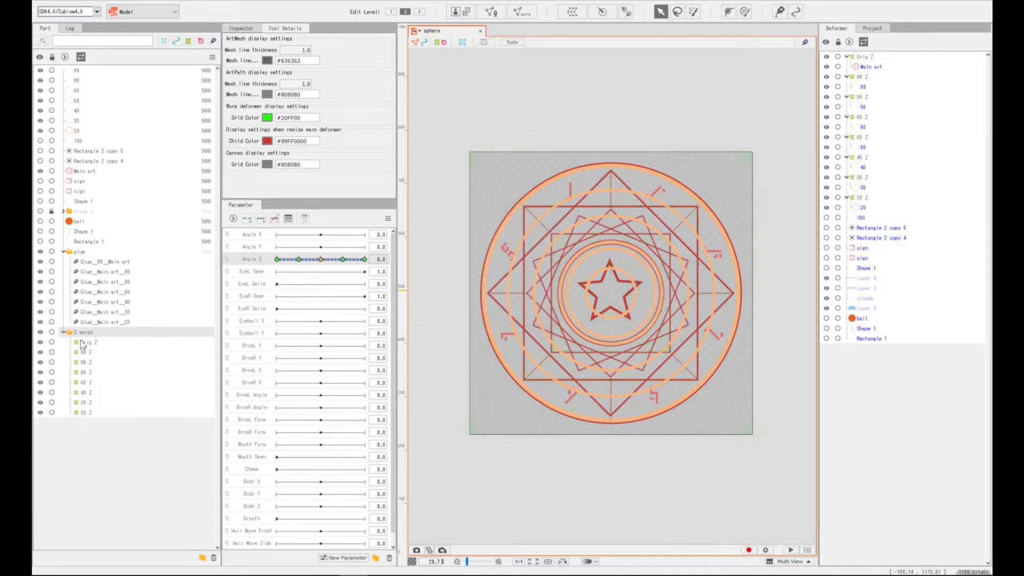
# Create a parent warp deformer named "Orig X" over the Orig Z deformer
pyautogui.click(64, 332)
pyautogui.click(64, 332)
pyautogui.click(79, 342)
pyautogui.click(572, 11)
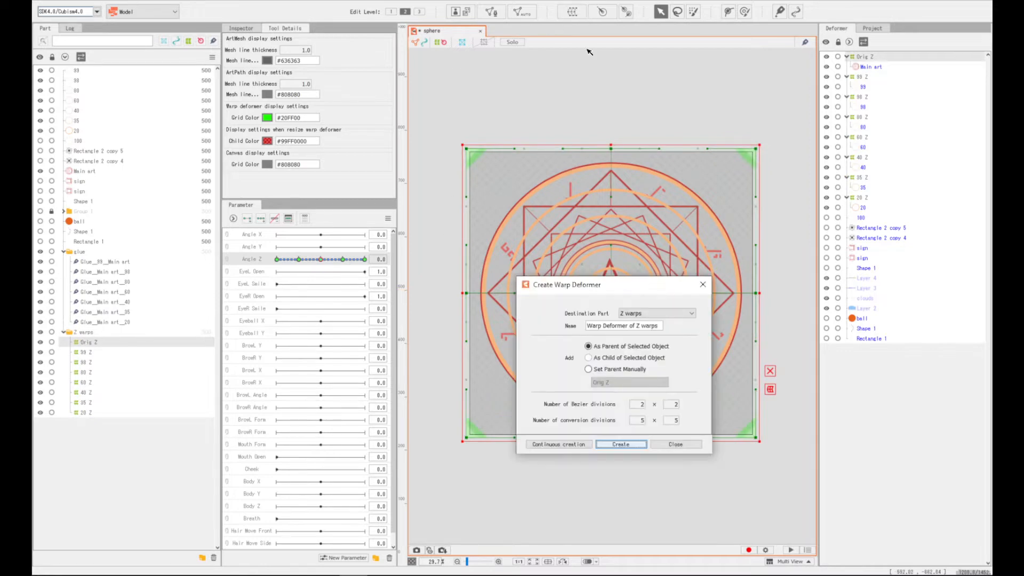
pyautogui.tripleClick(611, 326)
pyautogui.press('BackSpace')
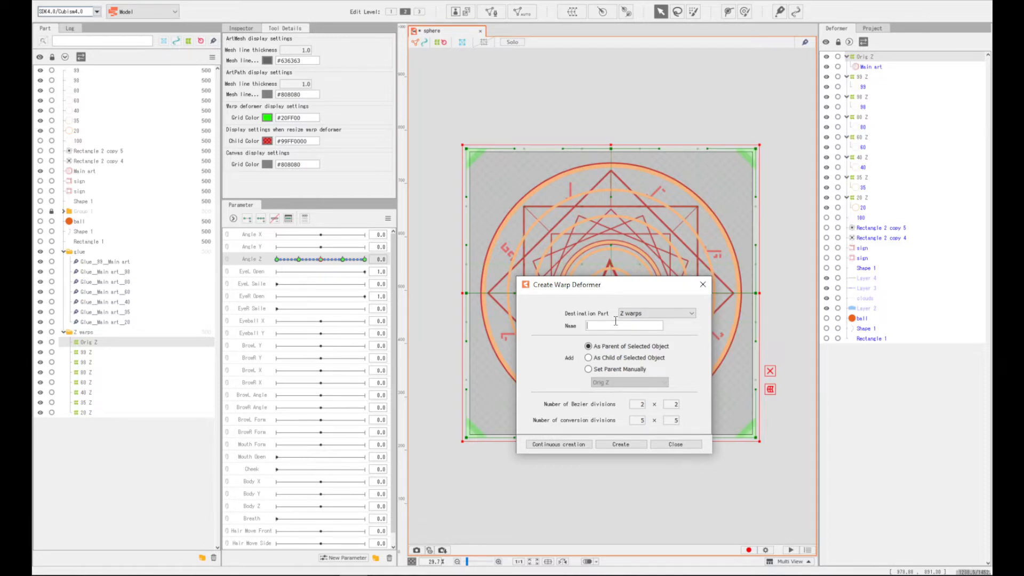
pyautogui.click(629, 446)
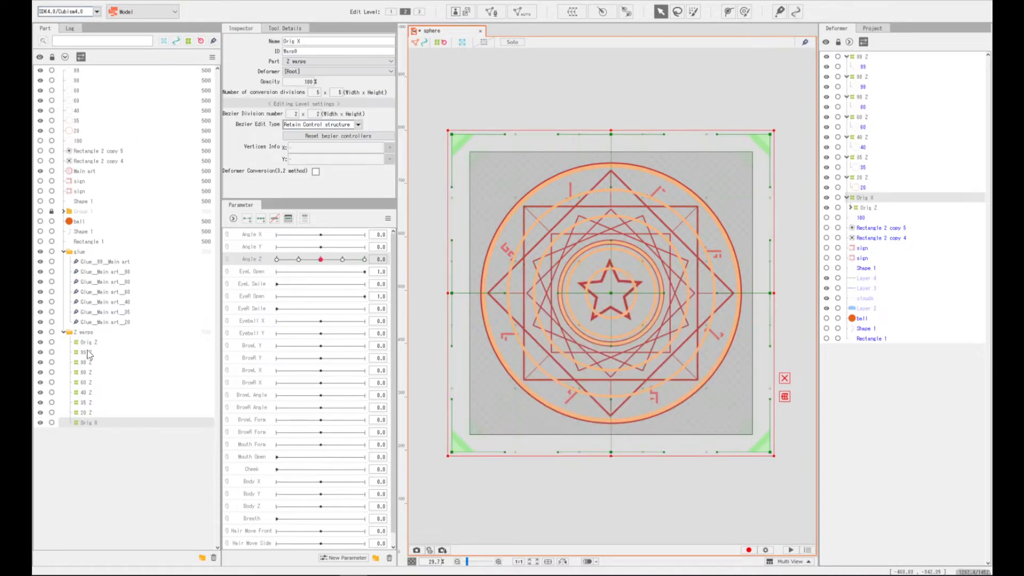
# Create a parent warp deformer named "99 X" over the 99 Z deformer
pyautogui.click(84, 352)
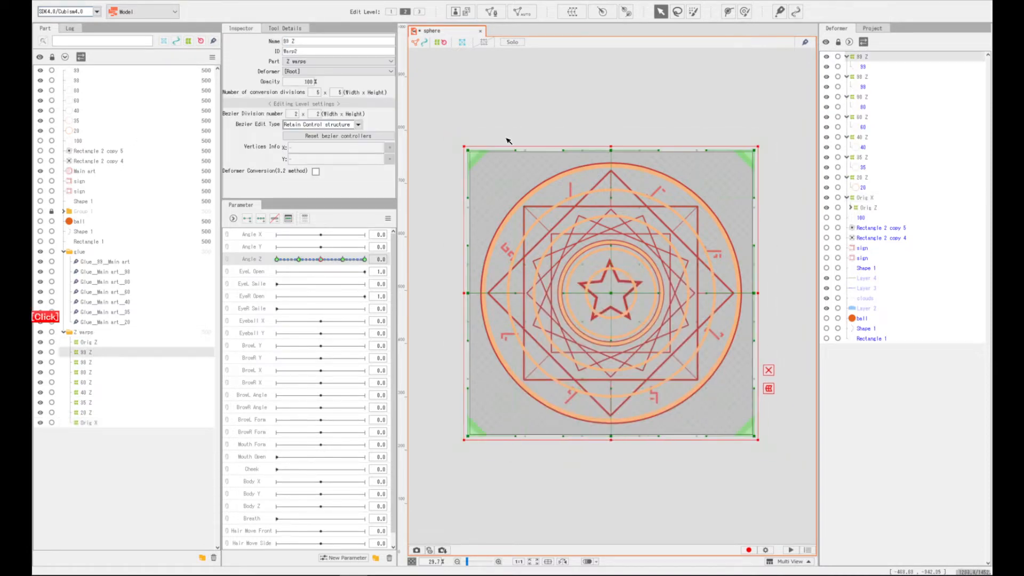
pyautogui.click(572, 11)
pyautogui.tripleClick(618, 325)
pyautogui.press('BackSpace')
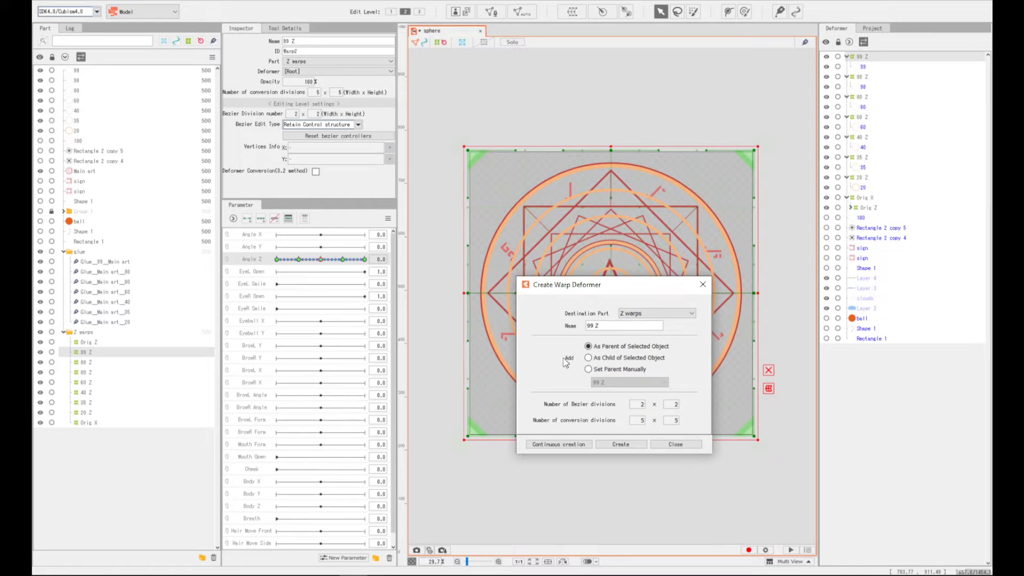
pyautogui.click(621, 445)
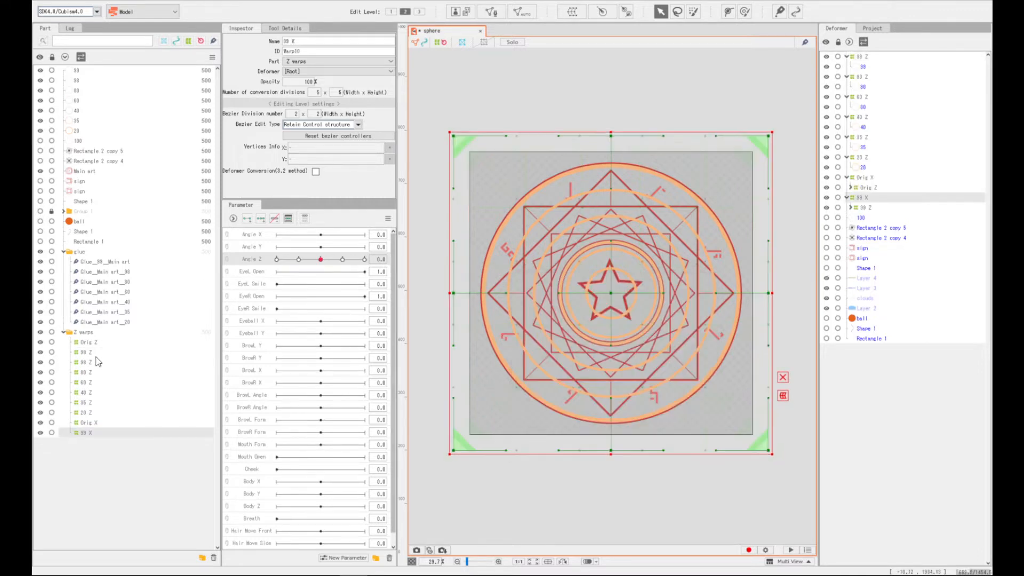
# Create a parent warp deformer named "98 X" over the 98 Z deformer
pyautogui.click(96, 361)
pyautogui.click(573, 12)
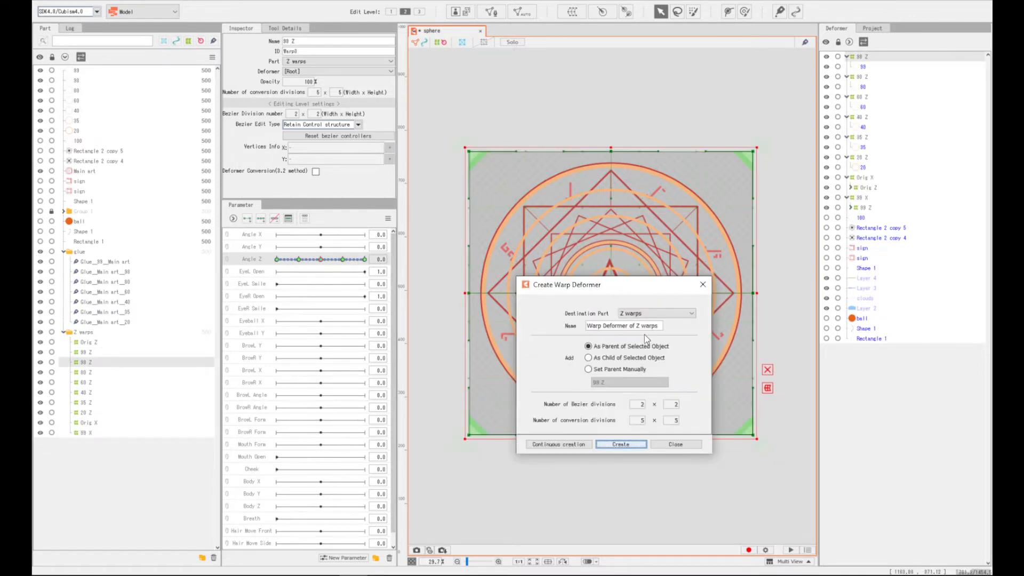
pyautogui.tripleClick(645, 326)
pyautogui.write('98 X')
pyautogui.click(620, 444)
# Create a parent warp deformer named "80 X" over the 80 Z deformer
pyautogui.click(86, 372)
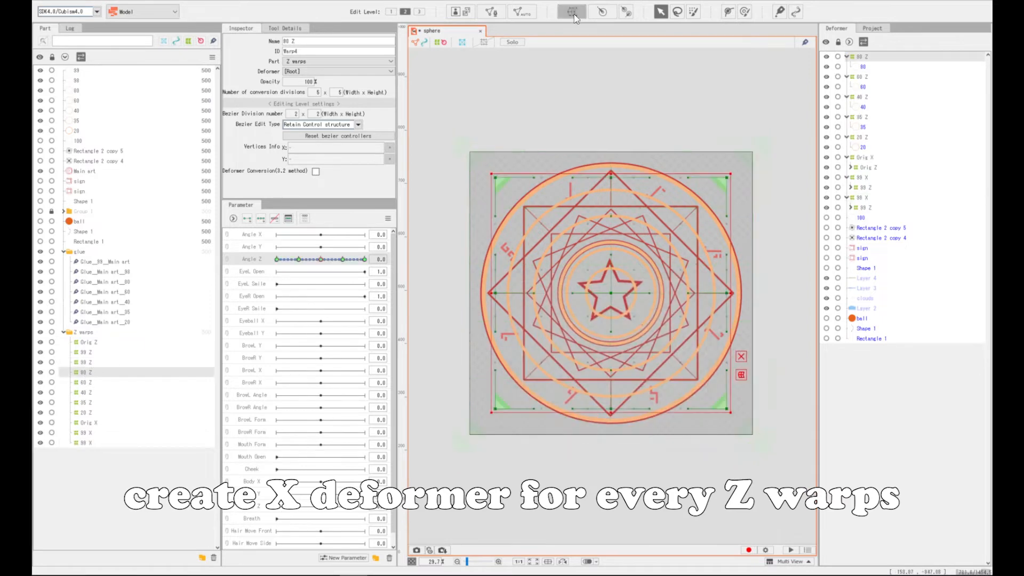
pyautogui.click(573, 12)
pyautogui.tripleClick(624, 326)
pyautogui.write('80 X')
pyautogui.click(620, 444)
# Create a parent warp deformer named "60 X" over the 60 Z deformer
pyautogui.click(106, 382)
pyautogui.click(572, 12)
pyautogui.tripleClick(620, 327)
pyautogui.write('60 X')
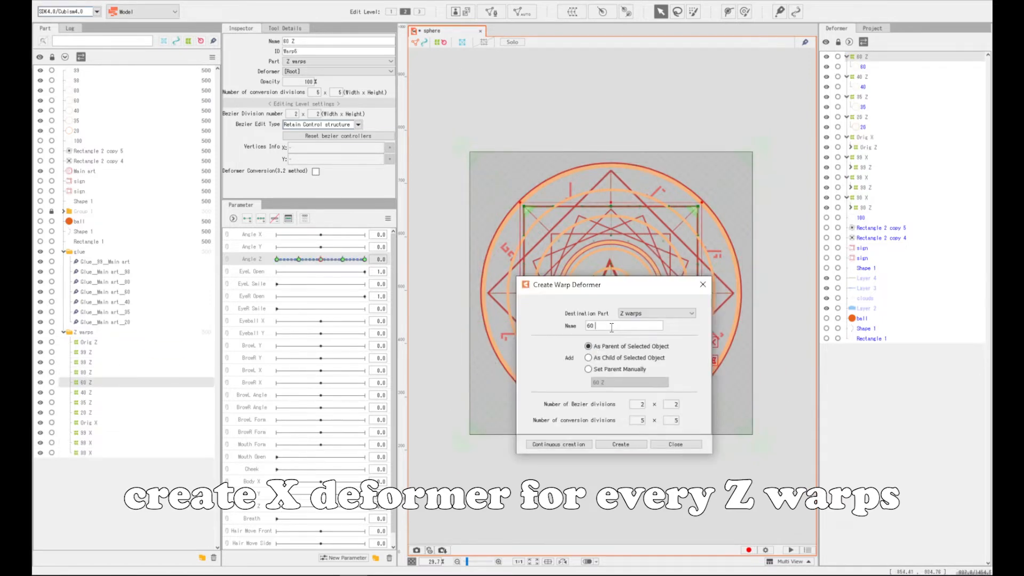
pyautogui.click(621, 445)
# Create a parent warp deformer named "40 X" over the 40 Z deformer
pyautogui.click(106, 392)
pyautogui.click(572, 11)
pyautogui.tripleClick(621, 328)
pyautogui.write('40 X')
pyautogui.click(621, 444)
# Create a parent warp deformer named "35 X" over the 35 Z deformer
pyautogui.click(106, 403)
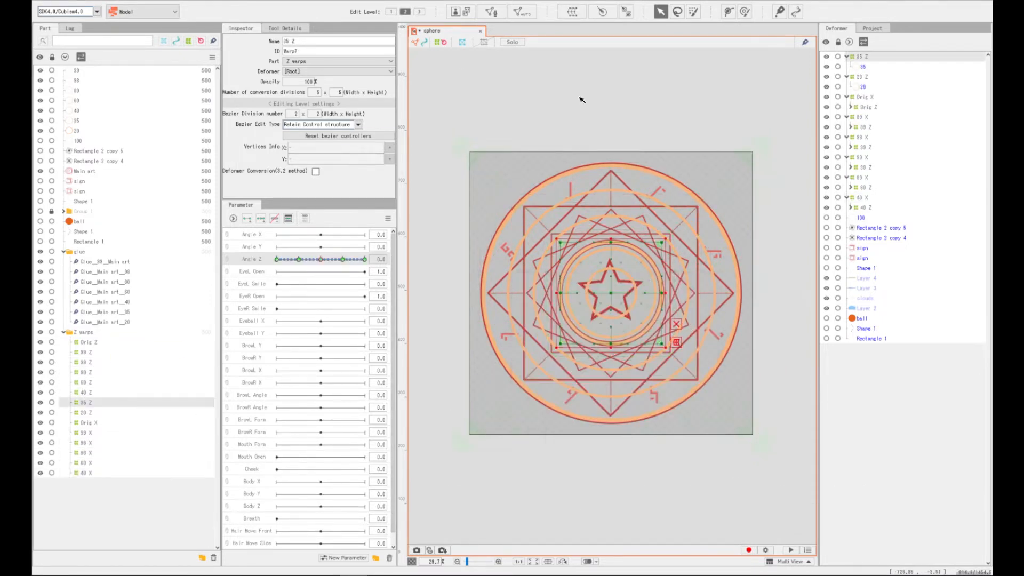
pyautogui.click(573, 11)
pyautogui.tripleClick(621, 326)
pyautogui.write('35 X')
pyautogui.click(639, 447)
# Create a parent warp deformer named "20 X" over the 20 Z deformer
pyautogui.click(106, 413)
pyautogui.click(572, 12)
pyautogui.tripleClick(619, 325)
pyautogui.press('BackSpace')
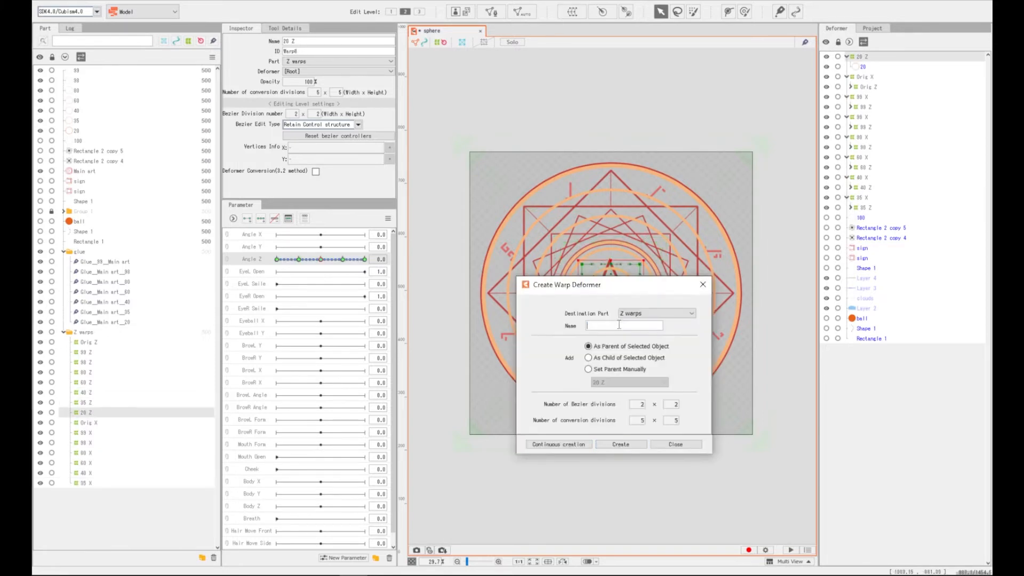
pyautogui.click(631, 446)
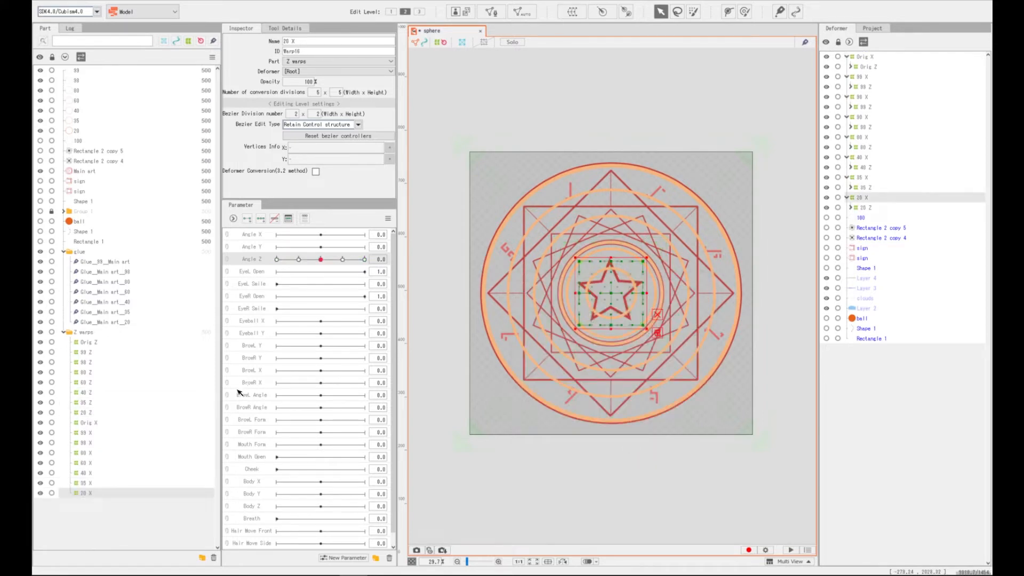
# Group all X deformers from Orig X to 20 X into a new part named "X" and move it above Z warps
pyautogui.keyDown('shift'); pyautogui.click(93, 422); pyautogui.keyUp('shift')
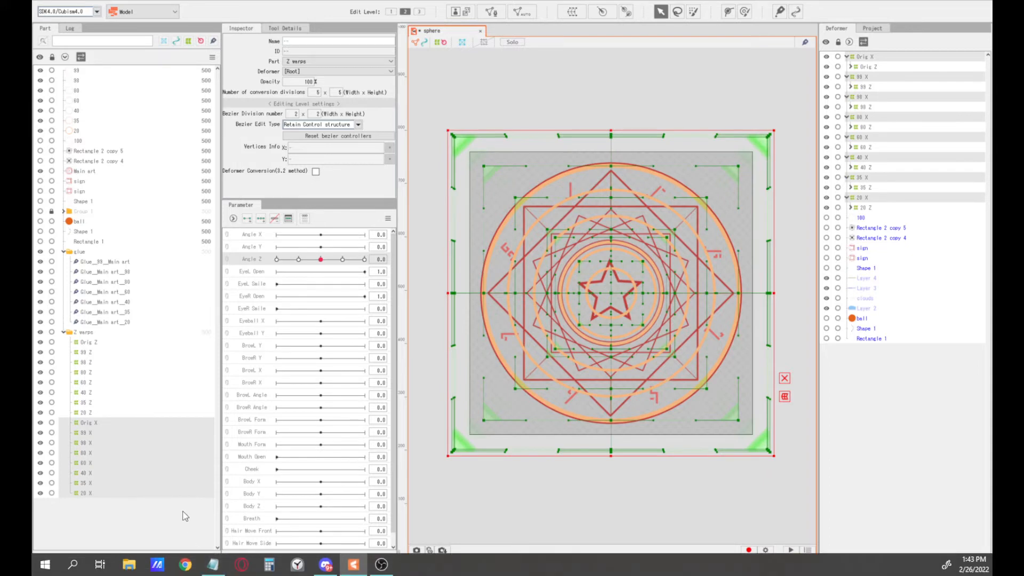
pyautogui.click(201, 558)
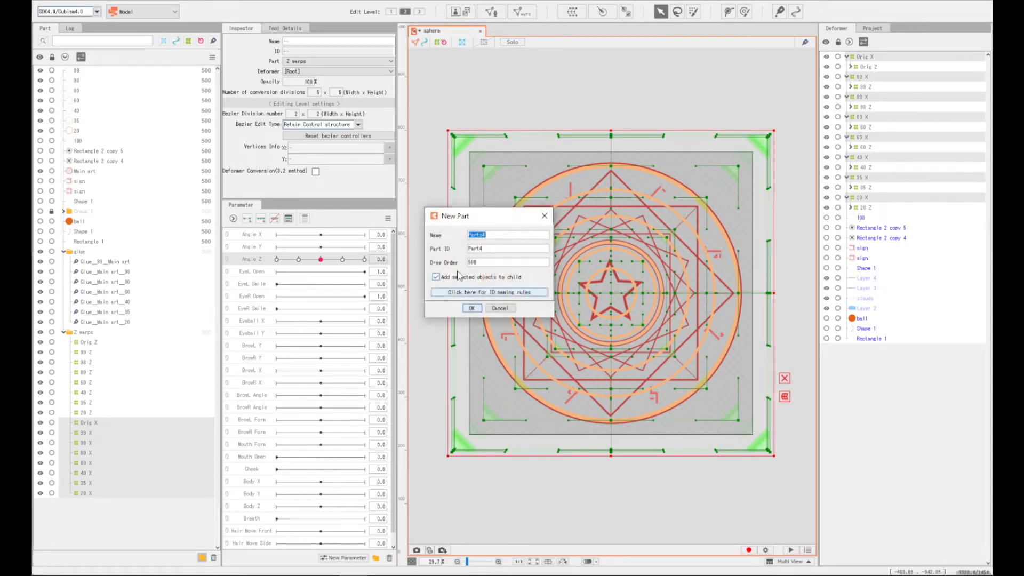
pyautogui.click(471, 309)
pyautogui.moveTo(116, 421); pyautogui.dragTo(75, 339)
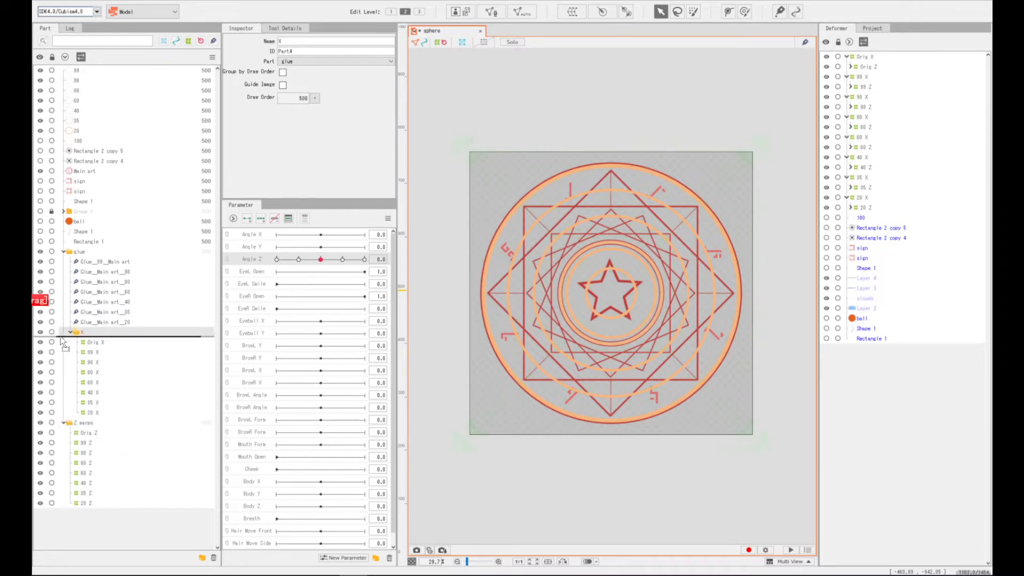
# Give all X deformers Angle X keyforms at -30, -15, 0, 15 and 30, snapped to rounded numbers
pyautogui.click(94, 342)
pyautogui.click(85, 332)
pyautogui.click(89, 342)
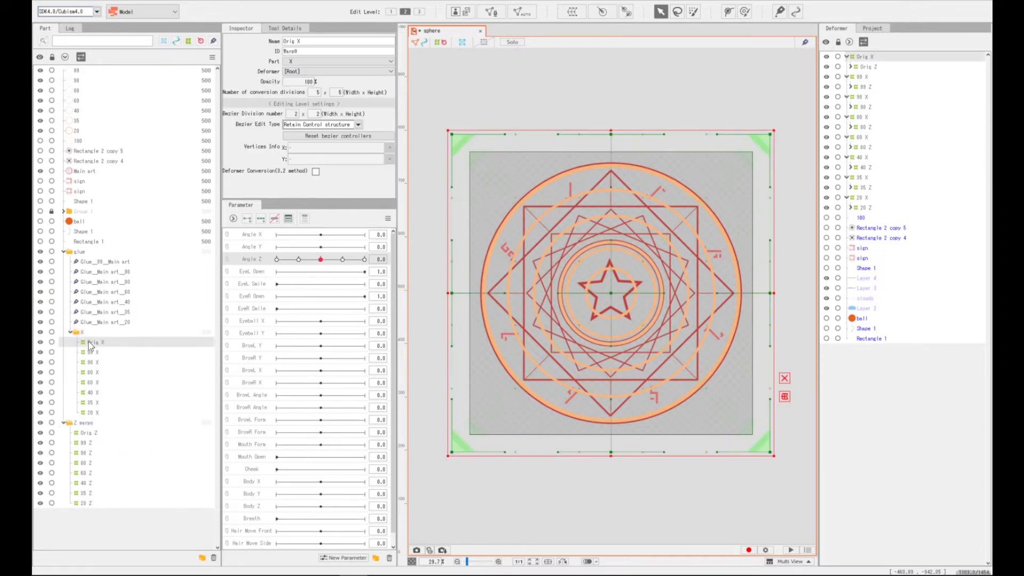
pyautogui.keyDown('shift'); pyautogui.click(85, 413); pyautogui.keyUp('shift')
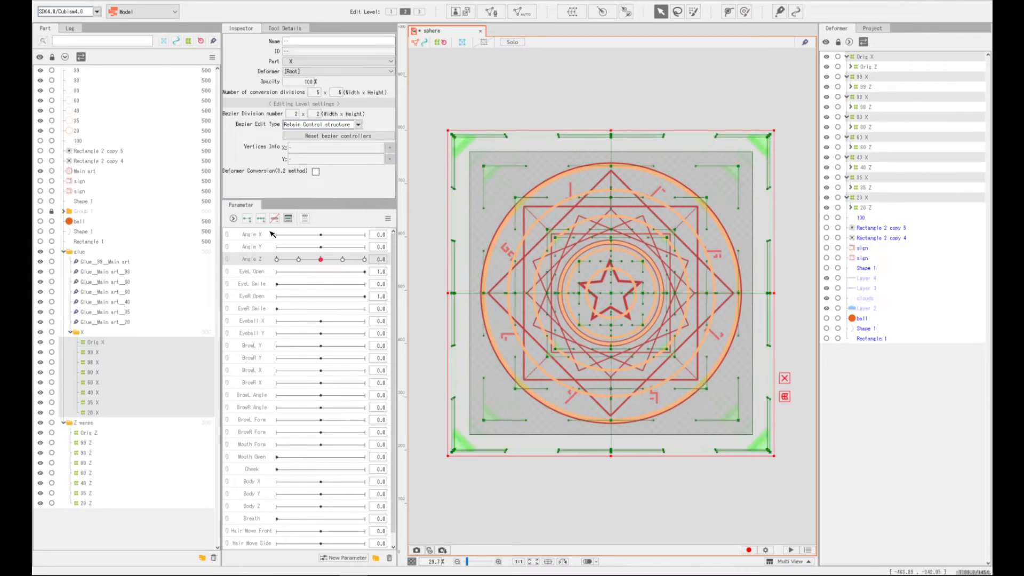
pyautogui.click(255, 246)
pyautogui.click(264, 234)
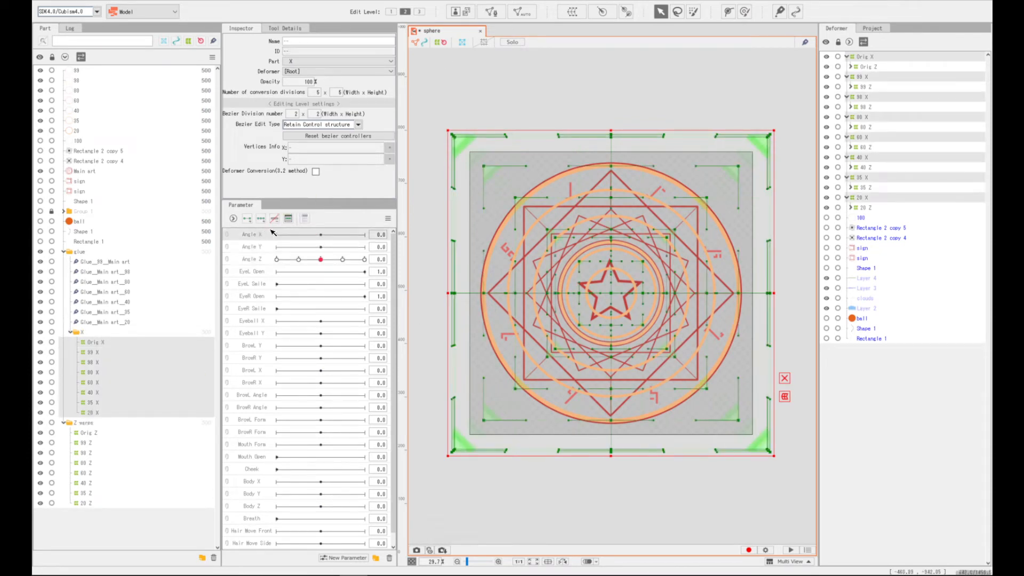
pyautogui.click(260, 219)
pyautogui.click(289, 219)
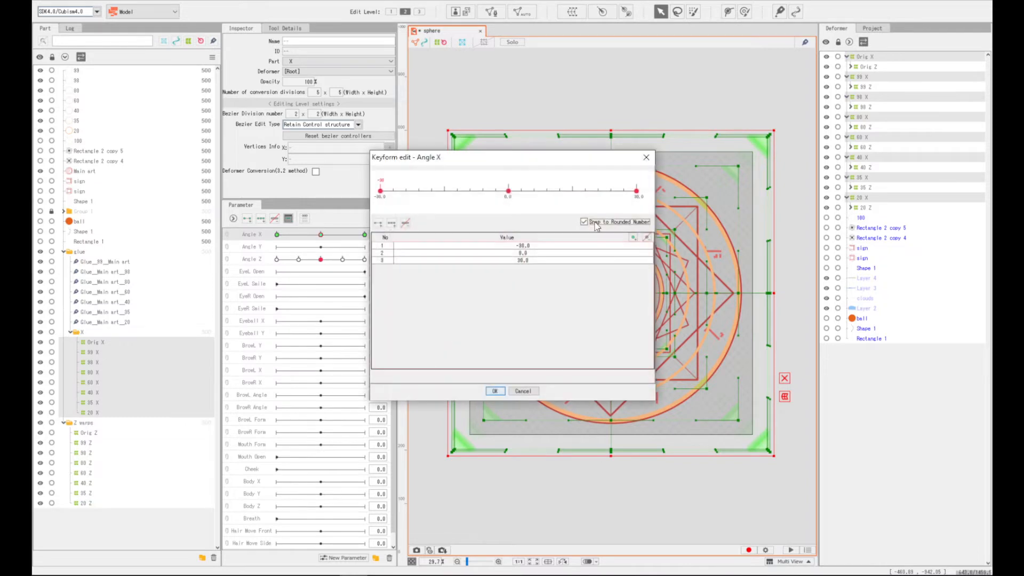
pyautogui.click(572, 202)
pyautogui.click(446, 197)
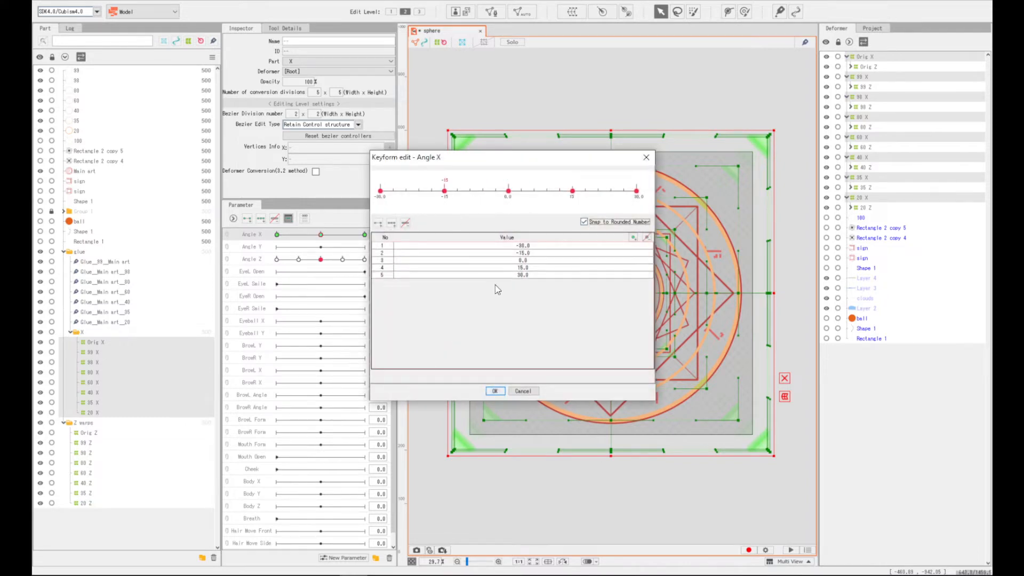
pyautogui.click(495, 391)
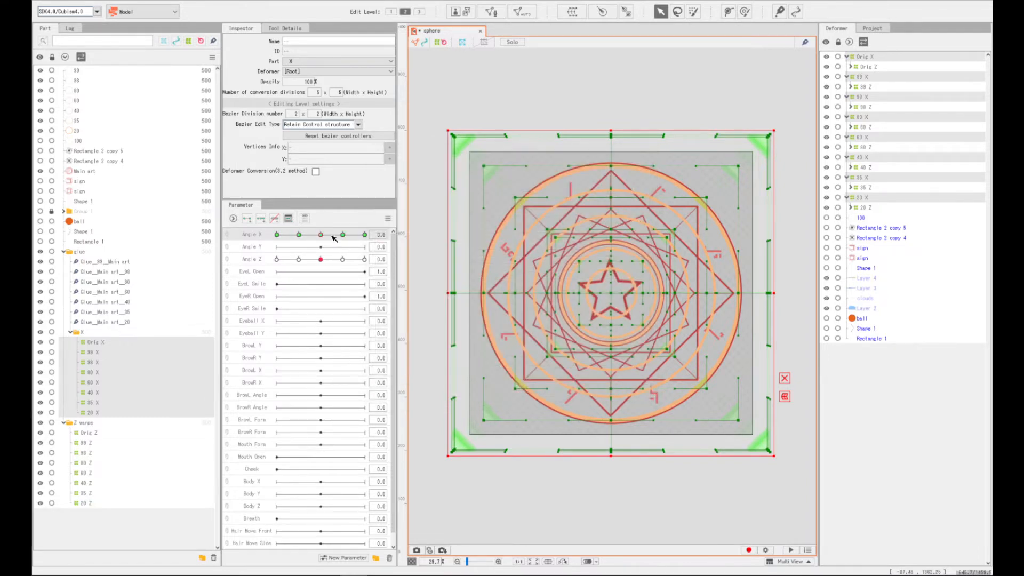
# At Angle X 15, squash all X deformers horizontally toward their centre into a narrow ellipse
pyautogui.click(342, 235)
pyautogui.rightClick(322, 235)
pyautogui.rightClick(340, 235)
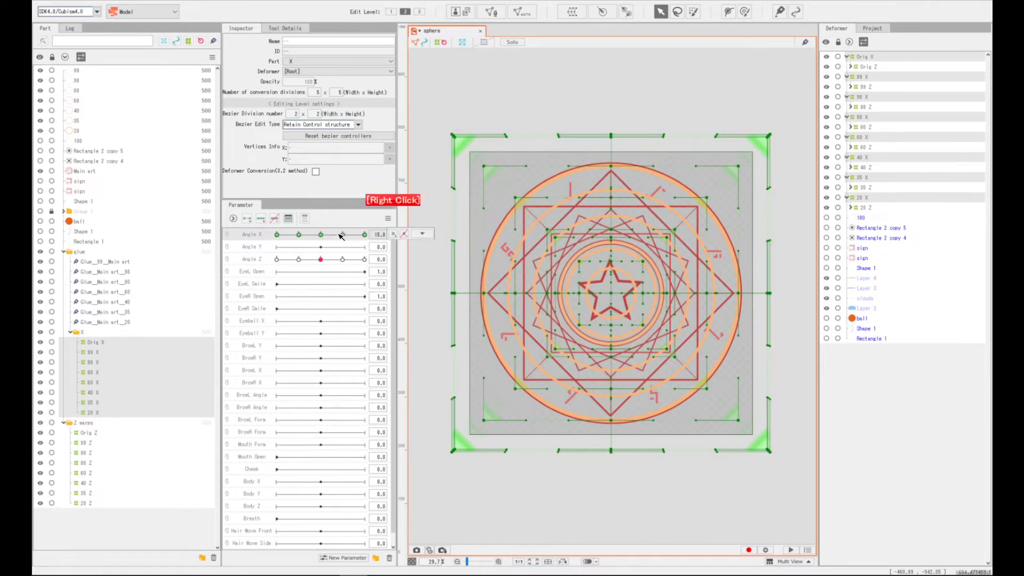
pyautogui.scroll(2, 477, 300)
pyautogui.moveTo(411, 299); pyautogui.dragTo(571, 265)
pyautogui.scroll(-2, 450, 268)
pyautogui.keyDown('alt'); pyautogui.click(435, 266); pyautogui.keyUp('alt')
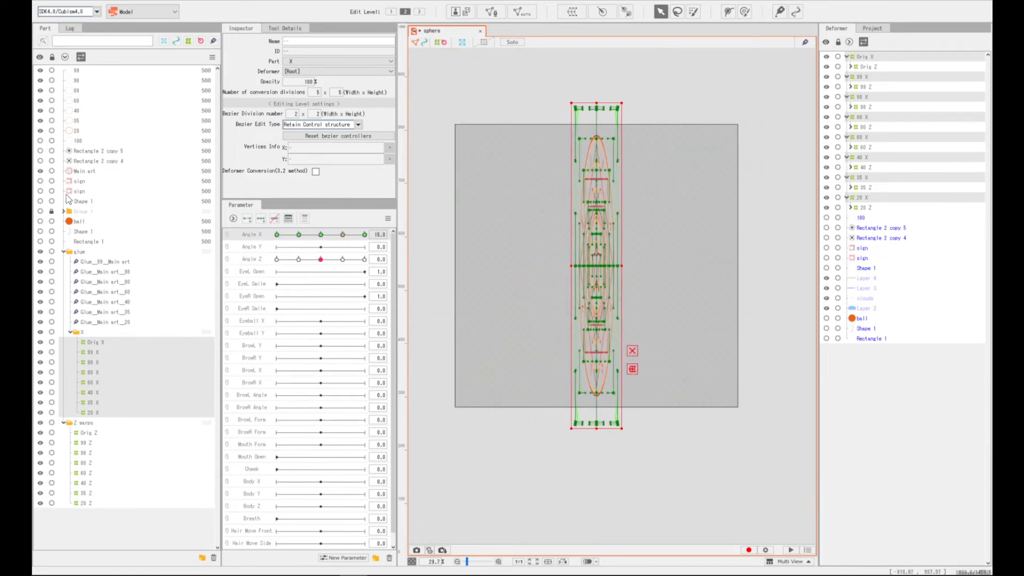
# Show the art mesh 100 as an outer reference ring
pyautogui.click(46, 142)
pyautogui.click(81, 142)
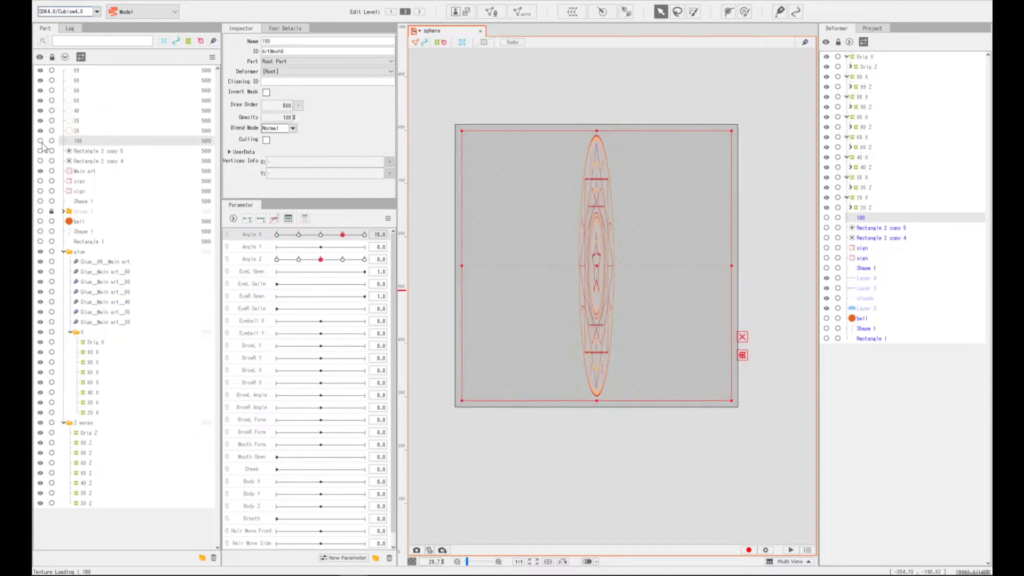
pyautogui.click(40, 141)
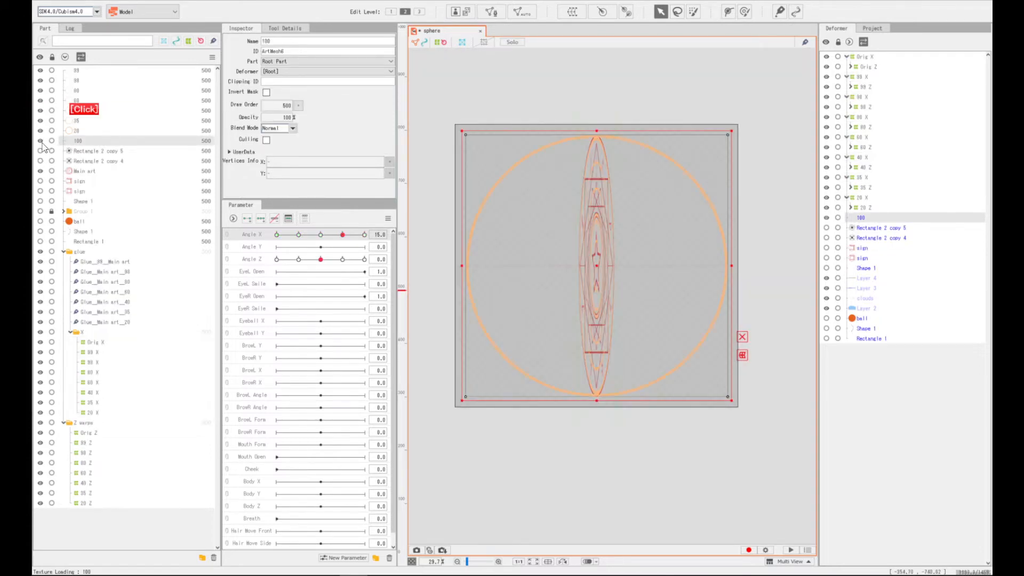
# Reselect all X deformers and flatten them symmetrically into a thin vertical line at Angle X 15
pyautogui.scroll(2, 590, 263)
pyautogui.click(101, 342)
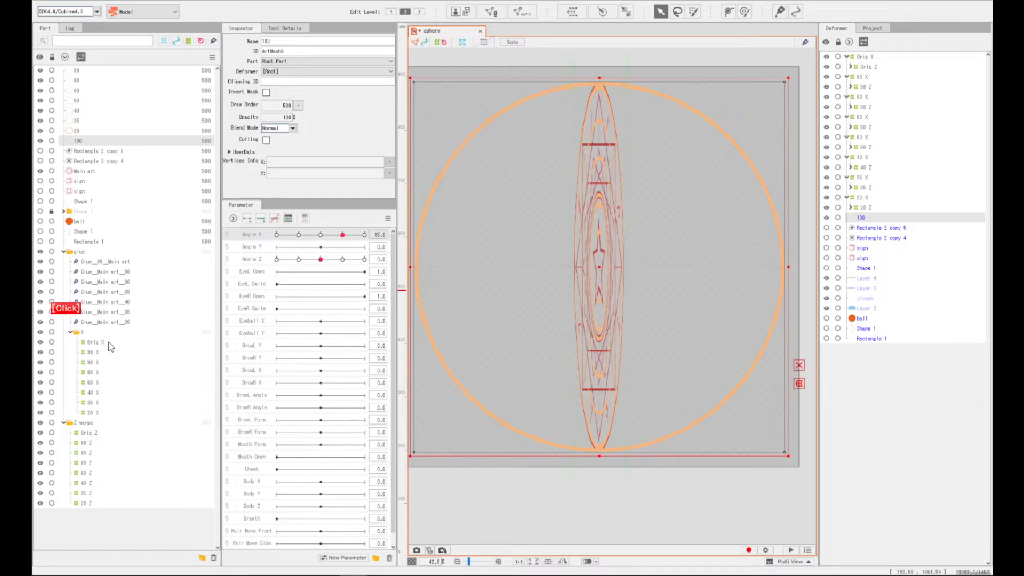
pyautogui.keyDown('ctrl'); pyautogui.keyDown('shift'); pyautogui.click(100, 413); pyautogui.keyUp('shift'); pyautogui.keyUp('ctrl')
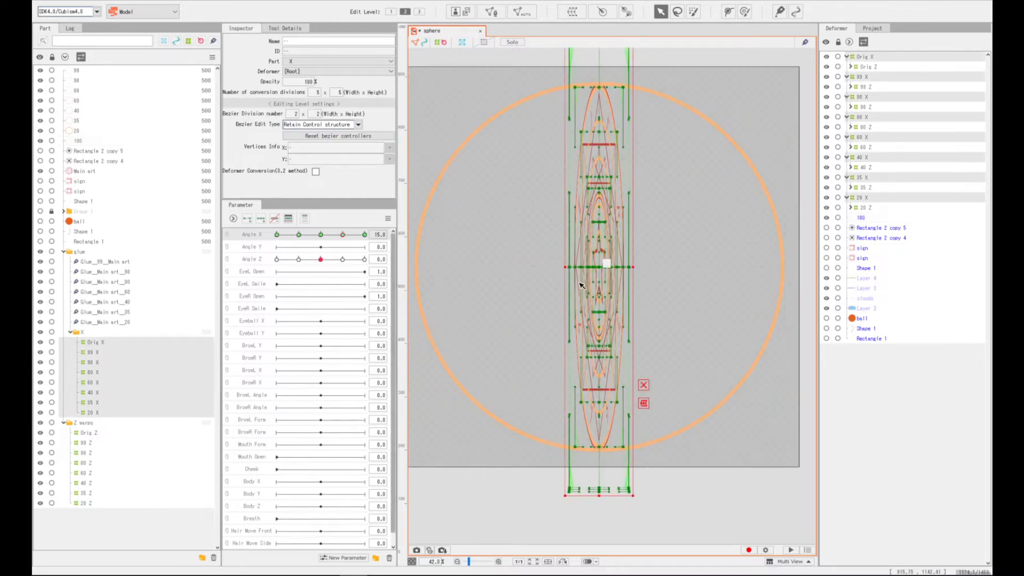
pyautogui.scroll(6, 605, 263)
pyautogui.keyDown('alt'); pyautogui.moveTo(549, 253); pyautogui.dragTo(656, 250); pyautogui.keyUp('alt')
pyautogui.scroll(5, 640, 250)
pyautogui.scroll(5, 656, 251)
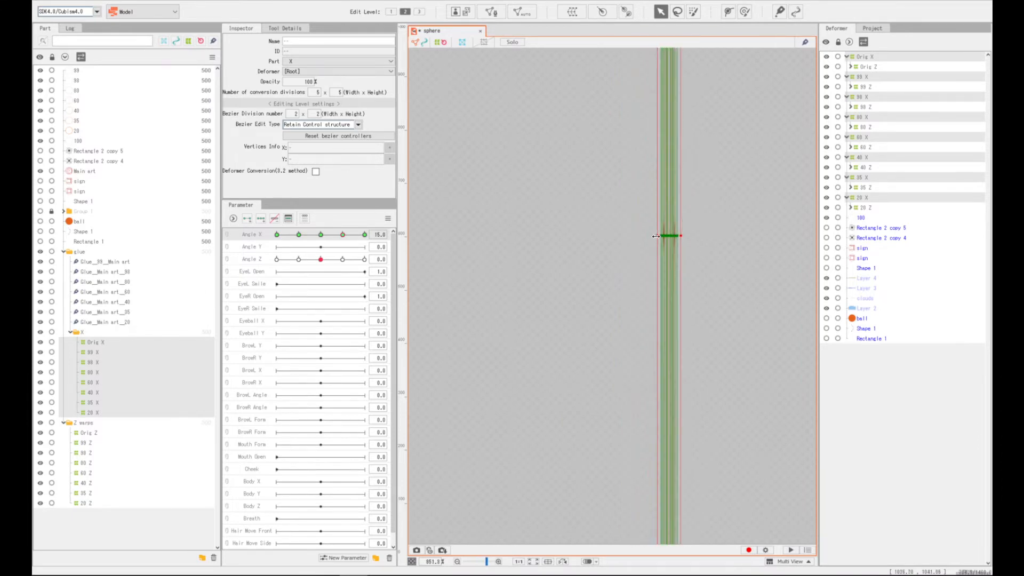
pyautogui.scroll(-6, 656, 253)
pyautogui.scroll(-7, 657, 260)
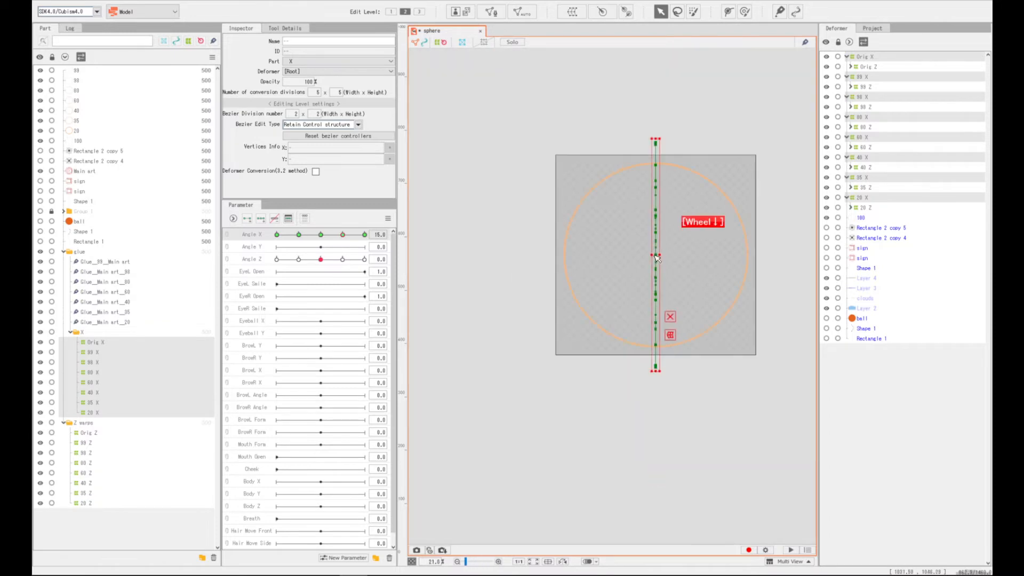
pyautogui.scroll(2, 634, 277)
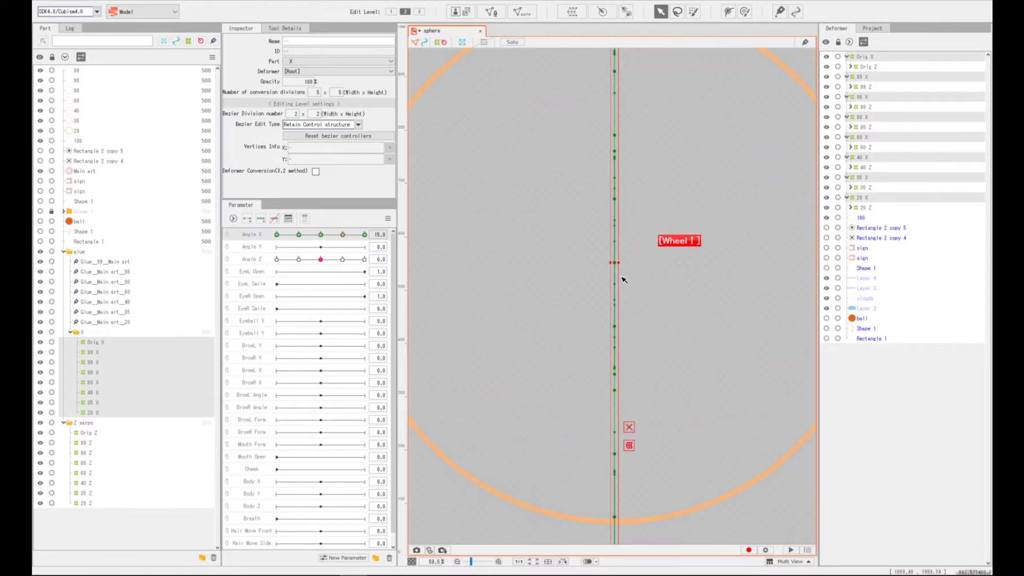
pyautogui.scroll(-3, 620, 276)
pyautogui.scroll(2, 617, 270)
pyautogui.scroll(-3, 622, 267)
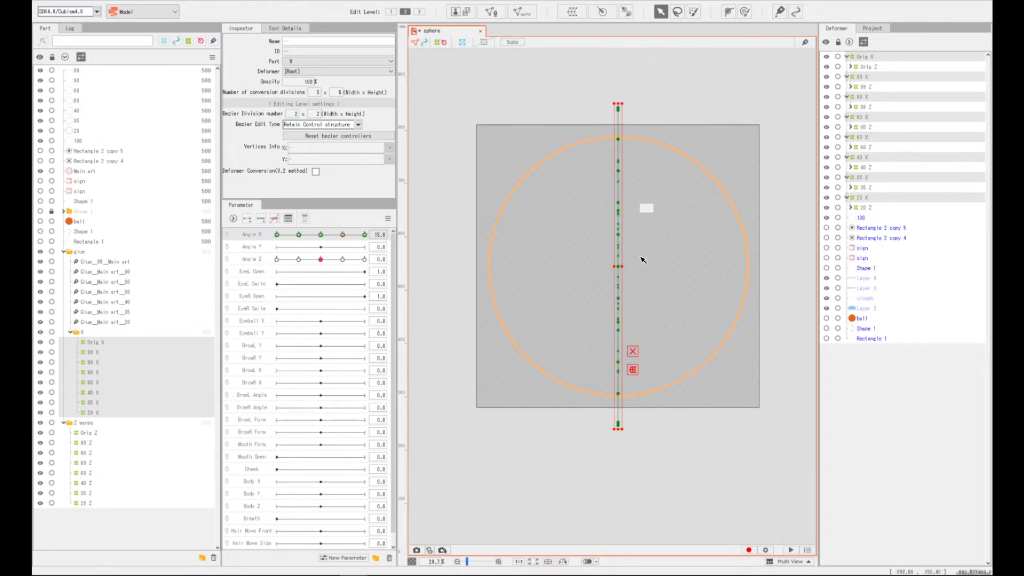
pyautogui.scroll(3, 619, 261)
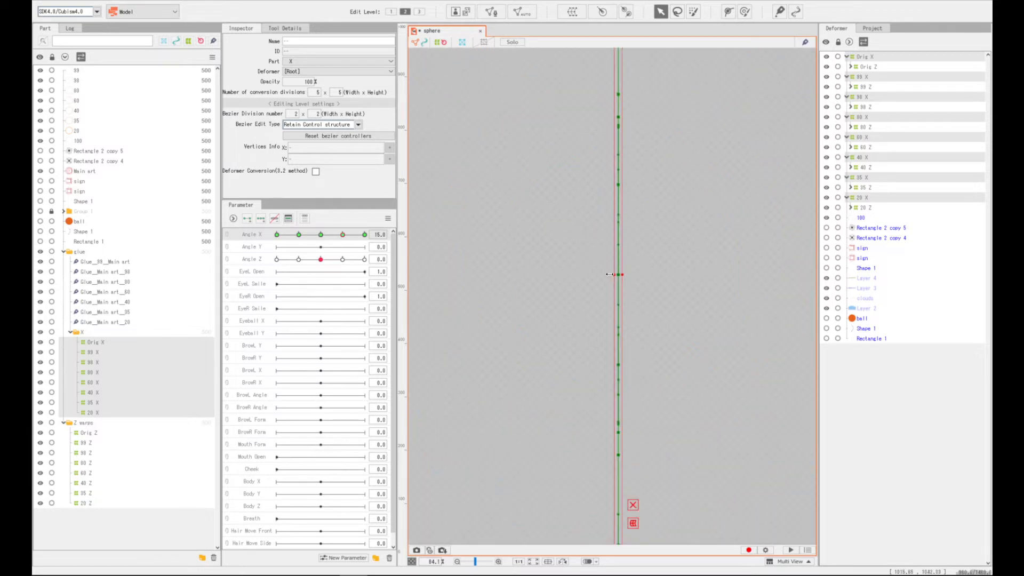
pyautogui.moveTo(614, 275); pyautogui.dragTo(466, 274)
pyautogui.hotkey('ctrl', 'z')
pyautogui.scroll(4, 568, 281)
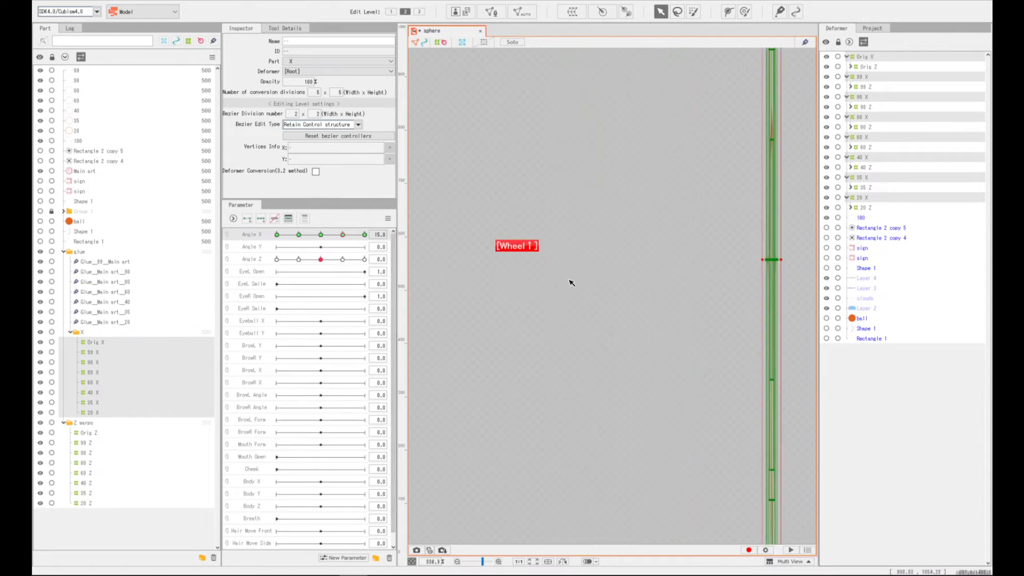
pyautogui.hotkey('ctrl', 'z')
# Return Angle X to 0 to compare the full circle with the flattened pose
pyautogui.scroll(-6, 698, 271)
pyautogui.press('space')
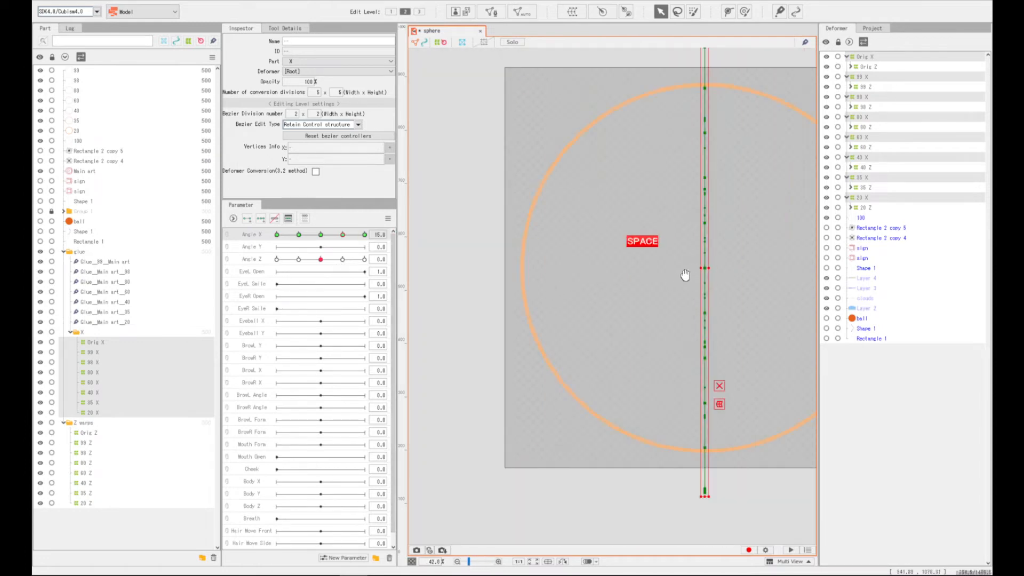
pyautogui.moveTo(684, 275); pyautogui.dragTo(576, 277)
pyautogui.scroll(-1, 566, 277)
pyautogui.rightClick(320, 234)
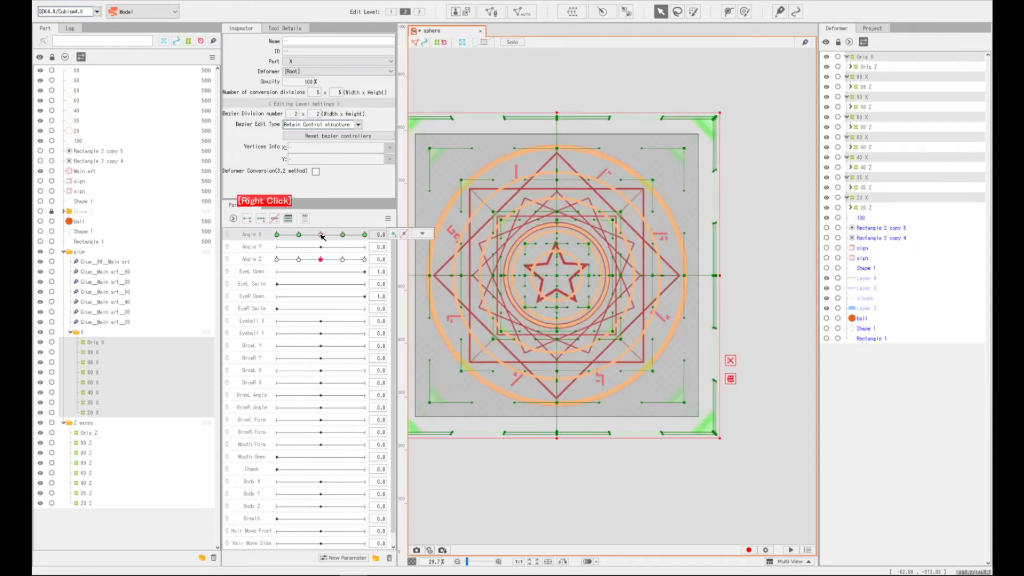
# Set Angle X to 15 and start offsetting the flattened X deformers from the centre toward the reference ring's right edge
pyautogui.moveTo(320, 234); pyautogui.dragTo(349, 235)
pyautogui.rightClick(343, 235)
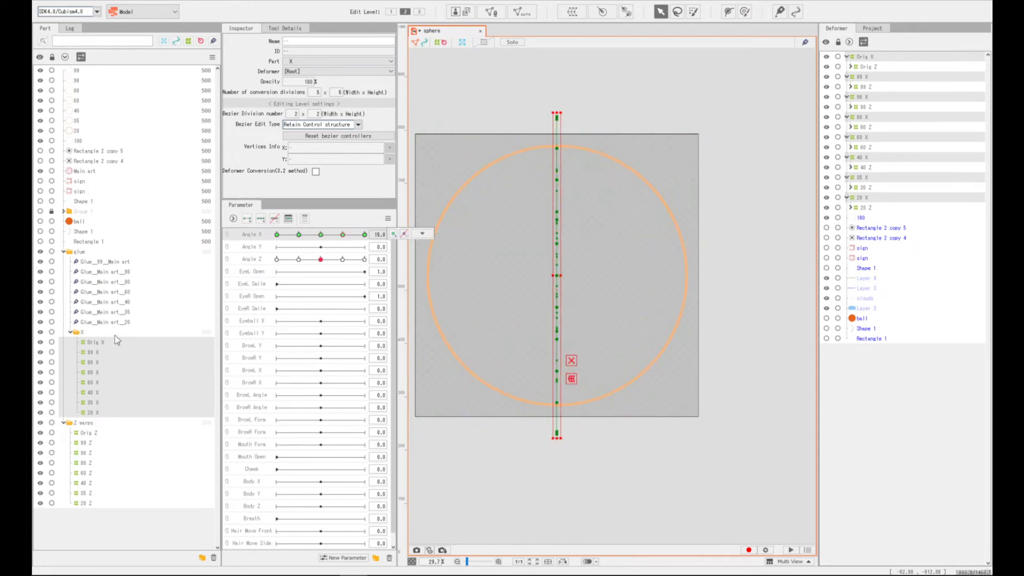
pyautogui.click(98, 352)
pyautogui.scroll(2, 535, 276)
pyautogui.press('space')
pyautogui.moveTo(557, 281); pyautogui.dragTo(542, 277)
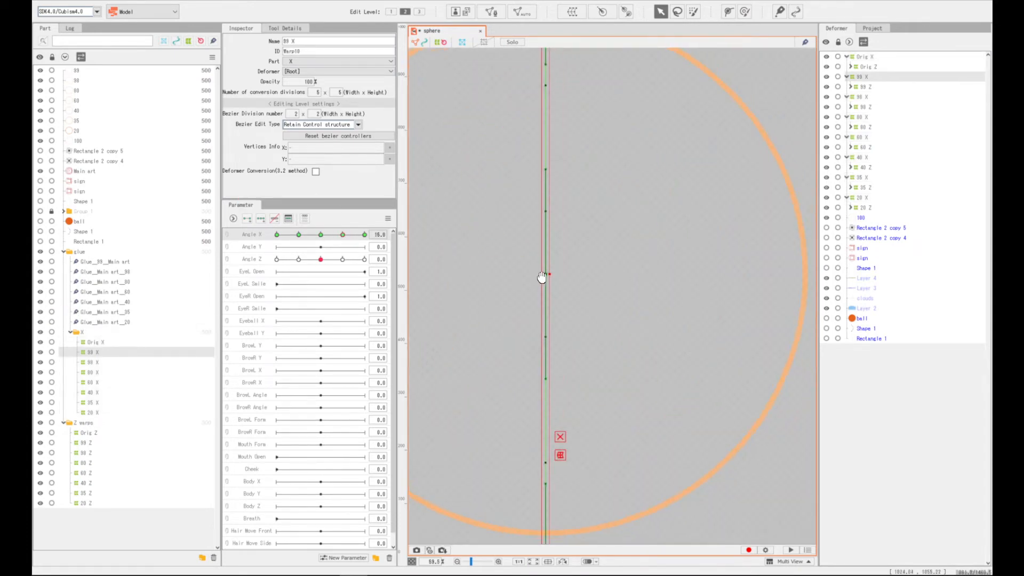
pyautogui.click(96, 362)
pyautogui.moveTo(548, 274); pyautogui.dragTo(772, 273)
# Stagger the flattened X deformers from 80 X through 20 X progressively closer to the reference ring's right edge
pyautogui.click(96, 372)
pyautogui.keyDown('shift'); pyautogui.click(96, 413); pyautogui.keyUp('shift')
pyautogui.click(96, 383)
pyautogui.keyDown('shift'); pyautogui.click(96, 412); pyautogui.keyUp('shift')
pyautogui.click(96, 392)
pyautogui.keyDown('shift'); pyautogui.click(96, 412); pyautogui.keyUp('shift')
pyautogui.keyDown('ctrl'); pyautogui.click(96, 392); pyautogui.keyUp('ctrl')
pyautogui.scroll(5, 736, 320)
pyautogui.scroll(-3, 584, 246)
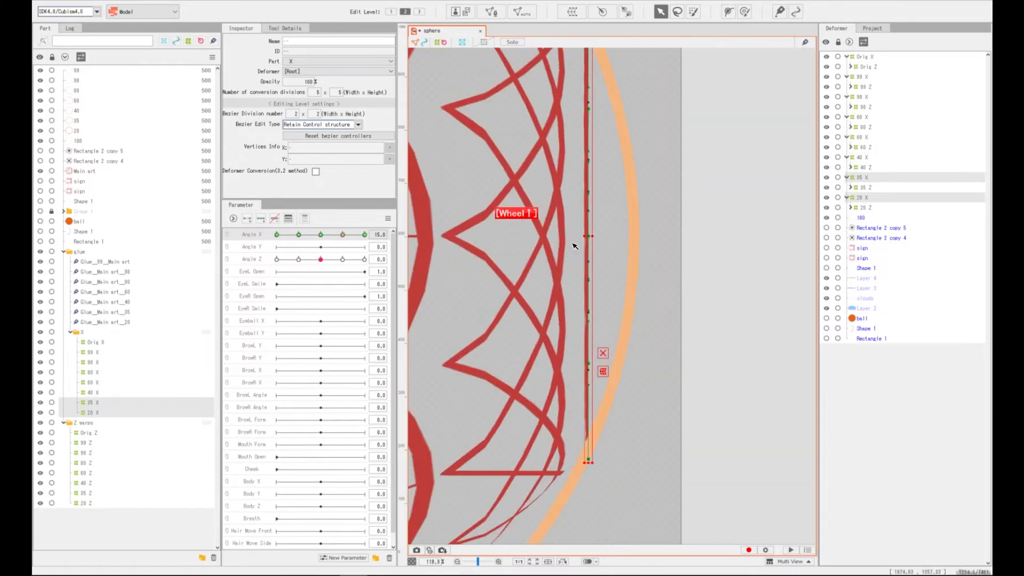
pyautogui.moveTo(584, 235); pyautogui.dragTo(657, 244)
# Undo the last change to the 20 X deformer and view the staggered layout at Angle X 15
pyautogui.click(93, 413)
pyautogui.scroll(2, 611, 237)
pyautogui.hotkey('ctrl', 'z')
pyautogui.scroll(-4, 666, 250)
pyautogui.moveTo(343, 234)
pyautogui.mouseDown()
pyautogui.moveTo(325, 235)
pyautogui.moveTo(343, 235)
pyautogui.mouseUp()
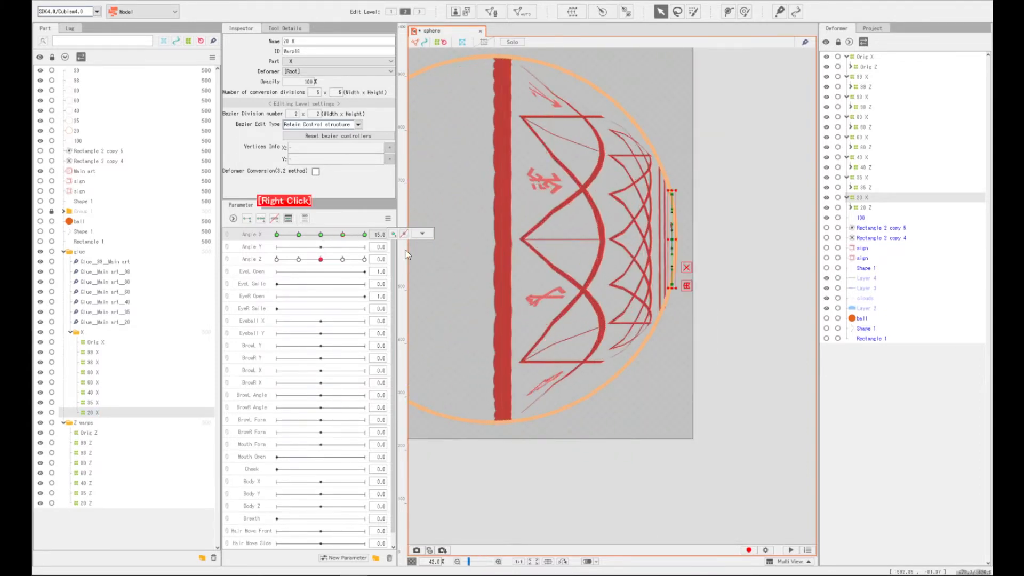
# Examine the positions of the X deformers and art meshes 20, 80, 90 and 99 against the reference ring
pyautogui.click(100, 348)
pyautogui.click(100, 360)
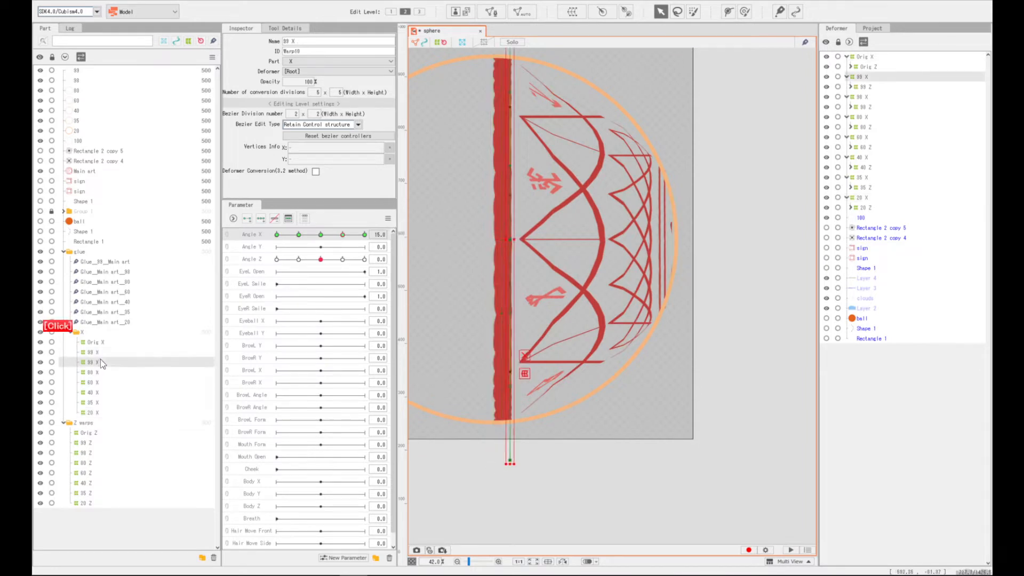
pyautogui.click(86, 131)
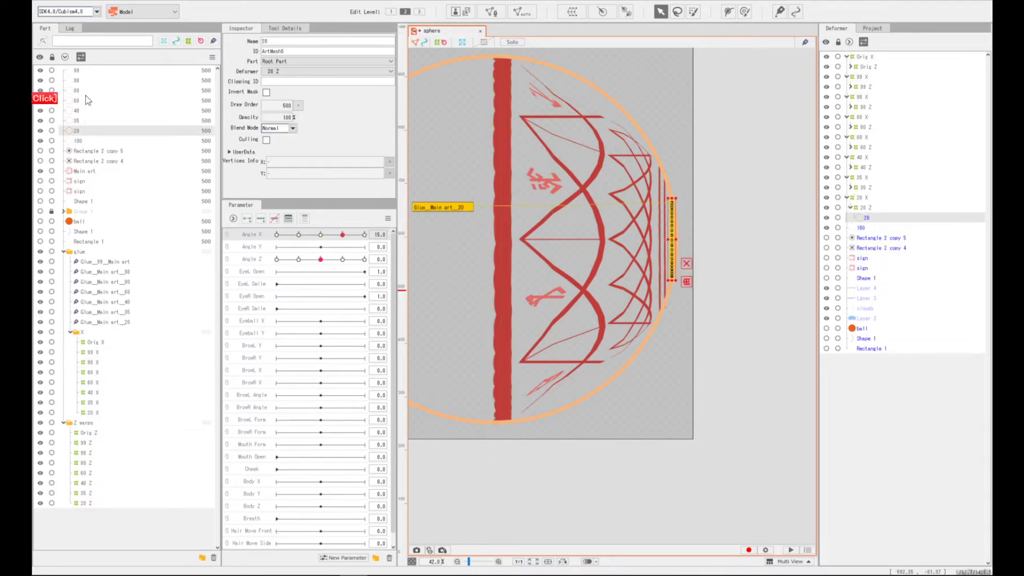
pyautogui.click(105, 343)
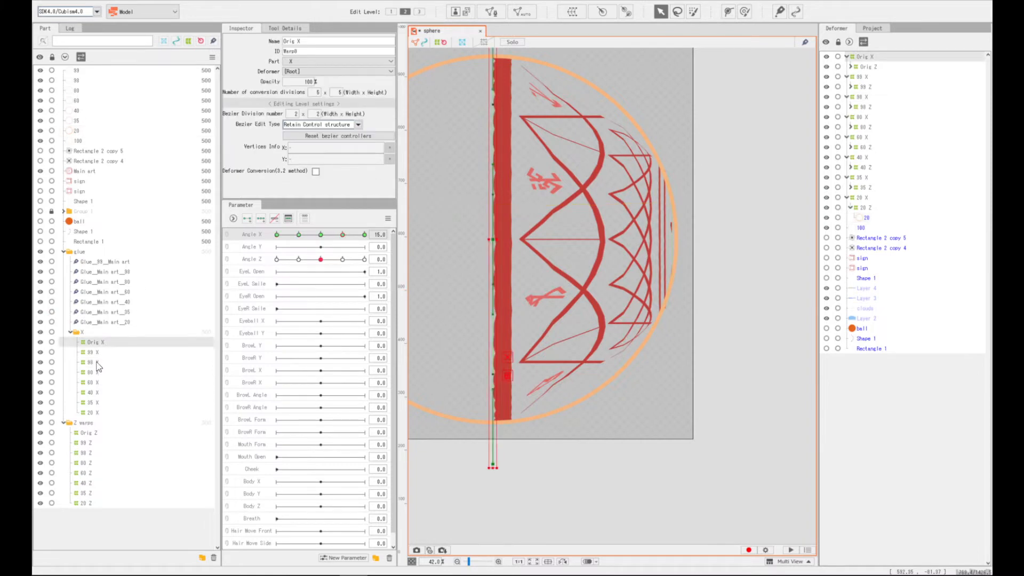
pyautogui.click(87, 91)
pyautogui.press('Up')
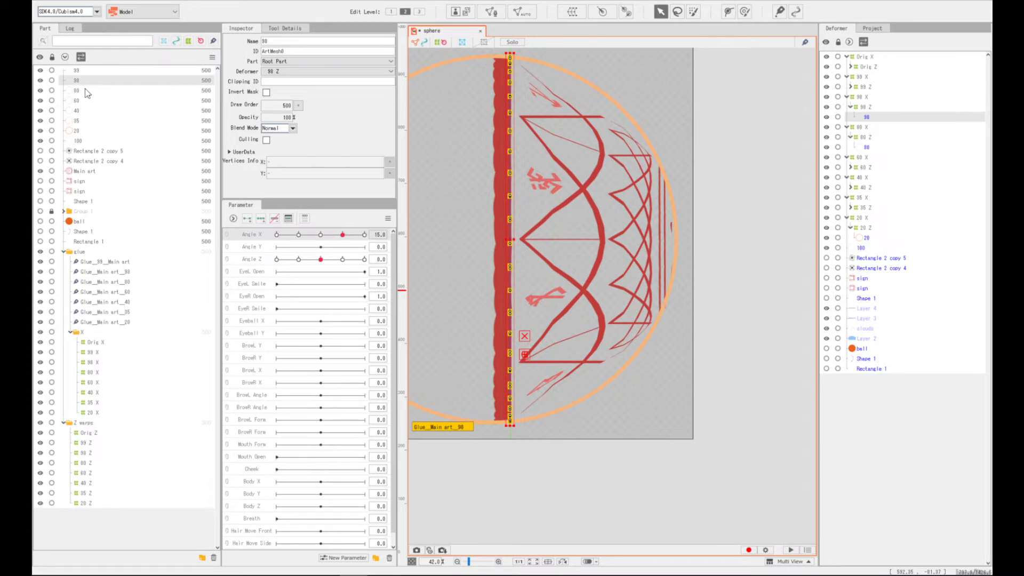
pyautogui.click(81, 70)
pyautogui.click(86, 81)
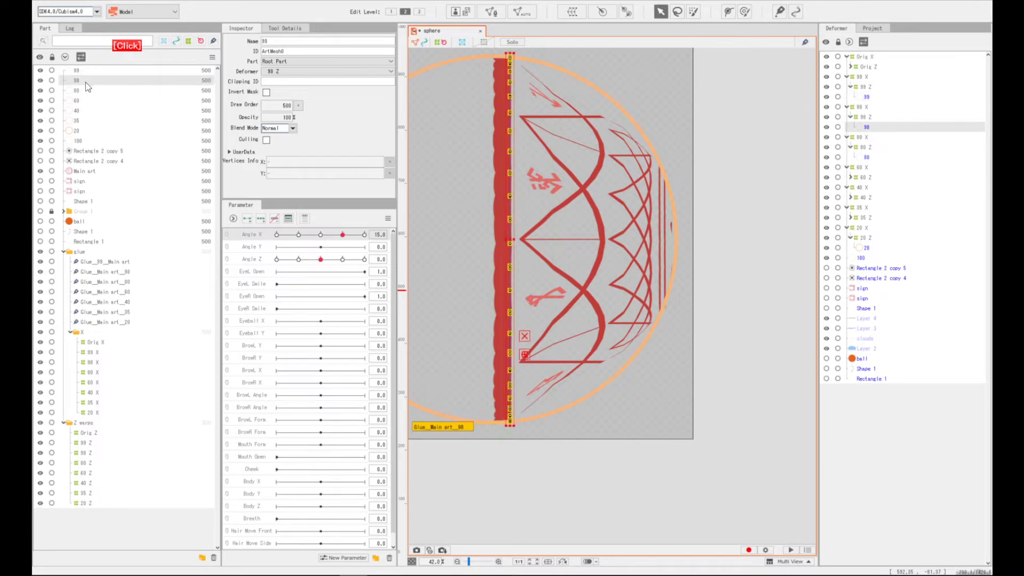
pyautogui.click(83, 90)
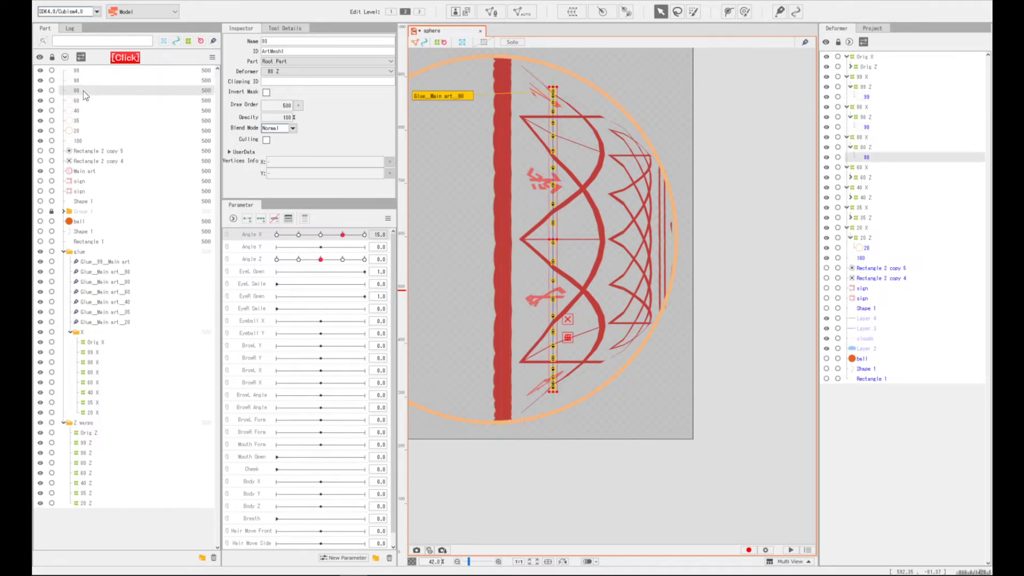
# Try stretching the flattened art meshes vertically, up to mesh 60, so that their ends meet the reference ring
pyautogui.scroll(4, 553, 94)
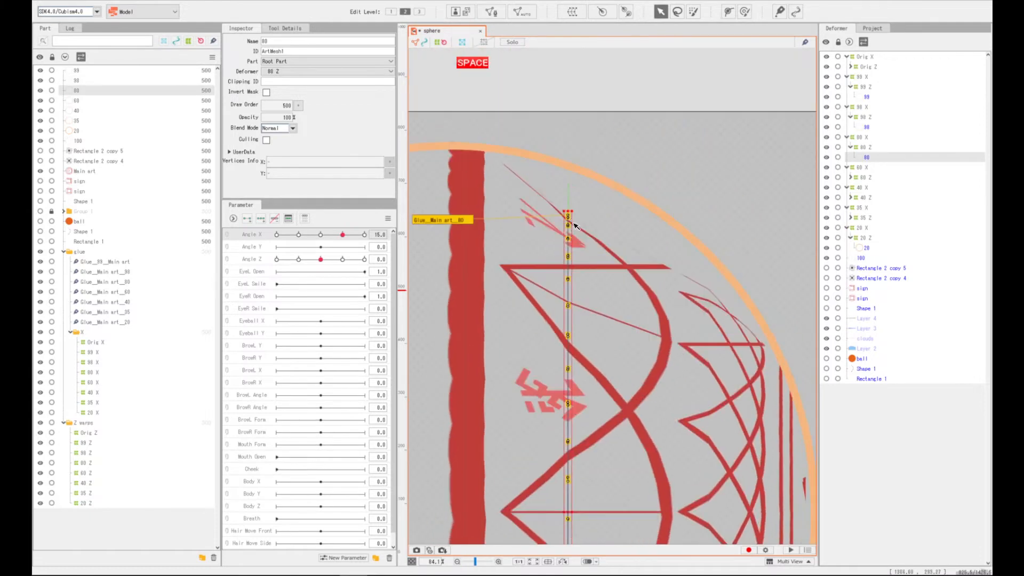
pyautogui.click(83, 81)
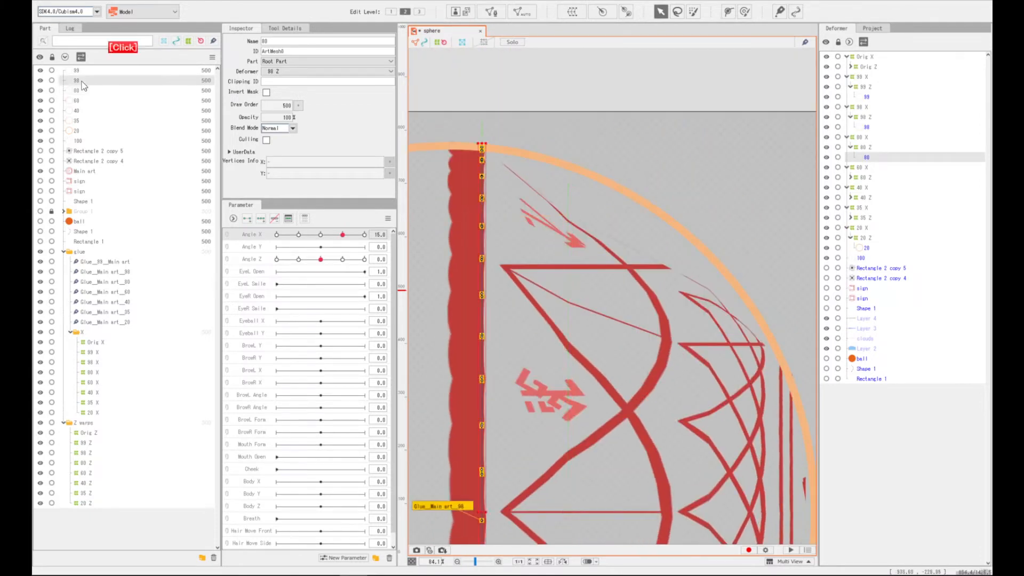
pyautogui.click(84, 90)
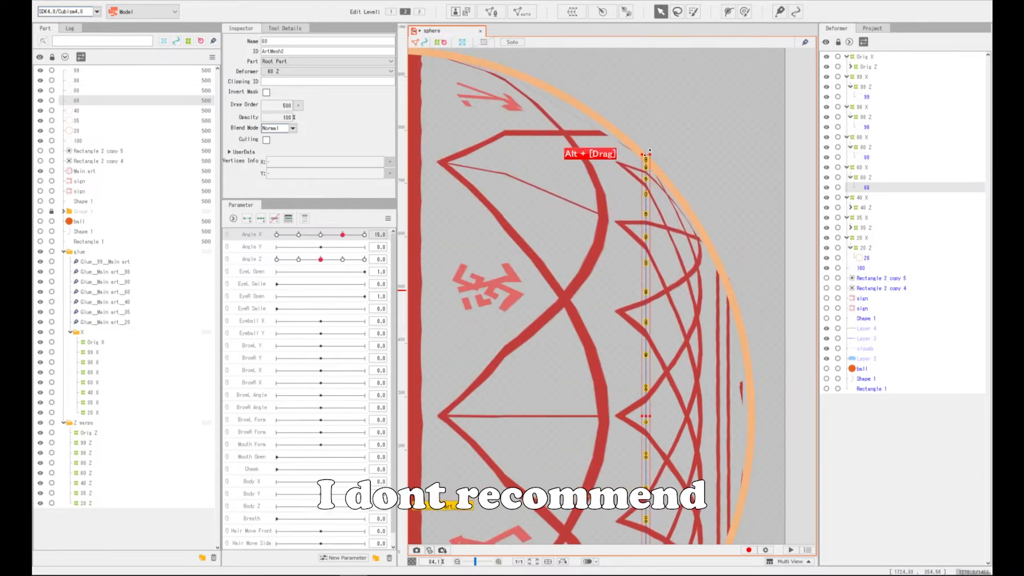
pyautogui.scroll(-3, 646, 159)
pyautogui.moveTo(659, 254); pyautogui.dragTo(649, 245)
pyautogui.scroll(1, 649, 245)
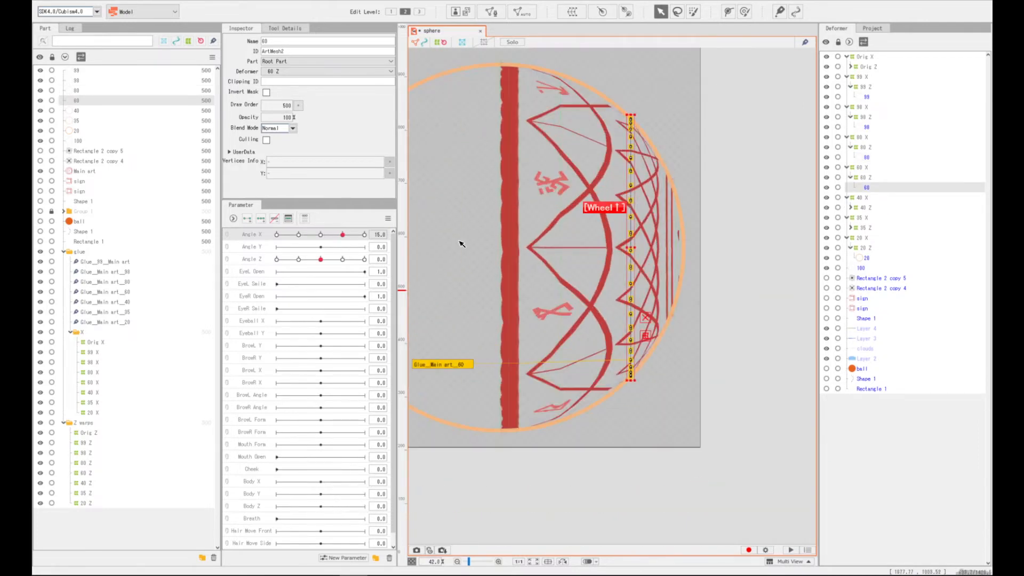
# Return Angle X to 0 to compare the front-facing circle with the stretched art meshes
pyautogui.moveTo(343, 235); pyautogui.dragTo(323, 236)
pyautogui.moveTo(320, 239); pyautogui.dragTo(321, 239)
pyautogui.scroll(-3, 518, 229)
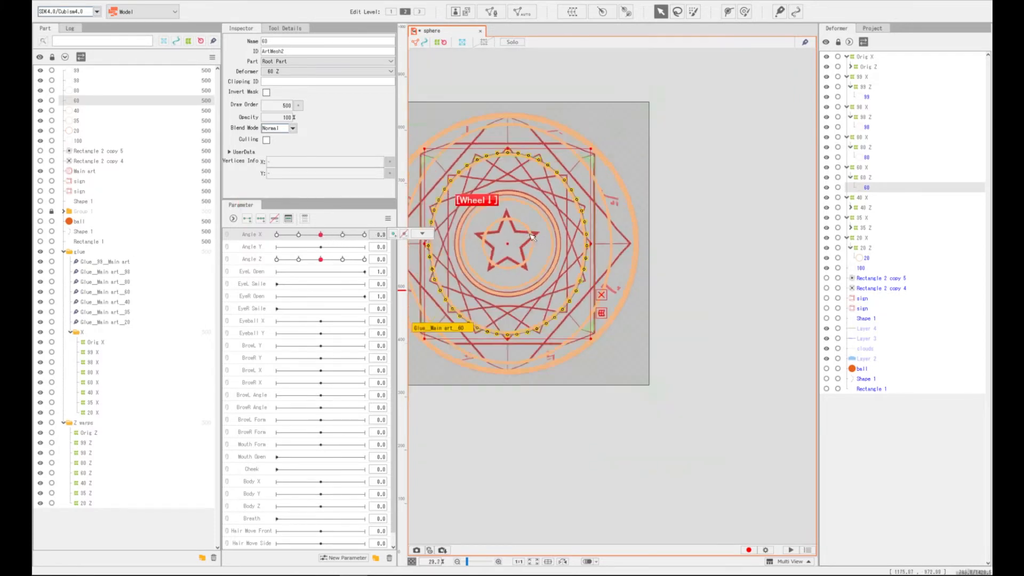
pyautogui.scroll(3, 480, 233)
pyautogui.press('space')
pyautogui.moveTo(470, 235); pyautogui.dragTo(555, 239)
pyautogui.moveTo(322, 237)
pyautogui.mouseDown()
pyautogui.moveTo(333, 238)
pyautogui.moveTo(320, 239)
pyautogui.mouseUp()
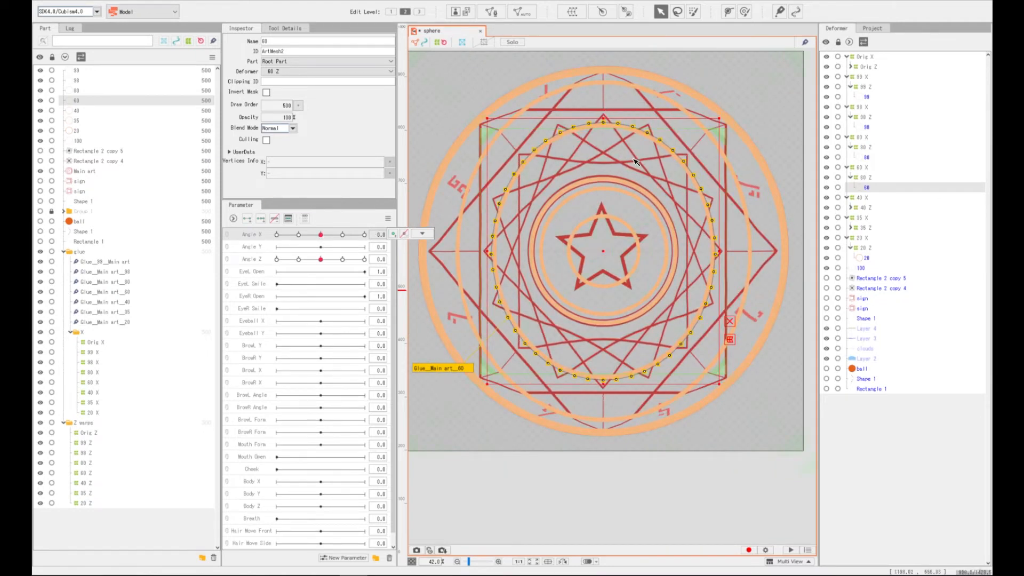
# Undo the vertical stretching of the art meshes at Angle X 15
pyautogui.scroll(1, 629, 192)
pyautogui.scroll(-1, 633, 207)
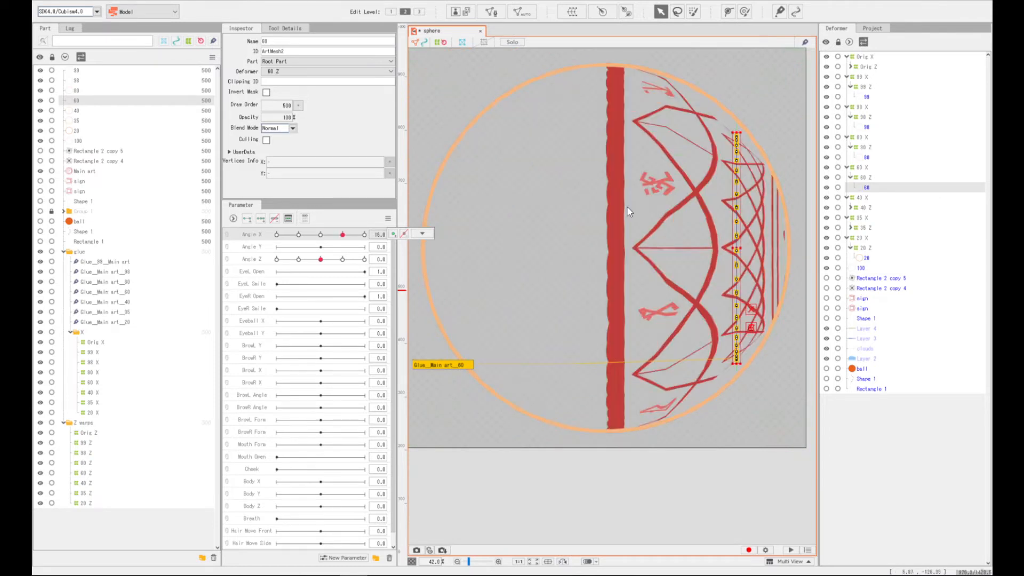
pyautogui.click(627, 211)
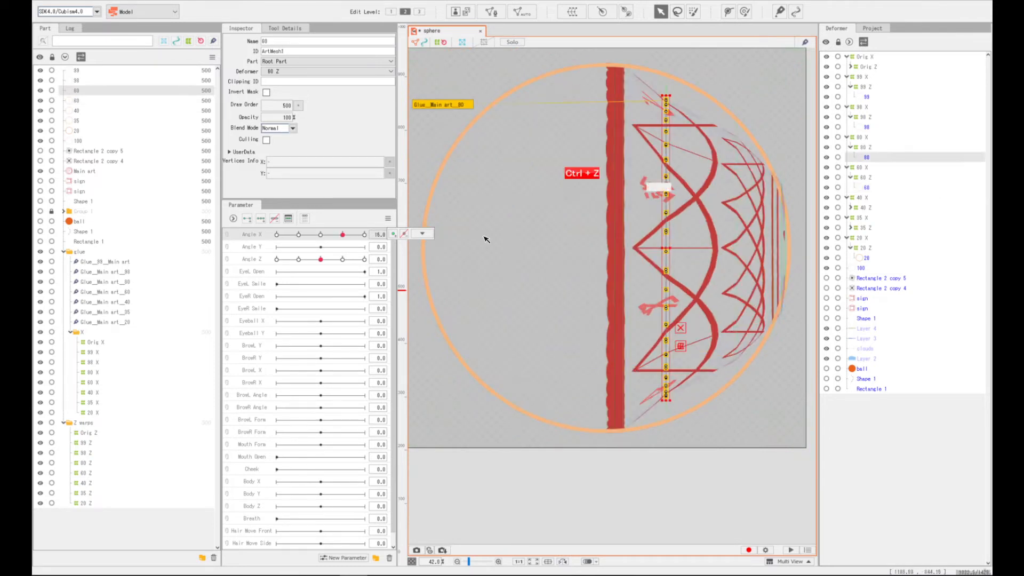
pyautogui.moveTo(342, 235)
pyautogui.mouseDown()
pyautogui.moveTo(315, 235)
pyautogui.moveTo(344, 235)
pyautogui.mouseUp()
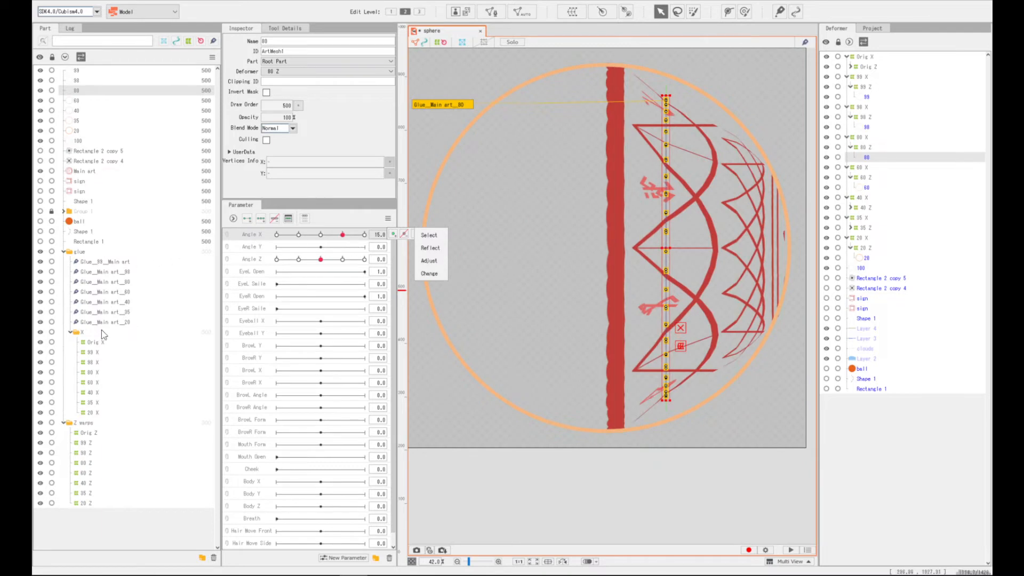
# Compare the Orig X, 99 X and 90 X deformers, and move the 80 X deformer right toward the reference ring
pyautogui.click(94, 342)
pyautogui.scroll(3, 635, 252)
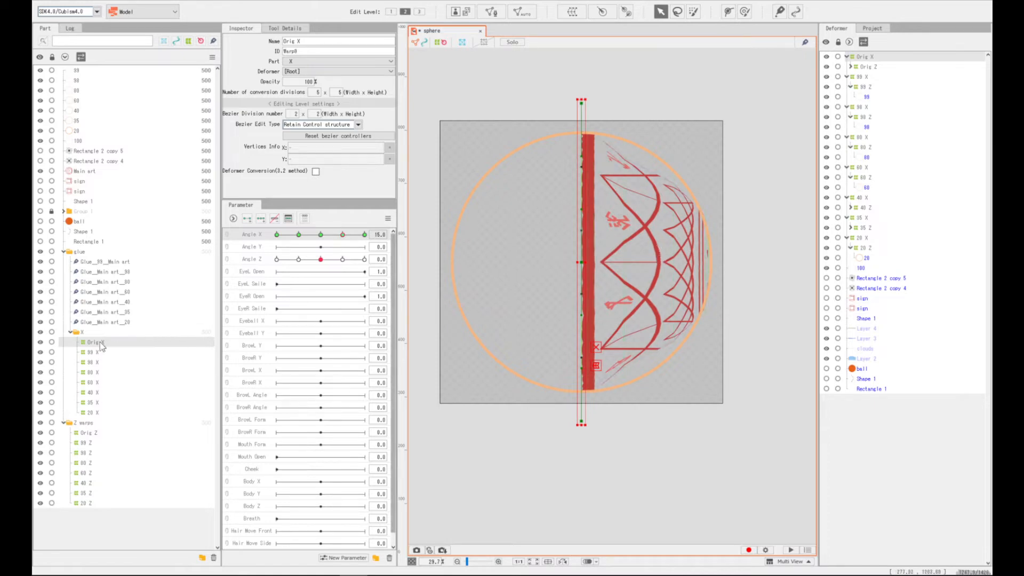
pyautogui.click(91, 362)
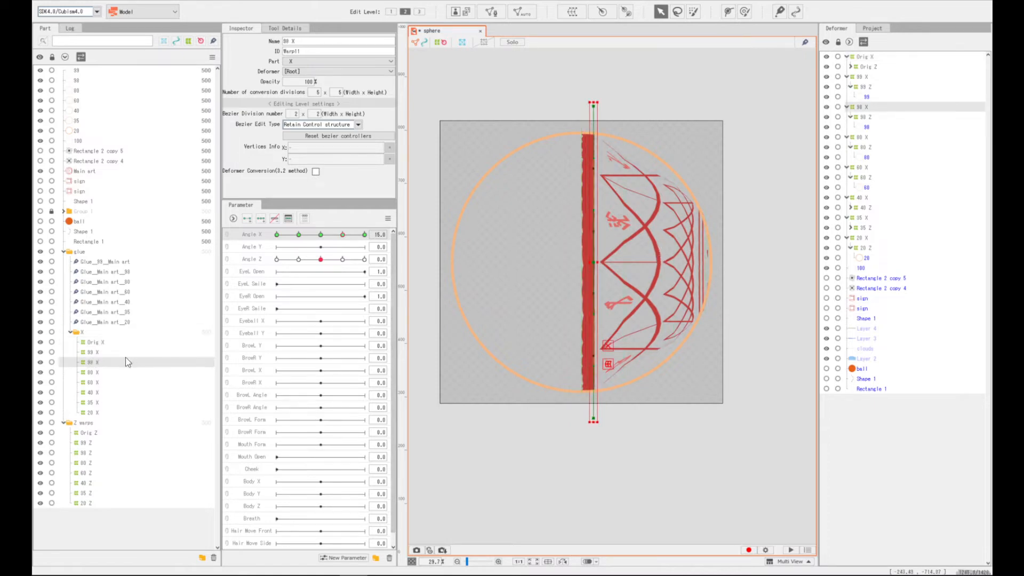
pyautogui.click(92, 355)
pyautogui.scroll(4, 580, 252)
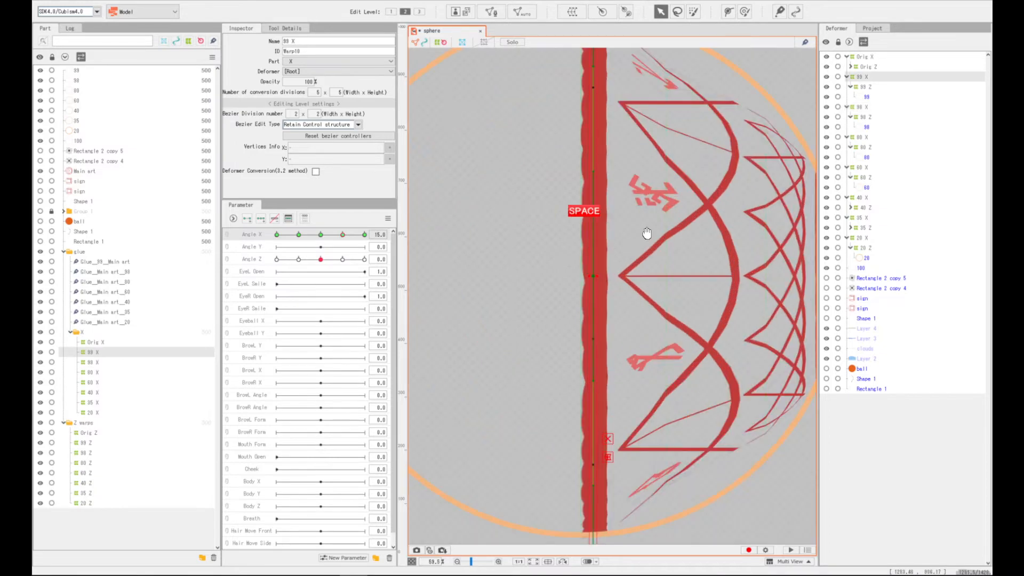
pyautogui.moveTo(646, 232); pyautogui.dragTo(588, 284)
pyautogui.click(78, 362)
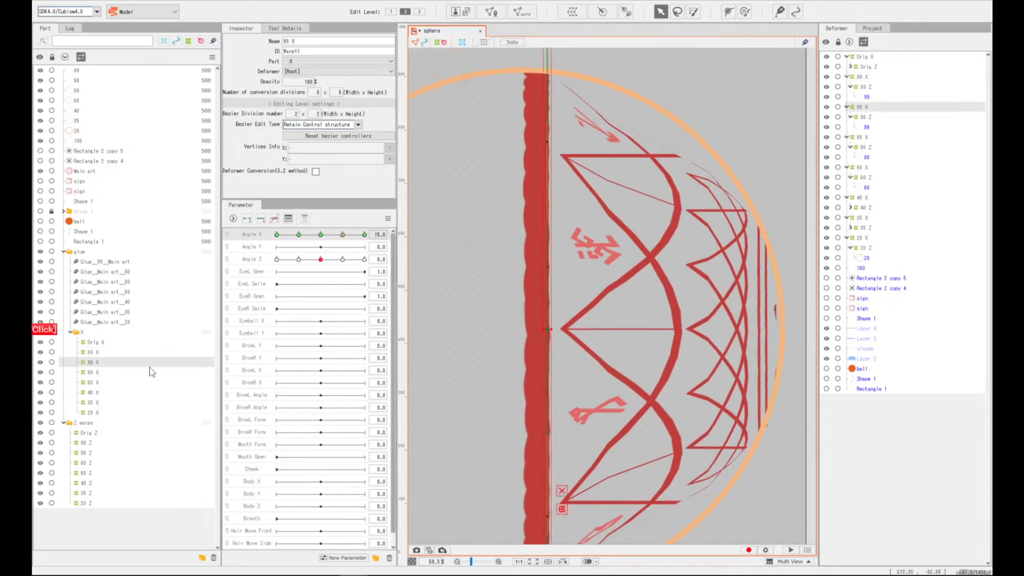
pyautogui.click(119, 372)
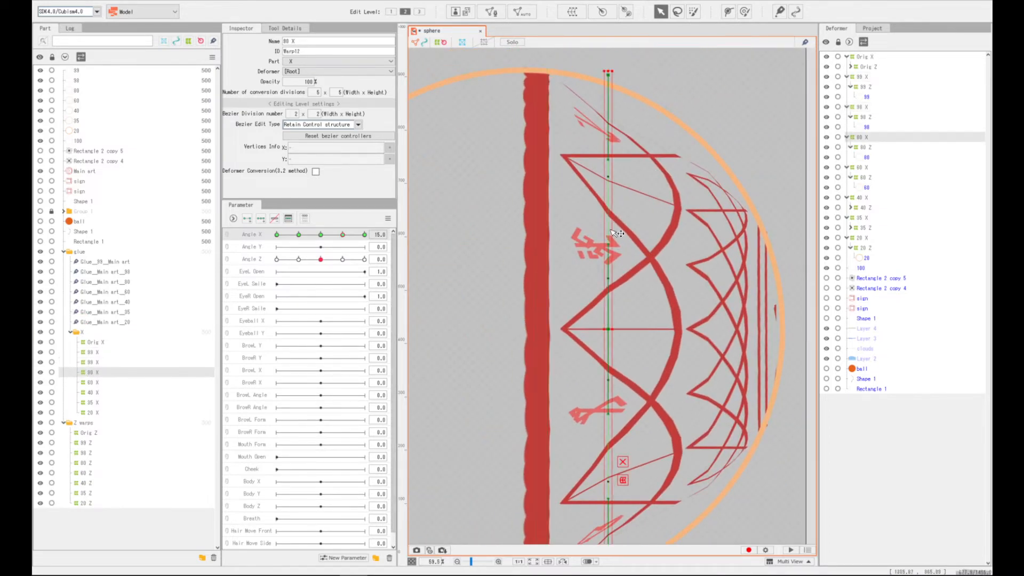
pyautogui.moveTo(607, 331); pyautogui.dragTo(658, 328)
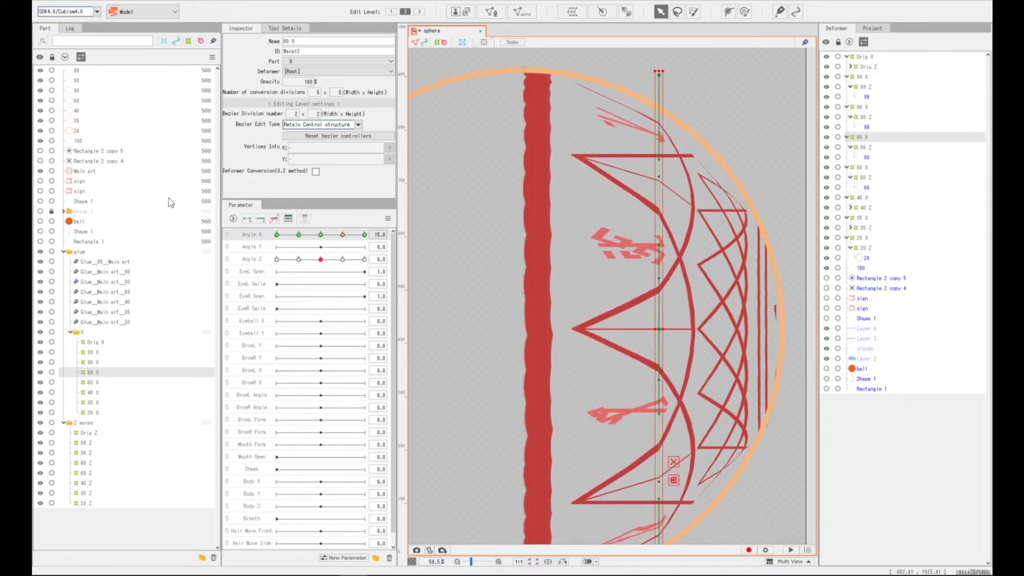
# Move the 60 X deformer further right, closer to the reference ring
pyautogui.click(92, 382)
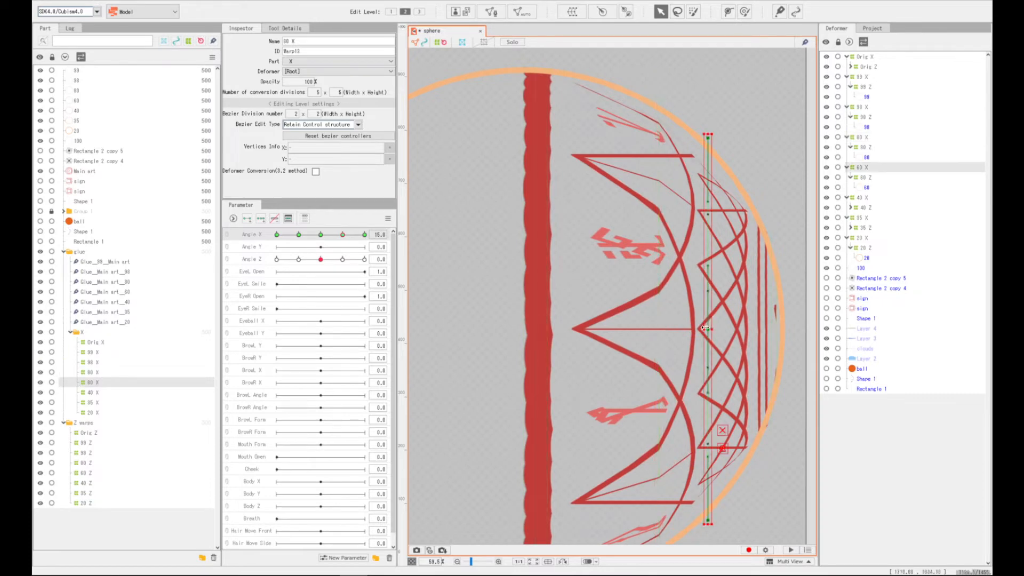
pyautogui.moveTo(707, 329); pyautogui.dragTo(645, 293)
pyautogui.scroll(-4, 685, 315)
pyautogui.press('space')
pyautogui.scroll(2, 645, 288)
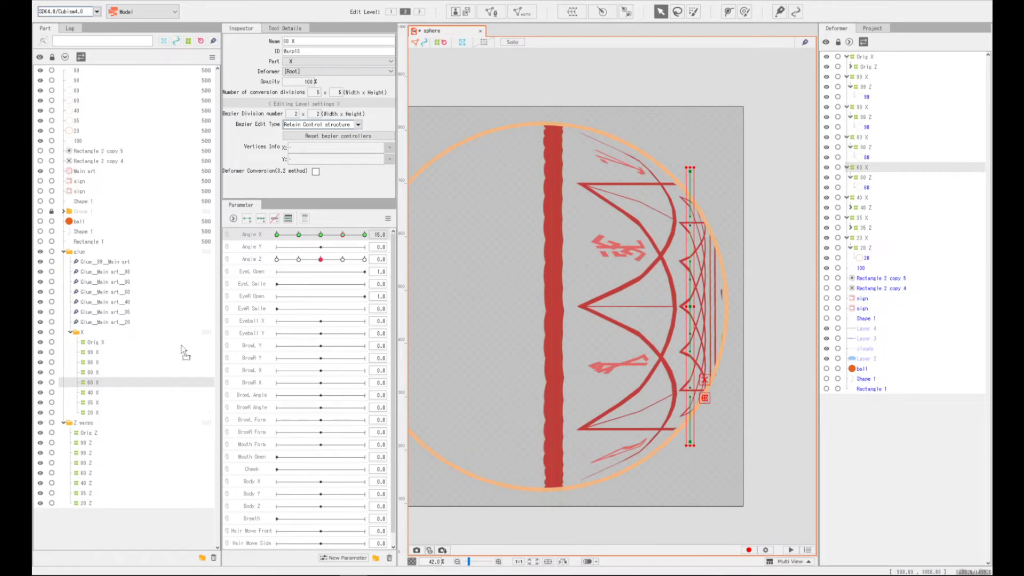
# Shift the 80 X and 60 X deformers slightly back toward the centre to fit their ring ends to the reference ring
pyautogui.click(98, 372)
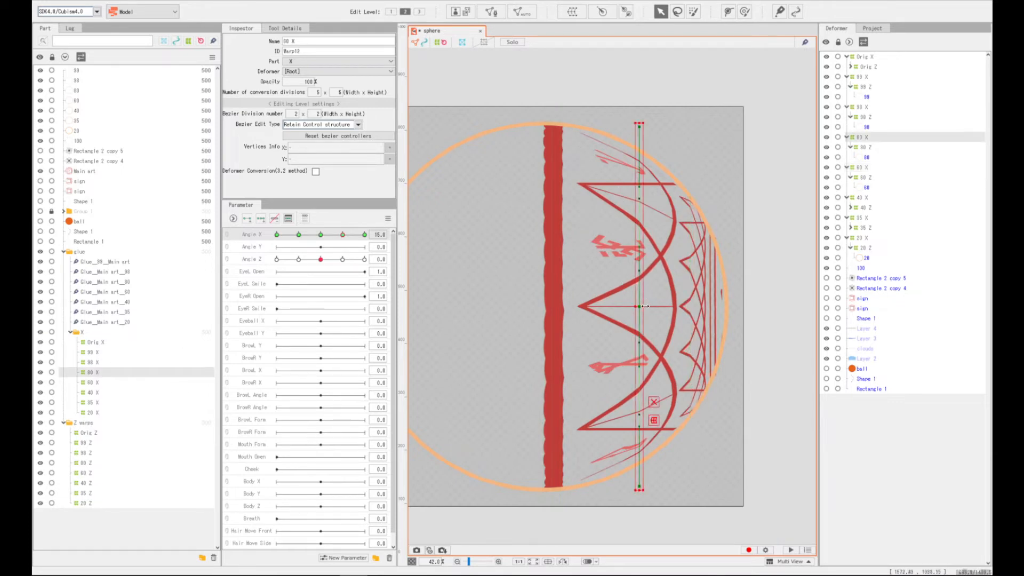
pyautogui.moveTo(638, 306); pyautogui.dragTo(623, 307)
pyautogui.click(94, 379)
pyautogui.moveTo(687, 233); pyautogui.dragTo(678, 234)
pyautogui.scroll(4, 674, 193)
pyautogui.moveTo(674, 193); pyautogui.dragTo(634, 214)
pyautogui.scroll(-4, 633, 207)
pyautogui.moveTo(650, 318); pyautogui.dragTo(653, 171)
pyautogui.scroll(4, 602, 333)
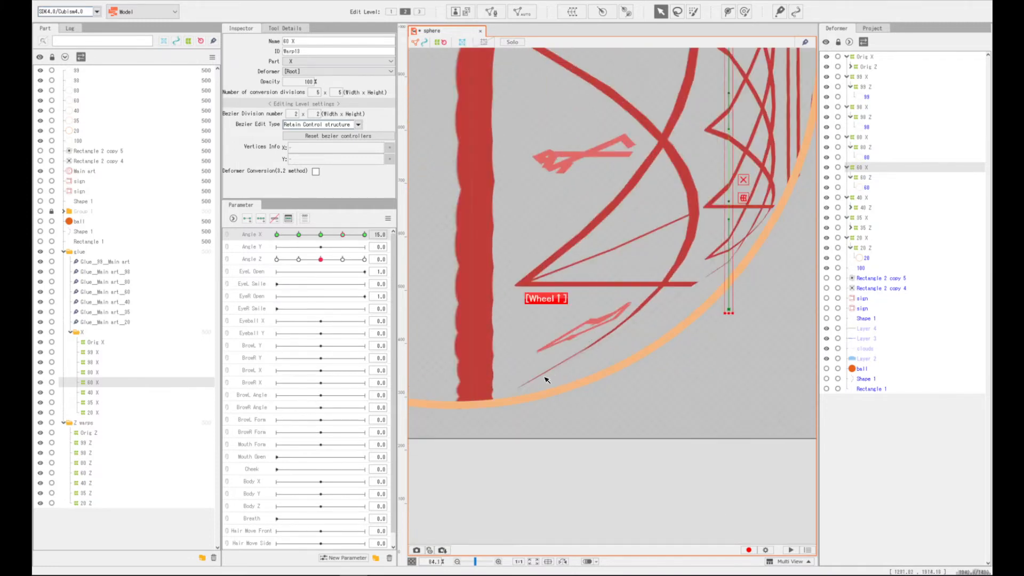
# Select art meshes 99 through 35 together and examine how their lower ends line up with the reference ring
pyautogui.click(77, 121)
pyautogui.keyDown('ctrl'); pyautogui.keyDown('shift'); pyautogui.click(88, 71); pyautogui.keyUp('shift'); pyautogui.keyUp('ctrl')
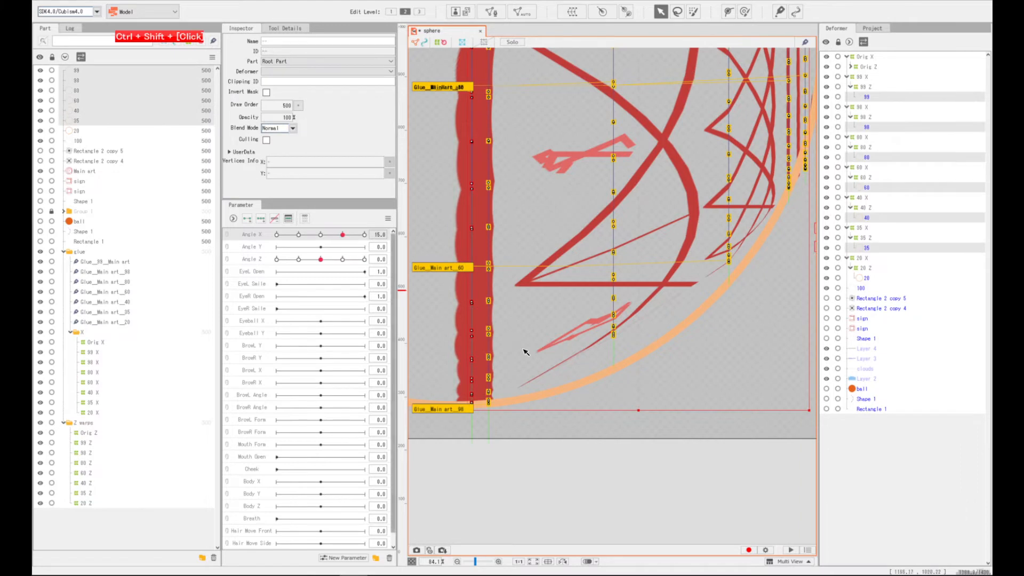
pyautogui.scroll(-2, 528, 379)
pyautogui.moveTo(523, 386); pyautogui.dragTo(473, 391)
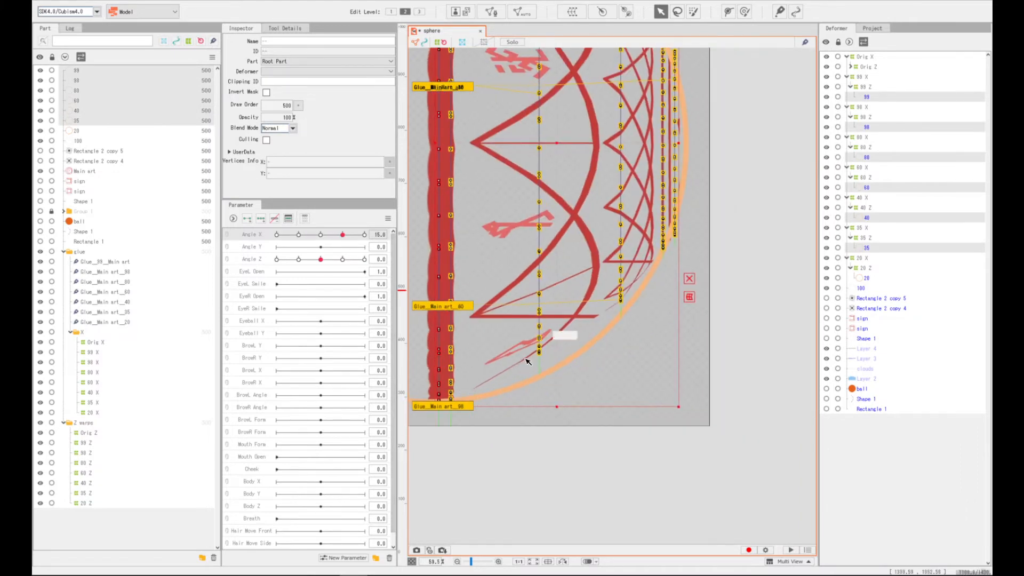
pyautogui.scroll(4, 526, 363)
pyautogui.scroll(-4, 612, 333)
pyautogui.scroll(4, 613, 335)
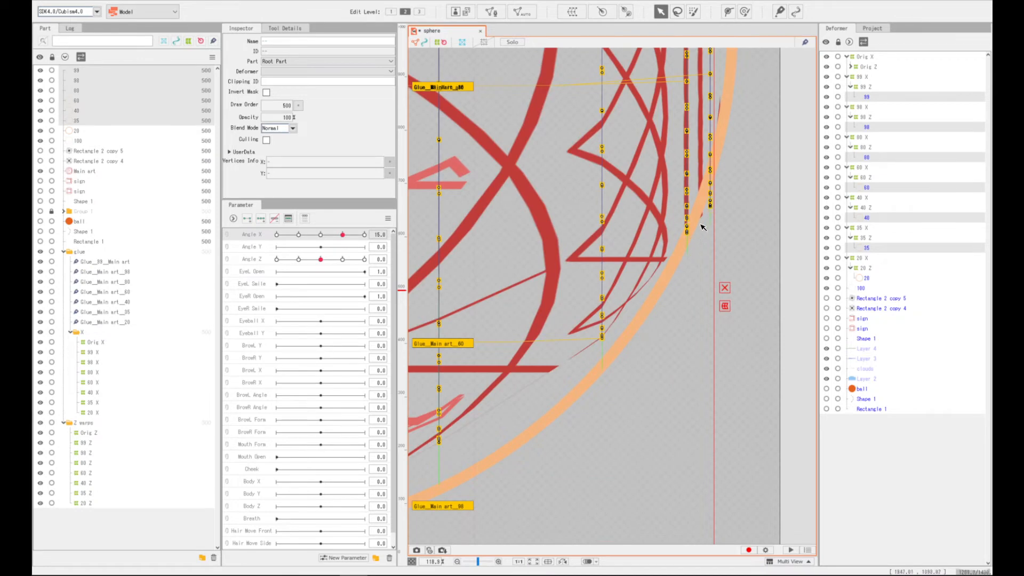
pyautogui.scroll(-4, 703, 227)
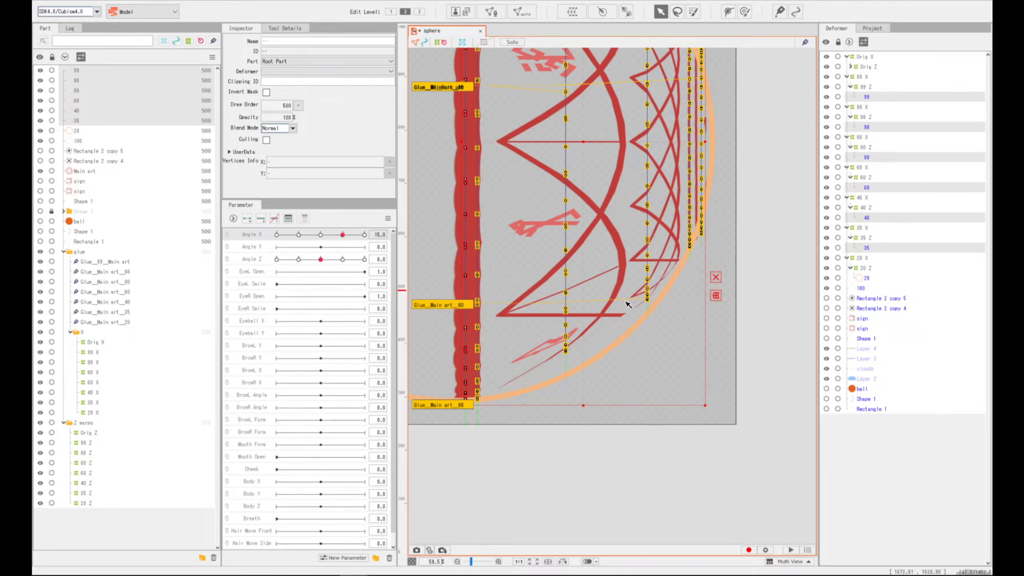
pyautogui.scroll(-2, 626, 301)
pyautogui.moveTo(619, 305); pyautogui.dragTo(623, 304)
pyautogui.scroll(2, 619, 303)
pyautogui.scroll(2, 571, 353)
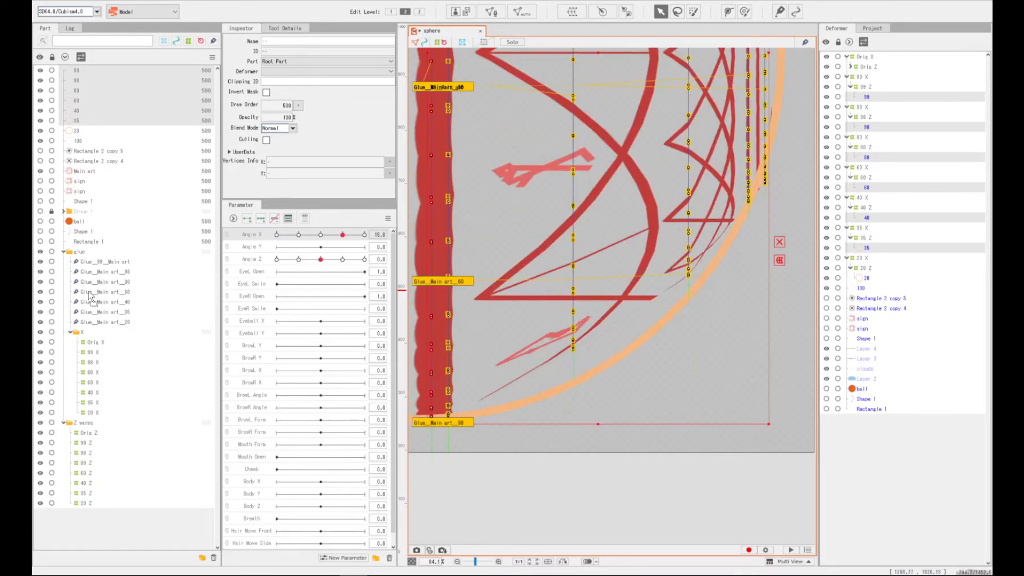
pyautogui.click(98, 352)
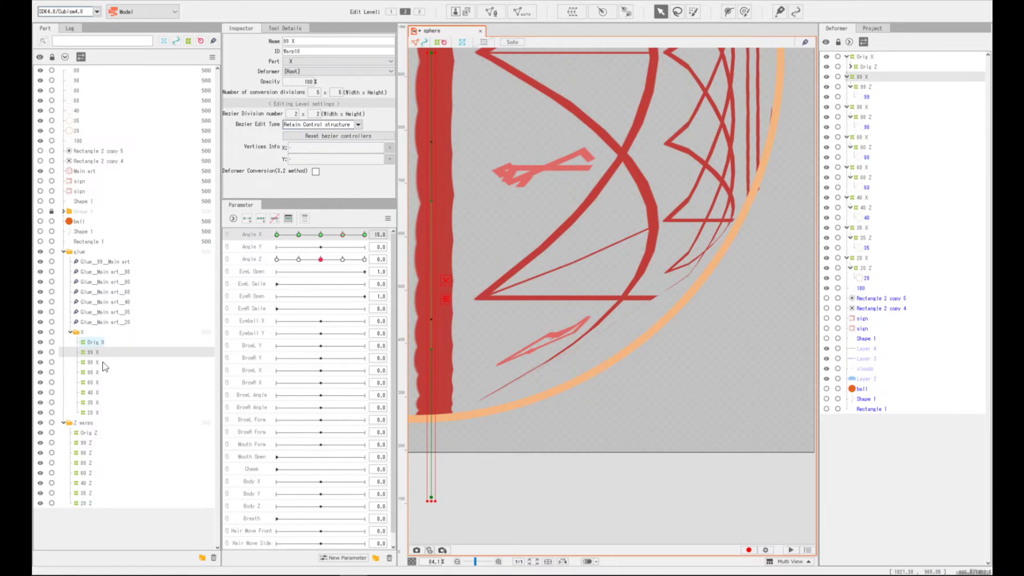
# Examine the 99 X and 90 X deformers against the reference ring and test the Angle X motion around 15
pyautogui.scroll(-4, 515, 296)
pyautogui.moveTo(517, 293); pyautogui.dragTo(533, 299)
pyautogui.keyDown('ctrl'); pyautogui.click(99, 353); pyautogui.keyUp('ctrl')
pyautogui.keyDown('ctrl'); pyautogui.click(98, 353); pyautogui.keyUp('ctrl')
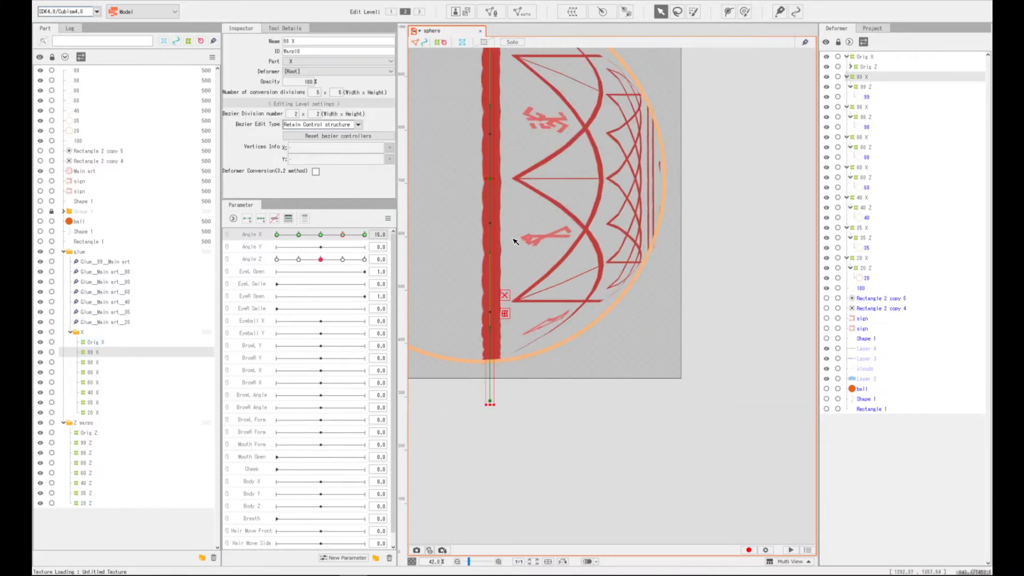
pyautogui.scroll(4, 514, 240)
pyautogui.moveTo(516, 240); pyautogui.dragTo(568, 299)
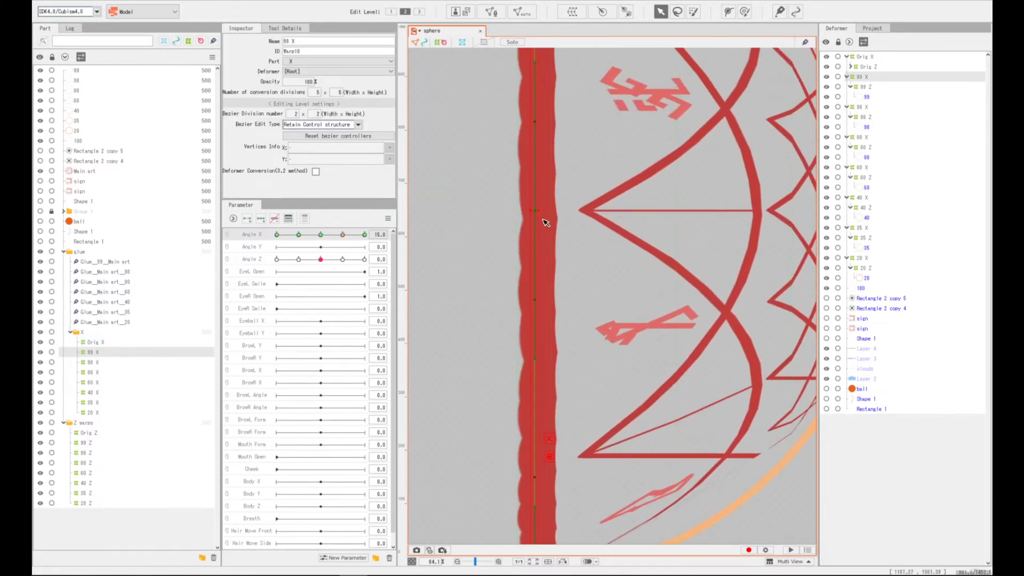
pyautogui.scroll(-4, 545, 222)
pyautogui.scroll(4, 545, 221)
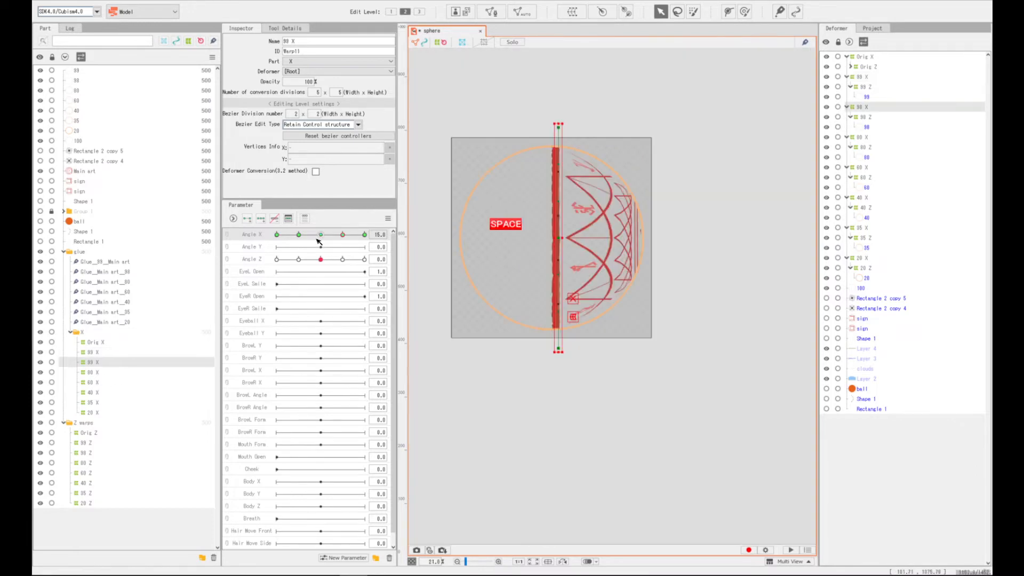
pyautogui.moveTo(343, 236)
pyautogui.mouseDown()
pyautogui.moveTo(320, 236)
pyautogui.moveTo(338, 240)
pyautogui.mouseUp()
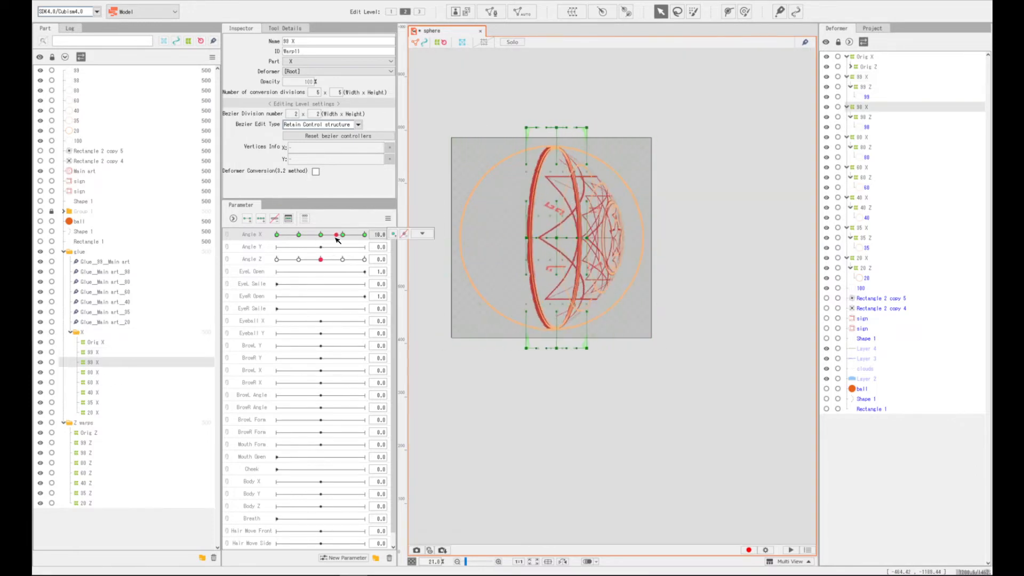
pyautogui.rightClick(343, 235)
pyautogui.scroll(2, 533, 259)
pyautogui.scroll(2, 124, 209)
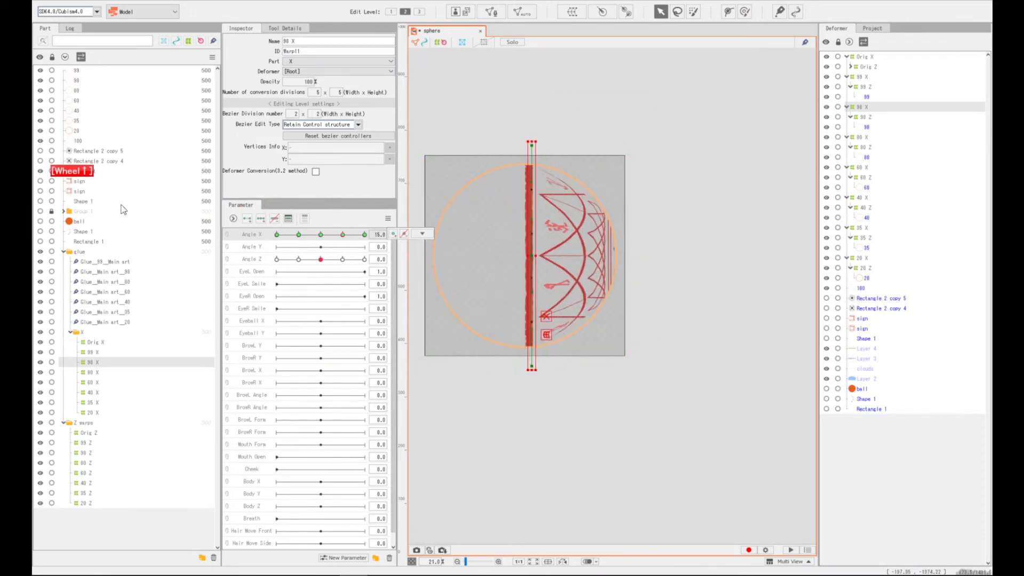
# Try Ellipse Interpolation on Angle X for all X deformers from Orig X through 20 X
pyautogui.click(139, 343)
pyautogui.keyDown('shift'); pyautogui.click(197, 412); pyautogui.keyUp('shift')
pyautogui.click(387, 218)
pyautogui.click(441, 324)
pyautogui.click(511, 269)
pyautogui.click(504, 291)
pyautogui.moveTo(523, 241)
pyautogui.mouseDown()
pyautogui.moveTo(402, 212)
pyautogui.moveTo(321, 235)
pyautogui.moveTo(346, 237)
pyautogui.moveTo(333, 245)
pyautogui.mouseUp()
pyautogui.click(431, 207)
# Undo the ellipse interpolation and check how the rings move along Angle X without it
pyautogui.click(388, 219)
pyautogui.scroll(2, 530, 251)
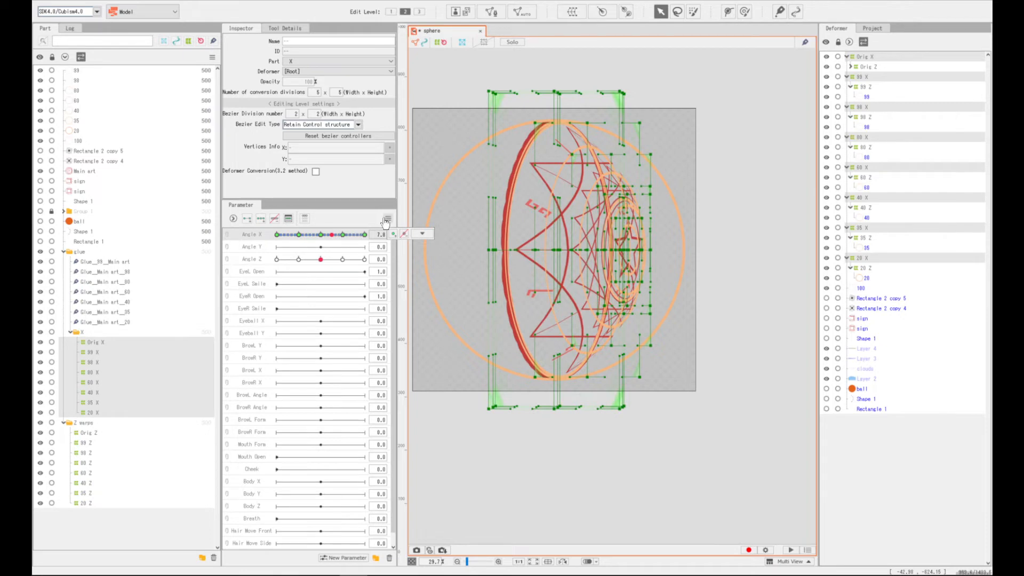
pyautogui.hotkey('ctrl', 'z')
pyautogui.moveTo(343, 235)
pyautogui.mouseDown()
pyautogui.moveTo(322, 238)
pyautogui.moveTo(344, 236)
pyautogui.moveTo(332, 241)
pyautogui.mouseUp()
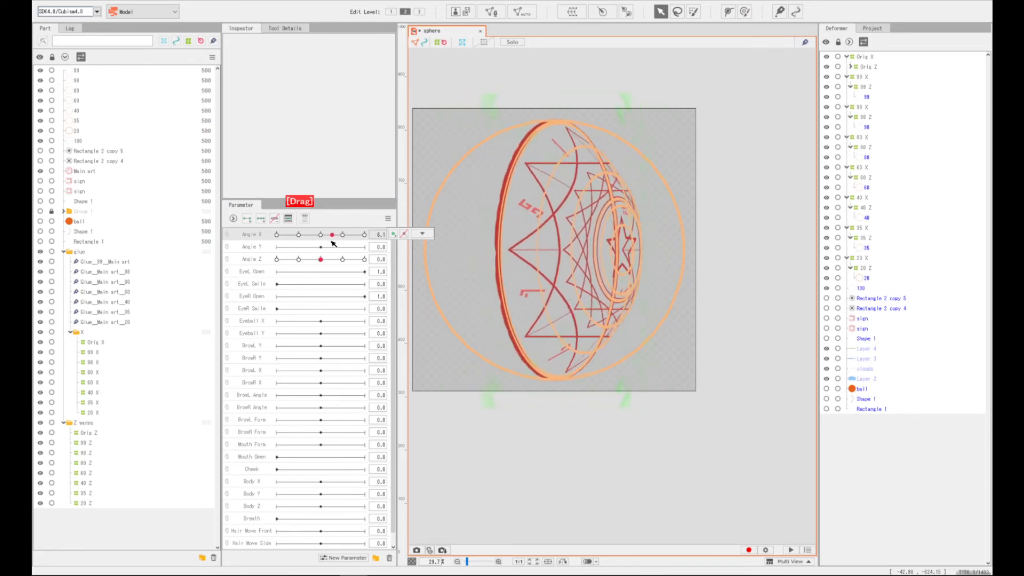
# Apply Ellipse Interpolation on Angle X to deformers Orig X through 20 X with 5 points and scale 4.2
pyautogui.click(98, 342)
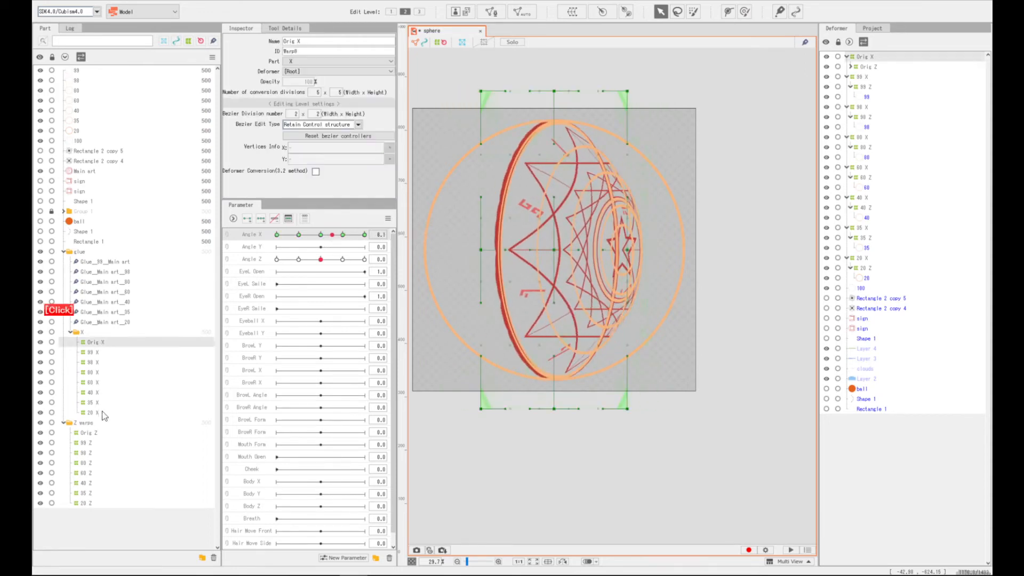
pyautogui.keyDown('shift'); pyautogui.click(104, 415); pyautogui.keyUp('shift')
pyautogui.click(388, 218)
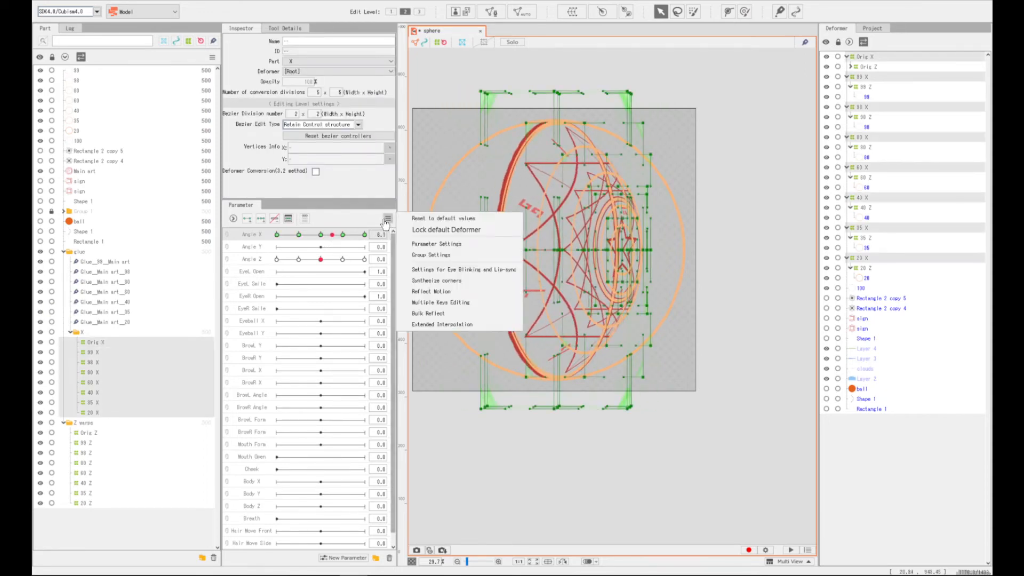
pyautogui.click(418, 320)
pyautogui.click(546, 268)
pyautogui.click(507, 279)
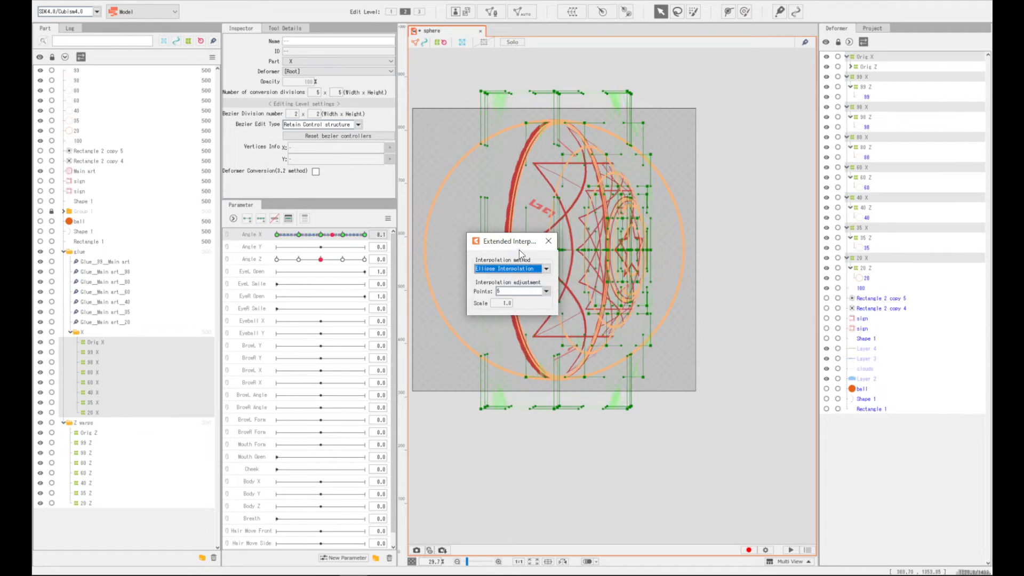
pyautogui.moveTo(518, 247); pyautogui.dragTo(464, 232)
pyautogui.moveTo(452, 288); pyautogui.dragTo(468, 288)
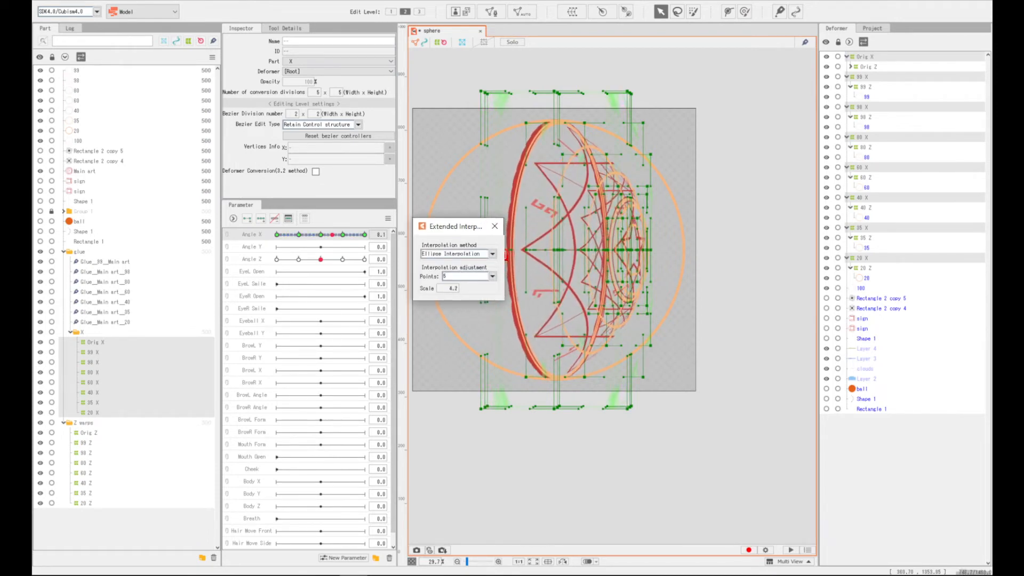
pyautogui.click(494, 226)
# Increase the scale of the X deformers' ellipse interpolation further after checking the Angle X motion
pyautogui.moveTo(334, 242); pyautogui.dragTo(334, 244)
pyautogui.click(388, 218)
pyautogui.click(443, 325)
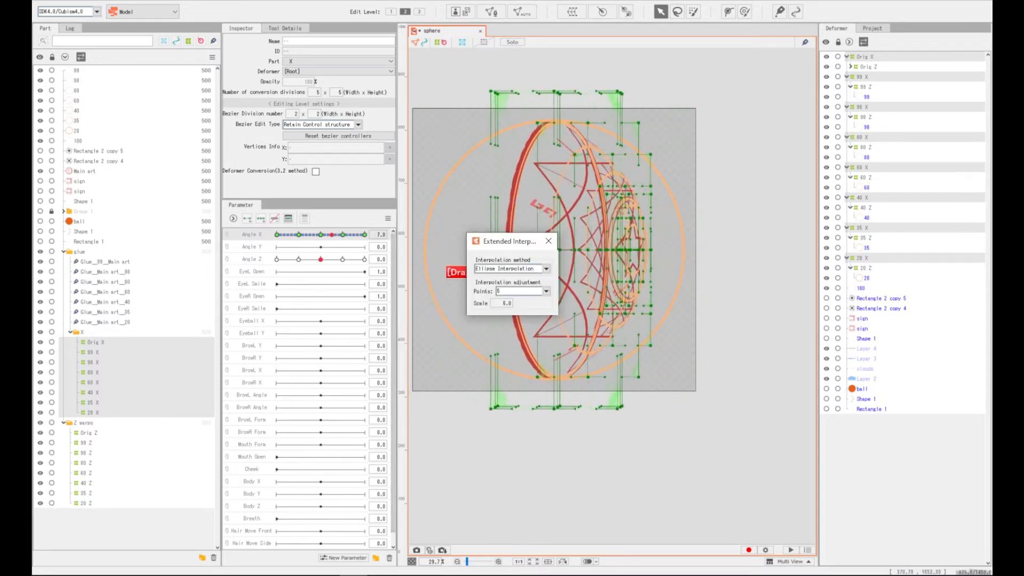
pyautogui.moveTo(503, 303)
pyautogui.mouseDown()
pyautogui.moveTo(494, 303)
pyautogui.moveTo(507, 303)
pyautogui.mouseUp()
pyautogui.click(548, 241)
# Flip all X deformers horizontally at Angle X 30
pyautogui.moveTo(332, 236); pyautogui.dragTo(376, 245)
pyautogui.rightClick(342, 234)
pyautogui.scroll(-3, 504, 248)
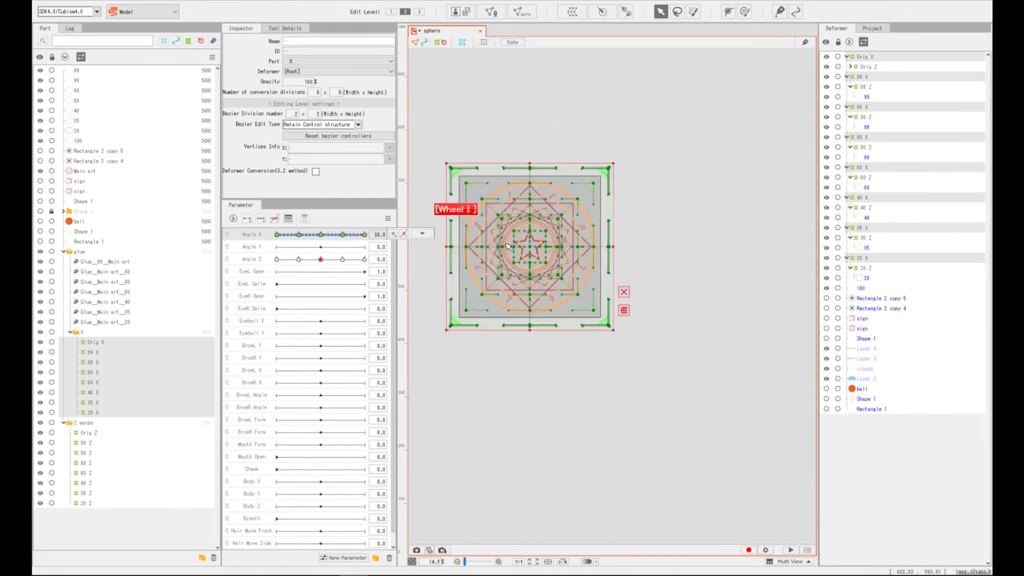
pyautogui.scroll(4, 506, 244)
pyautogui.moveTo(465, 258); pyautogui.dragTo(792, 249)
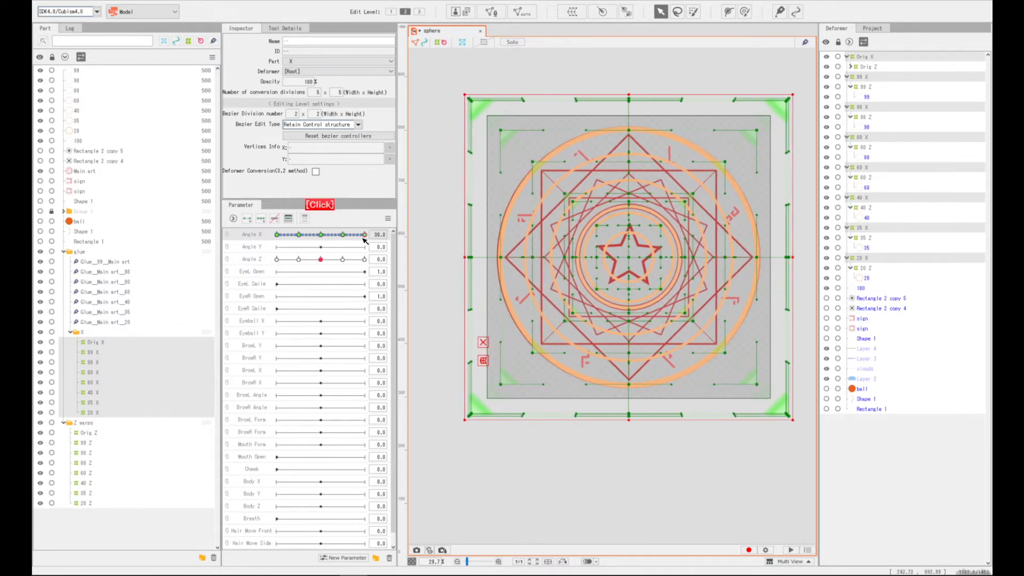
# Reflect the X deformers' motion from the positive Angle X keys onto the negative side
pyautogui.hotkey('ctrl', 'm')
pyautogui.moveTo(363, 238)
pyautogui.mouseDown()
pyautogui.moveTo(301, 236)
pyautogui.moveTo(361, 236)
pyautogui.mouseUp()
pyautogui.click(494, 373)
pyautogui.rightClick(300, 237)
pyautogui.rightClick(366, 235)
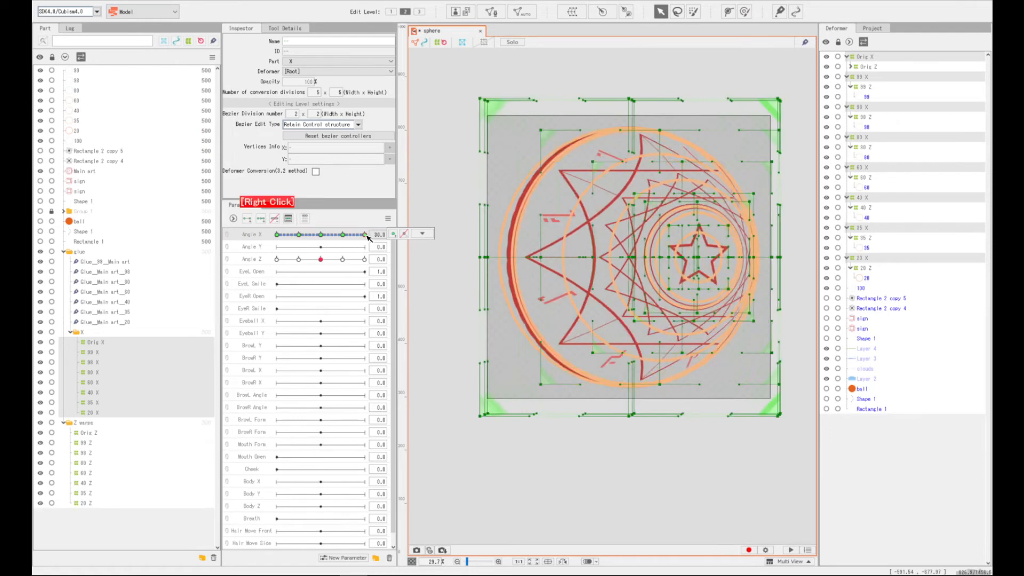
pyautogui.hotkey('ctrl', 'm')
pyautogui.click(493, 372)
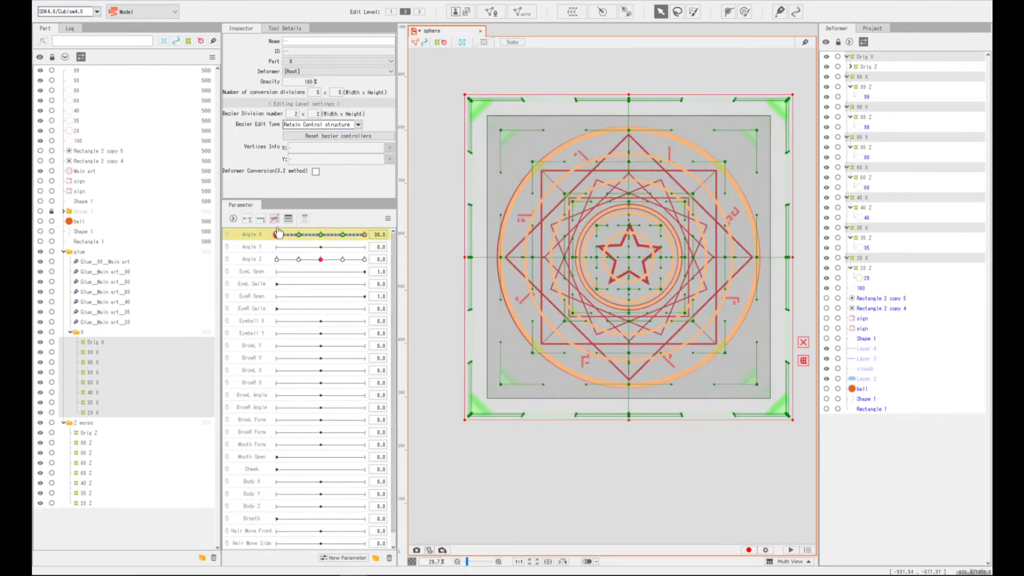
# Test the Angle X rotation, and combine Angle X with Angle Z into one two-axis parameter to check both together
pyautogui.moveTo(278, 233); pyautogui.dragTo(325, 242)
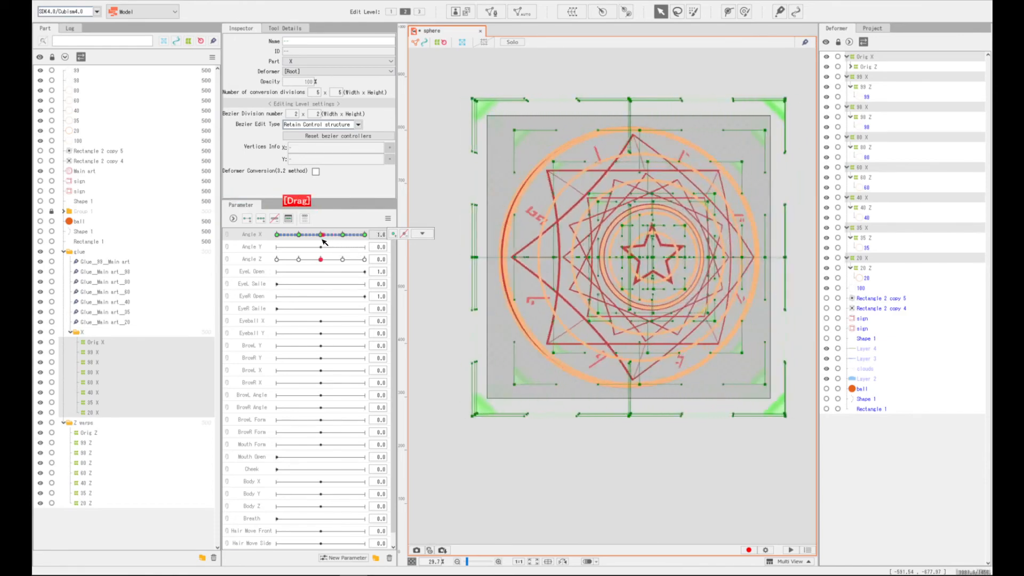
pyautogui.rightClick(323, 237)
pyautogui.moveTo(320, 256)
pyautogui.mouseDown()
pyautogui.moveTo(324, 241)
pyautogui.moveTo(304, 251)
pyautogui.moveTo(357, 250)
pyautogui.moveTo(307, 248)
pyautogui.moveTo(320, 254)
pyautogui.mouseUp()
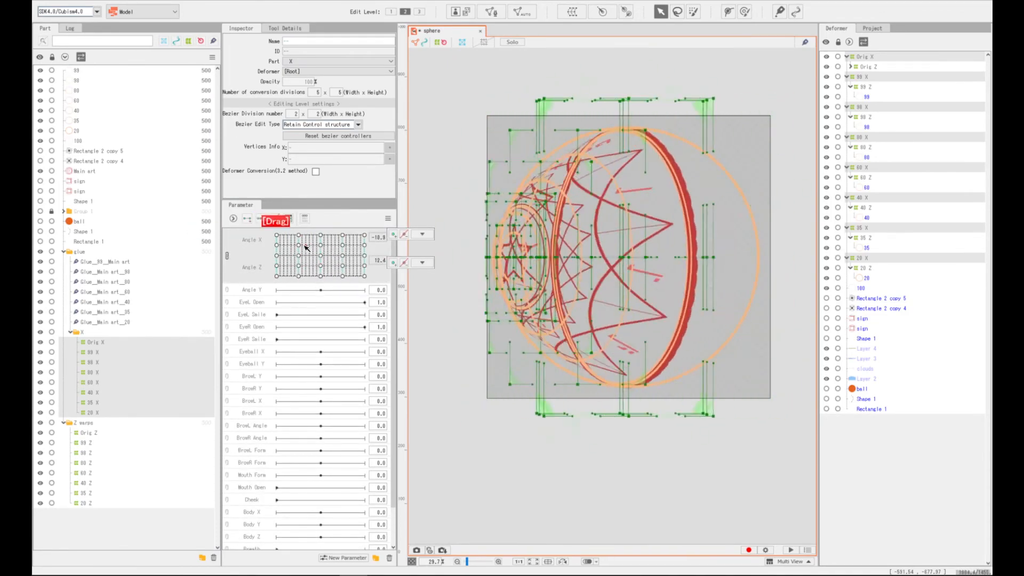
# Collapse the glue and Z warps folders in the part list
pyautogui.click(64, 252)
pyautogui.click(64, 262)
pyautogui.click(64, 261)
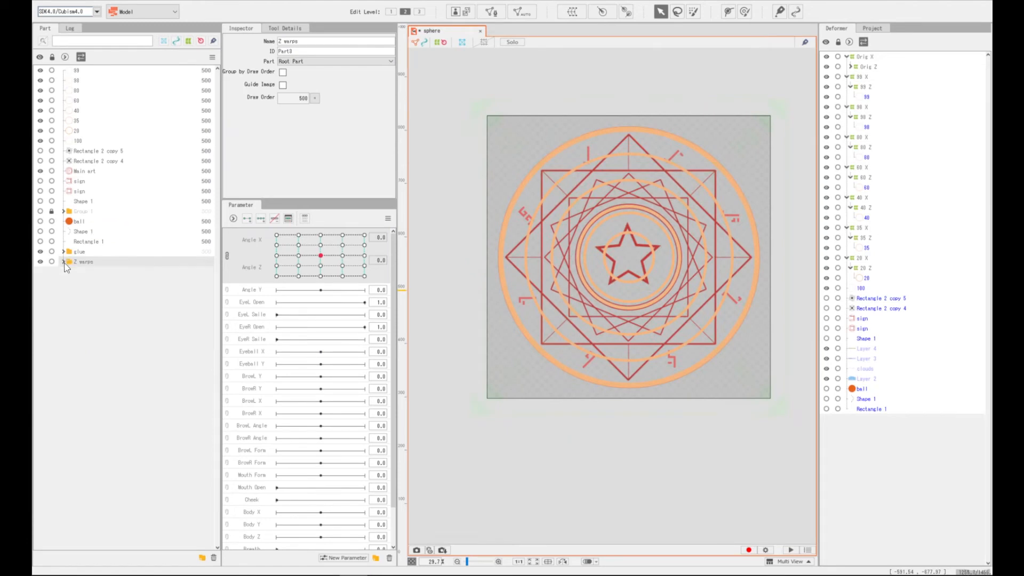
pyautogui.keyDown('ctrl'); pyautogui.click(80, 252); pyautogui.keyUp('ctrl')
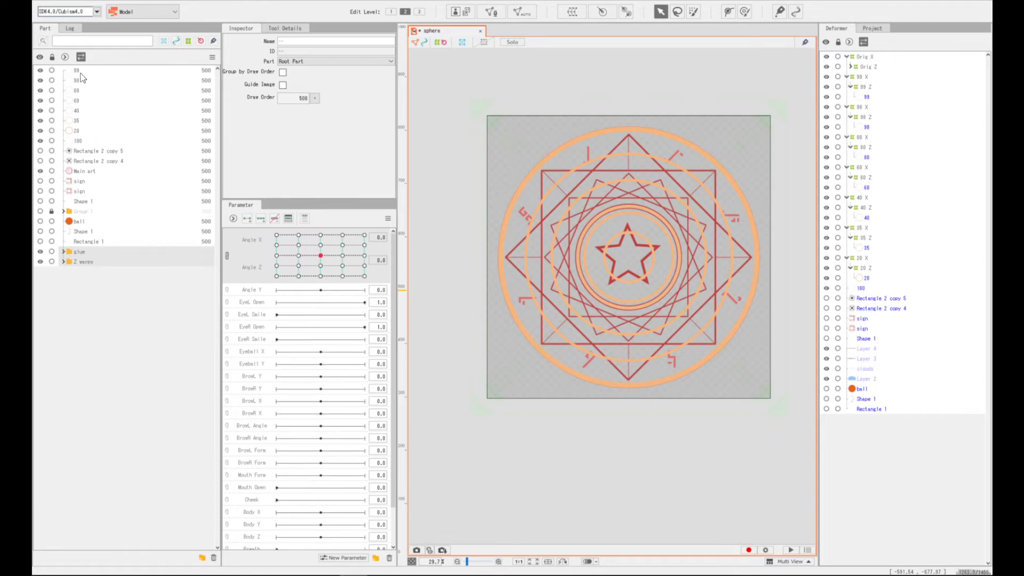
pyautogui.hotkey('ctrl', 'a')
# Group art meshes 99 through 100, Main art and the X, glue and Z warps folders into a new part named 1
pyautogui.click(80, 141)
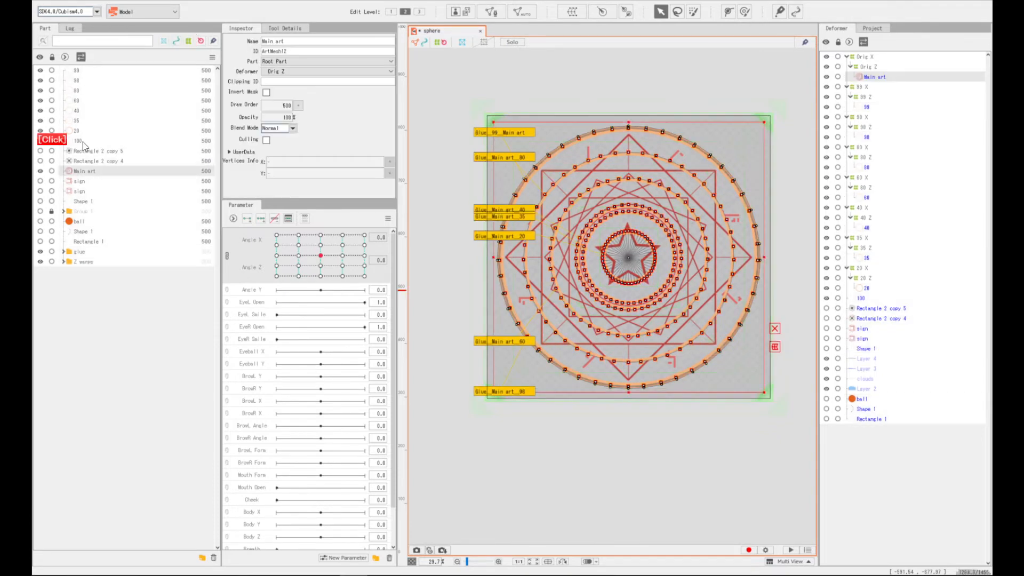
pyautogui.keyDown('shift'); pyautogui.click(91, 72); pyautogui.keyUp('shift')
pyautogui.keyDown('ctrl'); pyautogui.click(89, 173); pyautogui.keyUp('ctrl')
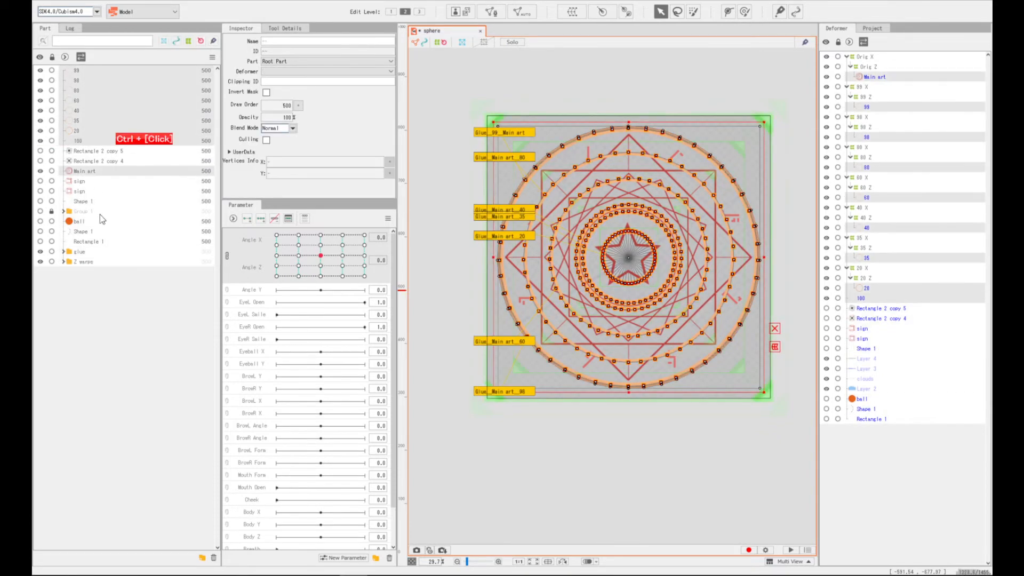
pyautogui.keyDown('ctrl'); pyautogui.click(79, 253); pyautogui.keyUp('ctrl')
pyautogui.keyDown('ctrl'); pyautogui.click(80, 263); pyautogui.keyUp('ctrl')
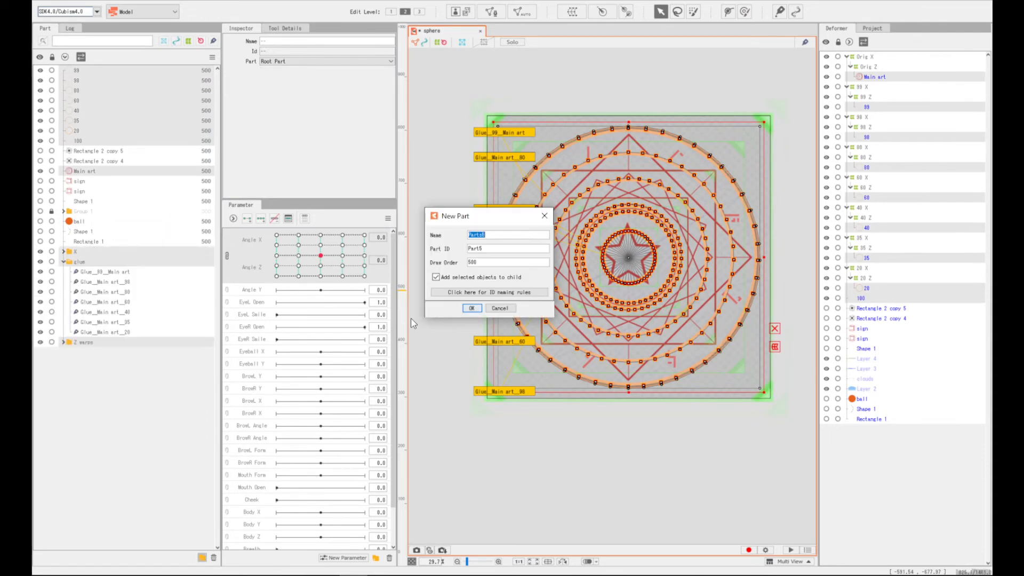
pyautogui.press('BackSpace')
pyautogui.press('Return')
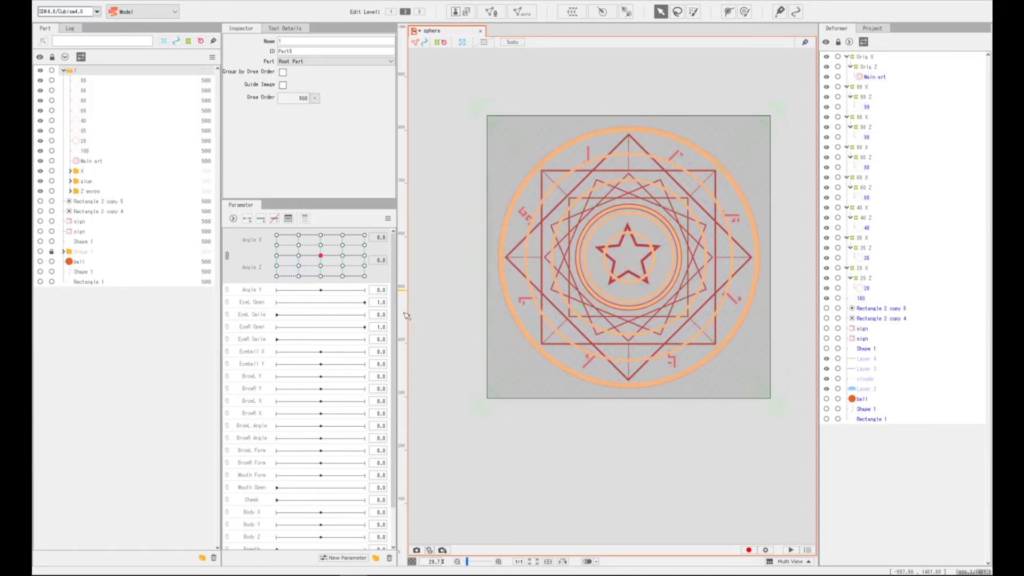
# Duplicate part 1 together with all its child objects
pyautogui.click(63, 70)
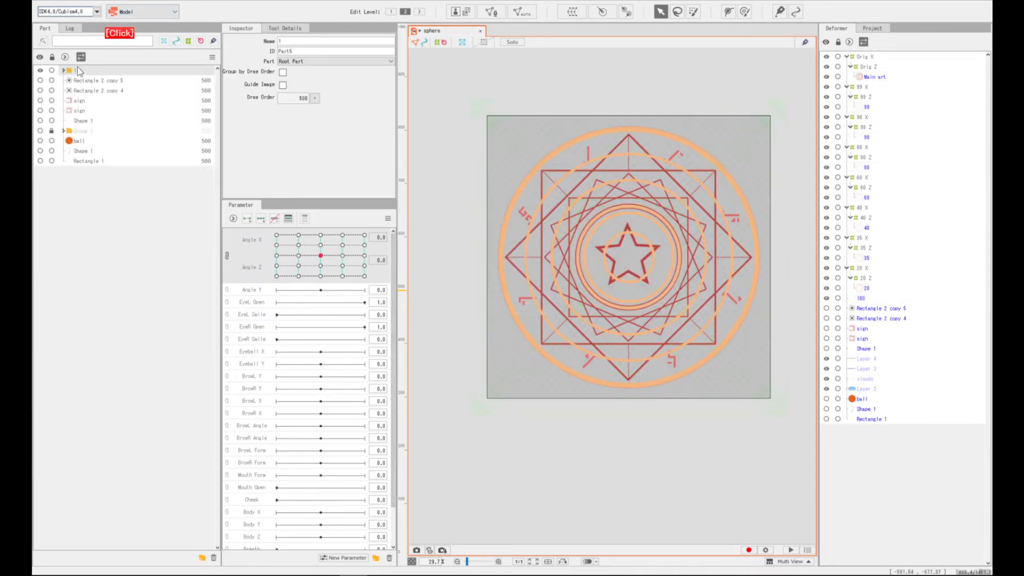
pyautogui.hotkey('ctrl', 'c')
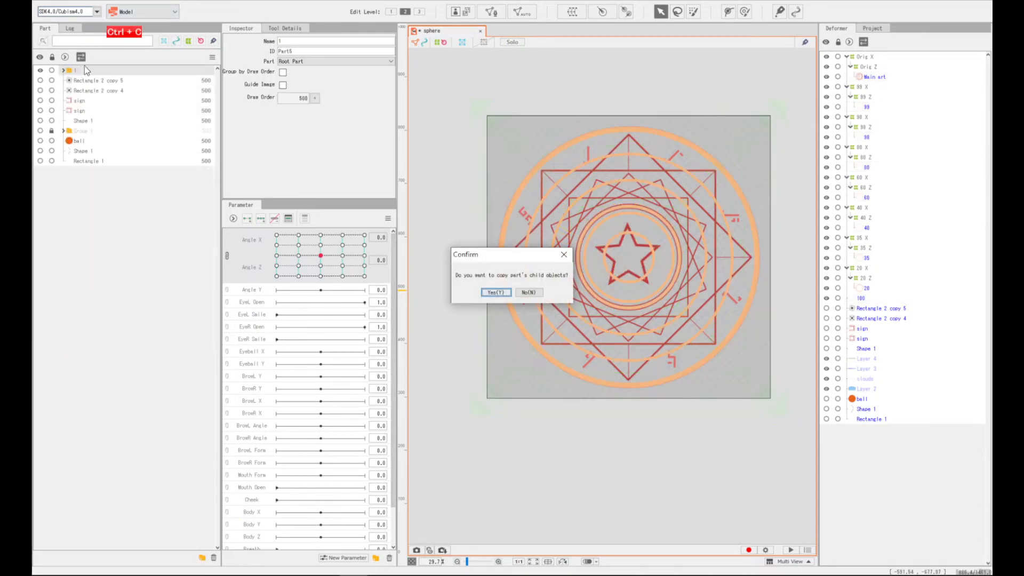
pyautogui.click(494, 293)
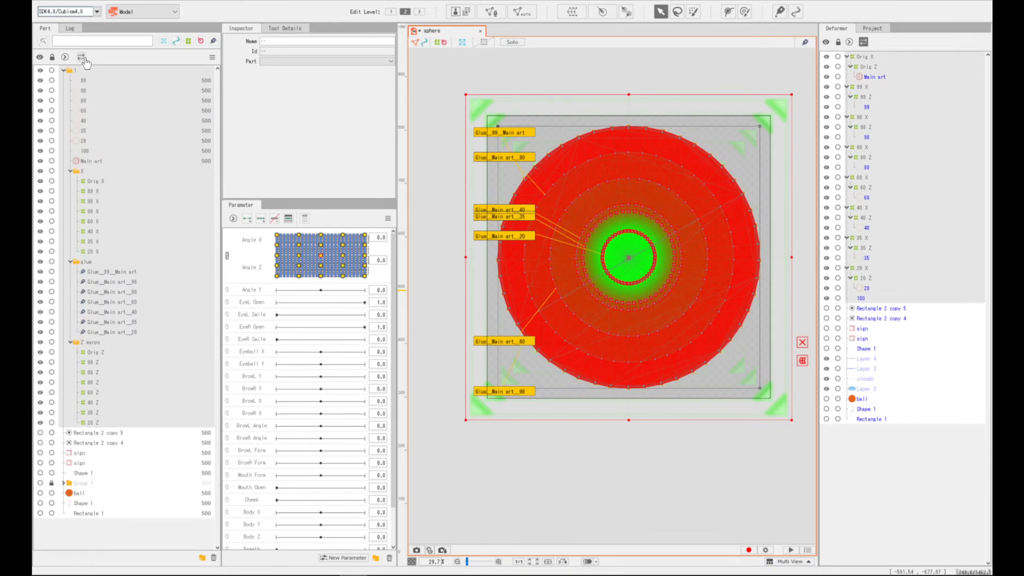
pyautogui.scroll(1, 78, 89)
pyautogui.click(64, 57)
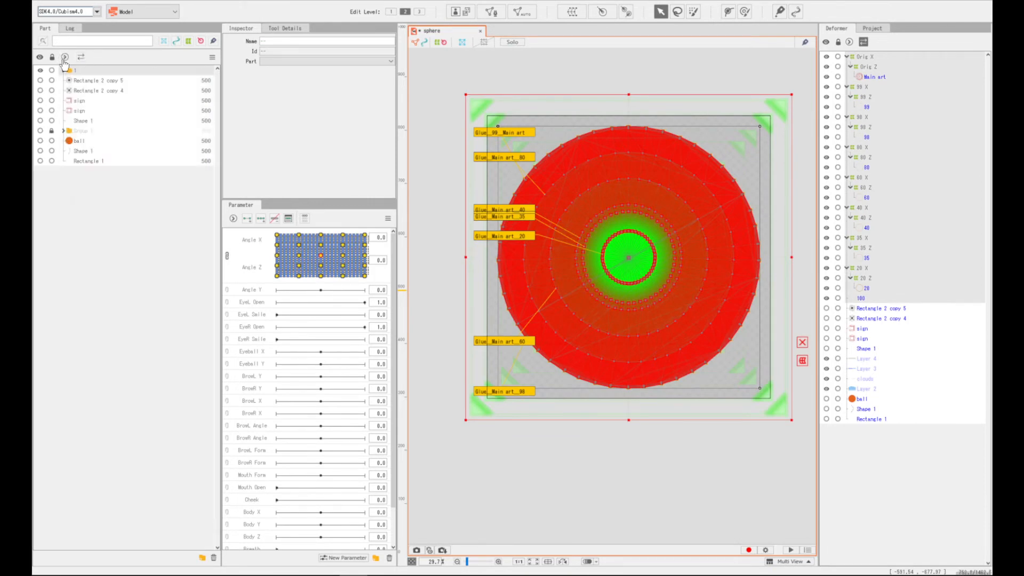
pyautogui.click(85, 91)
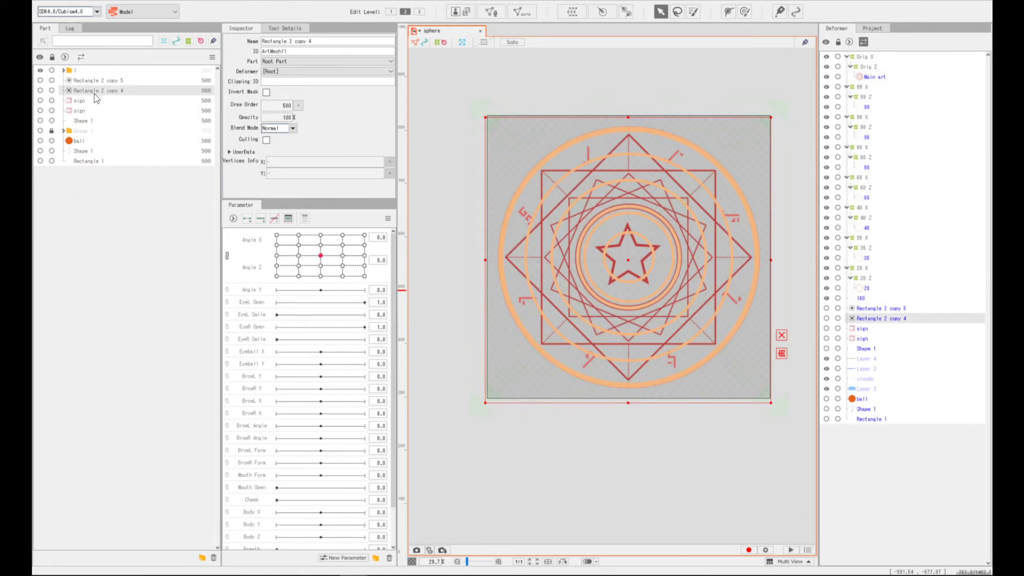
pyautogui.click(90, 101)
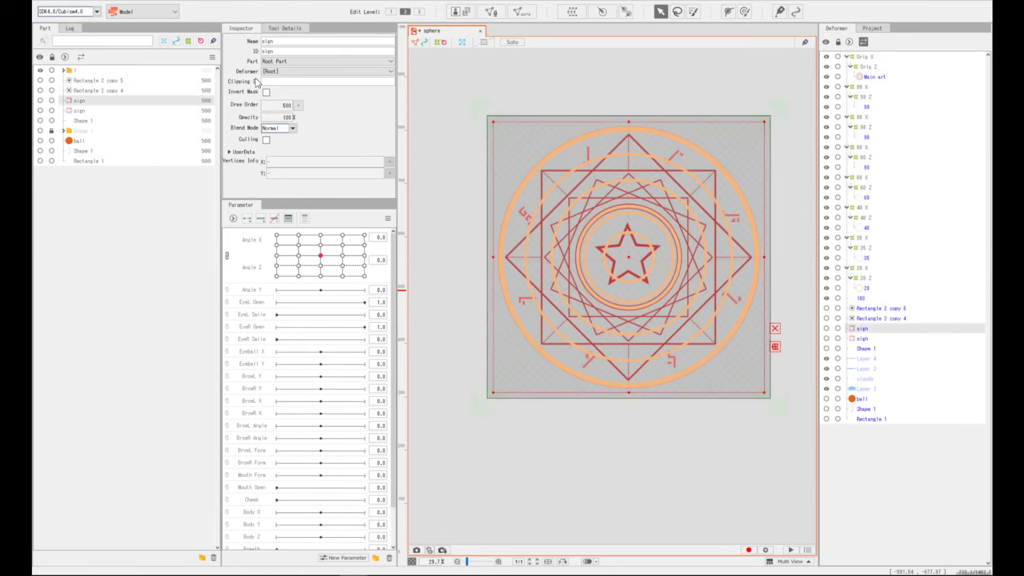
pyautogui.hotkey('ctrl', 'v')
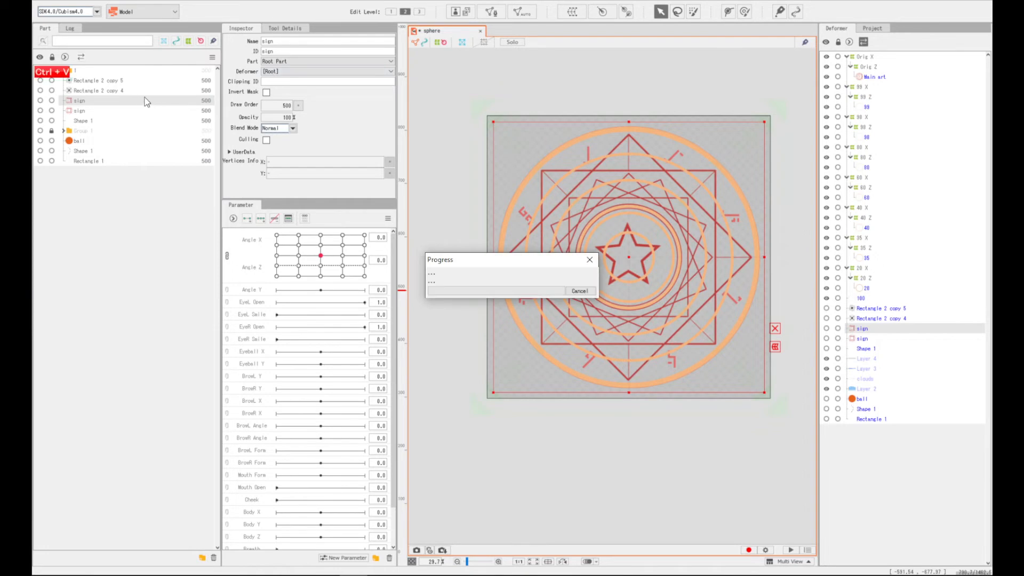
# Set the angle of the pasted copy's position-adjusting deformer to -180 with Angle X at 15
pyautogui.click(110, 71)
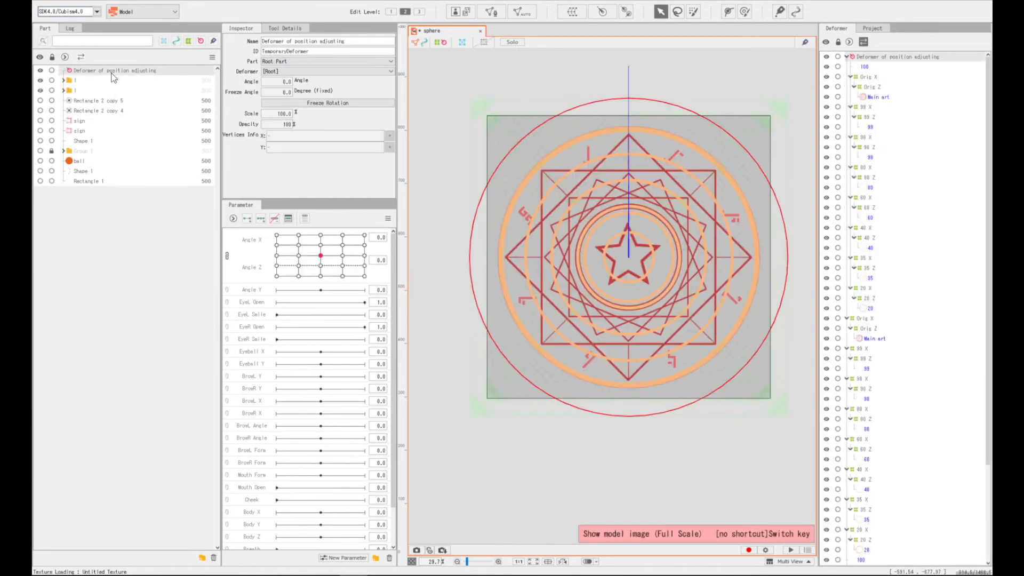
pyautogui.click(287, 82)
pyautogui.write('-1')
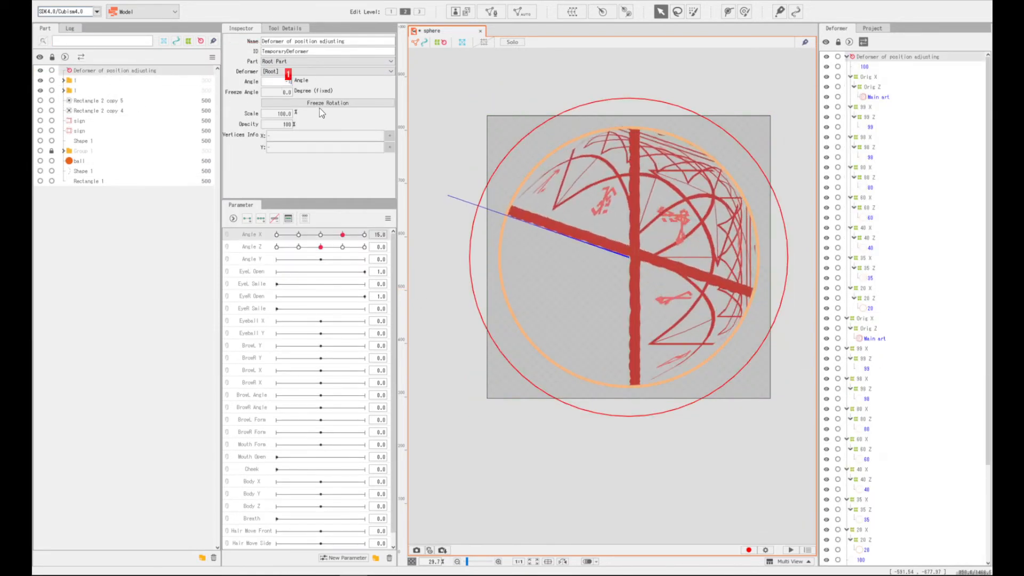
pyautogui.write('80')
pyautogui.press('Return')
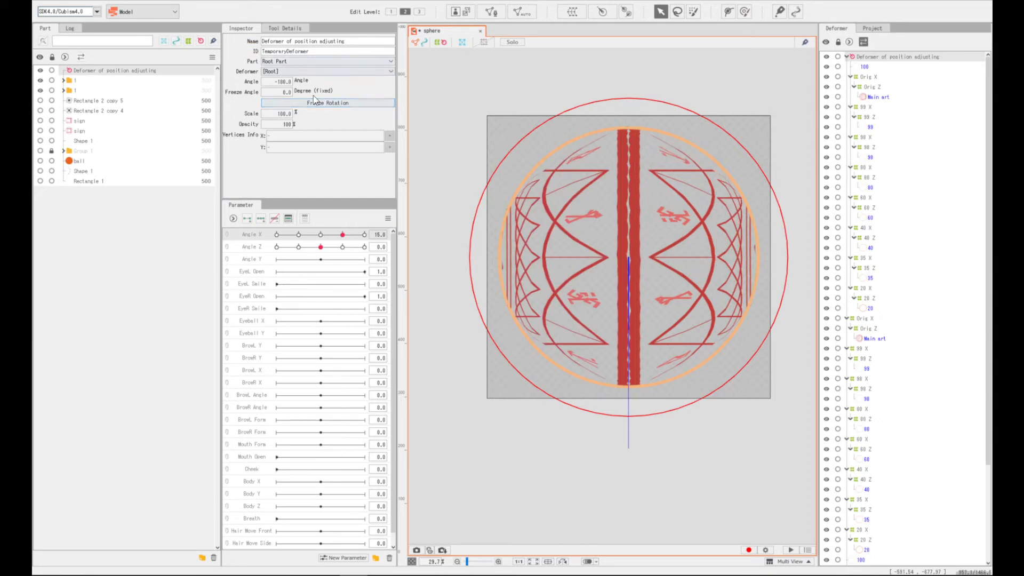
# Check the rotated copy along Angle X and delete the temporary position-adjusting deformer
pyautogui.moveTo(342, 235)
pyautogui.mouseDown()
pyautogui.moveTo(326, 236)
pyautogui.moveTo(339, 235)
pyautogui.mouseUp()
pyautogui.click(92, 72)
pyautogui.press('Delete')
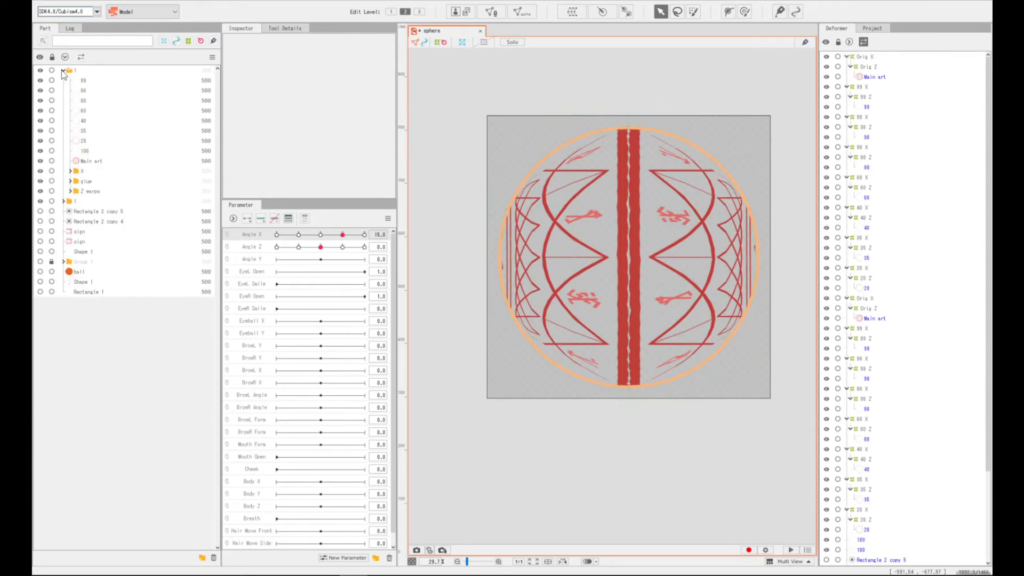
# Enable culling on the Main art meshes in both part 1 folders and check the result along Angle X up to 30
pyautogui.moveTo(342, 235); pyautogui.dragTo(336, 235)
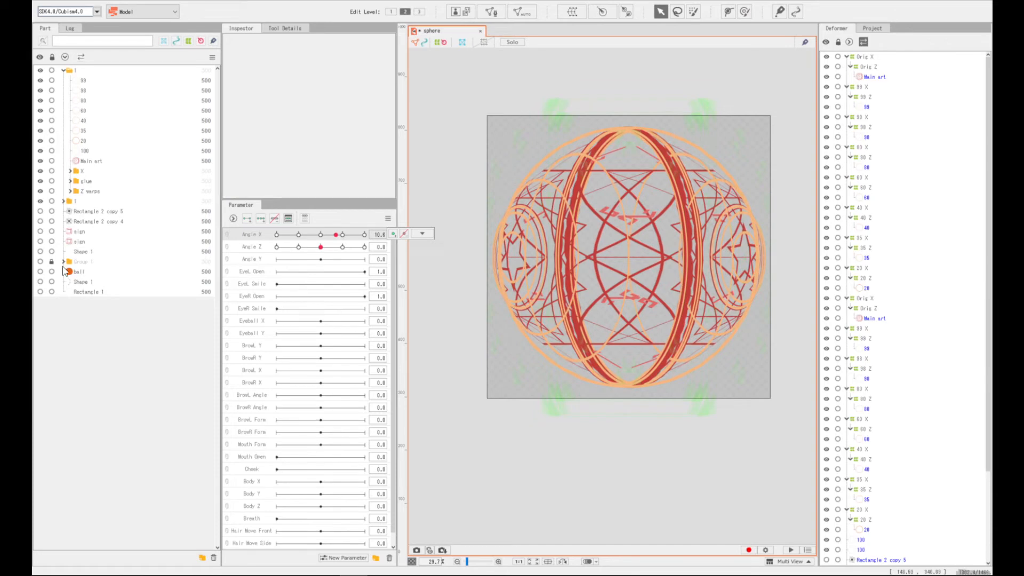
pyautogui.click(63, 202)
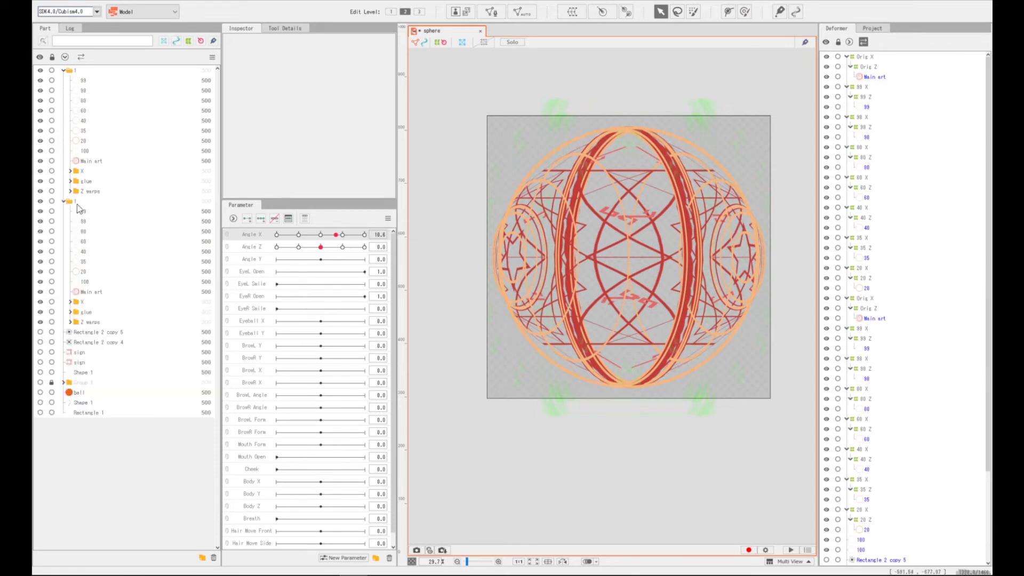
pyautogui.click(94, 291)
pyautogui.keyDown('ctrl'); pyautogui.click(90, 161); pyautogui.keyUp('ctrl')
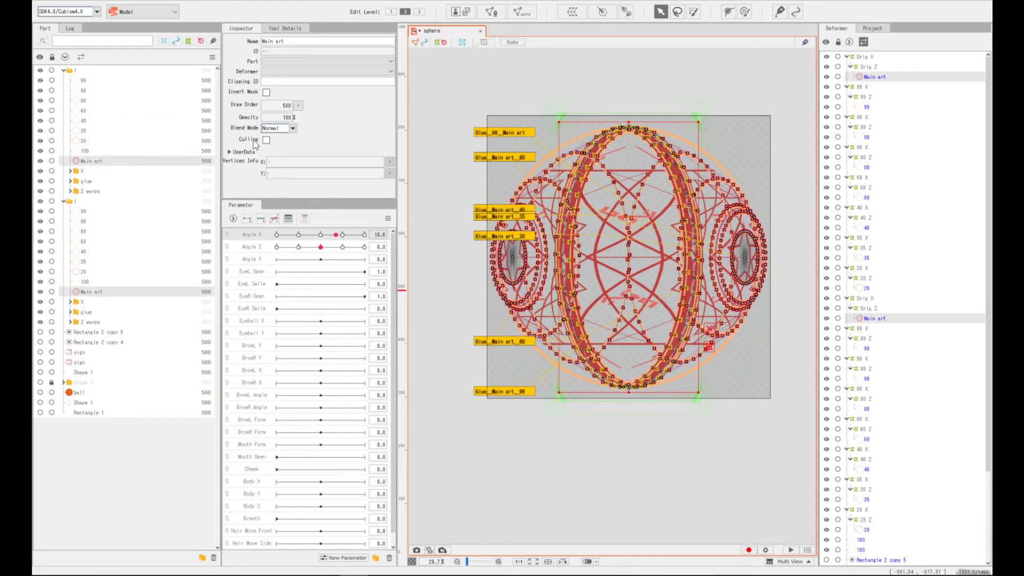
pyautogui.hotkey('ctrl', 'd')
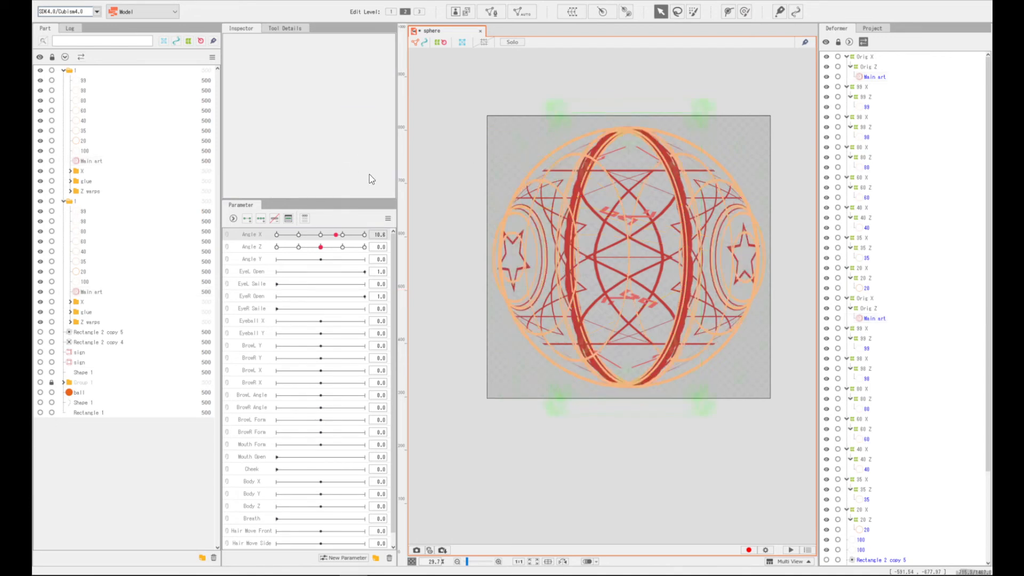
pyautogui.rightClick(326, 240)
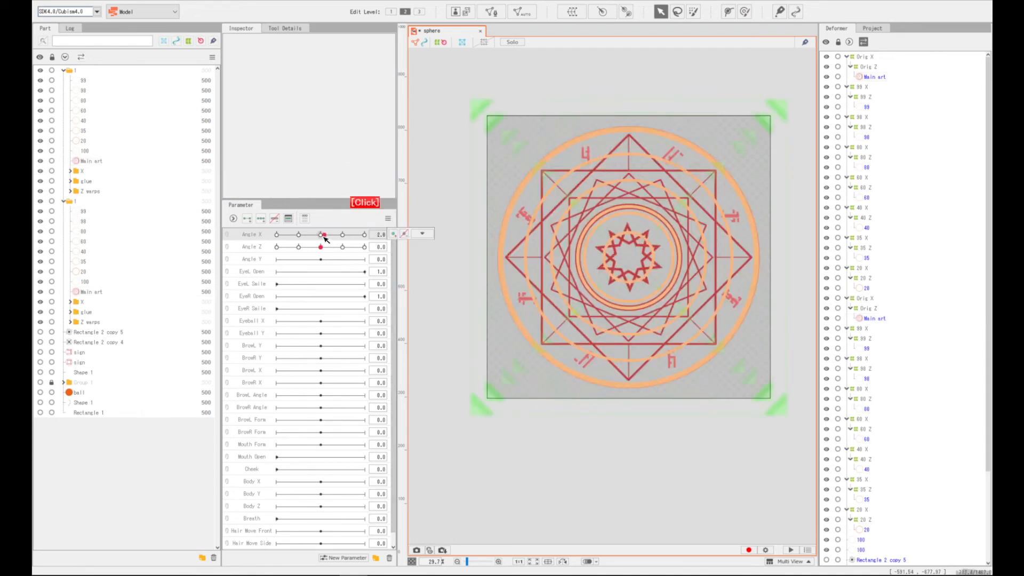
pyautogui.moveTo(325, 238); pyautogui.dragTo(363, 240)
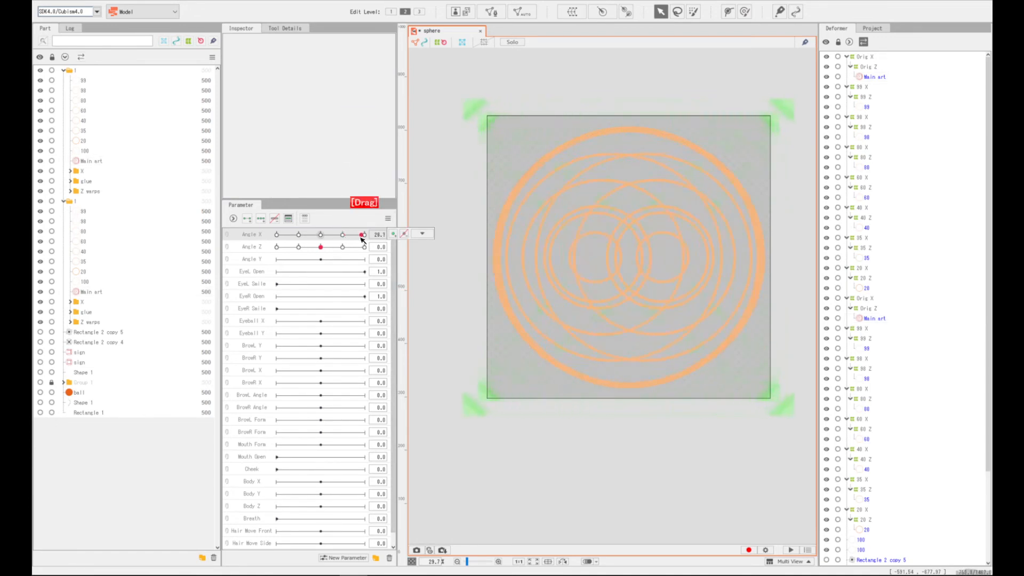
# Hide ring meshes 99 through 20 in both part 1 folders, plus mesh 100 in the upper one
pyautogui.click(82, 220)
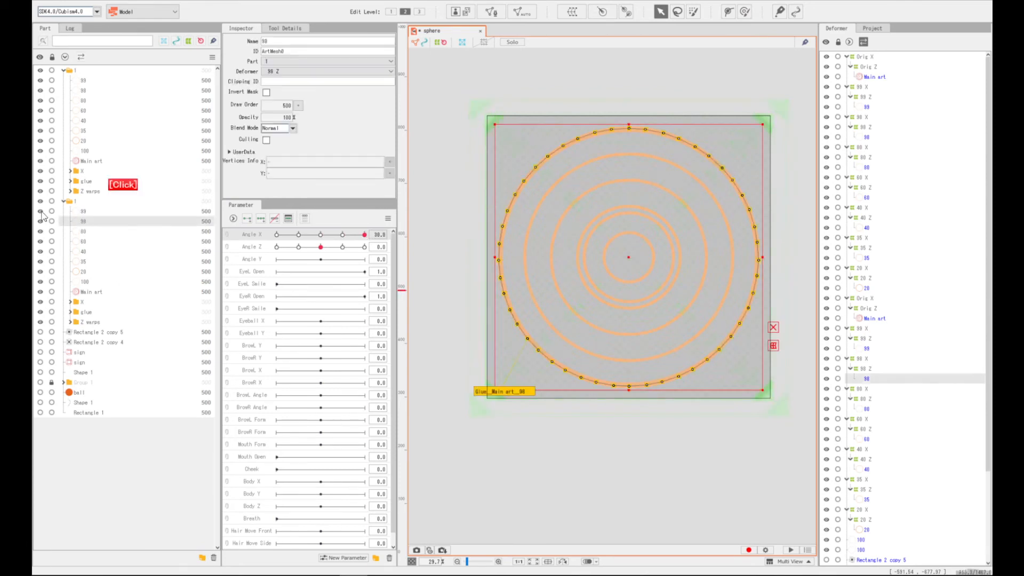
pyautogui.moveTo(41, 212); pyautogui.dragTo(41, 262)
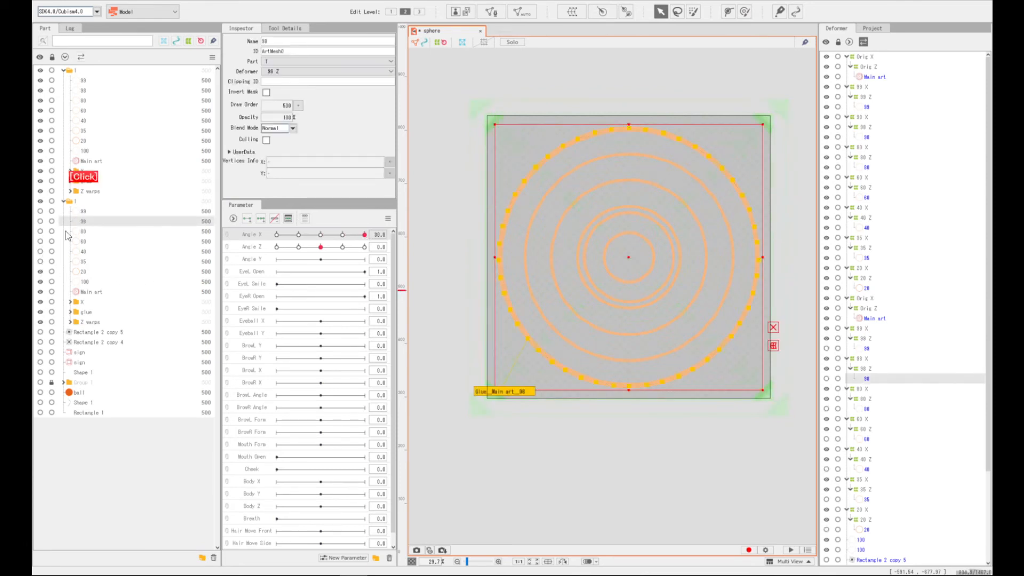
pyautogui.click(91, 143)
pyautogui.moveTo(42, 141); pyautogui.dragTo(43, 81)
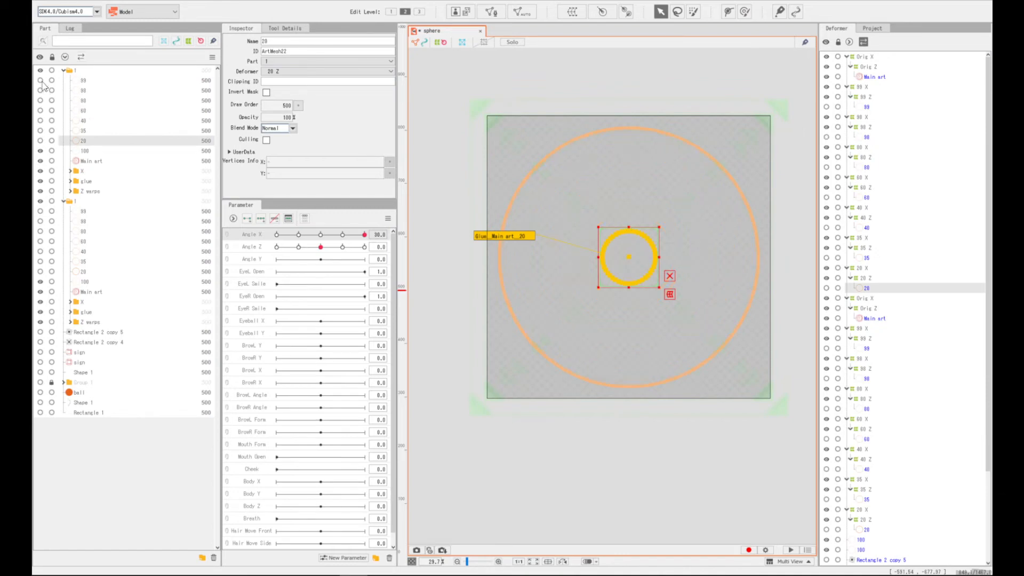
pyautogui.click(40, 151)
pyautogui.click(91, 160)
pyautogui.click(107, 292)
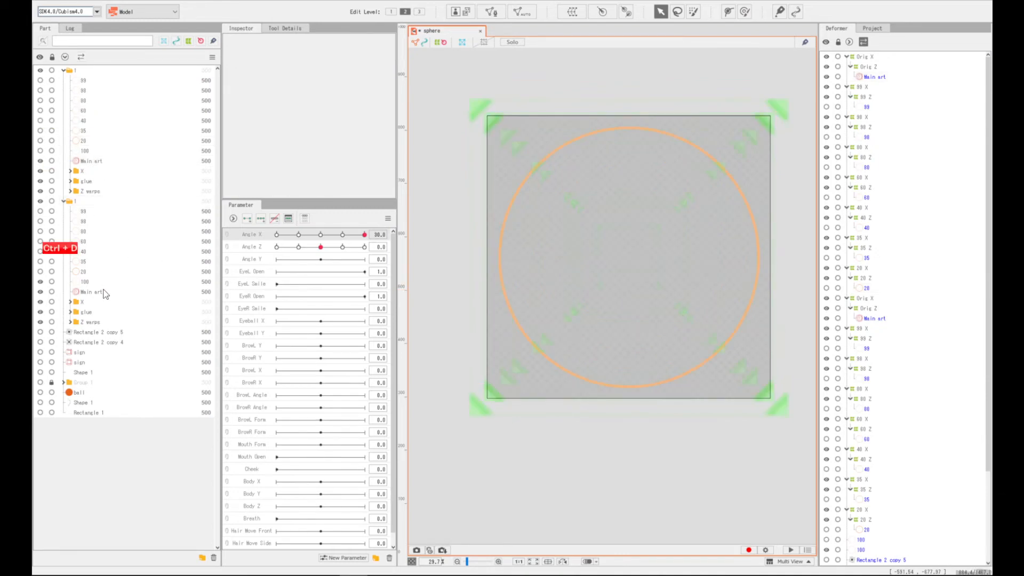
pyautogui.click(100, 167)
pyautogui.moveTo(364, 235)
pyautogui.mouseDown()
pyautogui.moveTo(318, 239)
pyautogui.moveTo(362, 241)
pyautogui.mouseUp()
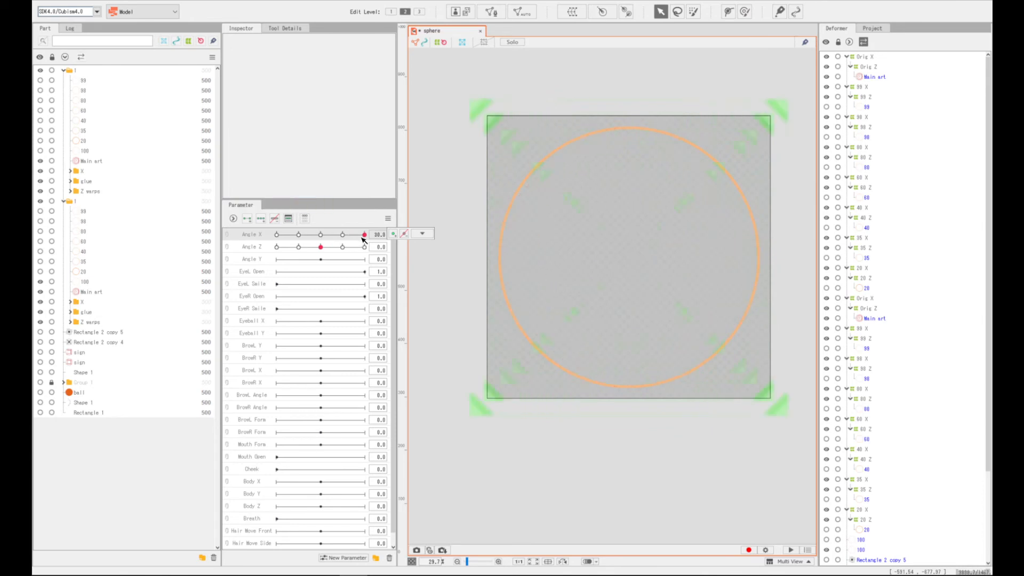
# Select the Orig X through 20 X warp deformers in the upper part 1 and set Angle X to 0
pyautogui.click(98, 162)
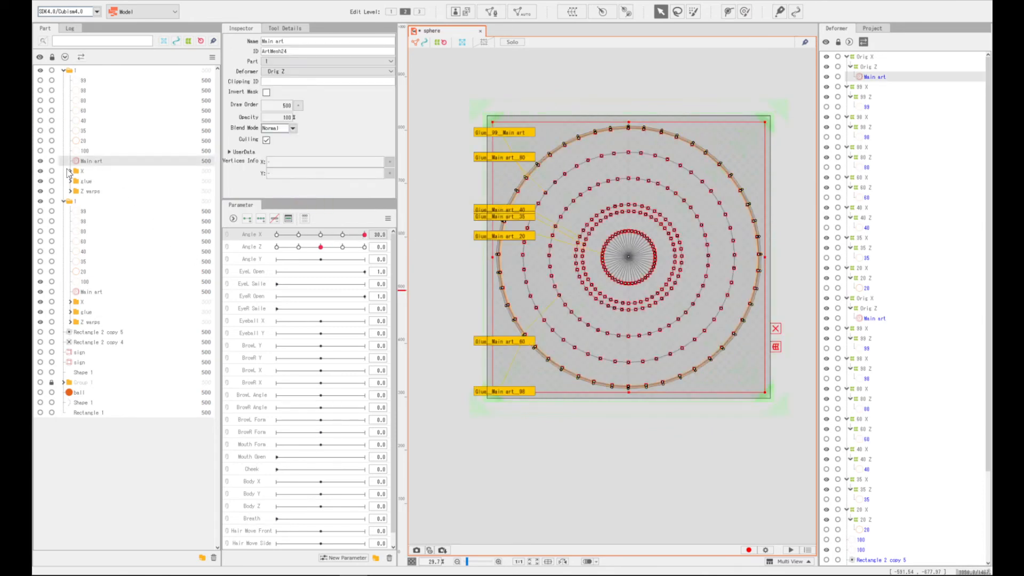
pyautogui.click(70, 170)
pyautogui.click(107, 182)
pyautogui.keyDown('ctrl'); pyautogui.keyDown('shift'); pyautogui.click(110, 253); pyautogui.keyUp('shift'); pyautogui.keyUp('ctrl')
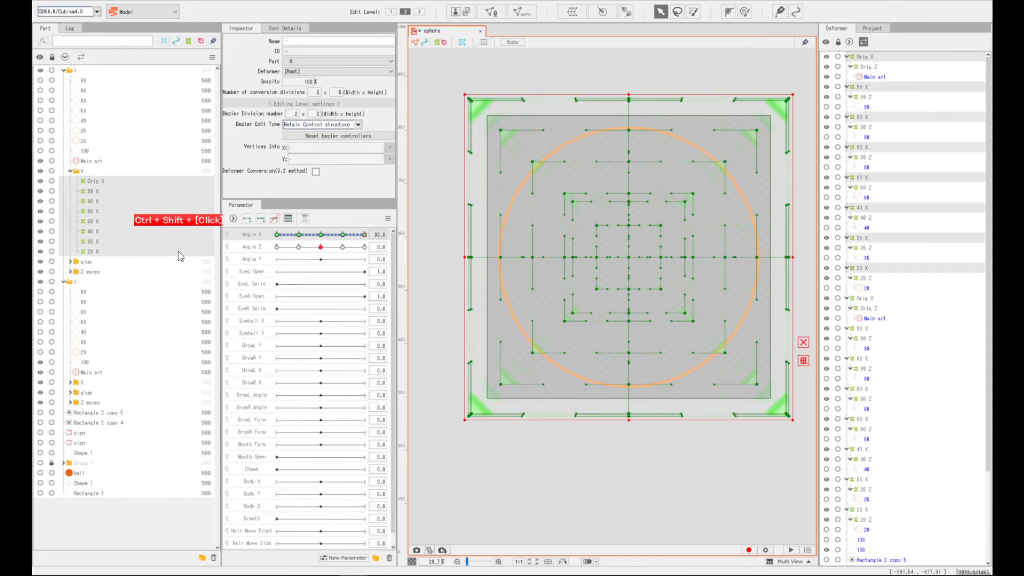
pyautogui.click(322, 235)
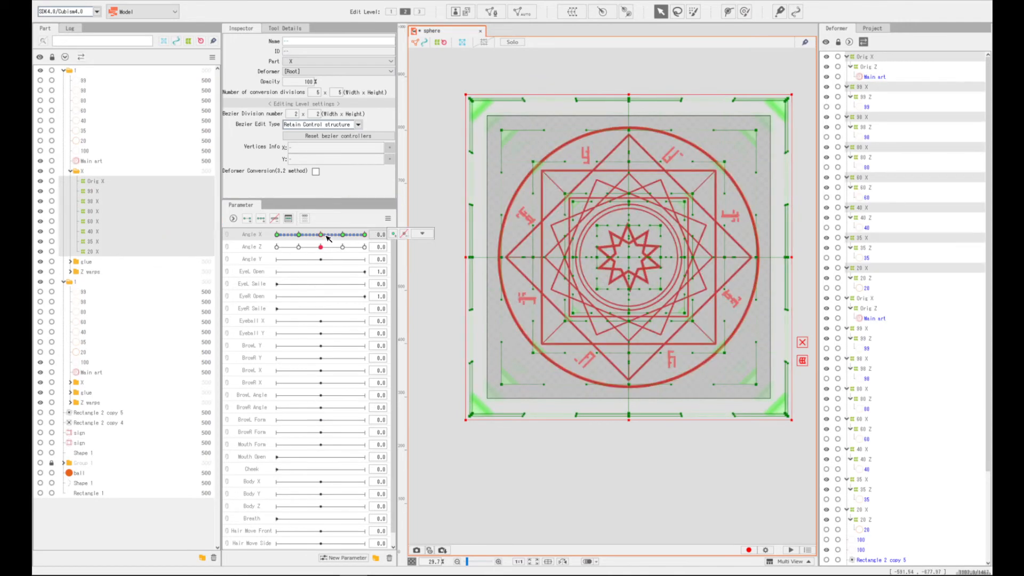
pyautogui.scroll(5, 620, 240)
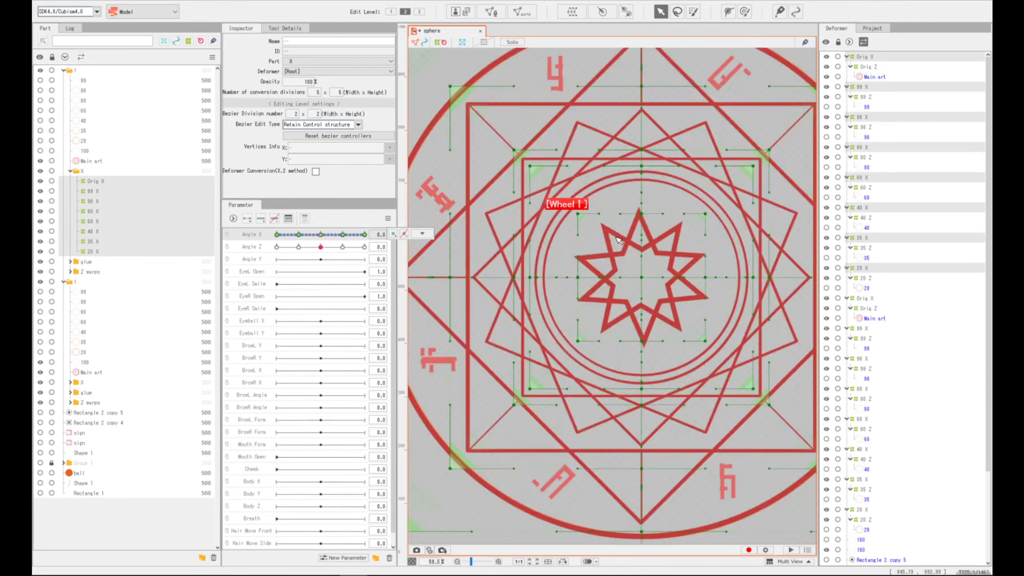
pyautogui.scroll(-3, 693, 251)
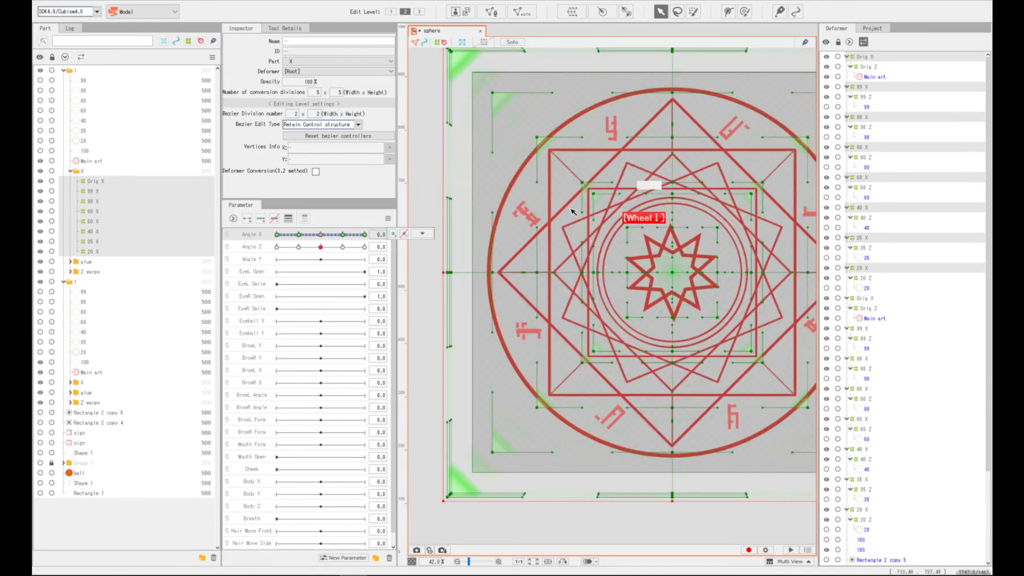
pyautogui.scroll(2, 511, 206)
pyautogui.scroll(-2, 512, 212)
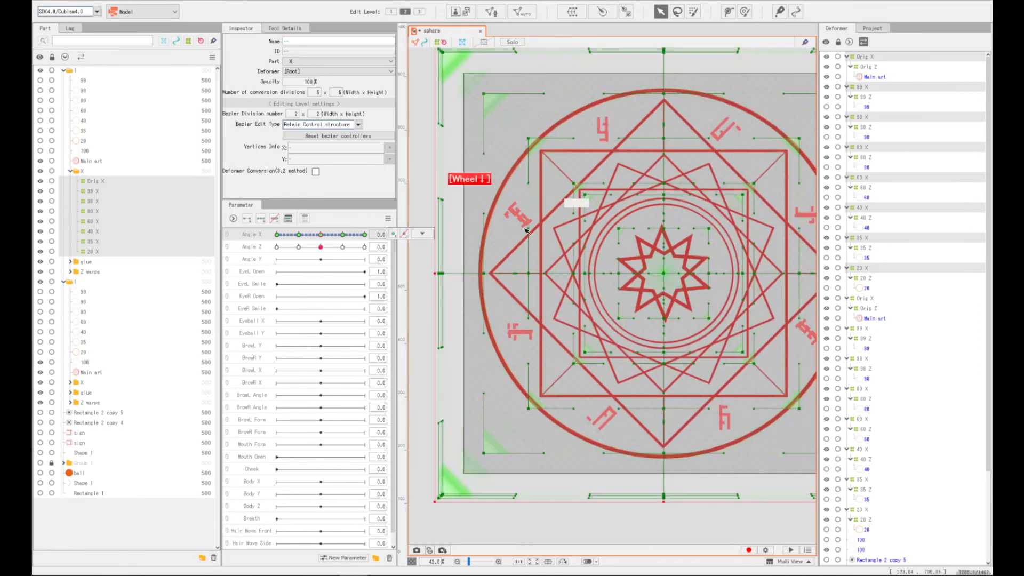
pyautogui.scroll(4, 518, 209)
pyautogui.scroll(-2, 518, 209)
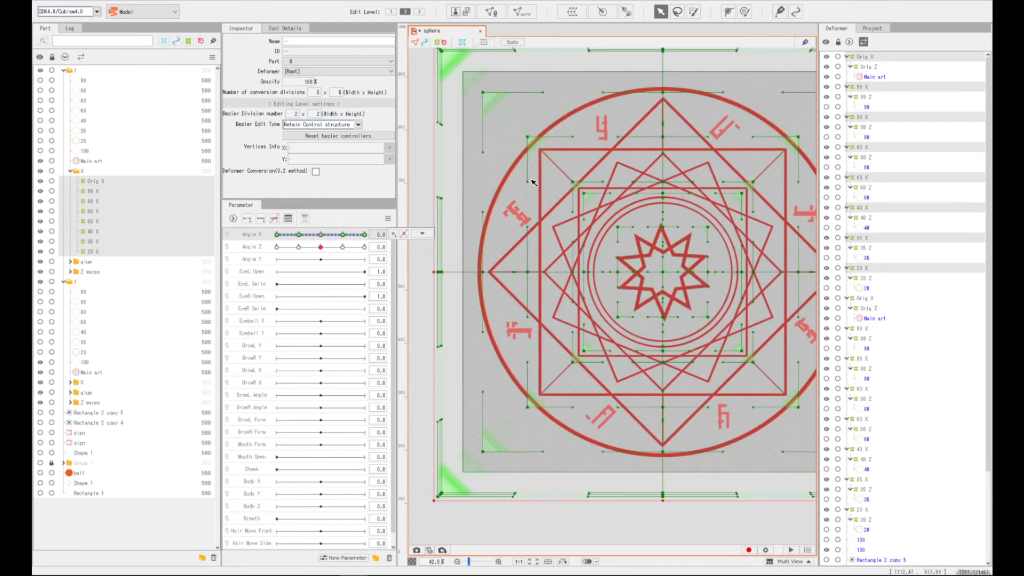
pyautogui.scroll(-1, 640, 231)
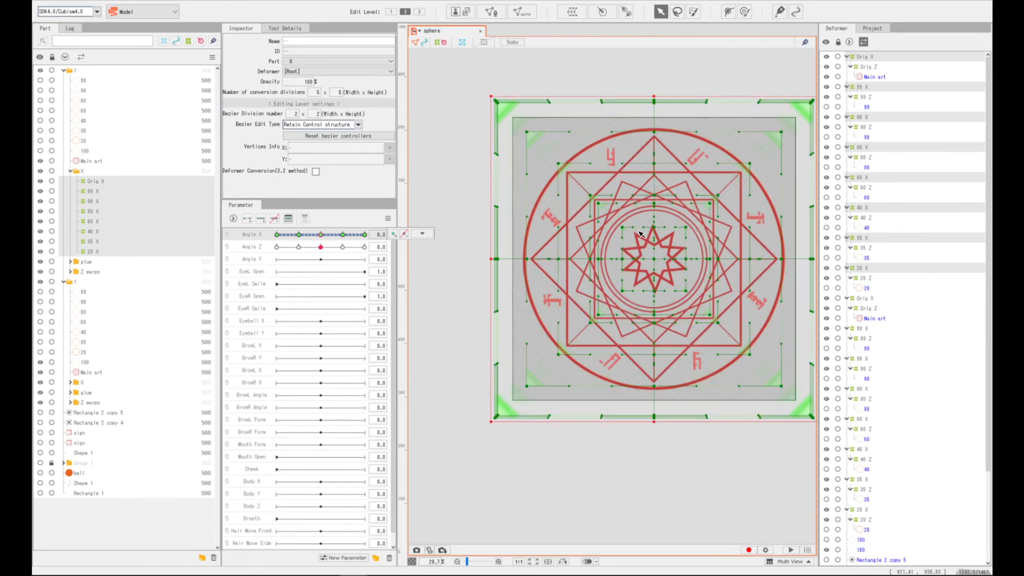
# Copy the selected X warps' form at Angle X 0 and paste it onto the key at Angle X 30
pyautogui.rightClick(321, 234)
pyautogui.rightClick(323, 236)
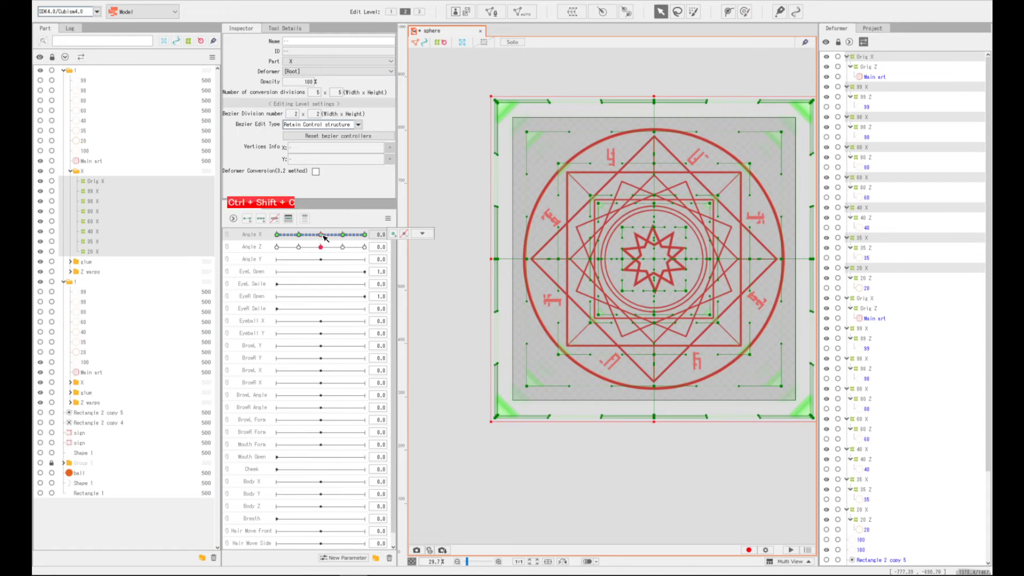
pyautogui.click(367, 236)
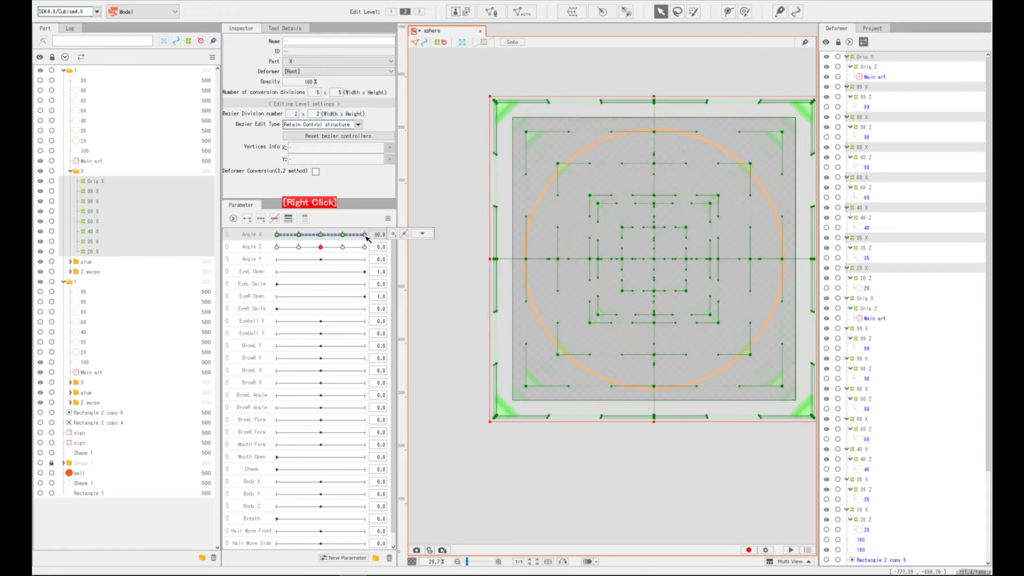
pyautogui.hotkey('ctrl', 'shift', 'v')
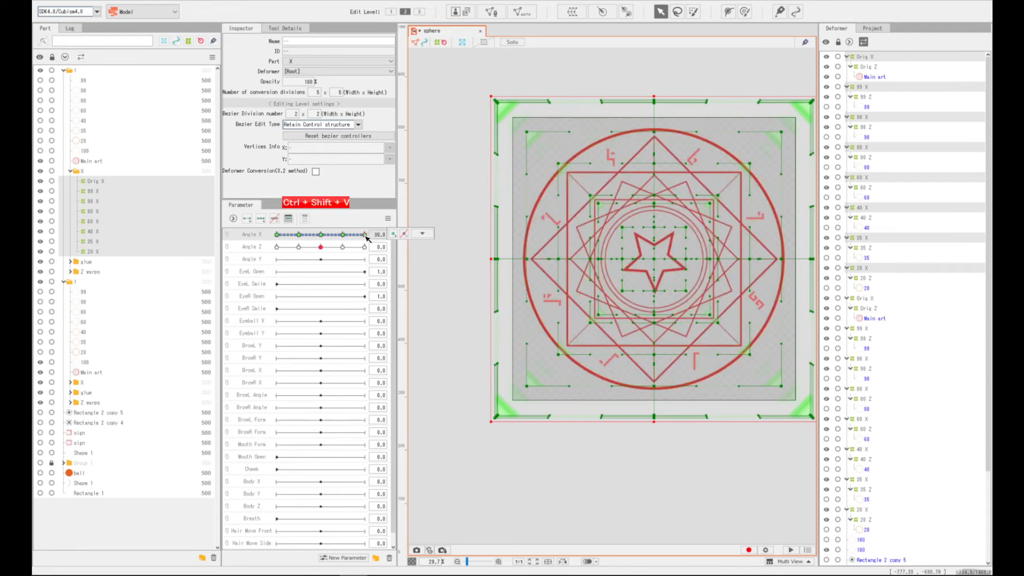
# Compare the sphere's form at Angle X 0, 30 and -30 with the X warps selected
pyautogui.click(321, 235)
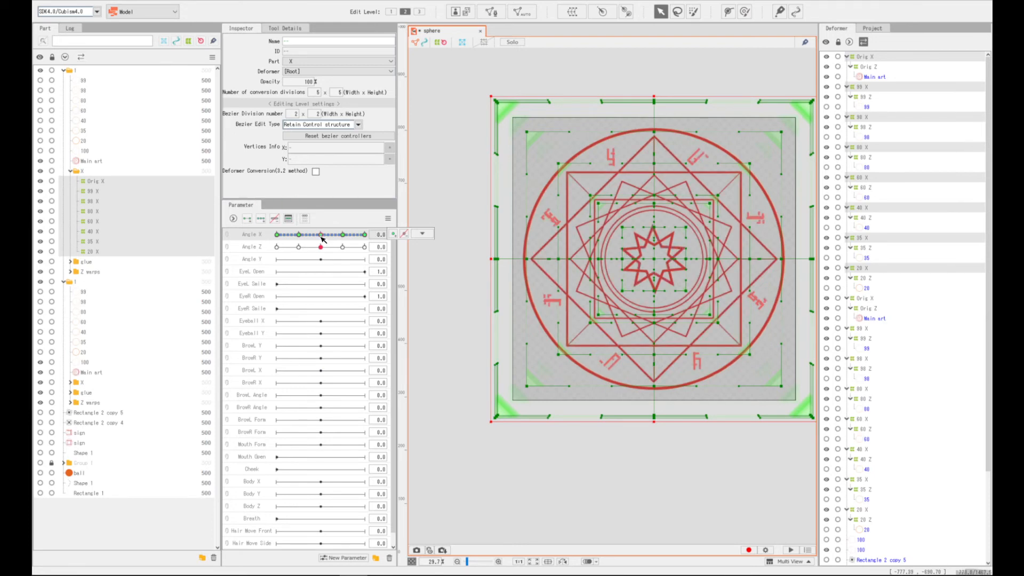
pyautogui.click(278, 235)
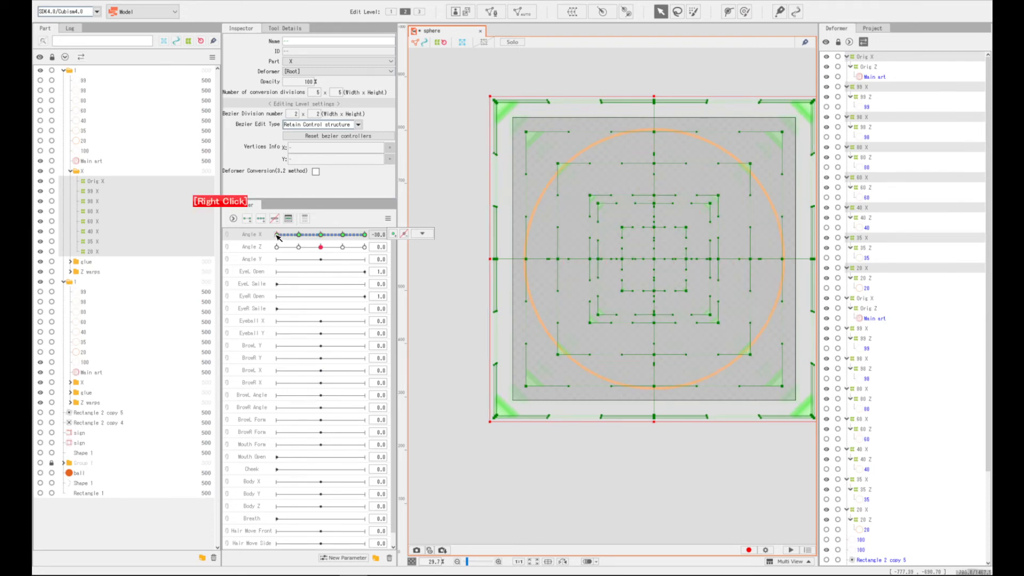
pyautogui.rightClick(364, 236)
pyautogui.moveTo(364, 236); pyautogui.dragTo(264, 238)
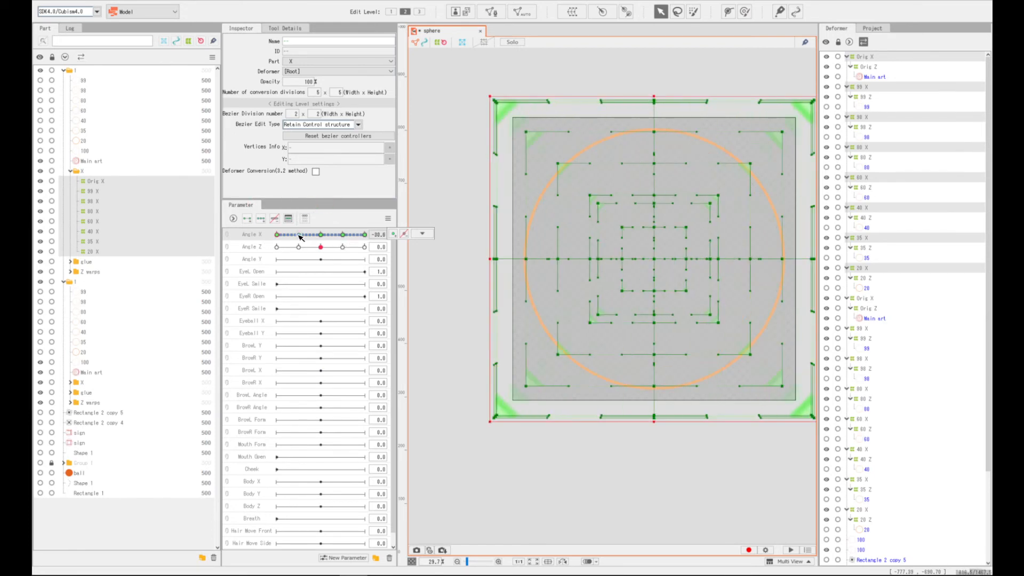
pyautogui.rightClick(279, 236)
pyautogui.click(422, 234)
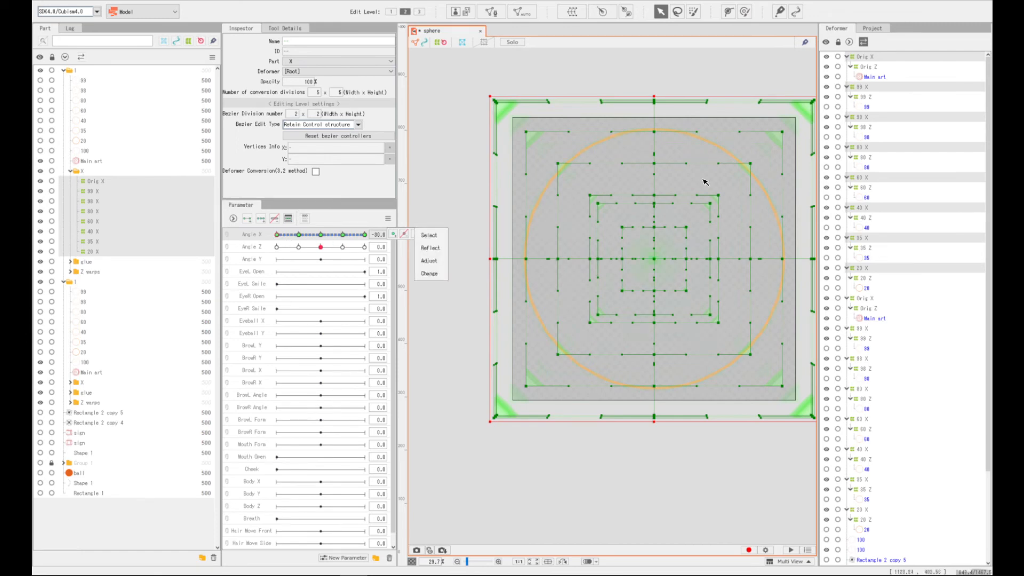
pyautogui.rightClick(365, 236)
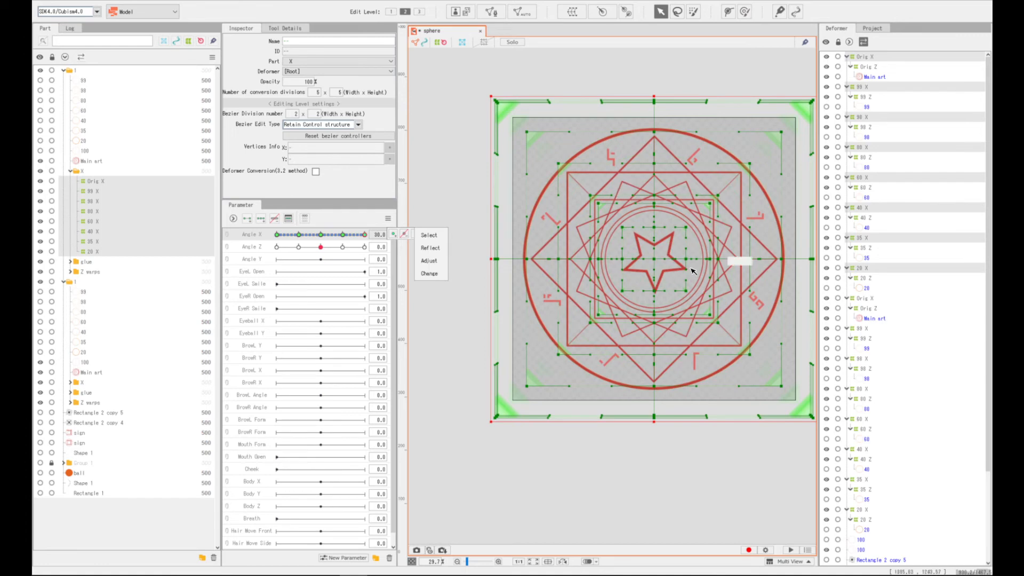
pyautogui.moveTo(366, 235); pyautogui.dragTo(348, 236)
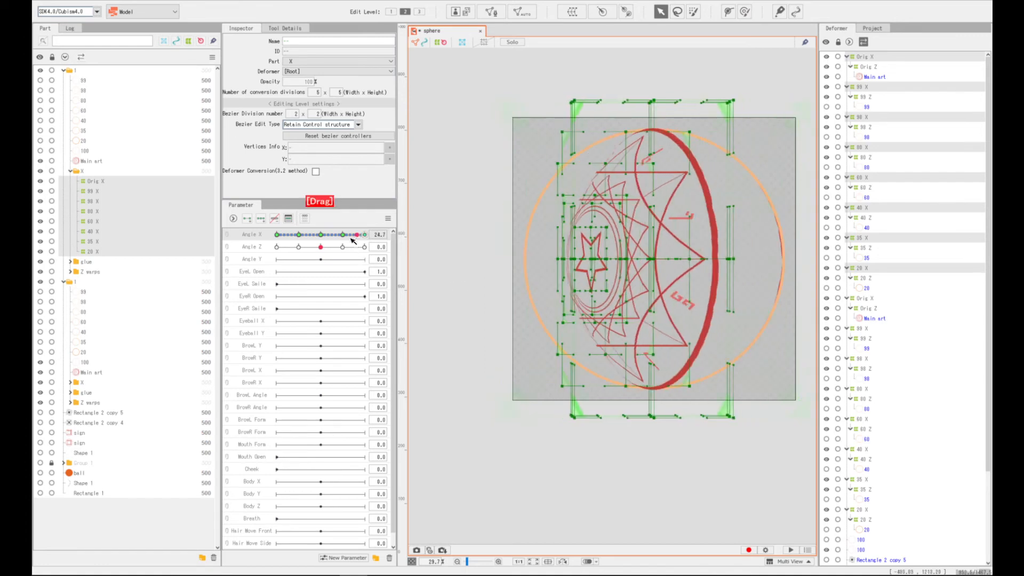
pyautogui.rightClick(277, 236)
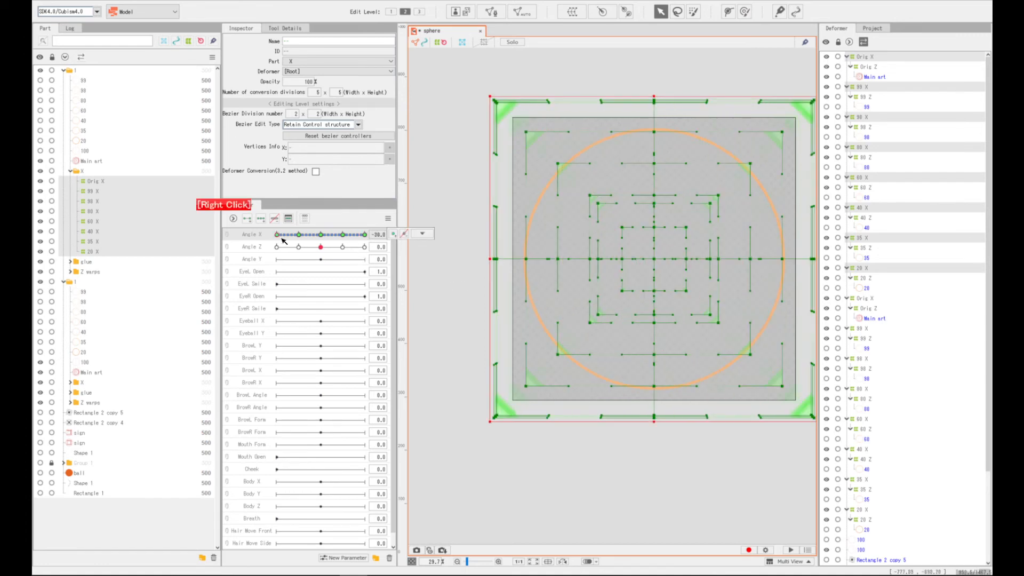
pyautogui.rightClick(320, 247)
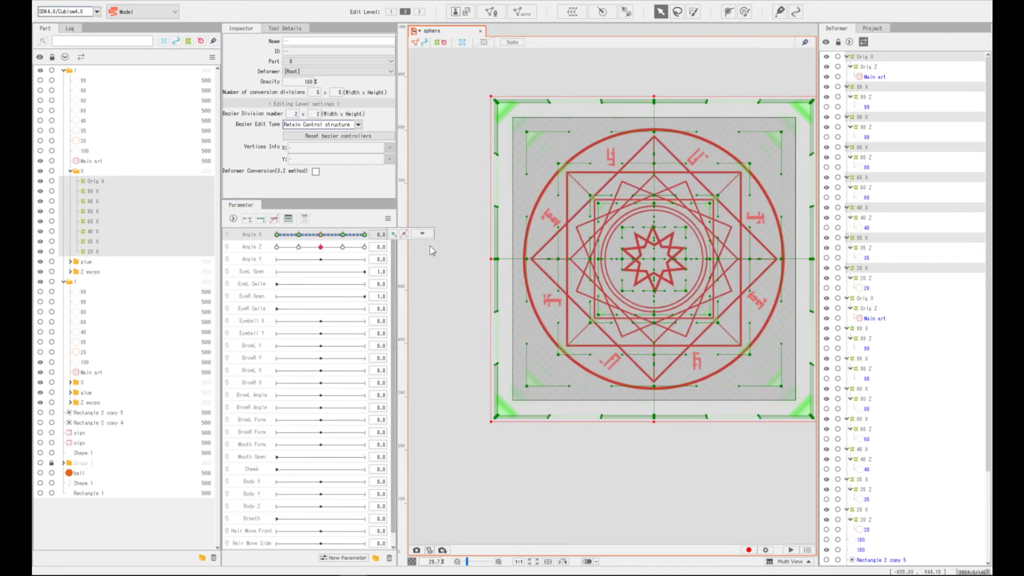
pyautogui.rightClick(365, 235)
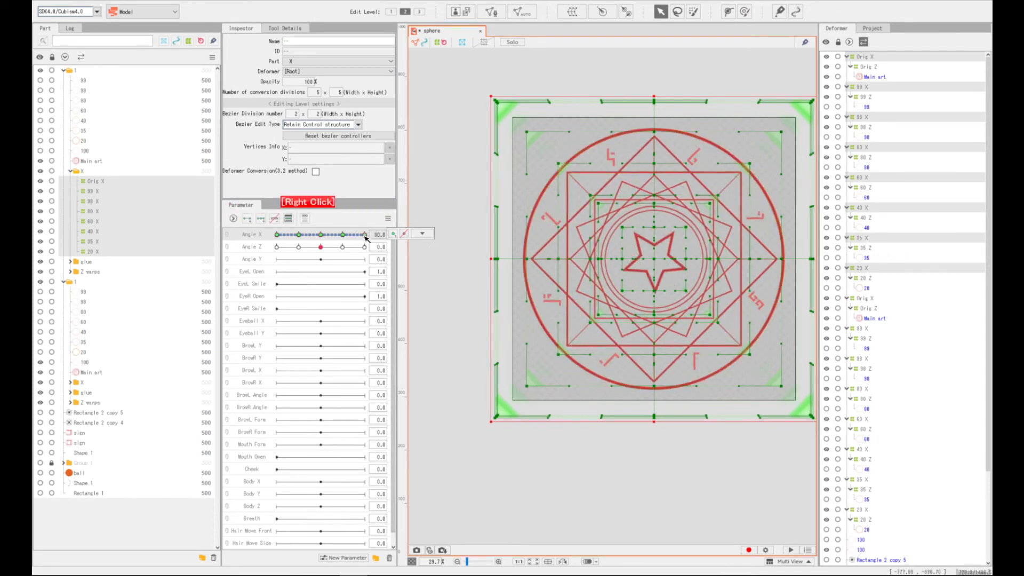
pyautogui.rightClick(366, 236)
pyautogui.rightClick(278, 235)
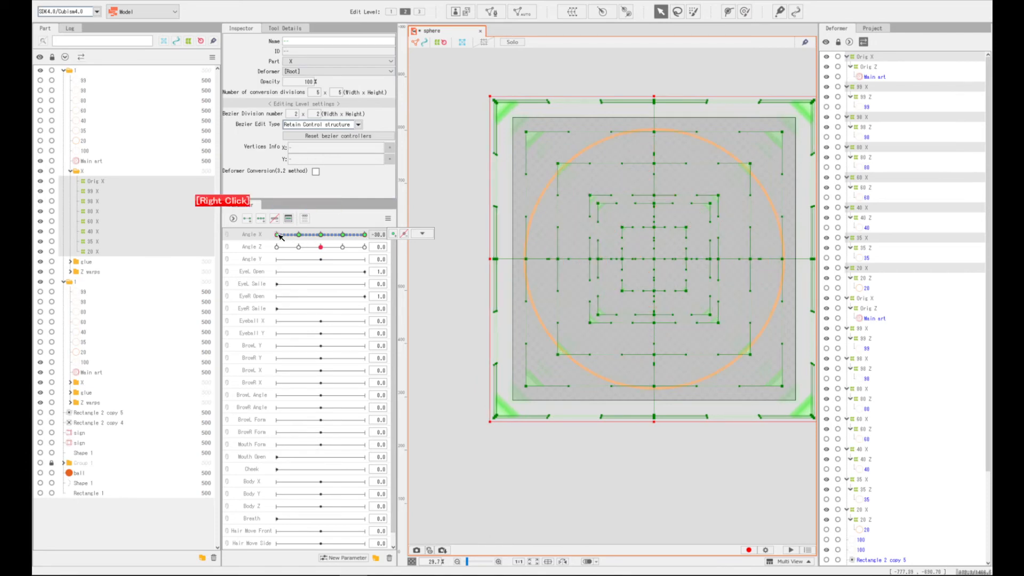
pyautogui.moveTo(280, 236); pyautogui.dragTo(324, 240)
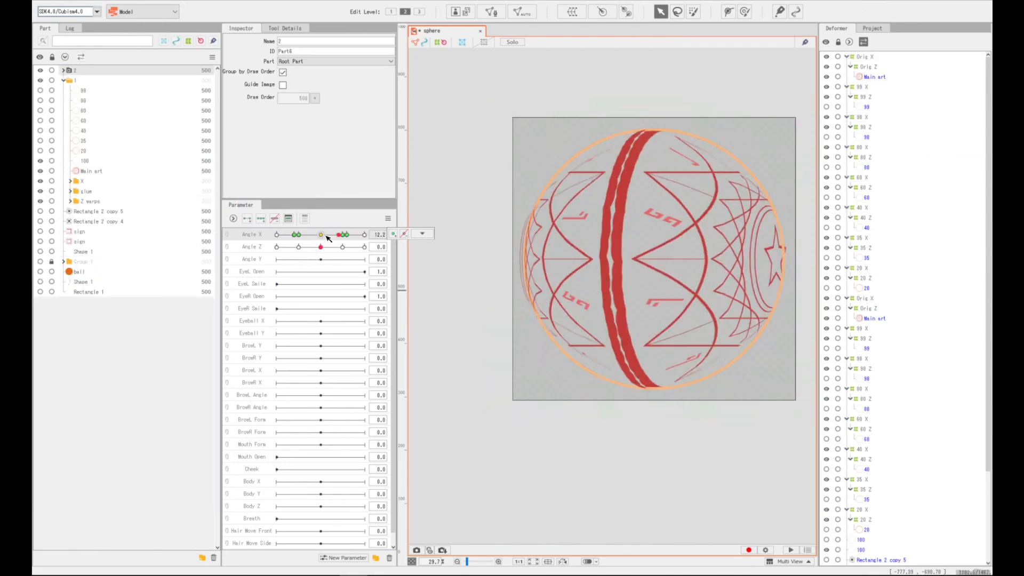
# Check the sphere with Angle X at 15 and collapse part 1 in the part hierarchy
pyautogui.moveTo(326, 236)
pyautogui.mouseDown()
pyautogui.moveTo(340, 236)
pyautogui.moveTo(328, 250)
pyautogui.moveTo(348, 248)
pyautogui.moveTo(305, 260)
pyautogui.moveTo(345, 247)
pyautogui.moveTo(321, 253)
pyautogui.mouseUp()
pyautogui.rightClick(340, 236)
pyautogui.rightClick(322, 248)
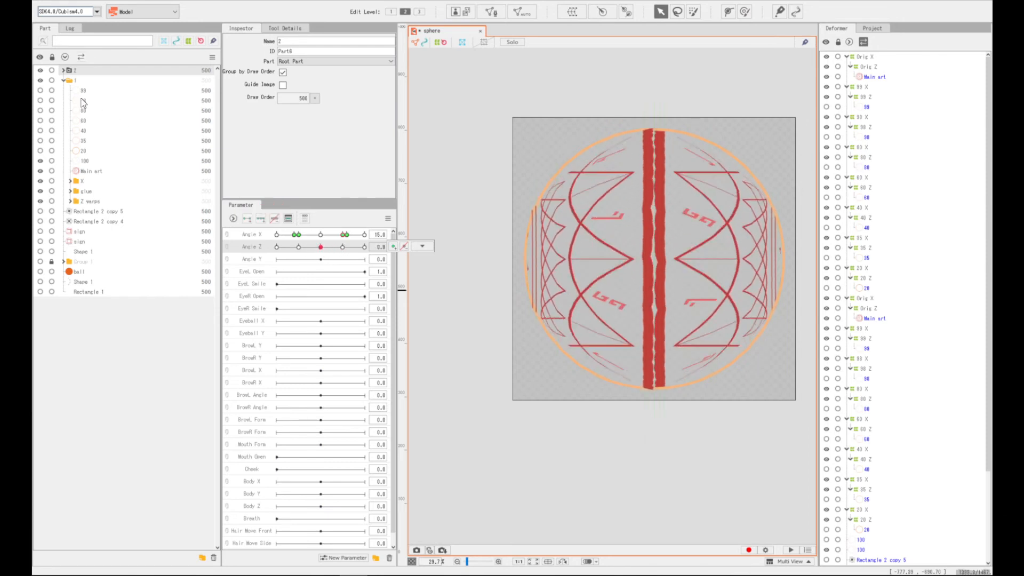
pyautogui.click(70, 181)
pyautogui.click(64, 80)
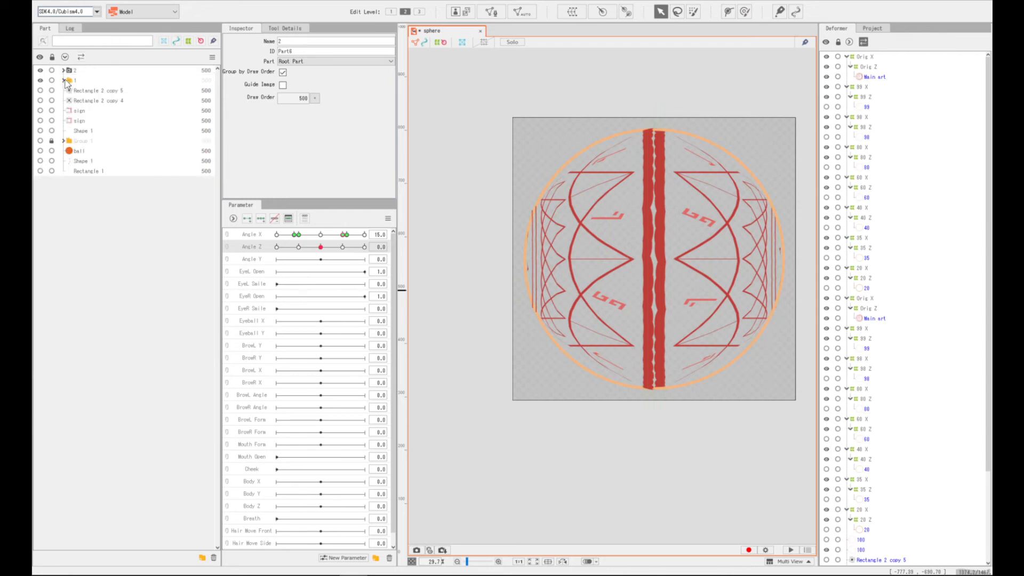
# Select the Orig Z through 20 Z warp deformers in part 2's Z warps and preview the sphere along Angle X
pyautogui.click(64, 70)
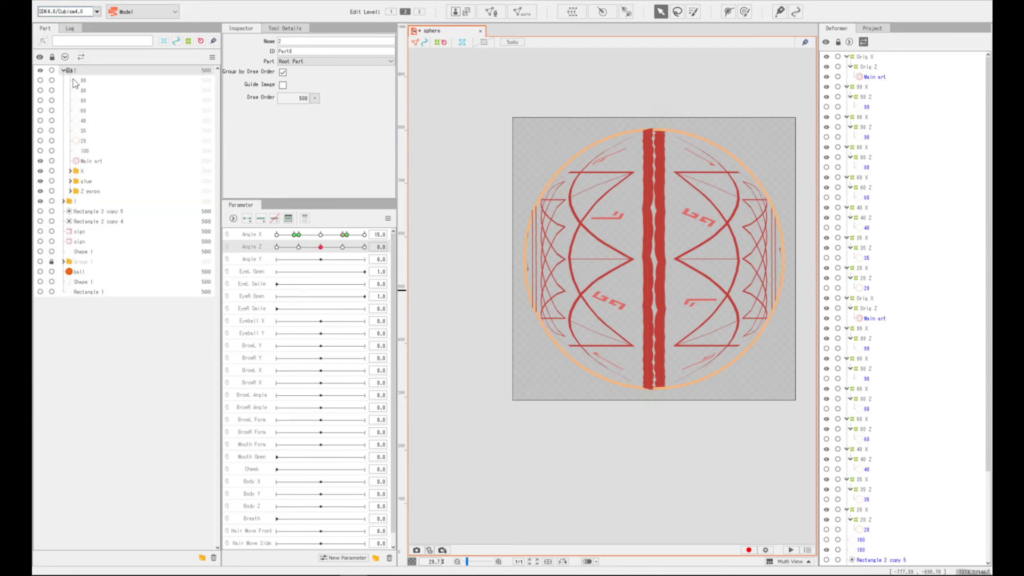
pyautogui.click(70, 190)
pyautogui.click(93, 201)
pyautogui.keyDown('shift'); pyautogui.click(99, 271); pyautogui.keyUp('shift')
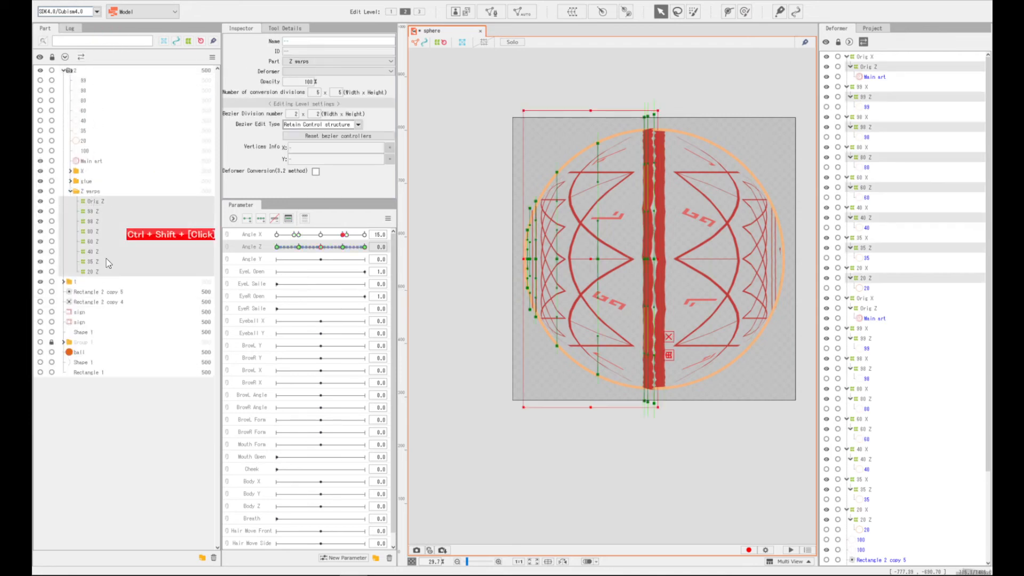
pyautogui.rightClick(321, 235)
pyautogui.moveTo(321, 236); pyautogui.dragTo(336, 236)
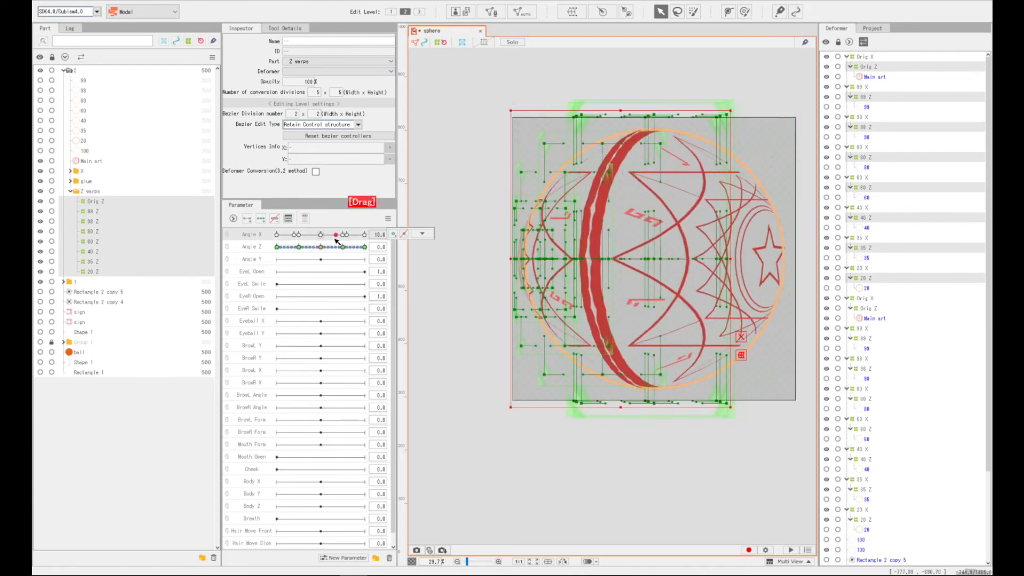
pyautogui.rightClick(343, 236)
# Preview Angle Z with the Z warps selected at Angle X 15, and clear the selection
pyautogui.rightClick(381, 247)
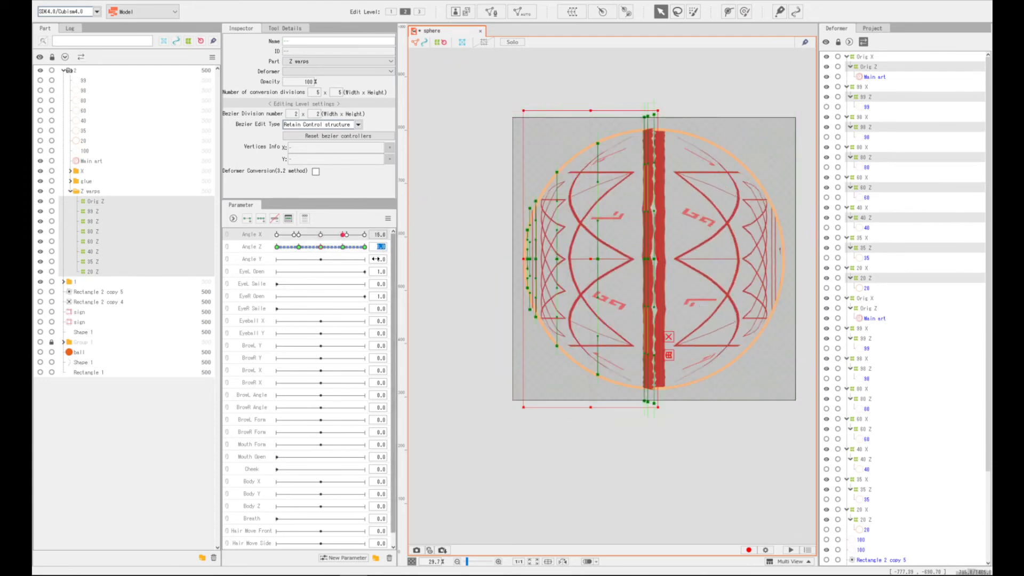
pyautogui.rightClick(380, 259)
pyautogui.rightClick(381, 247)
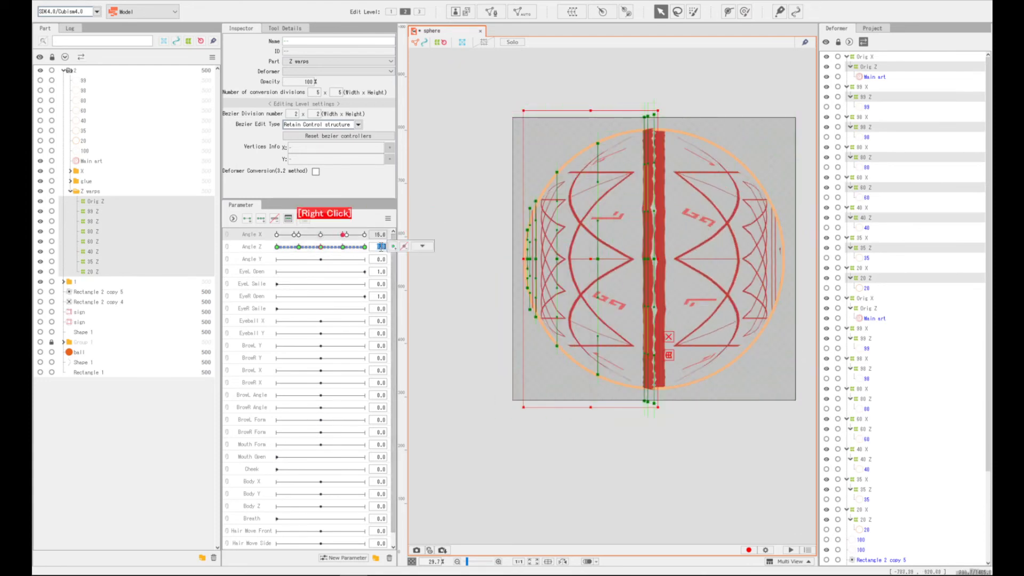
pyautogui.click(418, 246)
pyautogui.click(427, 264)
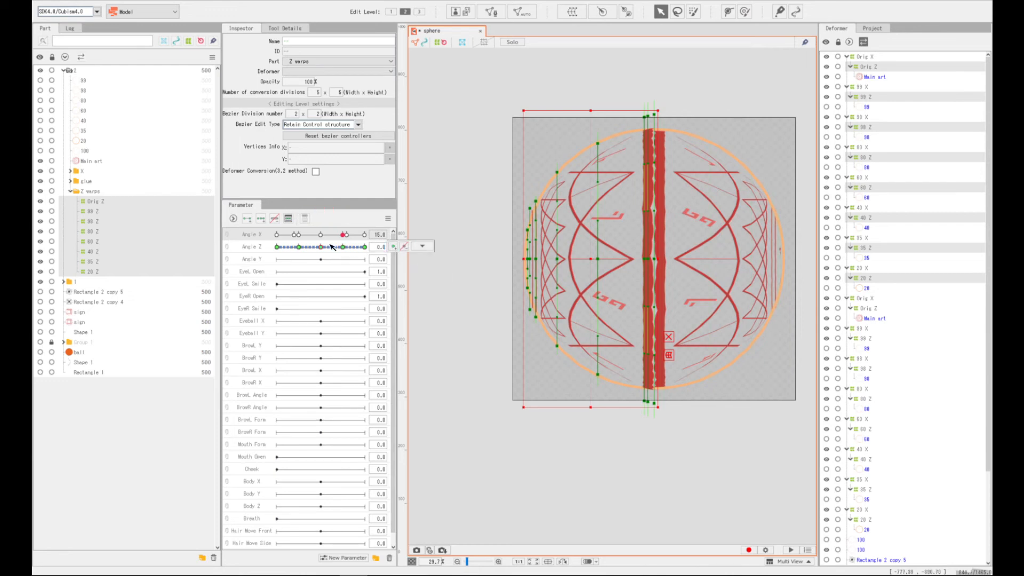
pyautogui.moveTo(332, 248); pyautogui.dragTo(276, 254)
pyautogui.rightClick(321, 248)
pyautogui.press('Escape')
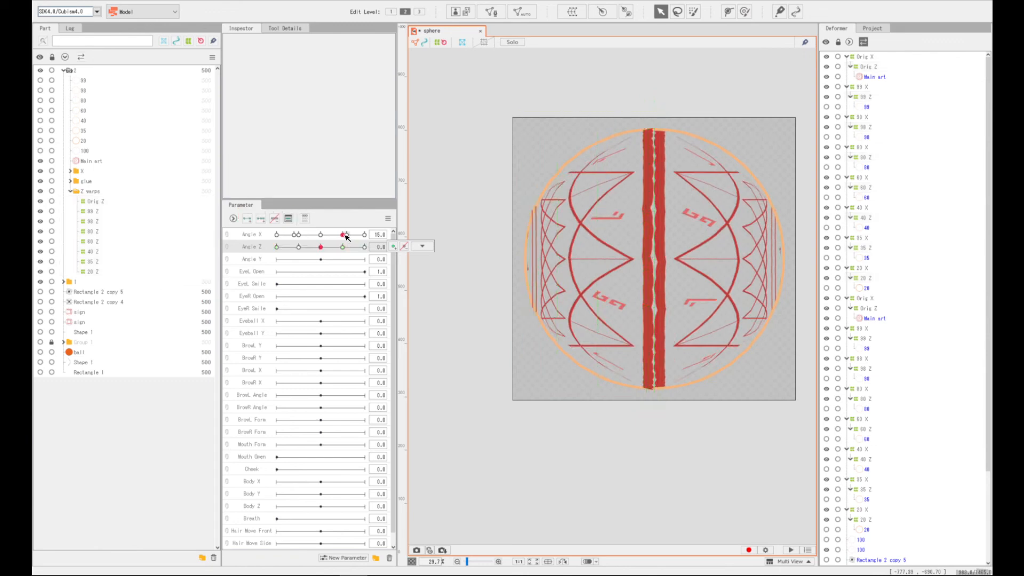
# Link Angle X with Angle Z, preview the sphere's combined rotation and unlink the two parameters
pyautogui.click(227, 235)
pyautogui.moveTo(343, 255); pyautogui.dragTo(297, 260)
pyautogui.rightClick(273, 278)
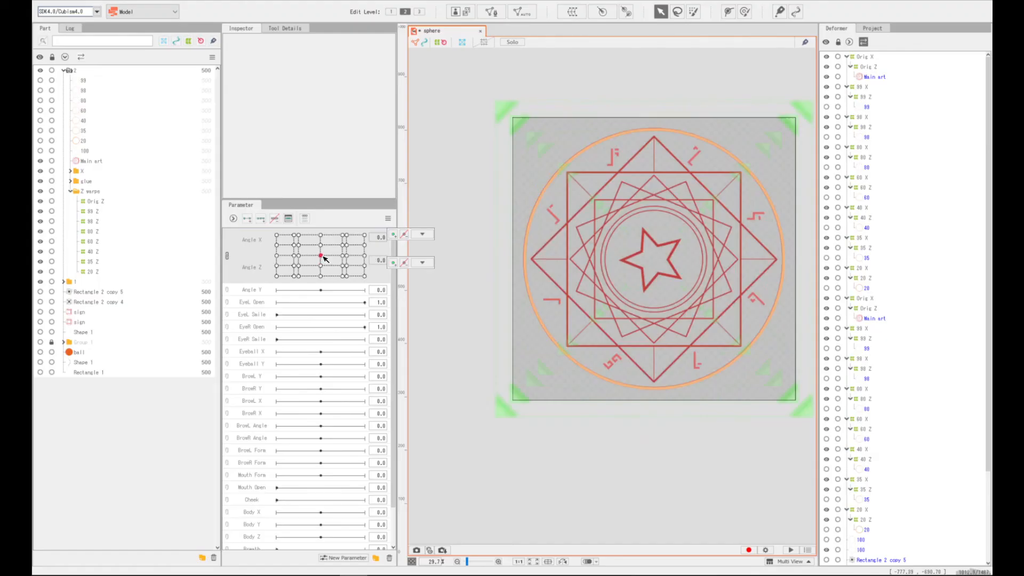
pyautogui.moveTo(322, 258); pyautogui.dragTo(321, 256)
pyautogui.click(225, 256)
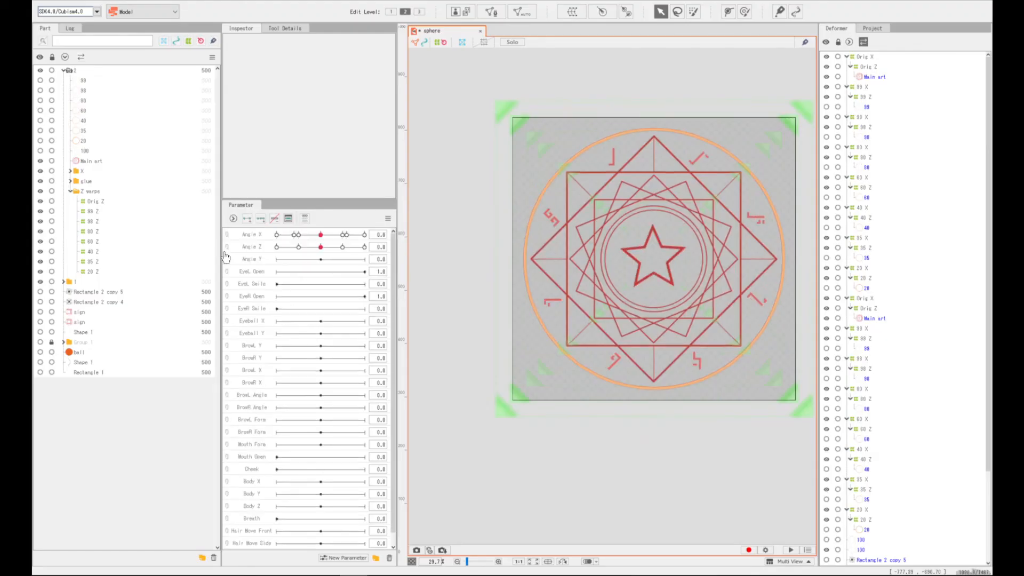
# Link Angle X and Angle Z into one two-axis parameter and preview the sphere down to Angle Z -30
pyautogui.click(227, 239)
pyautogui.moveTo(320, 259)
pyautogui.mouseDown()
pyautogui.moveTo(308, 253)
pyautogui.moveTo(322, 261)
pyautogui.moveTo(297, 267)
pyautogui.moveTo(336, 265)
pyautogui.moveTo(347, 254)
pyautogui.moveTo(333, 246)
pyautogui.moveTo(321, 256)
pyautogui.mouseUp()
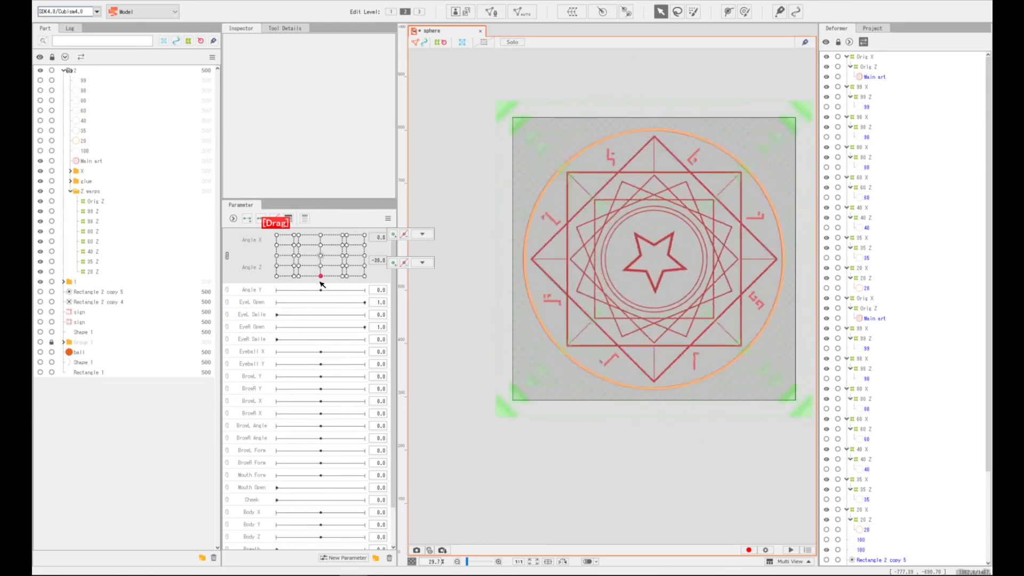
pyautogui.scroll(-1, 636, 244)
pyautogui.scroll(-2, 635, 245)
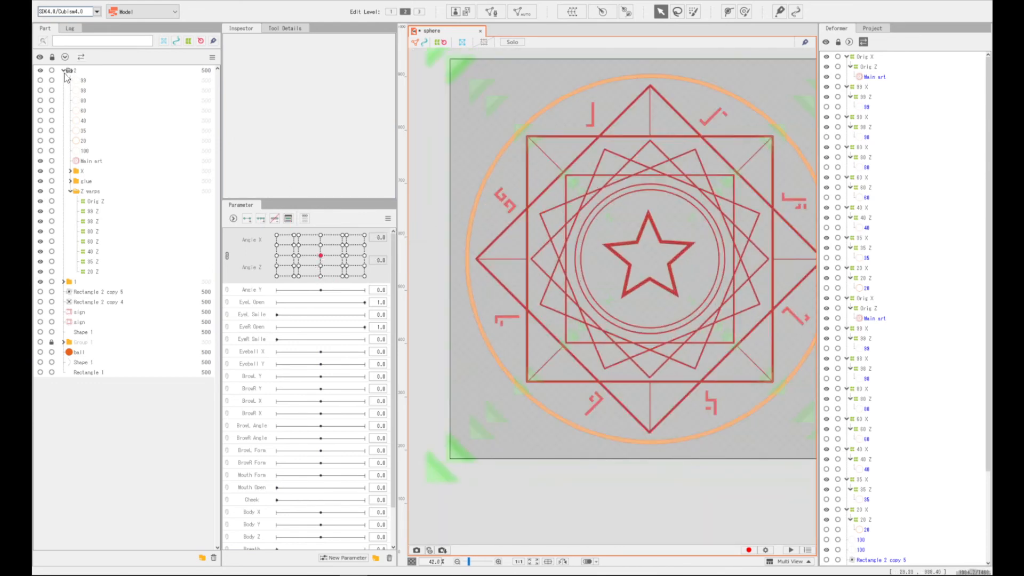
# Collapse part 2, select parts 2 and 1 together and check them against the linked Angle X and Angle Z
pyautogui.click(63, 70)
pyautogui.click(77, 72)
pyautogui.click(76, 78)
pyautogui.keyDown('ctrl'); pyautogui.click(76, 71); pyautogui.keyUp('ctrl')
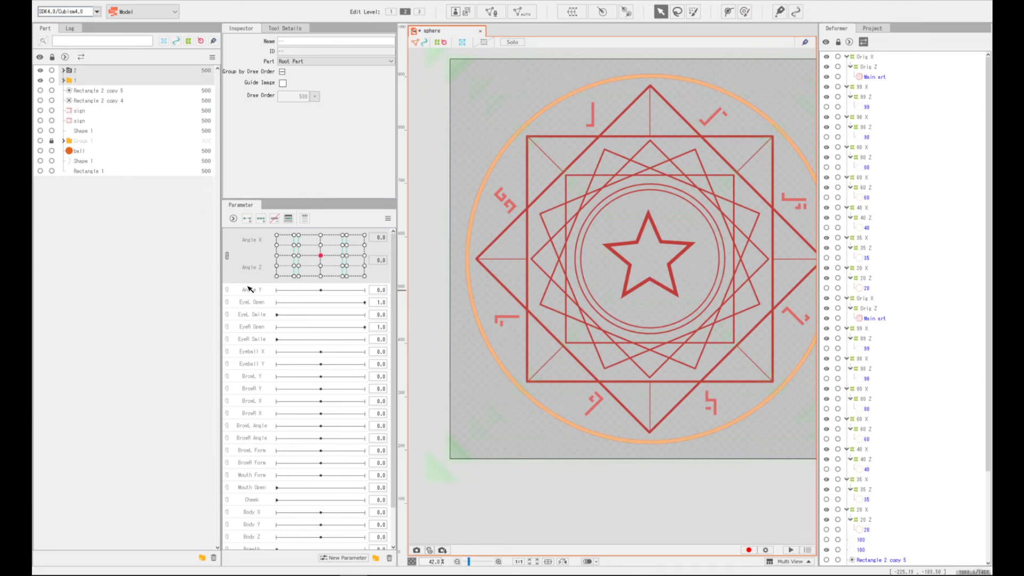
pyautogui.moveTo(329, 242)
pyautogui.mouseDown()
pyautogui.moveTo(301, 251)
pyautogui.moveTo(350, 264)
pyautogui.moveTo(323, 260)
pyautogui.moveTo(321, 248)
pyautogui.mouseUp()
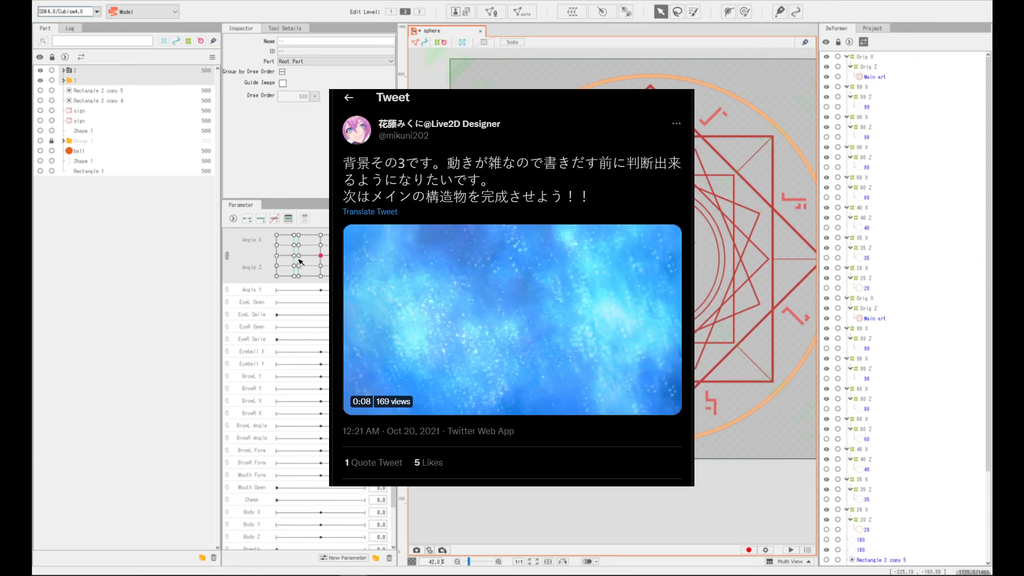
pyautogui.moveTo(319, 259); pyautogui.dragTo(342, 266)
pyautogui.rightClick(343, 267)
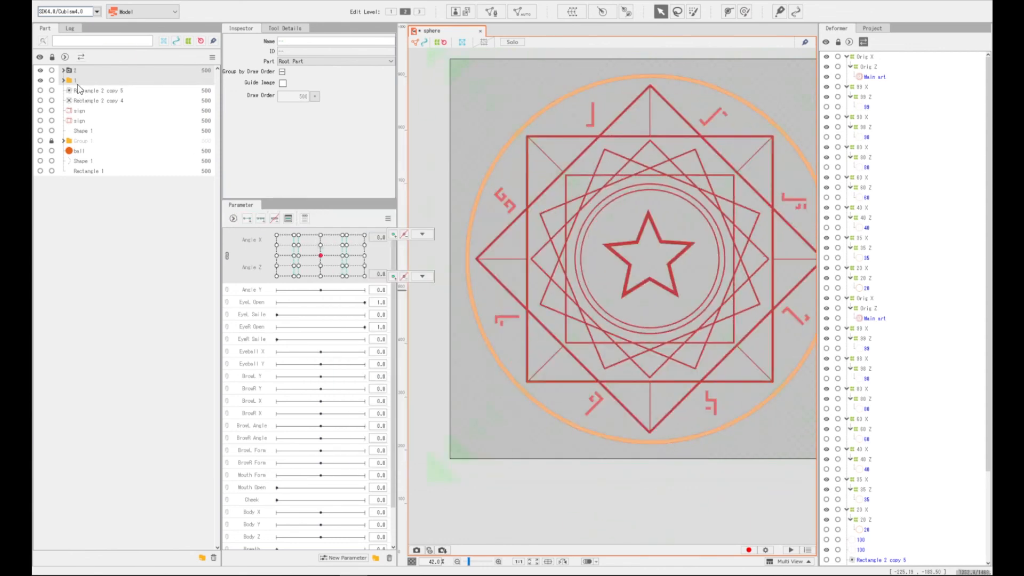
# Duplicate parts 1 and 2 together with their child objects and hide the original part 2
pyautogui.click(76, 82)
pyautogui.keyDown('ctrl'); pyautogui.click(75, 74); pyautogui.keyUp('ctrl')
pyautogui.hotkey('ctrl', 'c')
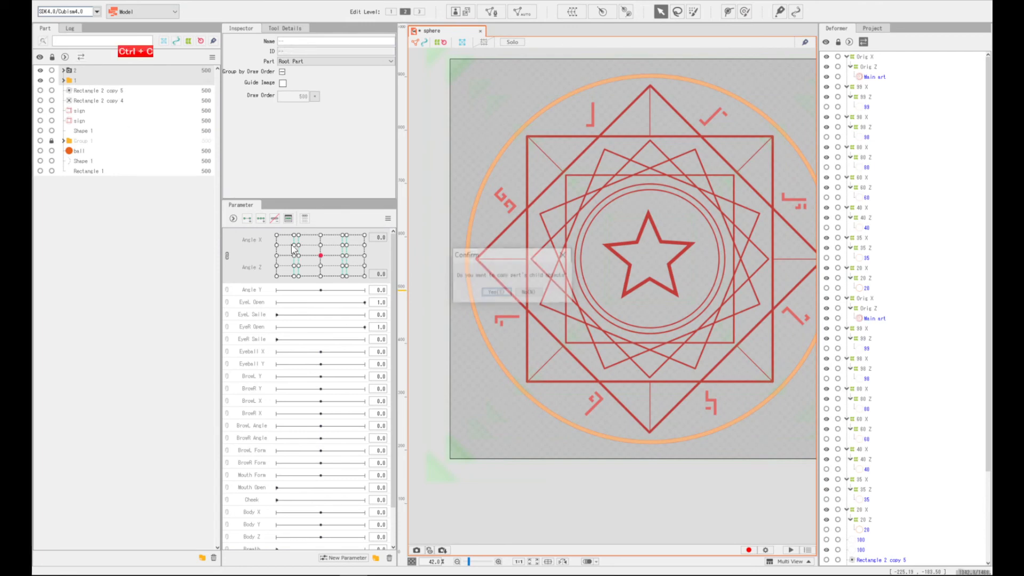
pyautogui.click(563, 256)
pyautogui.click(97, 93)
pyautogui.click(90, 81)
pyautogui.keyDown('ctrl'); pyautogui.click(83, 72); pyautogui.keyUp('ctrl')
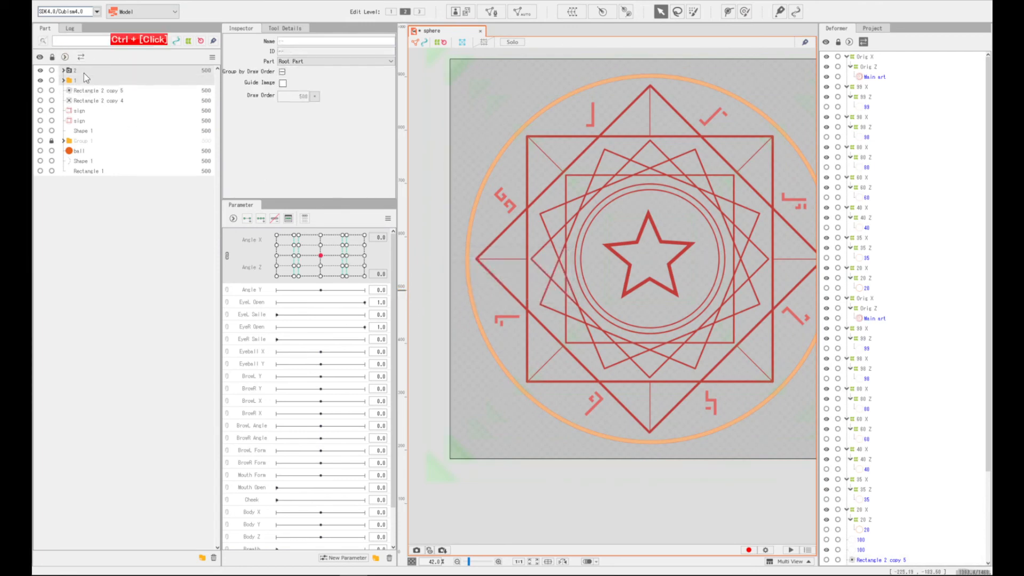
pyautogui.click(119, 92)
pyautogui.hotkey('ctrl', 'v')
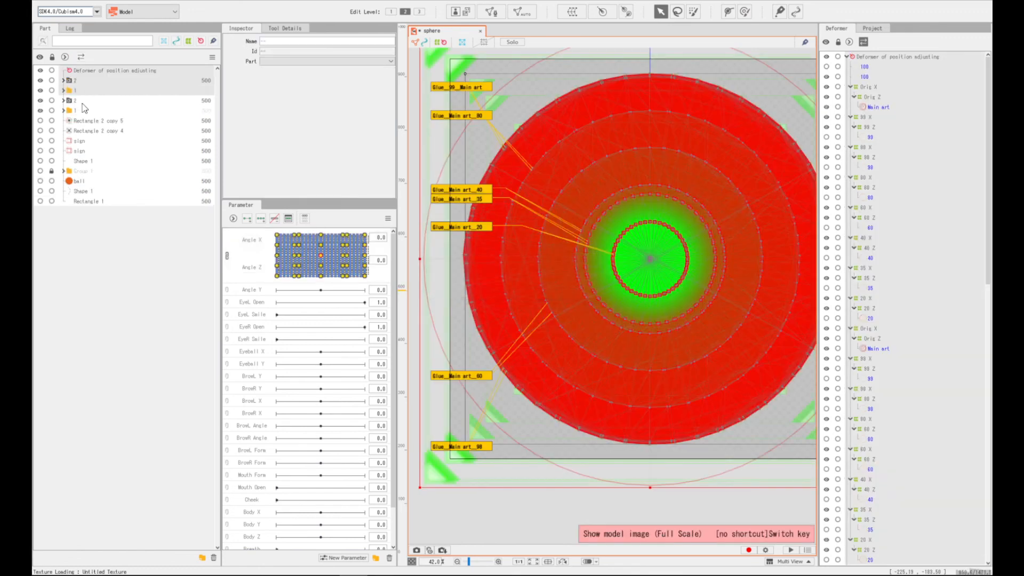
pyautogui.click(81, 101)
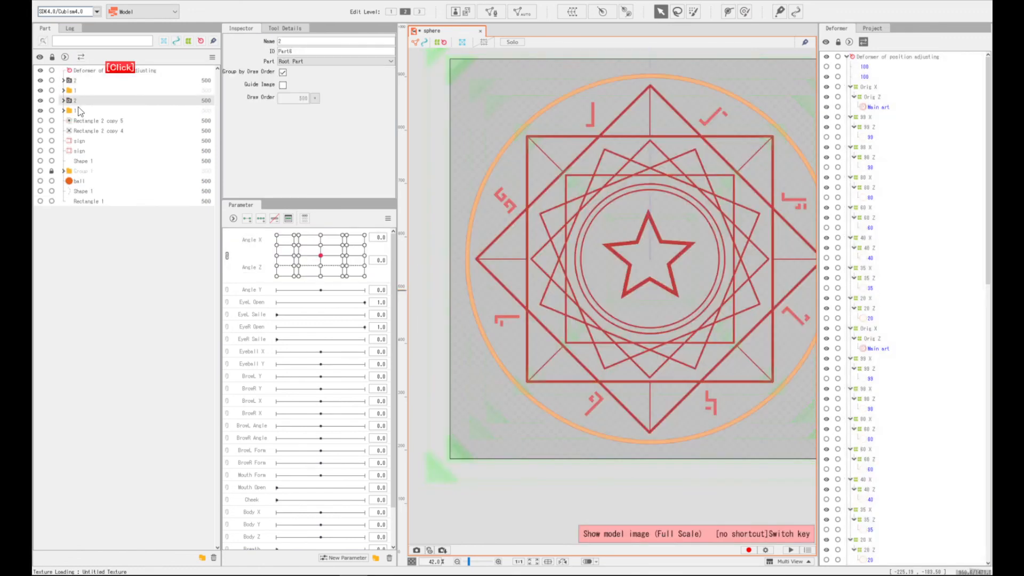
pyautogui.click(40, 100)
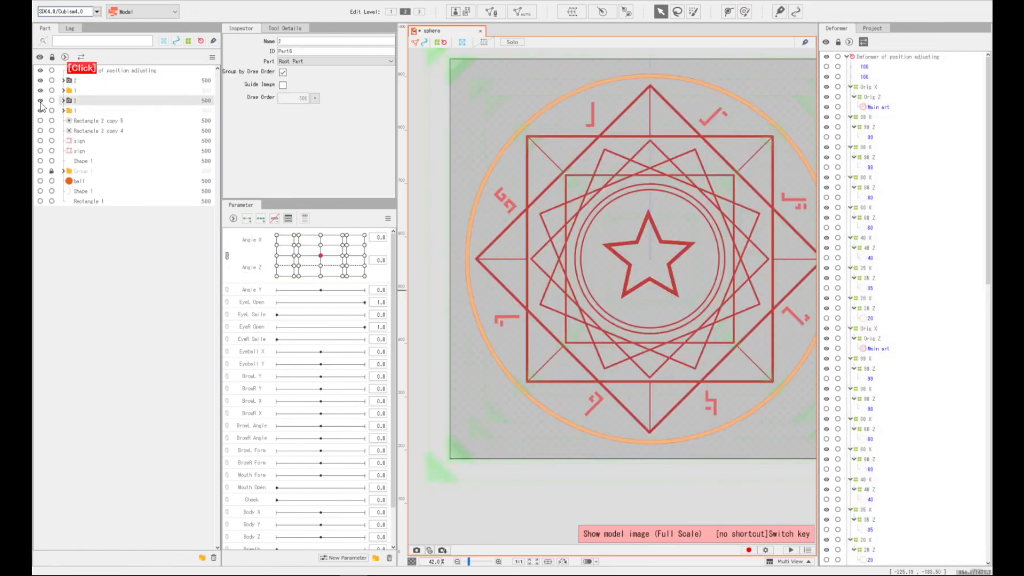
# Rename both pasted parts, 1 and 2, as grass
pyautogui.click(76, 89)
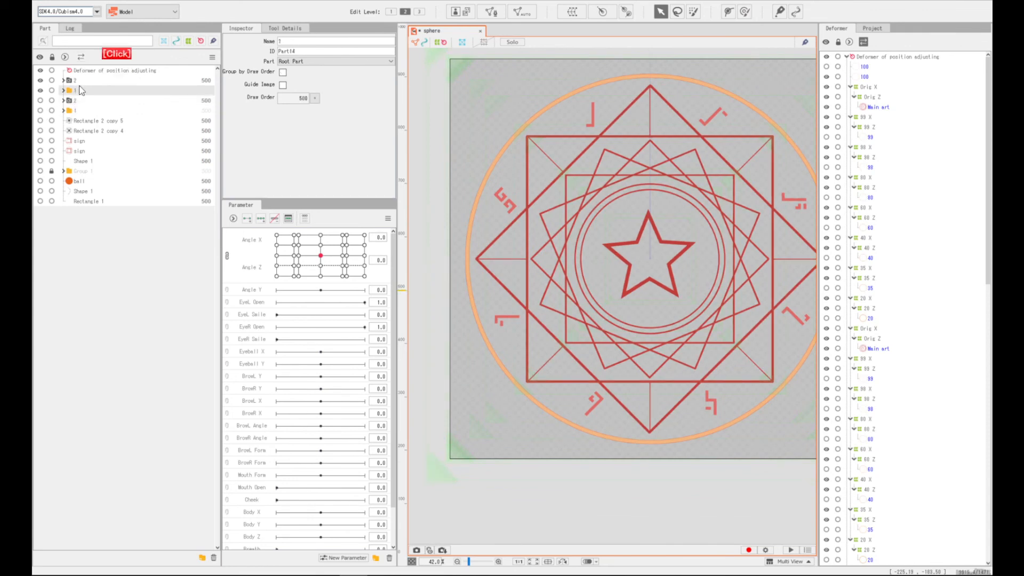
pyautogui.click(308, 42)
pyautogui.write('grass')
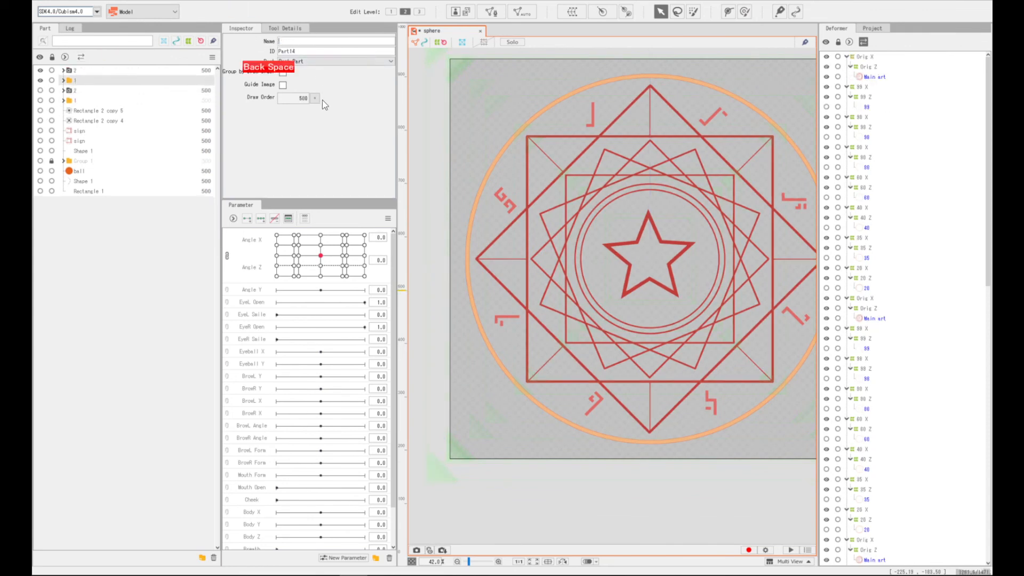
pyautogui.press('Return')
pyautogui.click(69, 70)
pyautogui.click(301, 41)
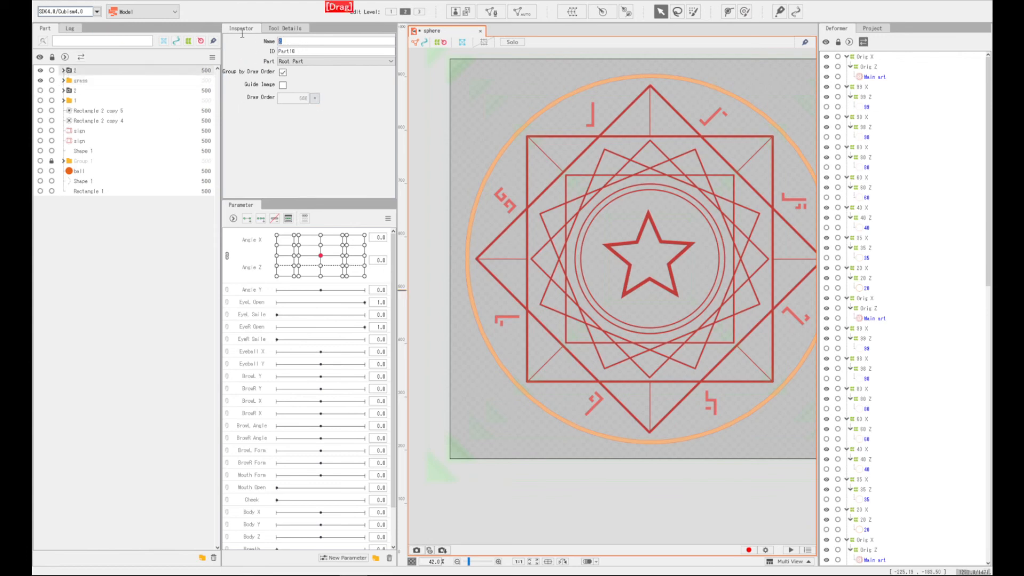
pyautogui.write('grass')
pyautogui.press('Return')
# Set the Layer 4 guide image as the input image for the Main art mesh in the lower grass part
pyautogui.click(64, 70)
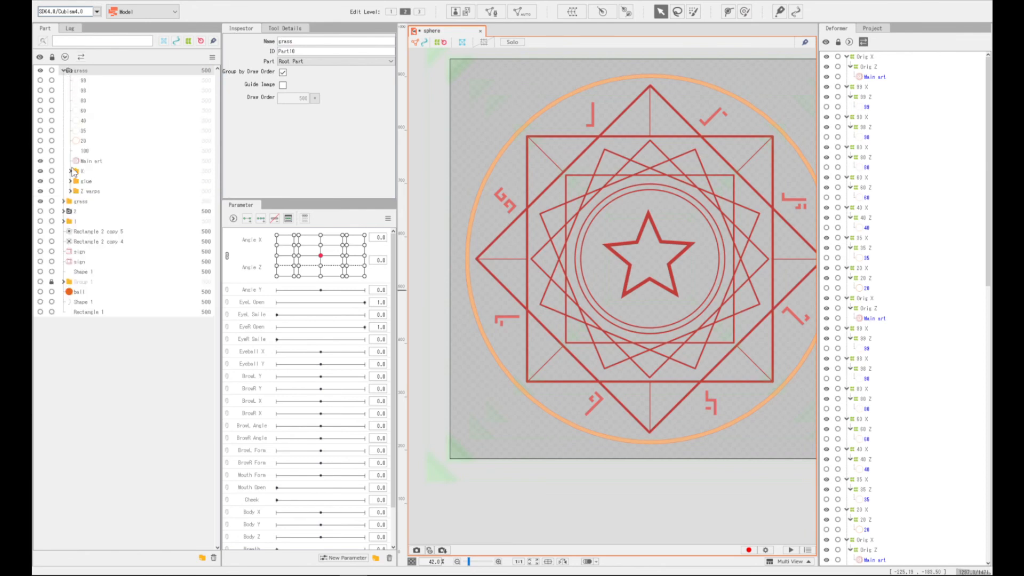
pyautogui.click(64, 201)
pyautogui.click(104, 293)
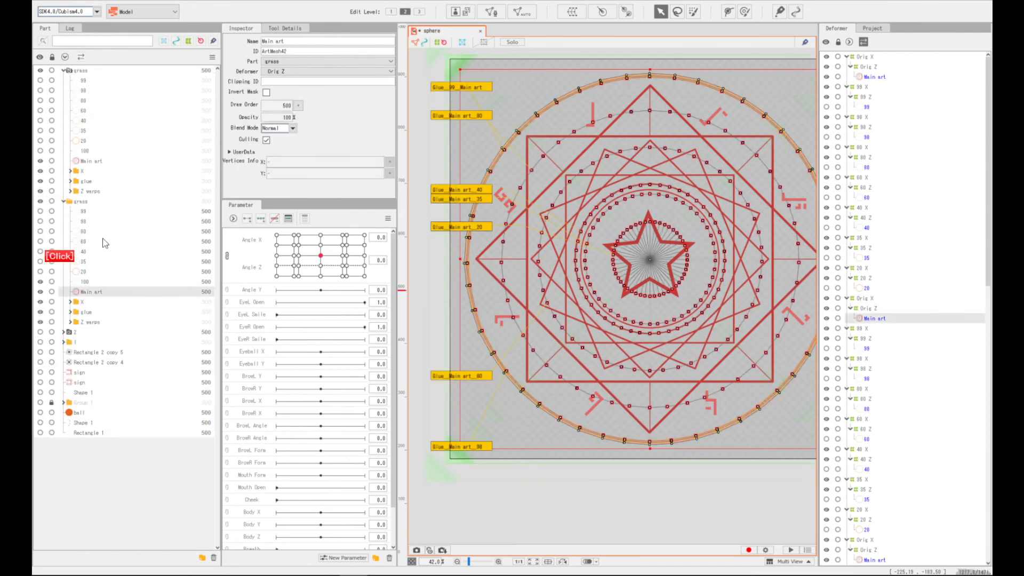
pyautogui.click(873, 30)
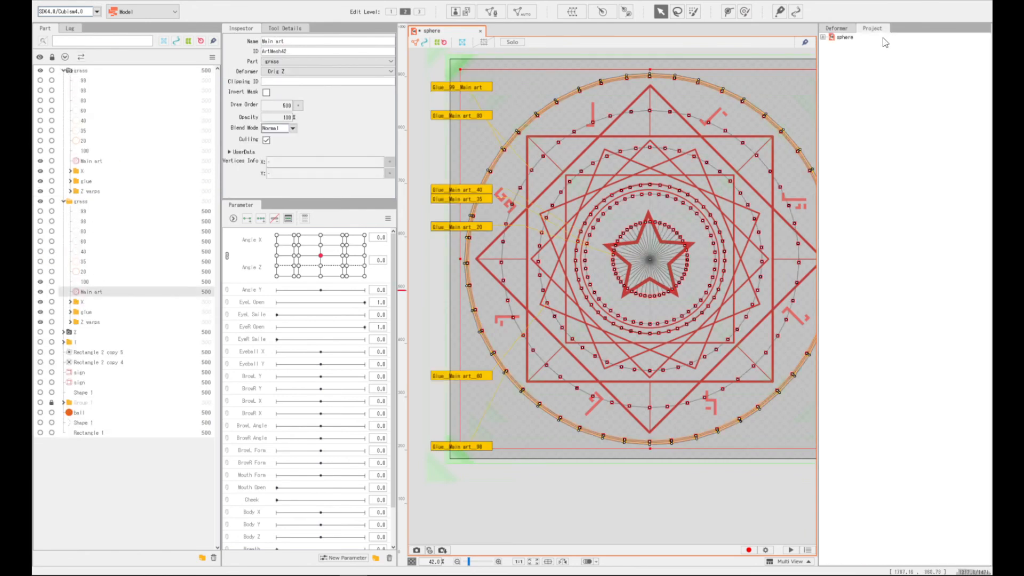
pyautogui.click(824, 38)
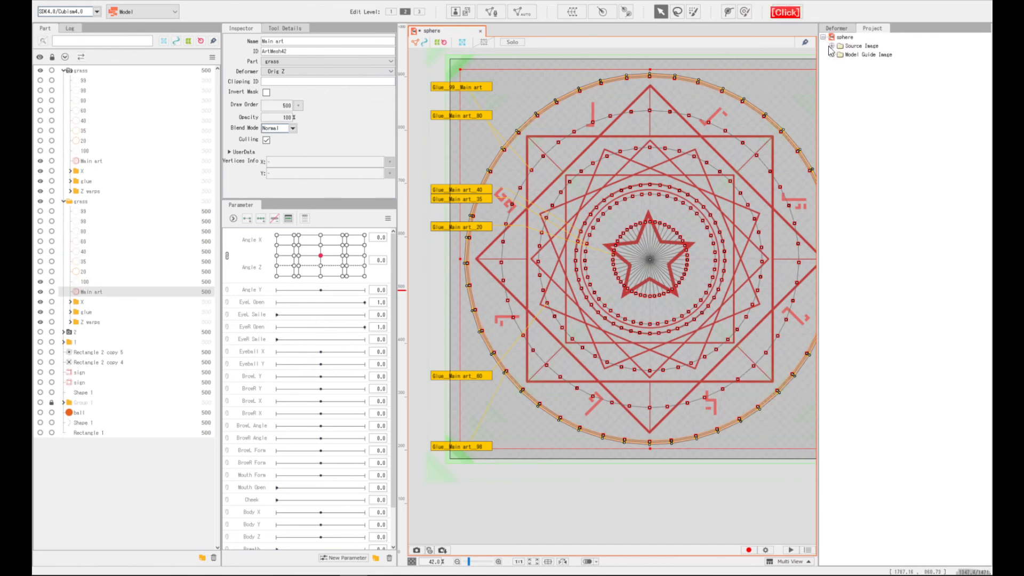
pyautogui.click(831, 46)
pyautogui.click(841, 55)
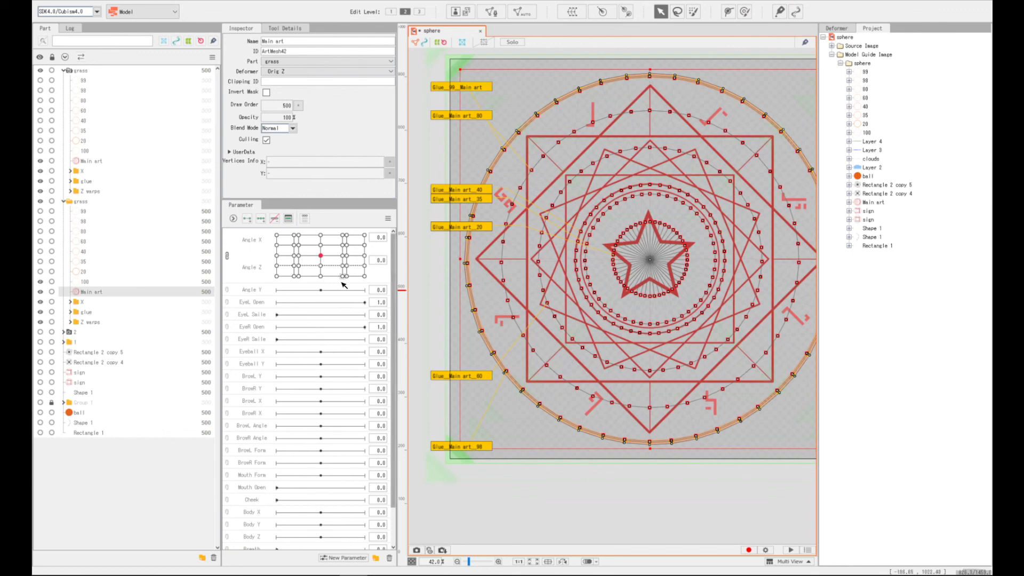
pyautogui.click(875, 159)
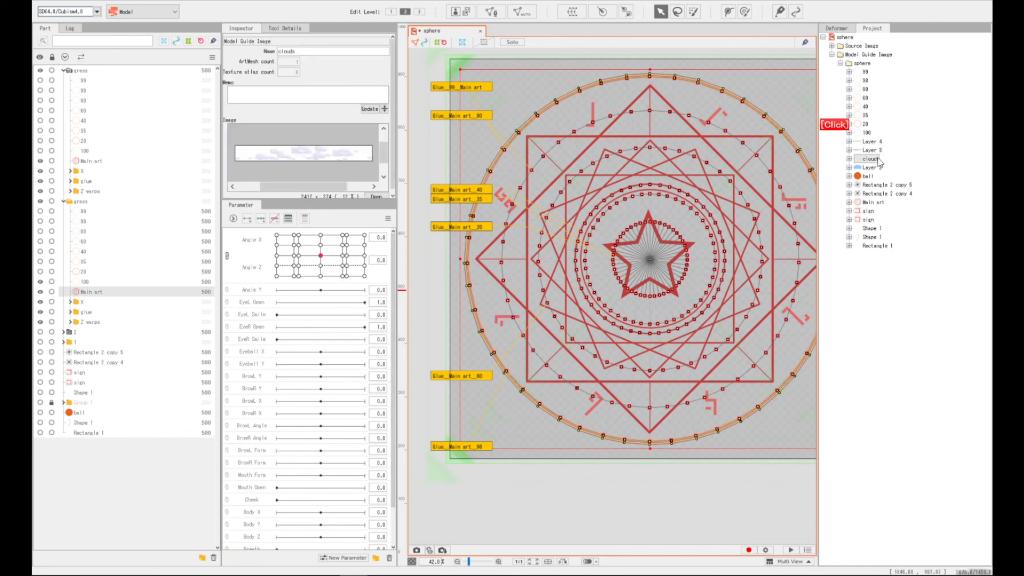
pyautogui.rightClick(869, 141)
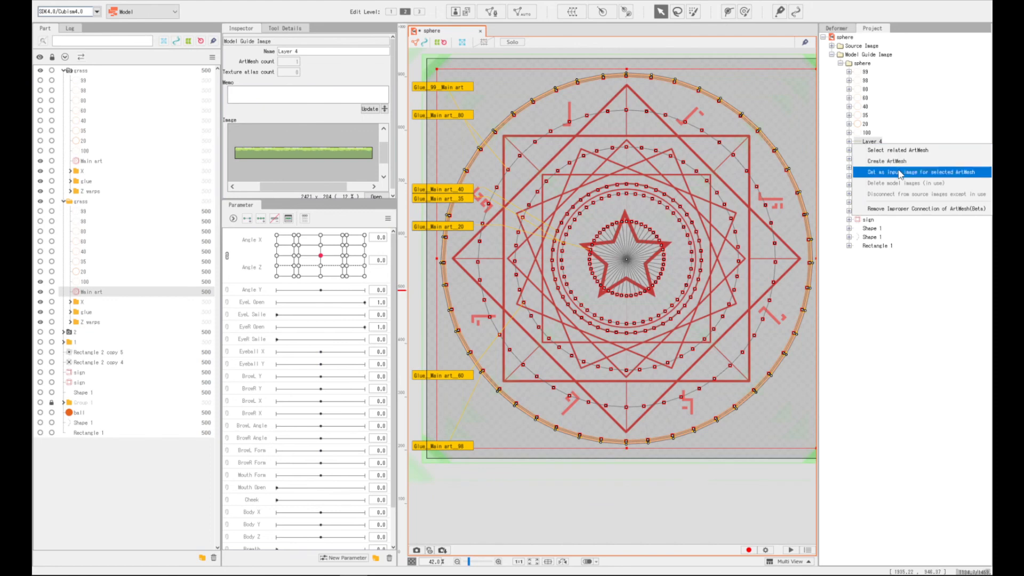
pyautogui.click(935, 179)
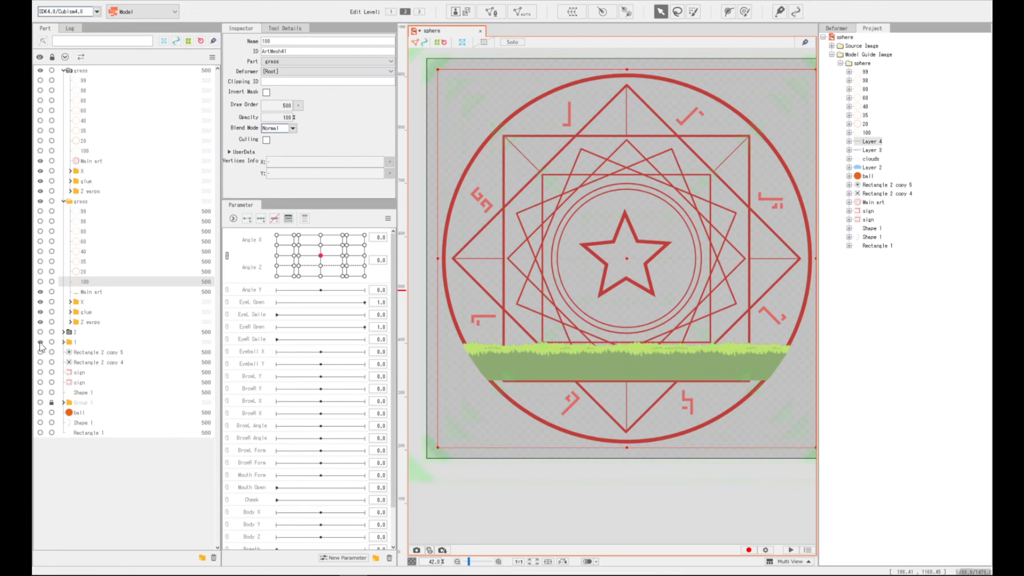
# Hide the original part 1 so only the grass parts are displayed
pyautogui.click(40, 342)
pyautogui.click(40, 342)
pyautogui.click(40, 343)
pyautogui.doubleClick(40, 343)
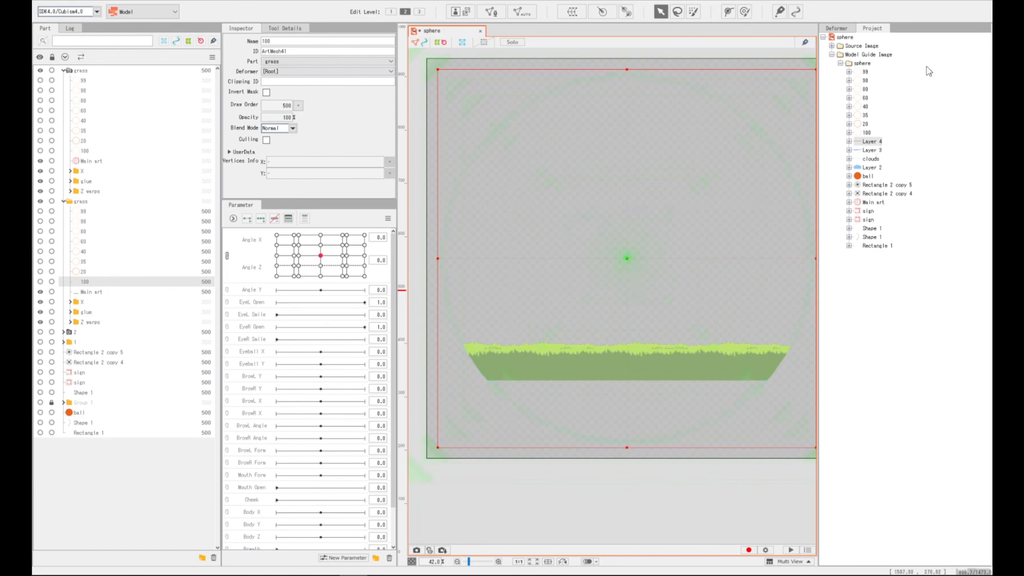
# Set the Layer 4 guide image as the input image for the Main art mesh in the upper grass part
pyautogui.click(871, 62)
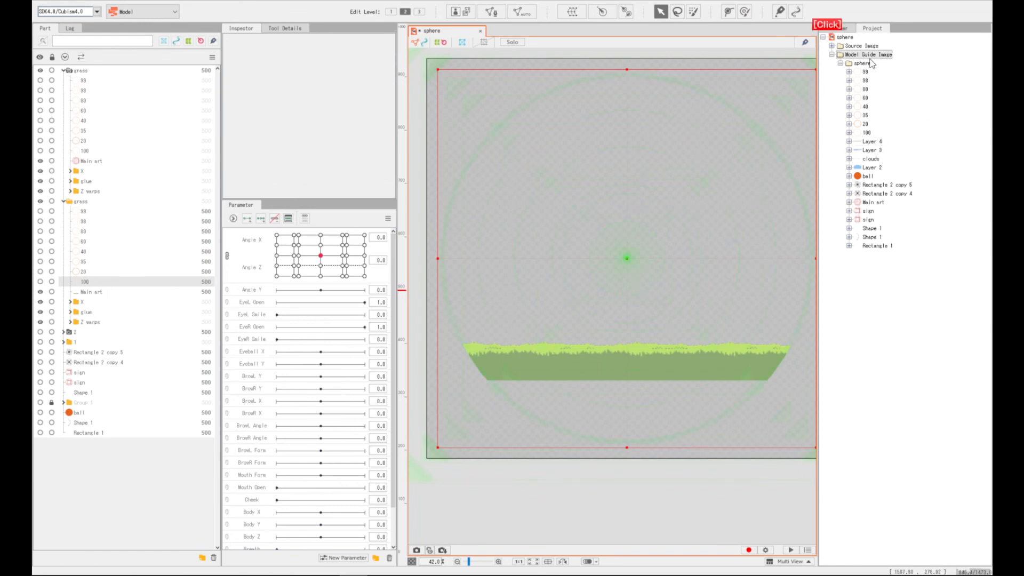
pyautogui.click(873, 141)
pyautogui.rightClick(875, 142)
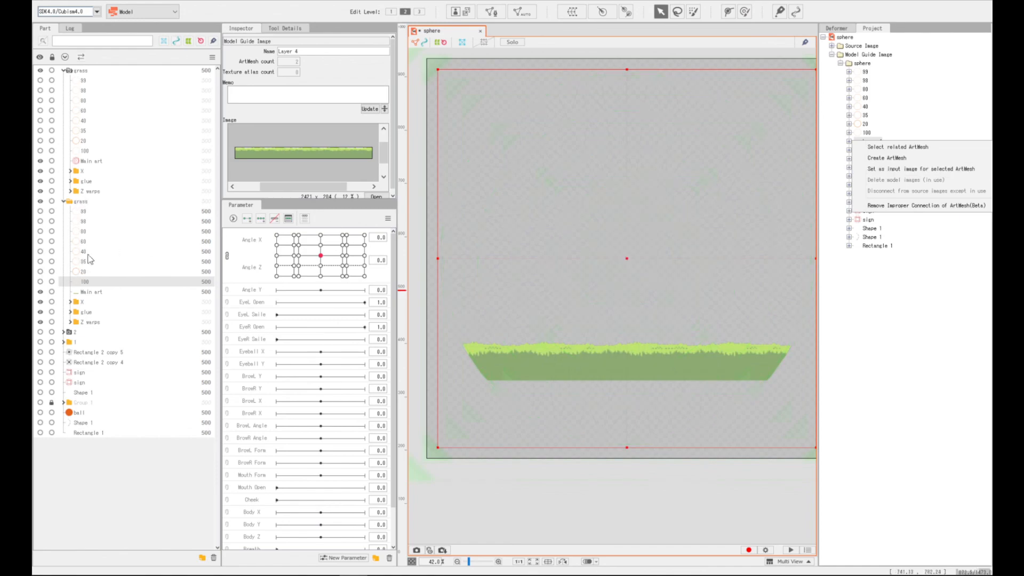
pyautogui.click(96, 207)
pyautogui.click(69, 171)
pyautogui.click(92, 161)
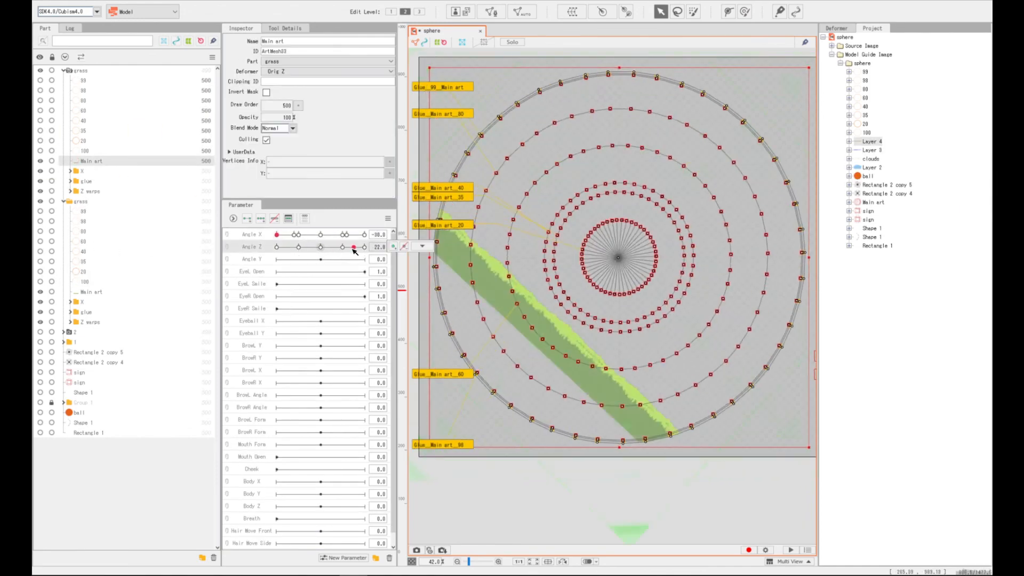
# Check the Orig X warp deformer of the grass rig at different Angle X keys and return Angle X to 0
pyautogui.click(94, 181)
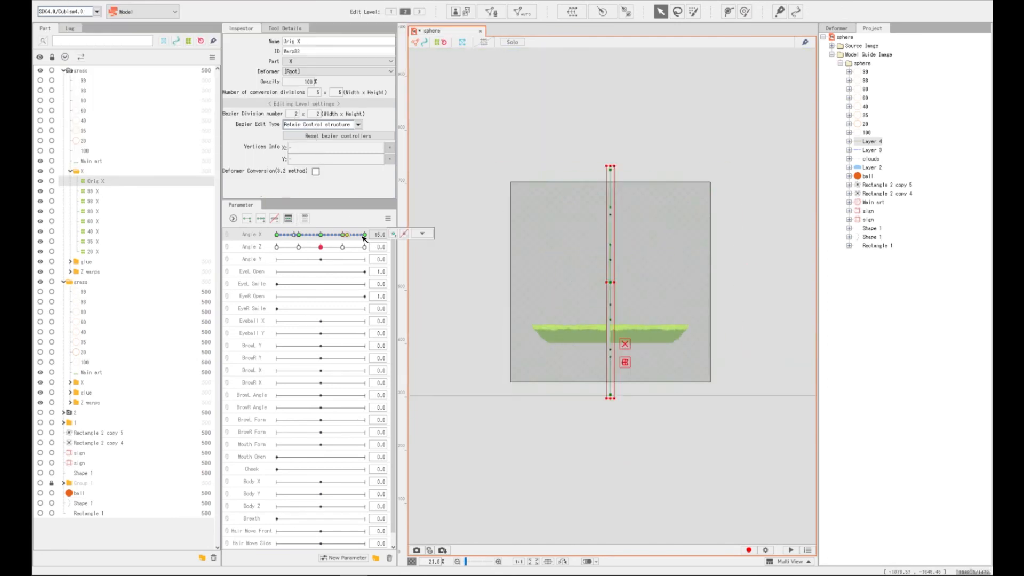
pyautogui.click(321, 235)
pyautogui.click(70, 382)
pyautogui.scroll(5, 535, 245)
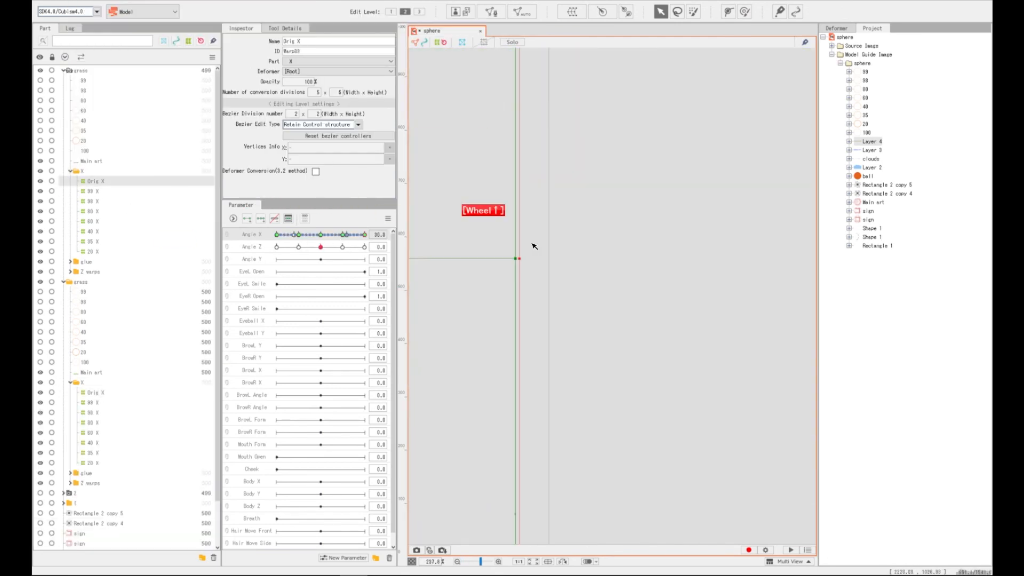
pyautogui.scroll(-8, 535, 245)
pyautogui.click(347, 235)
pyautogui.click(321, 235)
# Create a new parameter named grass X with a range of -30 to 30 and a default of 0
pyautogui.click(81, 80)
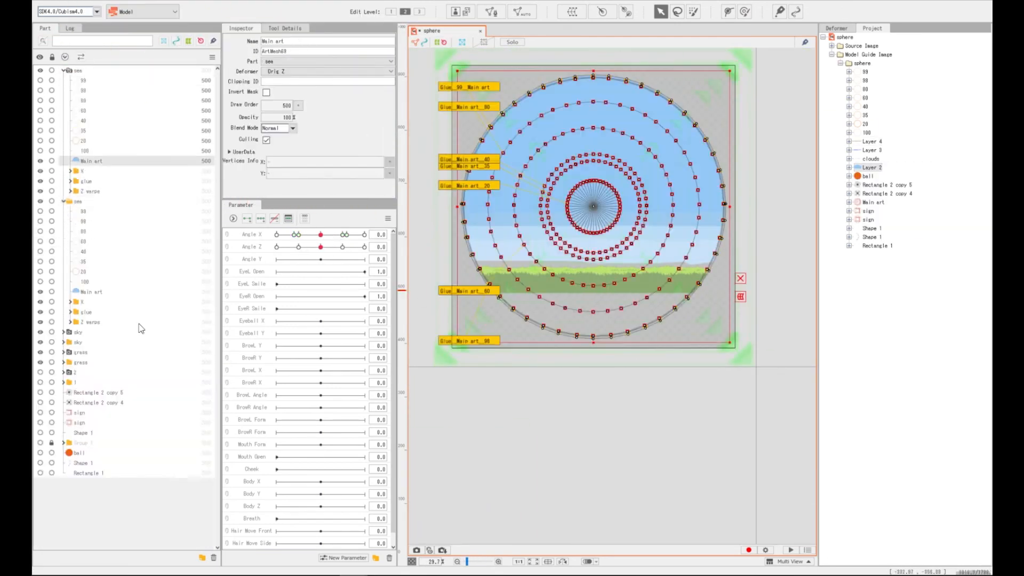
pyautogui.scroll(2, 545, 255)
pyautogui.click(321, 246)
pyautogui.click(74, 71)
pyautogui.click(344, 558)
pyautogui.write('grass X')
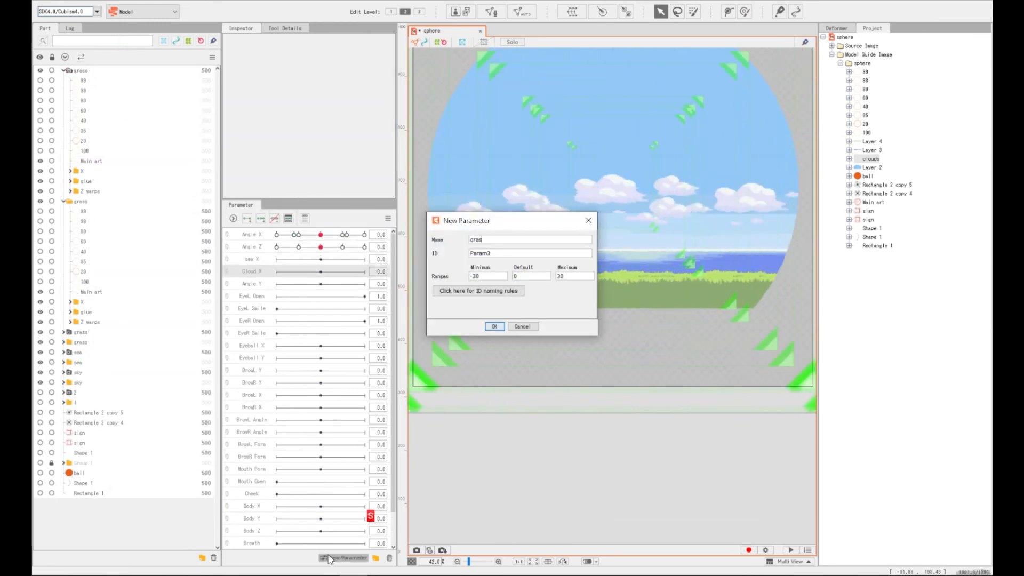
pyautogui.click(494, 326)
# Inspect the X warp deformers in the sea parts and test their movement with the sea X parameter
pyautogui.click(97, 192)
pyautogui.click(78, 92)
pyautogui.click(64, 111)
pyautogui.click(320, 259)
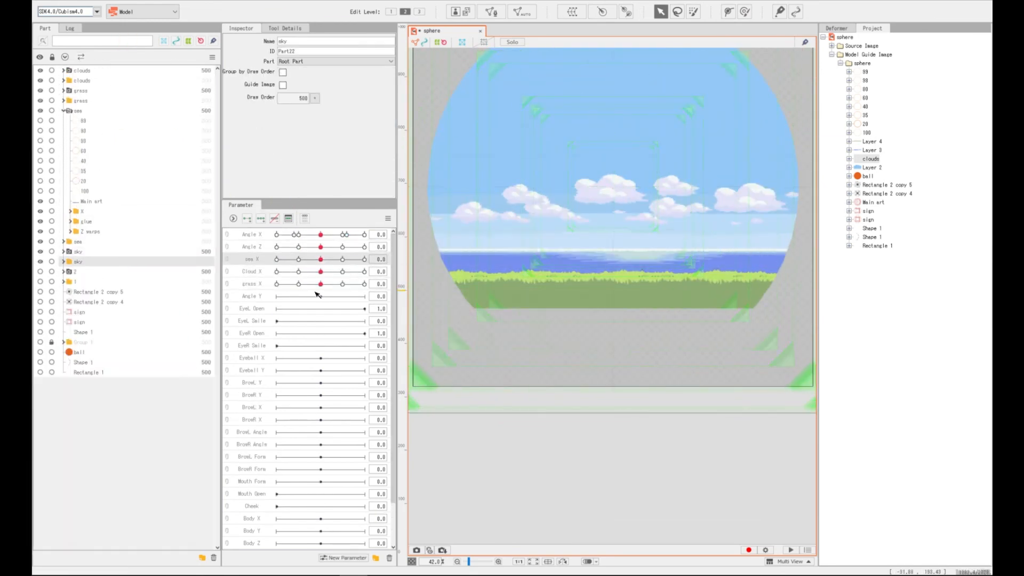
pyautogui.click(95, 353)
pyautogui.keyDown('shift'); pyautogui.click(93, 422); pyautogui.keyUp('shift')
pyautogui.click(70, 211)
pyautogui.doubleClick(616, 239)
pyautogui.scroll(-3, 532, 287)
pyautogui.moveTo(313, 259); pyautogui.dragTo(324, 262)
# Apply Ellipse Interpolation to the grass X keys of the X warp deformers in both grass parts and test the parameter
pyautogui.click(64, 101)
pyautogui.click(320, 284)
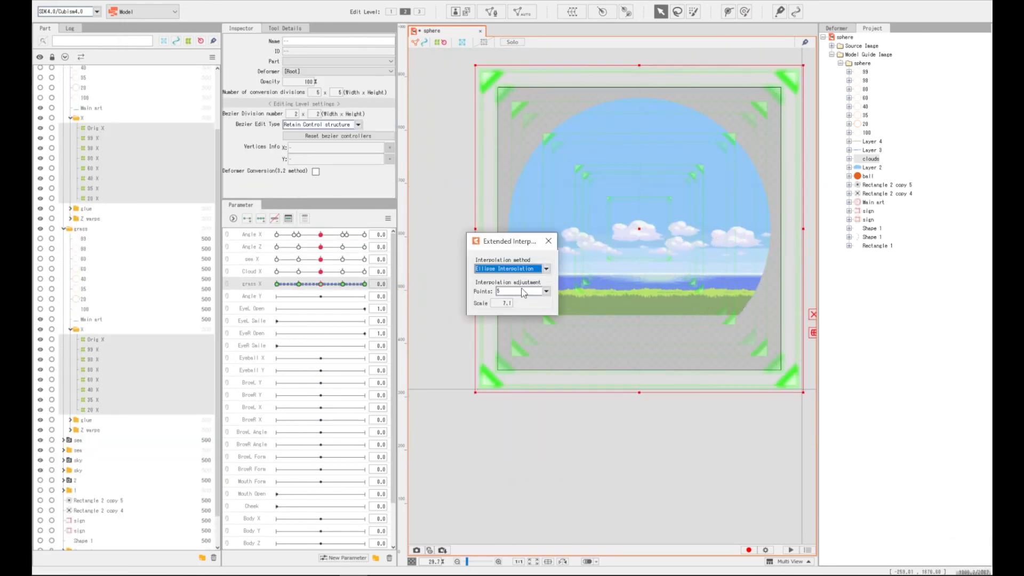
pyautogui.moveTo(509, 239); pyautogui.dragTo(432, 173)
pyautogui.moveTo(321, 284); pyautogui.dragTo(361, 288)
pyautogui.click(465, 173)
pyautogui.click(517, 220)
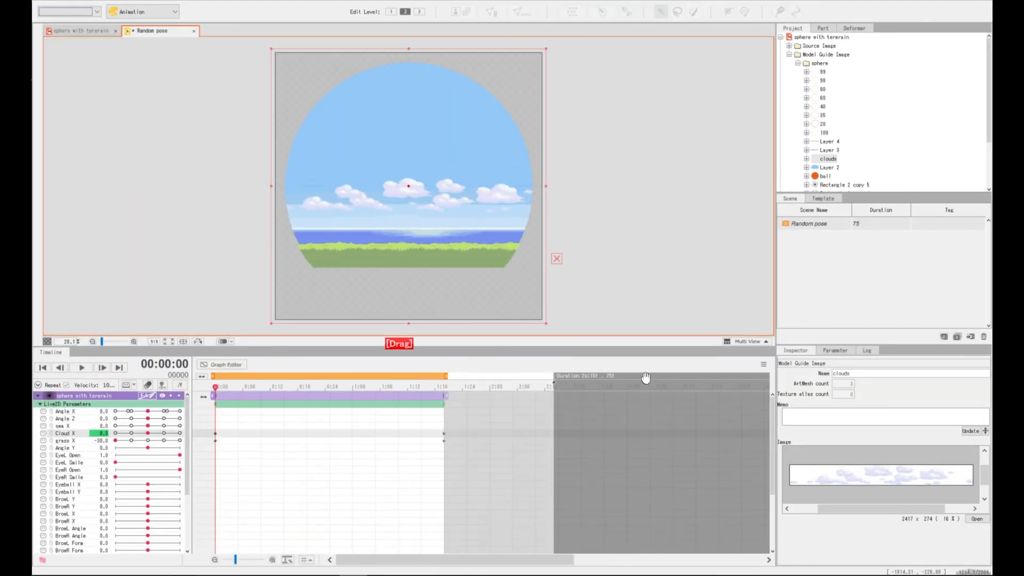
# Extend the Random pose scene to 214 frames and repeat the Cloud X keyframes along the timeline
pyautogui.moveTo(646, 378); pyautogui.dragTo(766, 378)
pyautogui.click(489, 387)
pyautogui.rightClick(216, 433)
pyautogui.moveTo(576, 377); pyautogui.dragTo(686, 376)
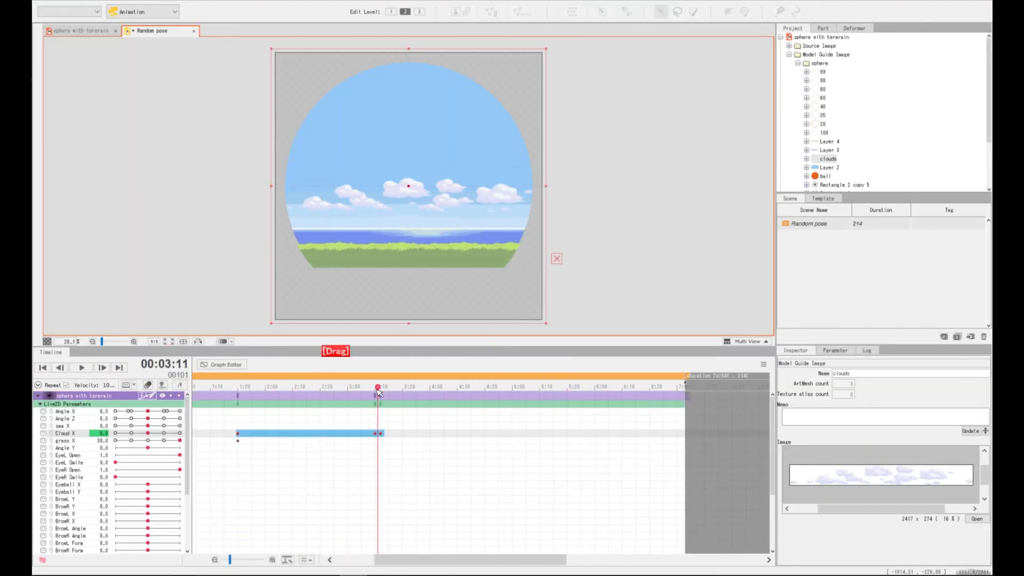
# Adjust the Cloud X value at a further point on the timeline and shorten the scene to 201 frames
pyautogui.click(573, 386)
pyautogui.click(556, 387)
pyautogui.moveTo(148, 433); pyautogui.dragTo(131, 433)
pyautogui.moveTo(765, 376); pyautogui.dragTo(719, 376)
# Play back the cloud animation and check it in the graph editor
pyautogui.click(222, 364)
pyautogui.click(81, 368)
pyautogui.click(222, 365)
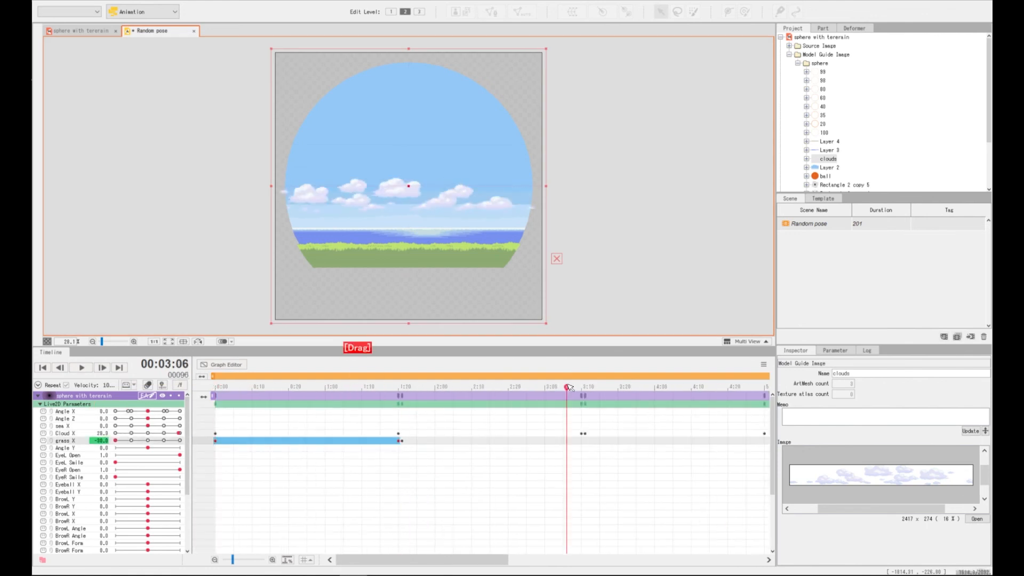
# Paste repeats of the grass X keyframes along the timeline to loop the grass motion, and preview the animation
pyautogui.hotkey('ctrl', 'v')
pyautogui.click(43, 368)
pyautogui.moveTo(597, 441); pyautogui.dragTo(214, 441)
pyautogui.click(581, 387)
pyautogui.hotkey('ctrl', 'v')
pyautogui.click(81, 368)
pyautogui.click(81, 368)
# Keyframe the sea X parameter at its minimum for the scene's sea motion and play back the animation
pyautogui.moveTo(147, 425); pyautogui.dragTo(115, 425)
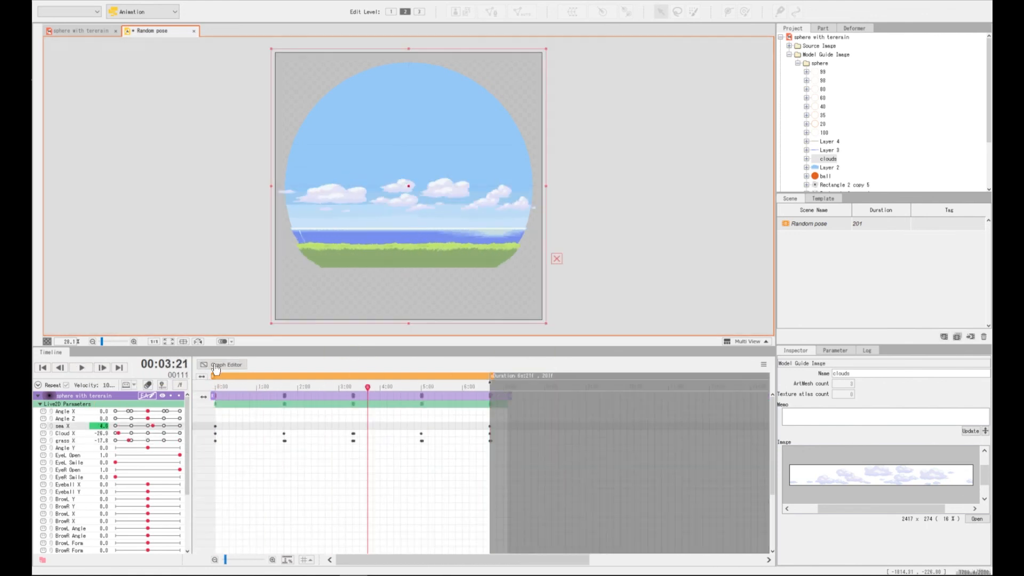
pyautogui.click(81, 367)
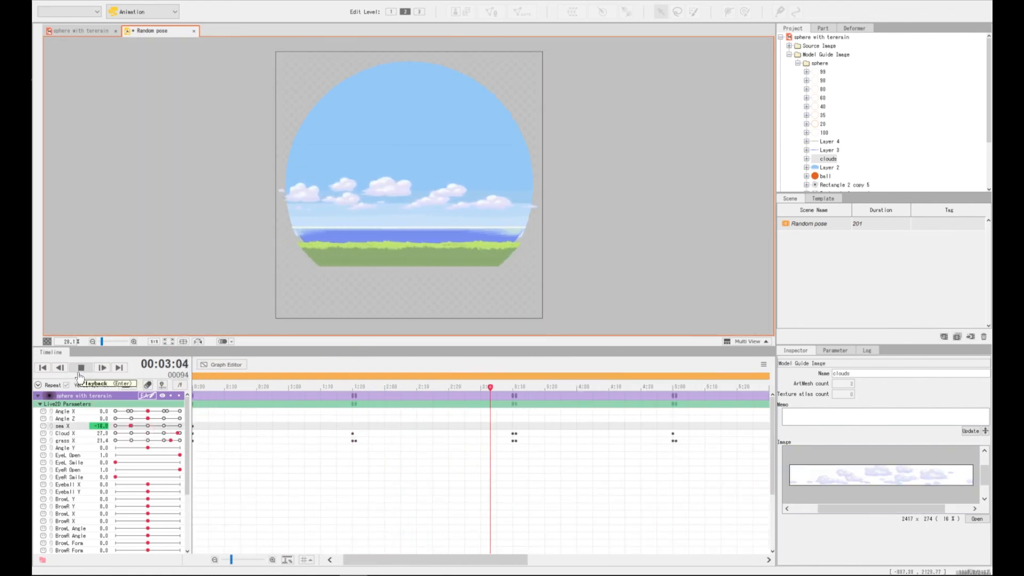